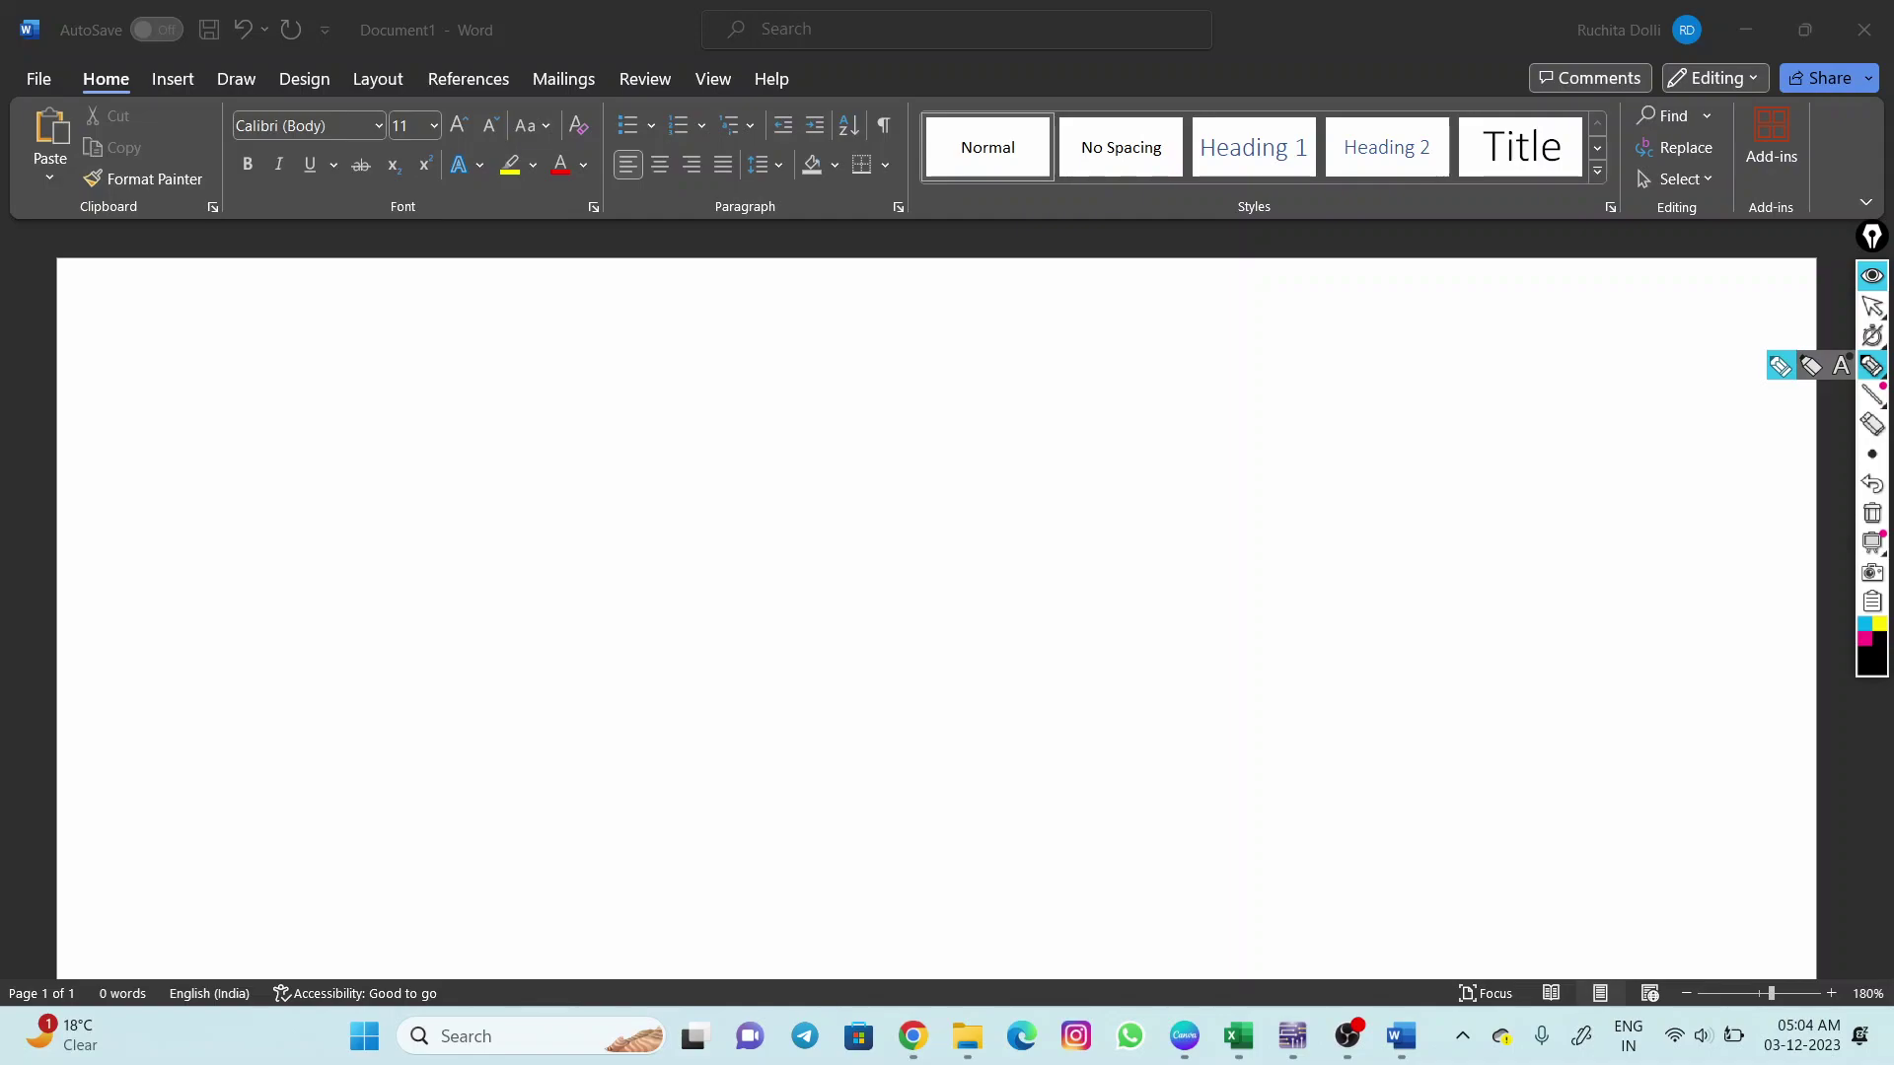
# Handwrite the numbered heading "1) Input Bias current" in ink near the upper edge of the blank page.
pyautogui.moveTo(198, 296)
pyautogui.mouseDown()
pyautogui.moveTo(263, 308)
pyautogui.moveTo(299, 319)
pyautogui.moveTo(321, 339)
pyautogui.moveTo(312, 373)
pyautogui.moveTo(338, 314)
pyautogui.moveTo(402, 312)
pyautogui.mouseUp()
pyautogui.moveTo(441, 297)
pyautogui.mouseDown()
pyautogui.moveTo(477, 338)
pyautogui.moveTo(490, 307)
pyautogui.moveTo(518, 335)
pyautogui.moveTo(578, 303)
pyautogui.moveTo(631, 325)
pyautogui.moveTo(657, 302)
pyautogui.moveTo(718, 339)
pyautogui.mouseUp()
pyautogui.moveTo(720, 315); pyautogui.dragTo(734, 311)
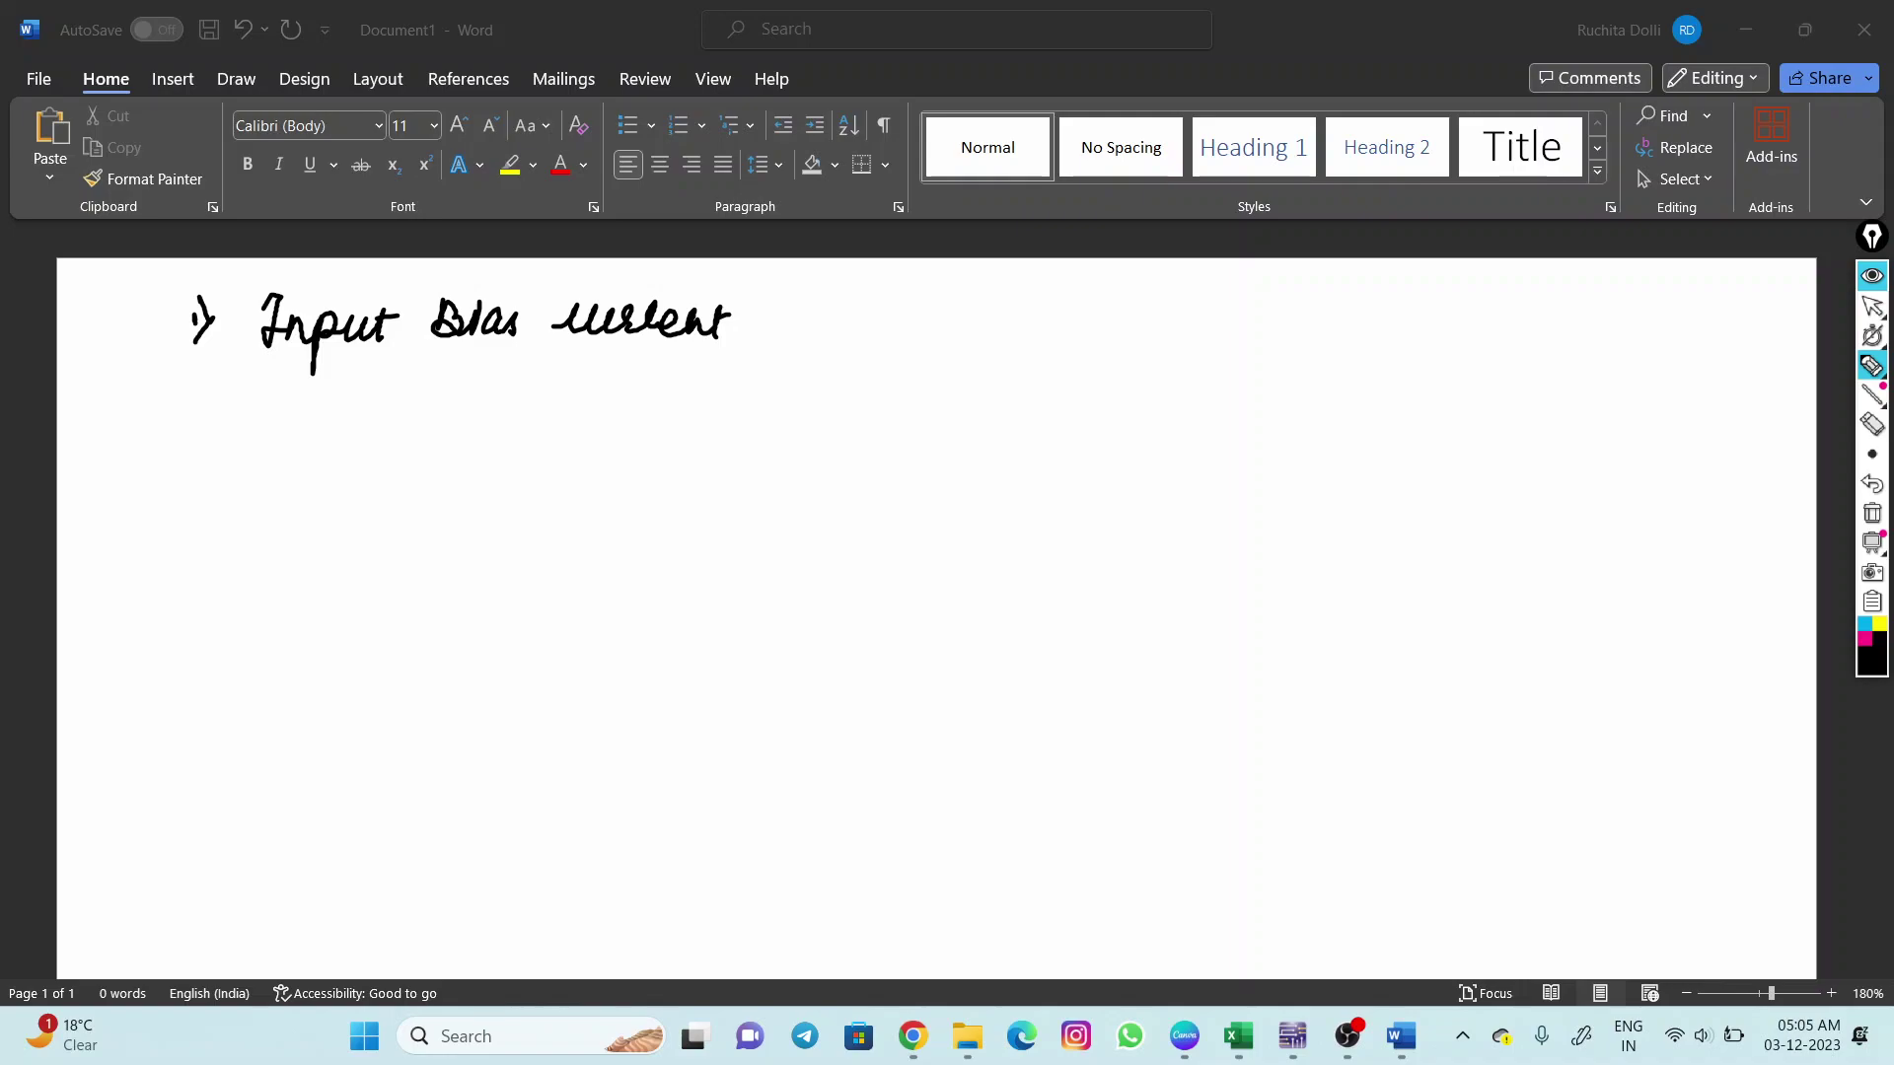
# Draw an op-amp triangle below the heading with an output line labelled "O/P".
pyautogui.moveTo(472, 511); pyautogui.dragTo(480, 683)
pyautogui.moveTo(474, 511)
pyautogui.mouseDown()
pyautogui.moveTo(567, 598)
pyautogui.moveTo(480, 687)
pyautogui.mouseUp()
pyautogui.moveTo(568, 600)
pyautogui.mouseDown()
pyautogui.moveTo(693, 597)
pyautogui.moveTo(702, 554)
pyautogui.moveTo(710, 587)
pyautogui.mouseUp()
pyautogui.moveTo(729, 558); pyautogui.dragTo(725, 597)
pyautogui.moveTo(728, 554); pyautogui.dragTo(730, 570)
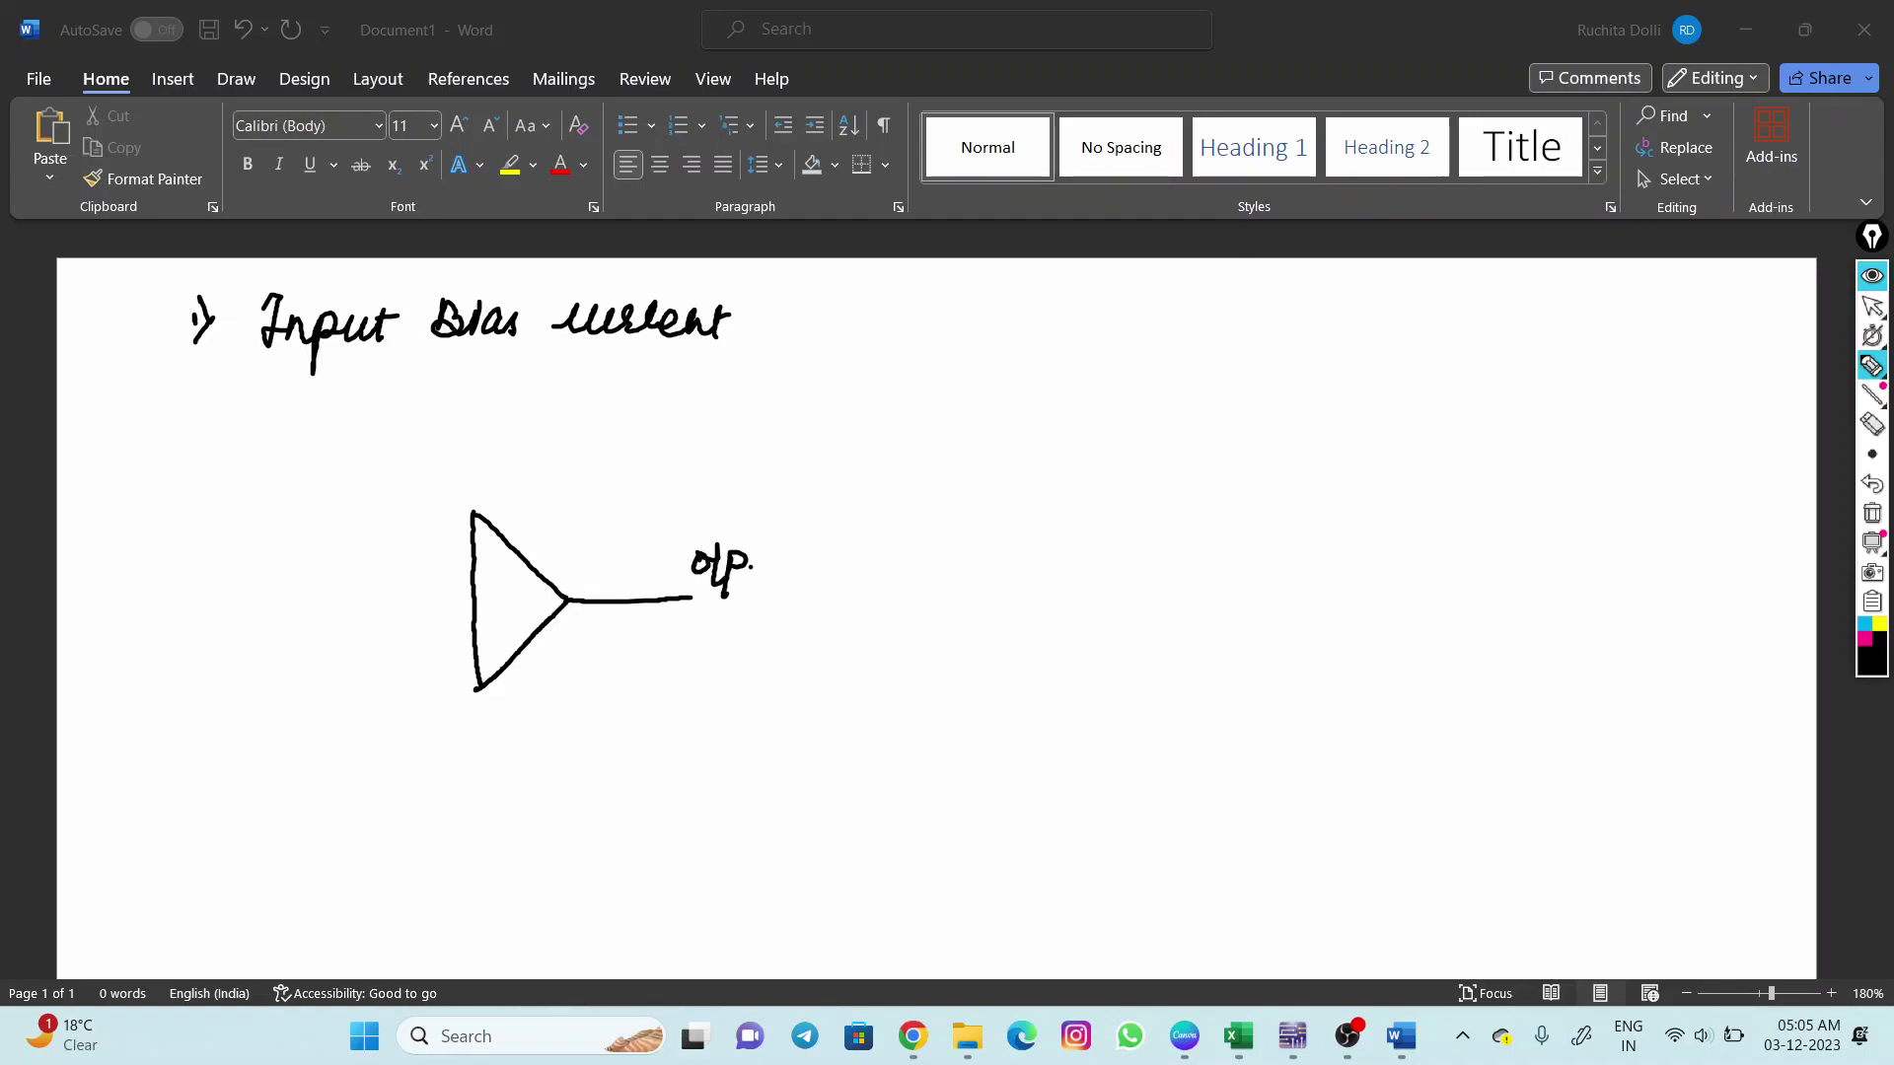
# Add two input lines to the op-amp, marked − and +, and label them "INV" and "N.INV".
pyautogui.moveTo(387, 550); pyautogui.dragTo(473, 549)
pyautogui.moveTo(391, 659); pyautogui.dragTo(475, 657)
pyautogui.moveTo(478, 556); pyautogui.dragTo(493, 556)
pyautogui.moveTo(483, 645); pyautogui.dragTo(506, 643)
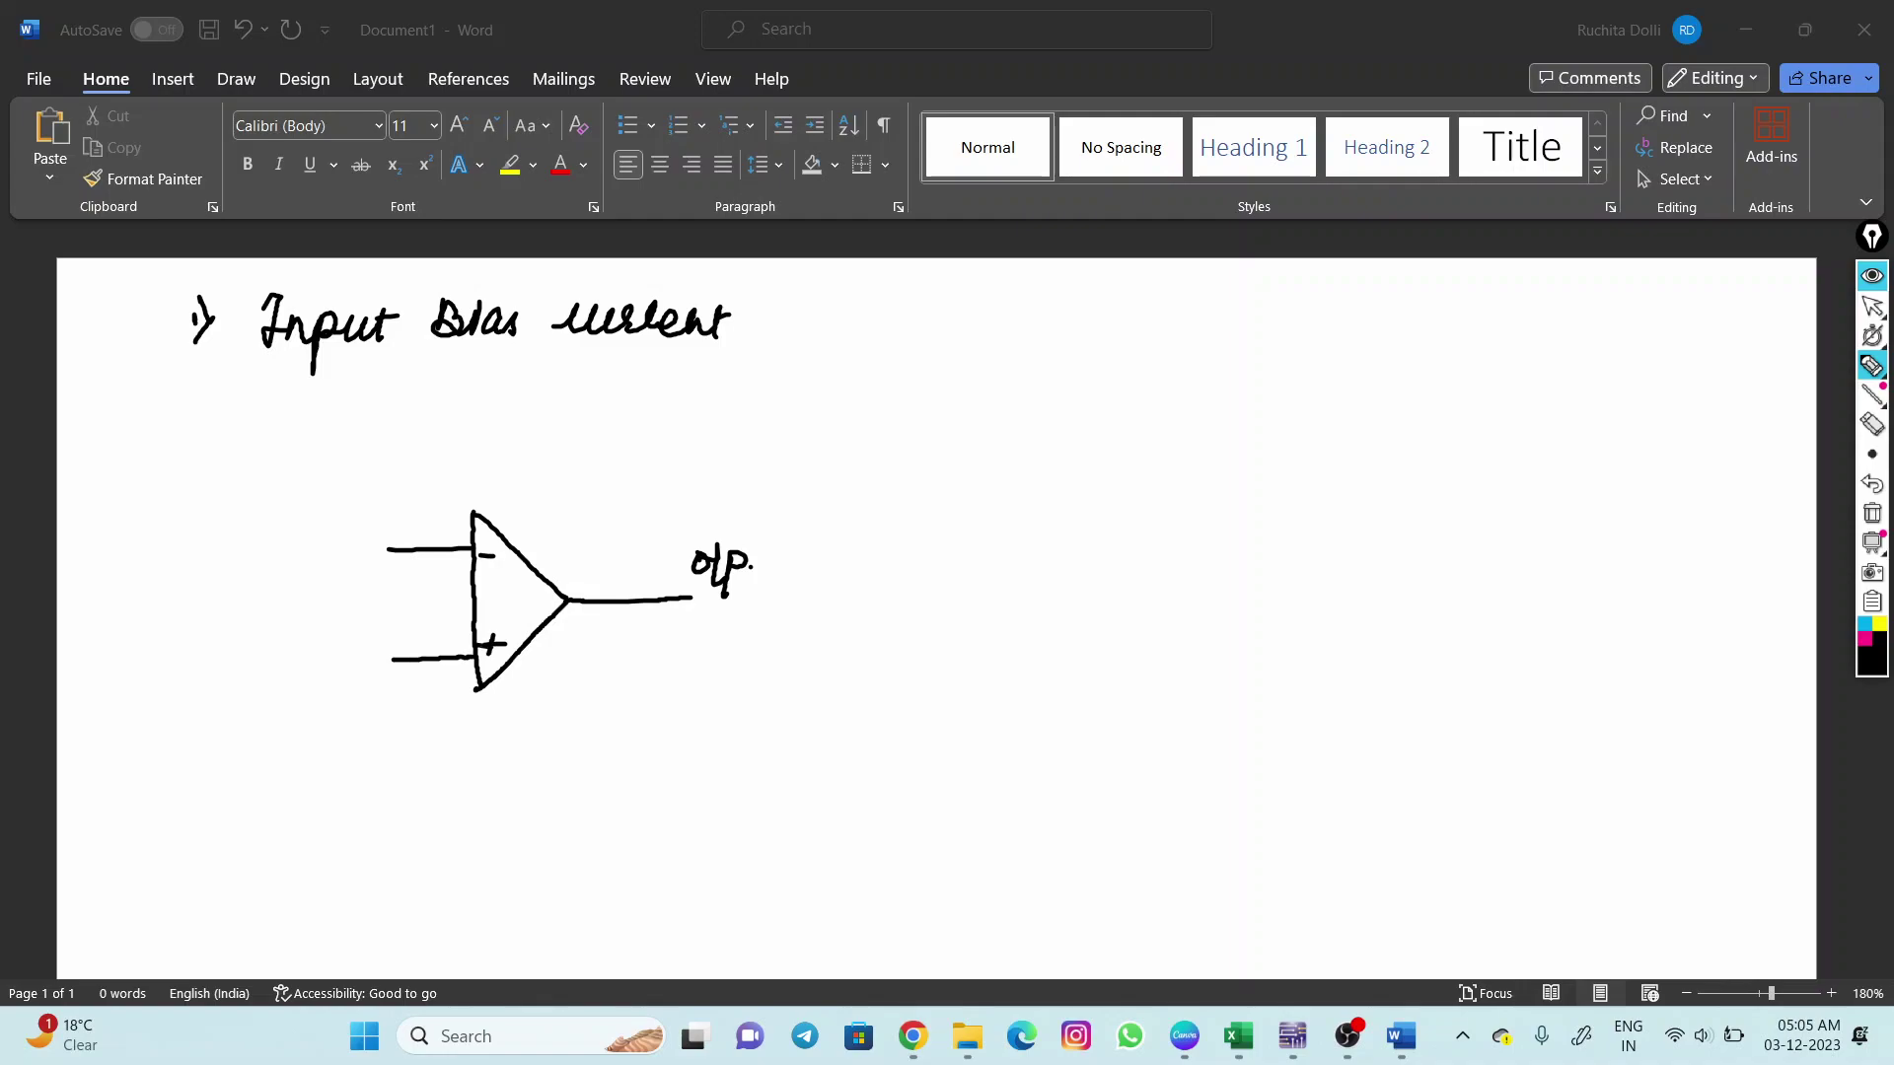
pyautogui.moveTo(392, 505)
pyautogui.mouseDown()
pyautogui.moveTo(397, 525)
pyautogui.moveTo(445, 501)
pyautogui.mouseUp()
pyautogui.moveTo(375, 679)
pyautogui.mouseDown()
pyautogui.moveTo(371, 700)
pyautogui.moveTo(422, 674)
pyautogui.mouseUp()
pyautogui.click(398, 691)
pyautogui.moveTo(411, 675)
pyautogui.mouseDown()
pyautogui.moveTo(410, 699)
pyautogui.moveTo(426, 696)
pyautogui.mouseUp()
pyautogui.moveTo(418, 681)
pyautogui.mouseDown()
pyautogui.moveTo(438, 697)
pyautogui.moveTo(454, 677)
pyautogui.mouseUp()
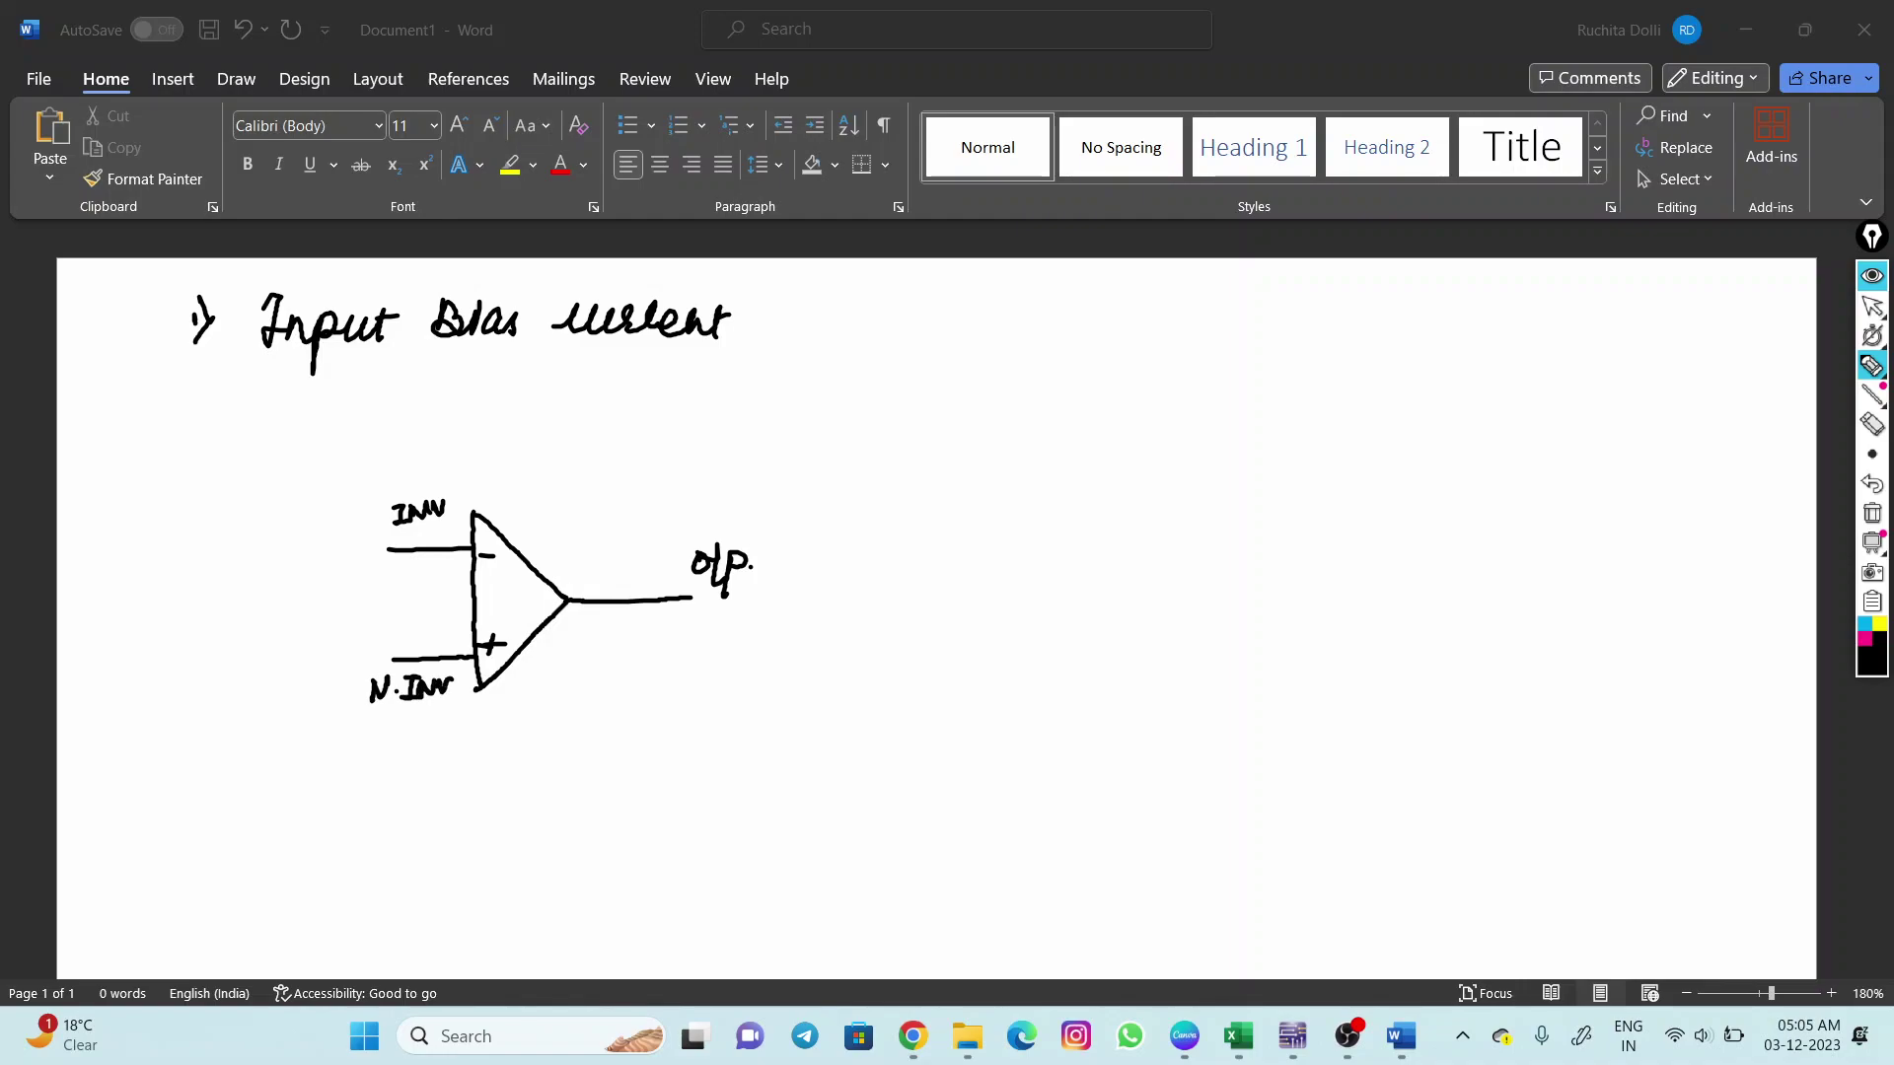
# Draw the op-amp's upper and lower supply lines and label them +Vcc and −Vee.
pyautogui.moveTo(512, 484); pyautogui.dragTo(504, 536)
pyautogui.moveTo(515, 667); pyautogui.dragTo(512, 719)
pyautogui.moveTo(515, 471); pyautogui.dragTo(544, 466)
pyautogui.moveTo(531, 452)
pyautogui.mouseDown()
pyautogui.moveTo(530, 480)
pyautogui.moveTo(557, 445)
pyautogui.moveTo(581, 473)
pyautogui.mouseUp()
pyautogui.moveTo(526, 723)
pyautogui.mouseDown()
pyautogui.moveTo(568, 691)
pyautogui.moveTo(604, 724)
pyautogui.mouseUp()
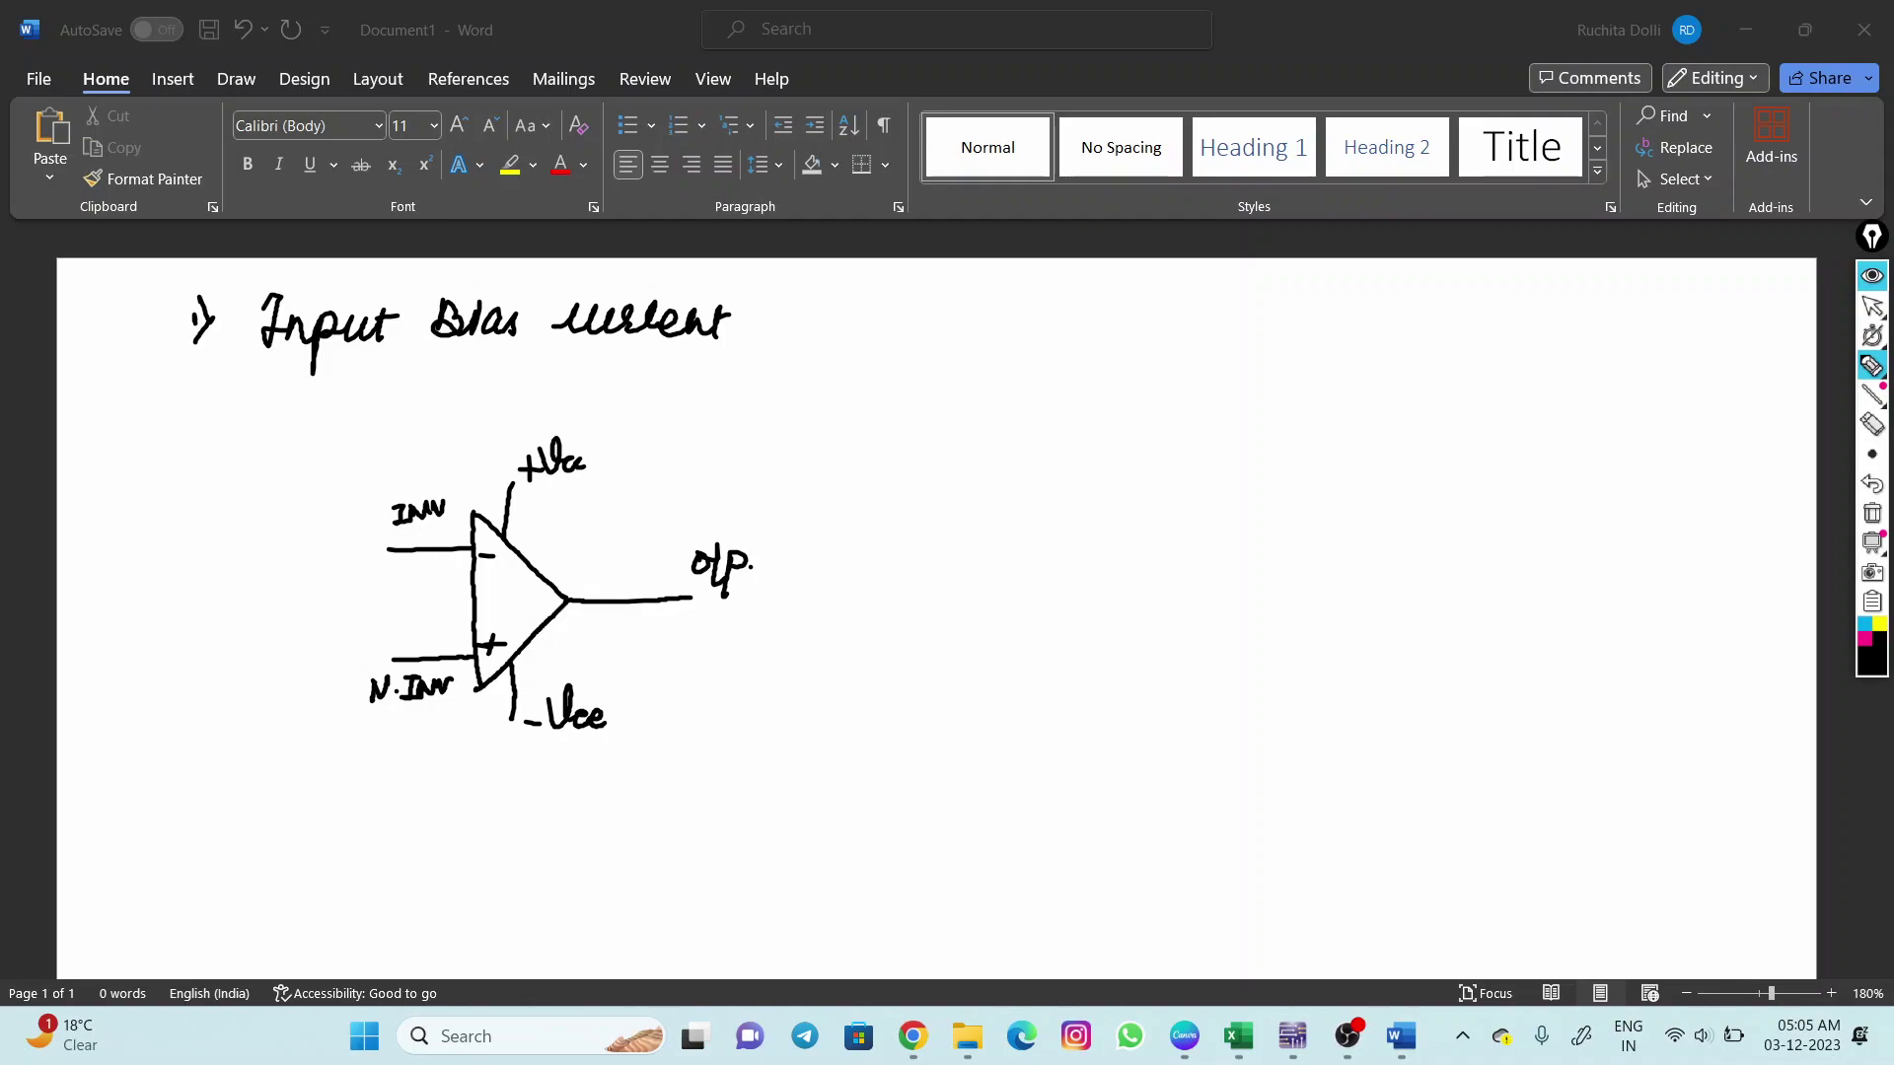
# Draw arrows into both op-amp inputs and label them with circled IB1 and IB2 currents.
pyautogui.moveTo(298, 553); pyautogui.dragTo(325, 563)
pyautogui.moveTo(322, 663); pyautogui.dragTo(351, 670)
pyautogui.moveTo(226, 506); pyautogui.dragTo(248, 504)
pyautogui.moveTo(235, 506); pyautogui.dragTo(246, 533)
pyautogui.moveTo(245, 516)
pyautogui.mouseDown()
pyautogui.moveTo(247, 538)
pyautogui.moveTo(267, 533)
pyautogui.mouseUp()
pyautogui.moveTo(233, 636)
pyautogui.mouseDown()
pyautogui.moveTo(258, 635)
pyautogui.moveTo(243, 665)
pyautogui.mouseUp()
pyautogui.moveTo(235, 665); pyautogui.dragTo(259, 665)
pyautogui.moveTo(259, 646)
pyautogui.mouseDown()
pyautogui.moveTo(260, 666)
pyautogui.moveTo(291, 667)
pyautogui.mouseUp()
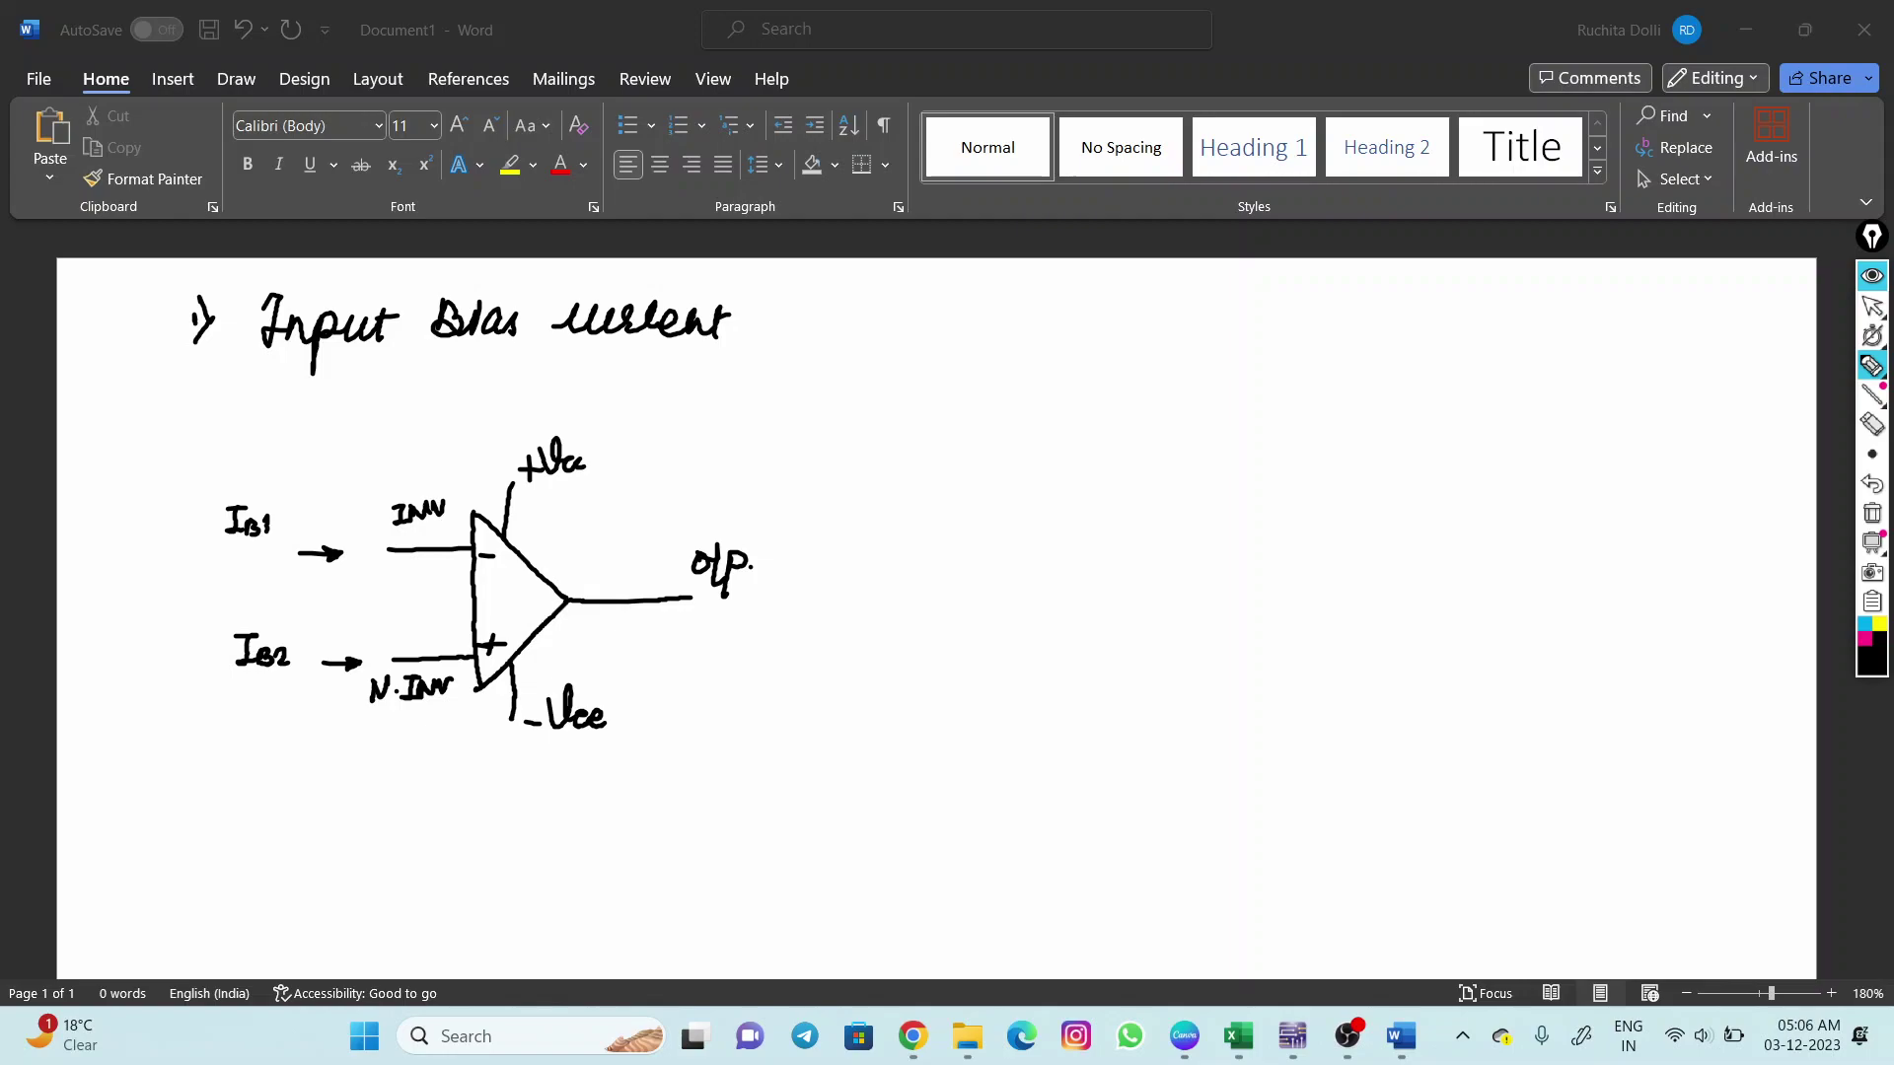
pyautogui.moveTo(272, 500)
pyautogui.mouseDown()
pyautogui.moveTo(200, 516)
pyautogui.moveTo(219, 552)
pyautogui.moveTo(269, 549)
pyautogui.moveTo(286, 496)
pyautogui.moveTo(254, 490)
pyautogui.mouseUp()
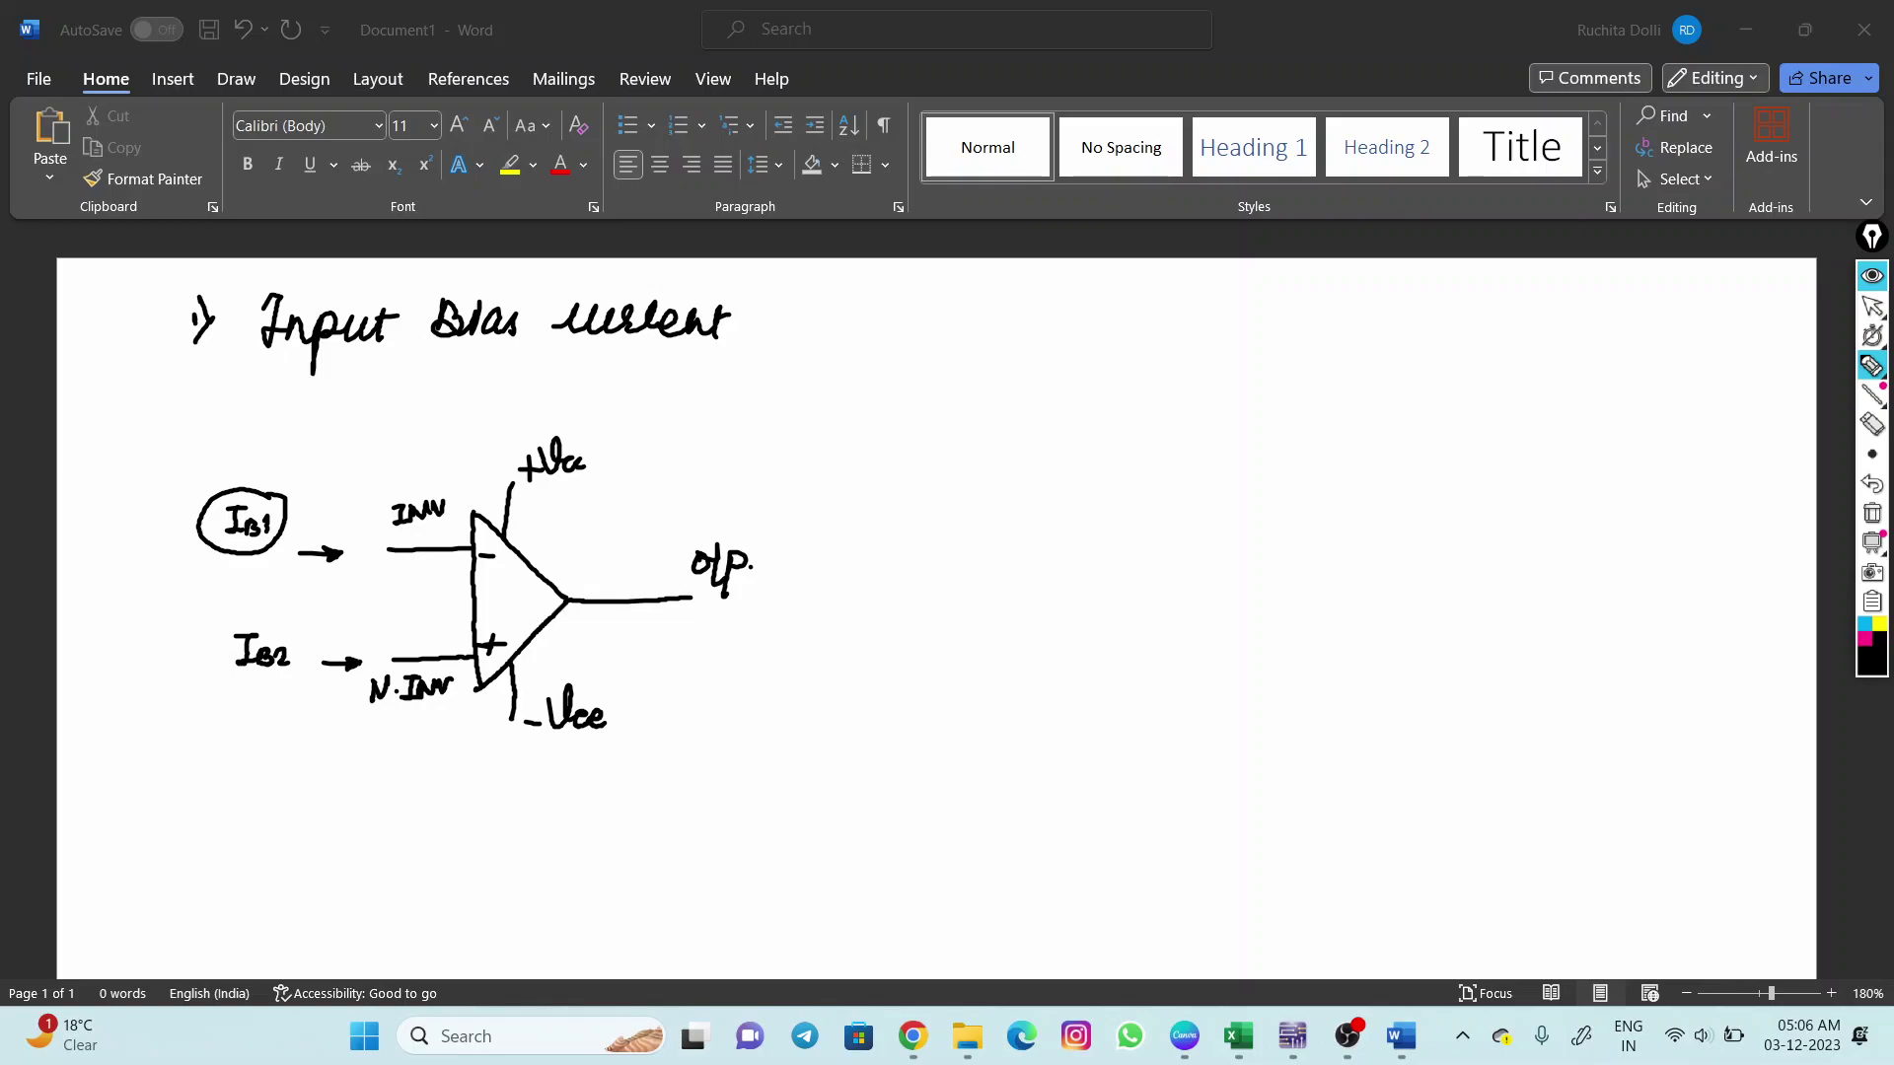
pyautogui.moveTo(289, 631)
pyautogui.mouseDown()
pyautogui.moveTo(261, 612)
pyautogui.moveTo(219, 672)
pyautogui.moveTo(275, 683)
pyautogui.moveTo(300, 647)
pyautogui.moveTo(290, 620)
pyautogui.mouseUp()
# Write "Average of I/p currents" beside the diagram with the formula IB = (IB2 + IB1) / 2 below it.
pyautogui.moveTo(899, 360)
pyautogui.mouseDown()
pyautogui.moveTo(1013, 360)
pyautogui.moveTo(1016, 427)
pyautogui.moveTo(1040, 366)
pyautogui.moveTo(1039, 387)
pyautogui.moveTo(1094, 369)
pyautogui.moveTo(1112, 389)
pyautogui.moveTo(1121, 362)
pyautogui.moveTo(1163, 368)
pyautogui.moveTo(1185, 340)
pyautogui.moveTo(1200, 388)
pyautogui.moveTo(1206, 342)
pyautogui.moveTo(1258, 370)
pyautogui.moveTo(1289, 349)
pyautogui.moveTo(1335, 370)
pyautogui.moveTo(1399, 367)
pyautogui.mouseUp()
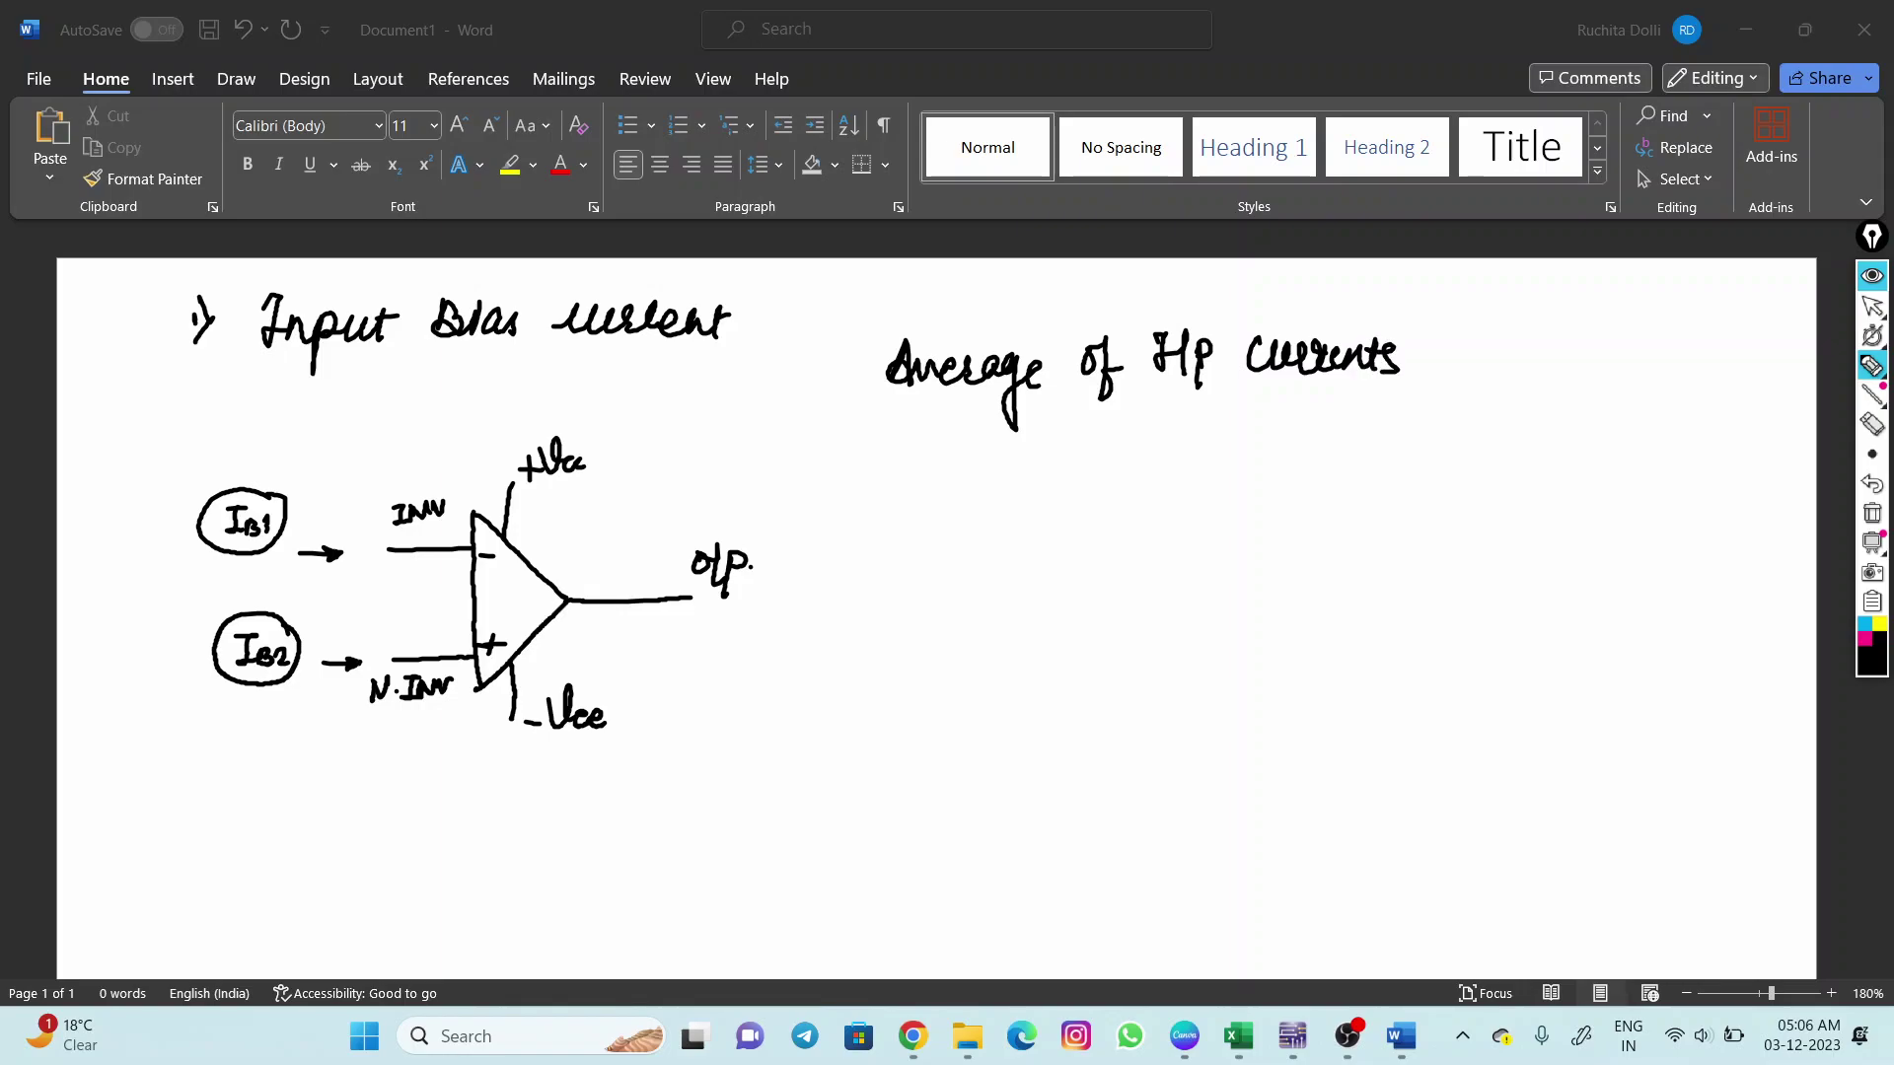
pyautogui.moveTo(992, 520)
pyautogui.mouseDown()
pyautogui.moveTo(1006, 555)
pyautogui.moveTo(1039, 562)
pyautogui.mouseUp()
pyautogui.moveTo(1058, 530)
pyautogui.mouseDown()
pyautogui.moveTo(1132, 507)
pyautogui.moveTo(1122, 540)
pyautogui.moveTo(1147, 521)
pyautogui.moveTo(1179, 547)
pyautogui.moveTo(1248, 499)
pyautogui.moveTo(1235, 537)
pyautogui.mouseUp()
pyautogui.moveTo(1229, 538); pyautogui.dragTo(1257, 539)
pyautogui.moveTo(1258, 516); pyautogui.dragTo(1283, 543)
pyautogui.moveTo(1125, 569)
pyautogui.mouseDown()
pyautogui.moveTo(1274, 568)
pyautogui.moveTo(1215, 598)
pyautogui.moveTo(1240, 614)
pyautogui.mouseUp()
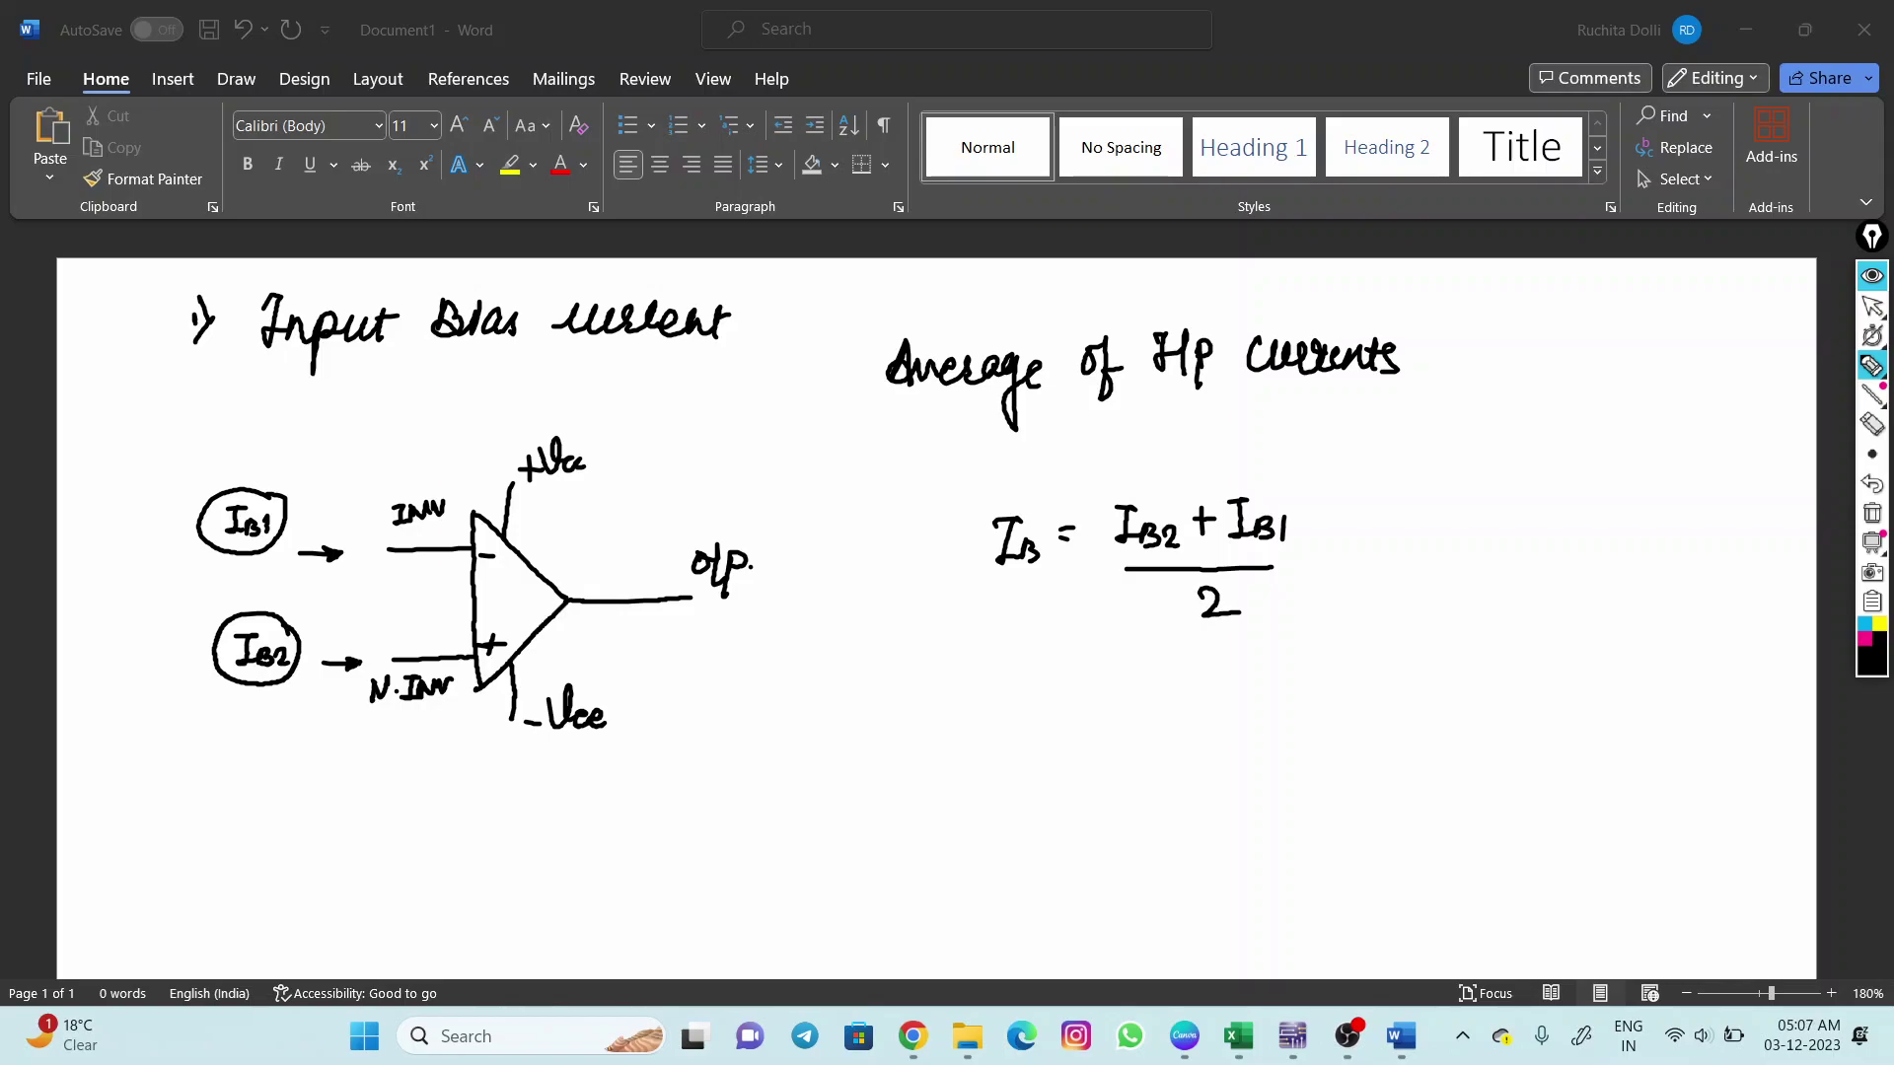
# Switch to Multisim, hide the ink overlay and move the Multimeter-XMM1 window clear of the op-amp's output wiring.
pyautogui.click(1872, 307)
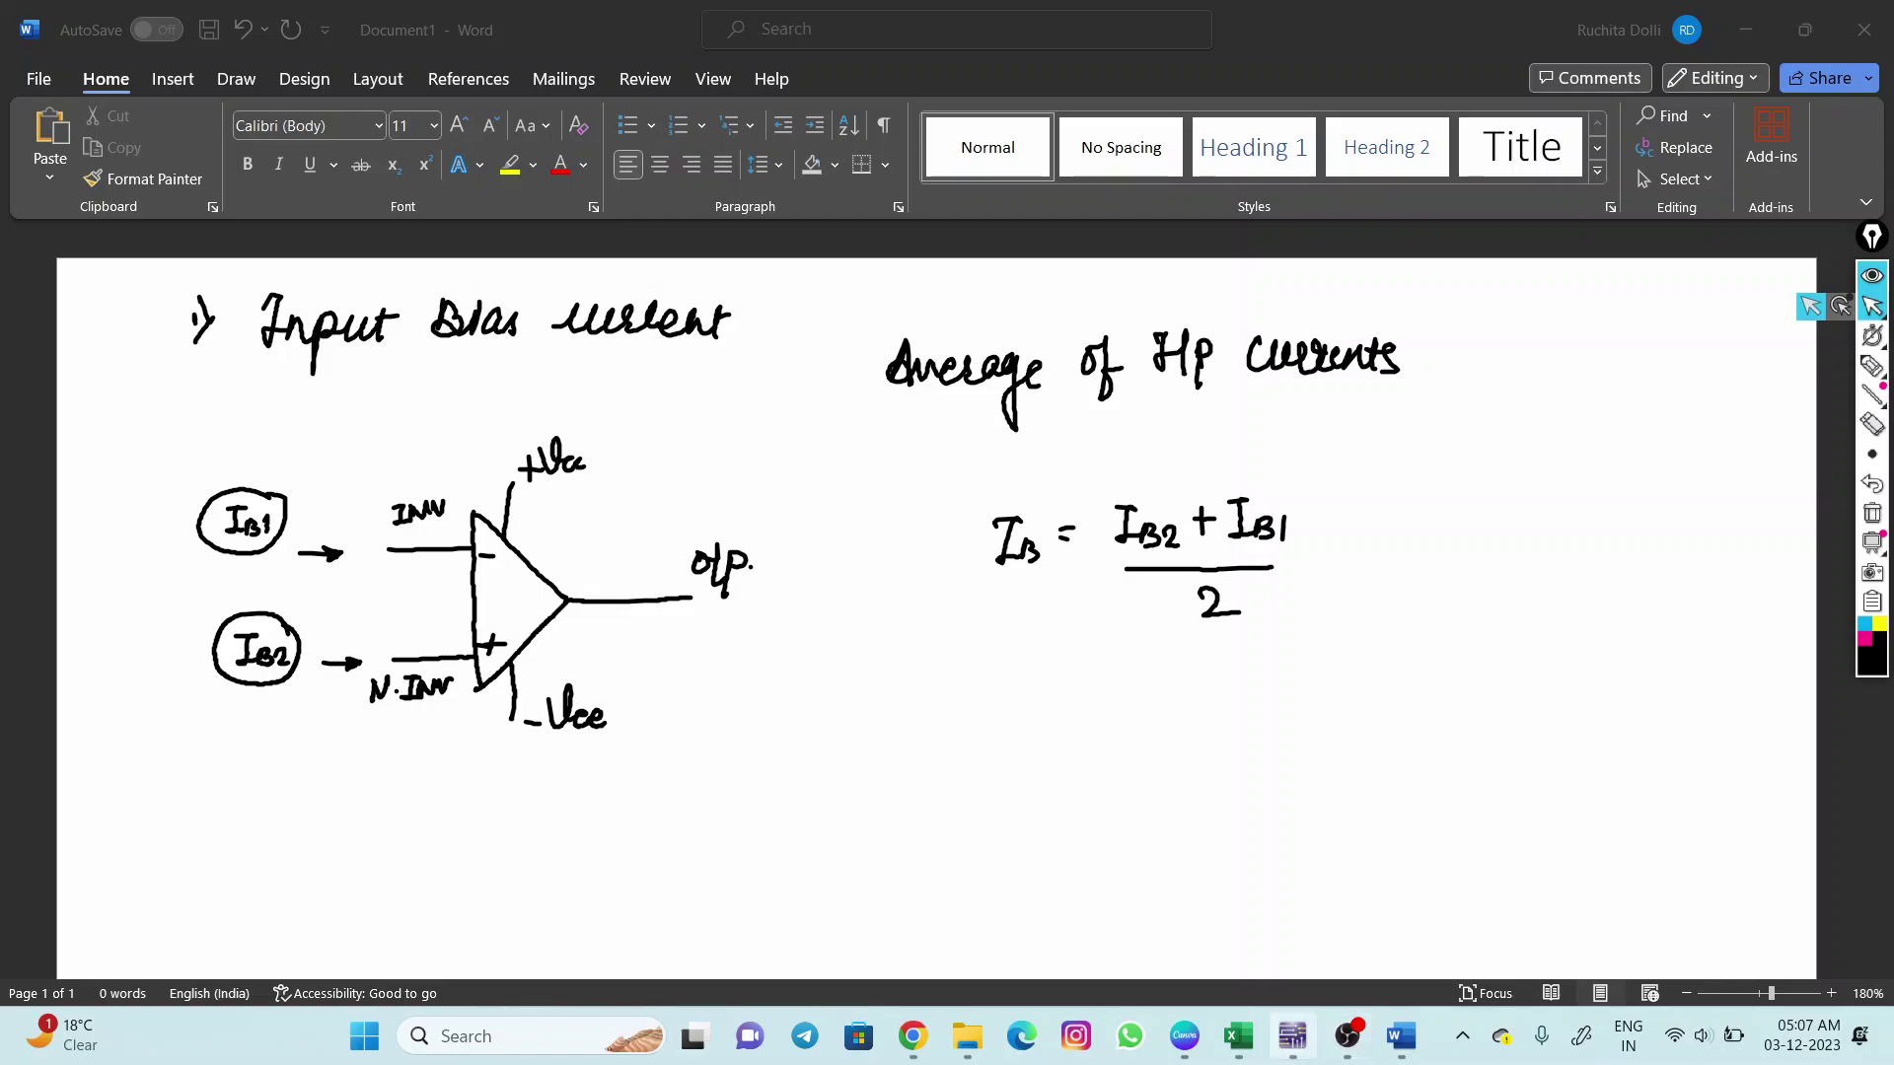
pyautogui.click(1292, 1036)
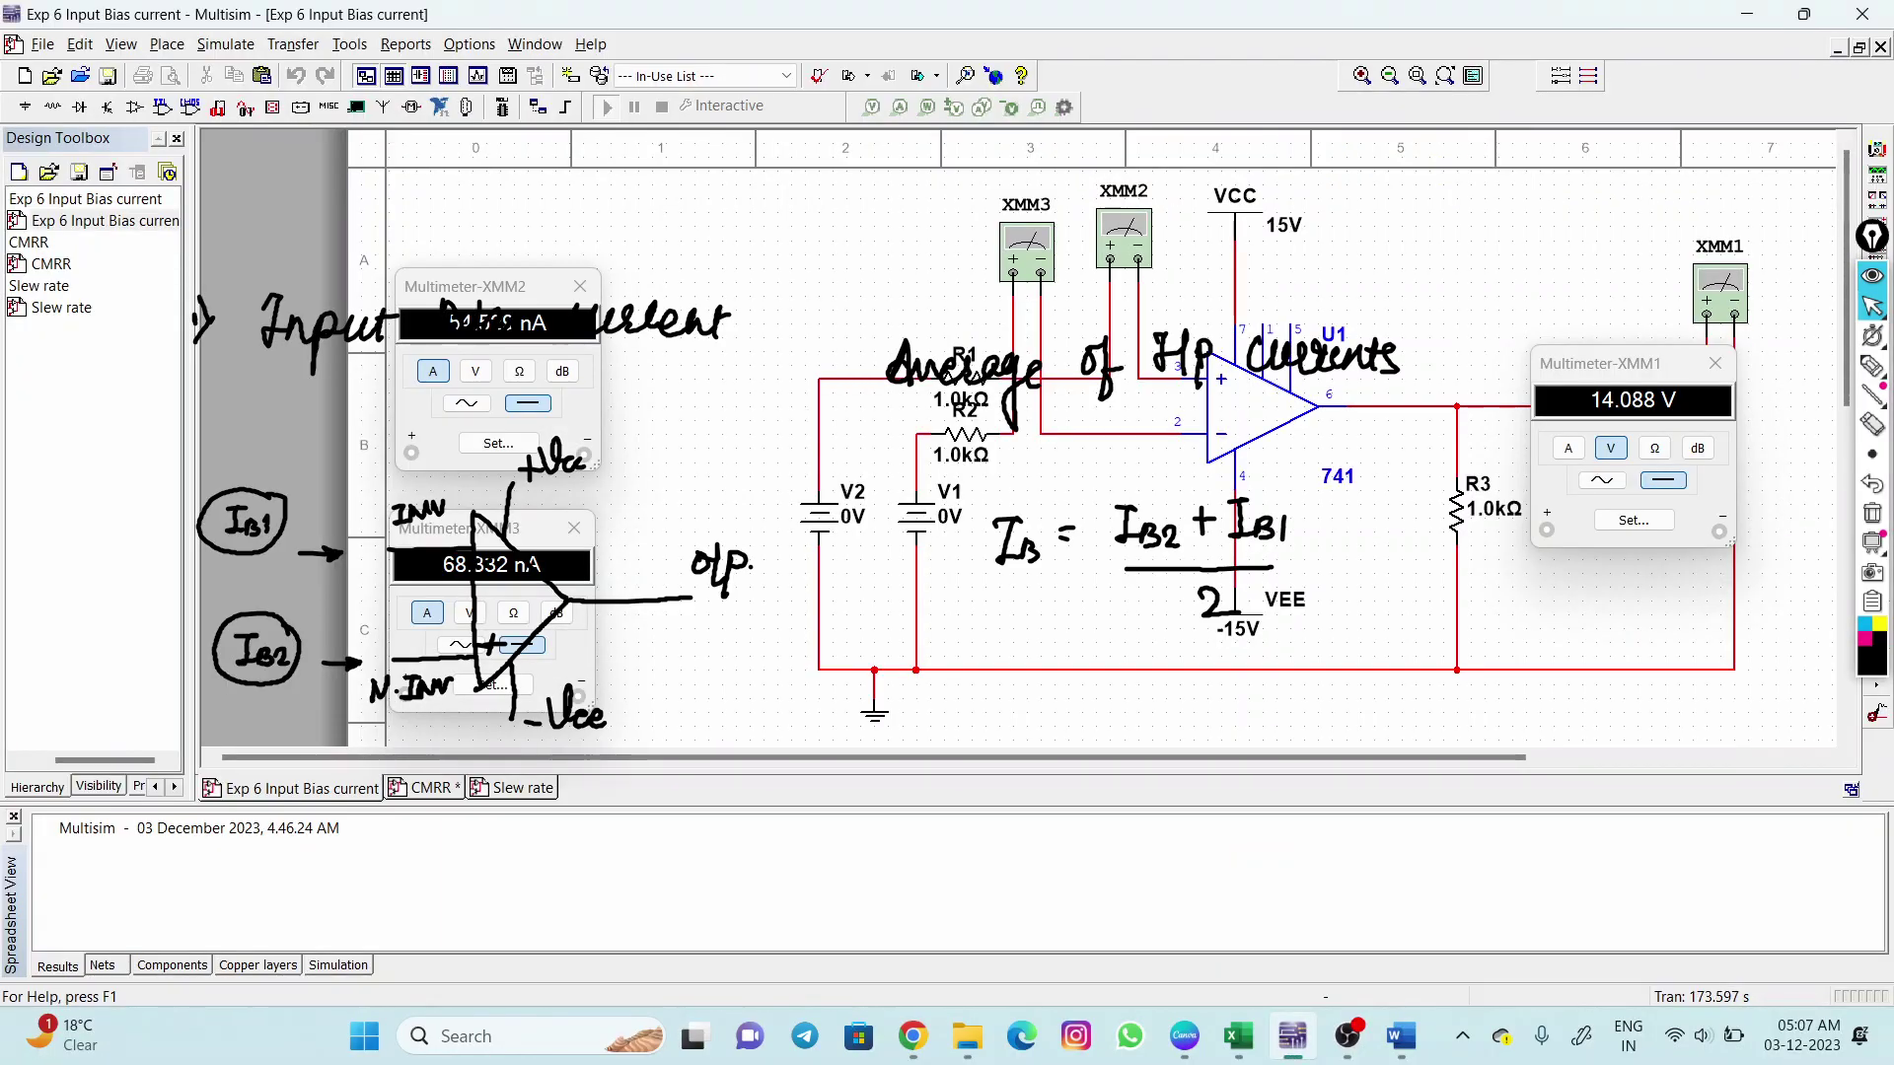
pyautogui.click(1872, 275)
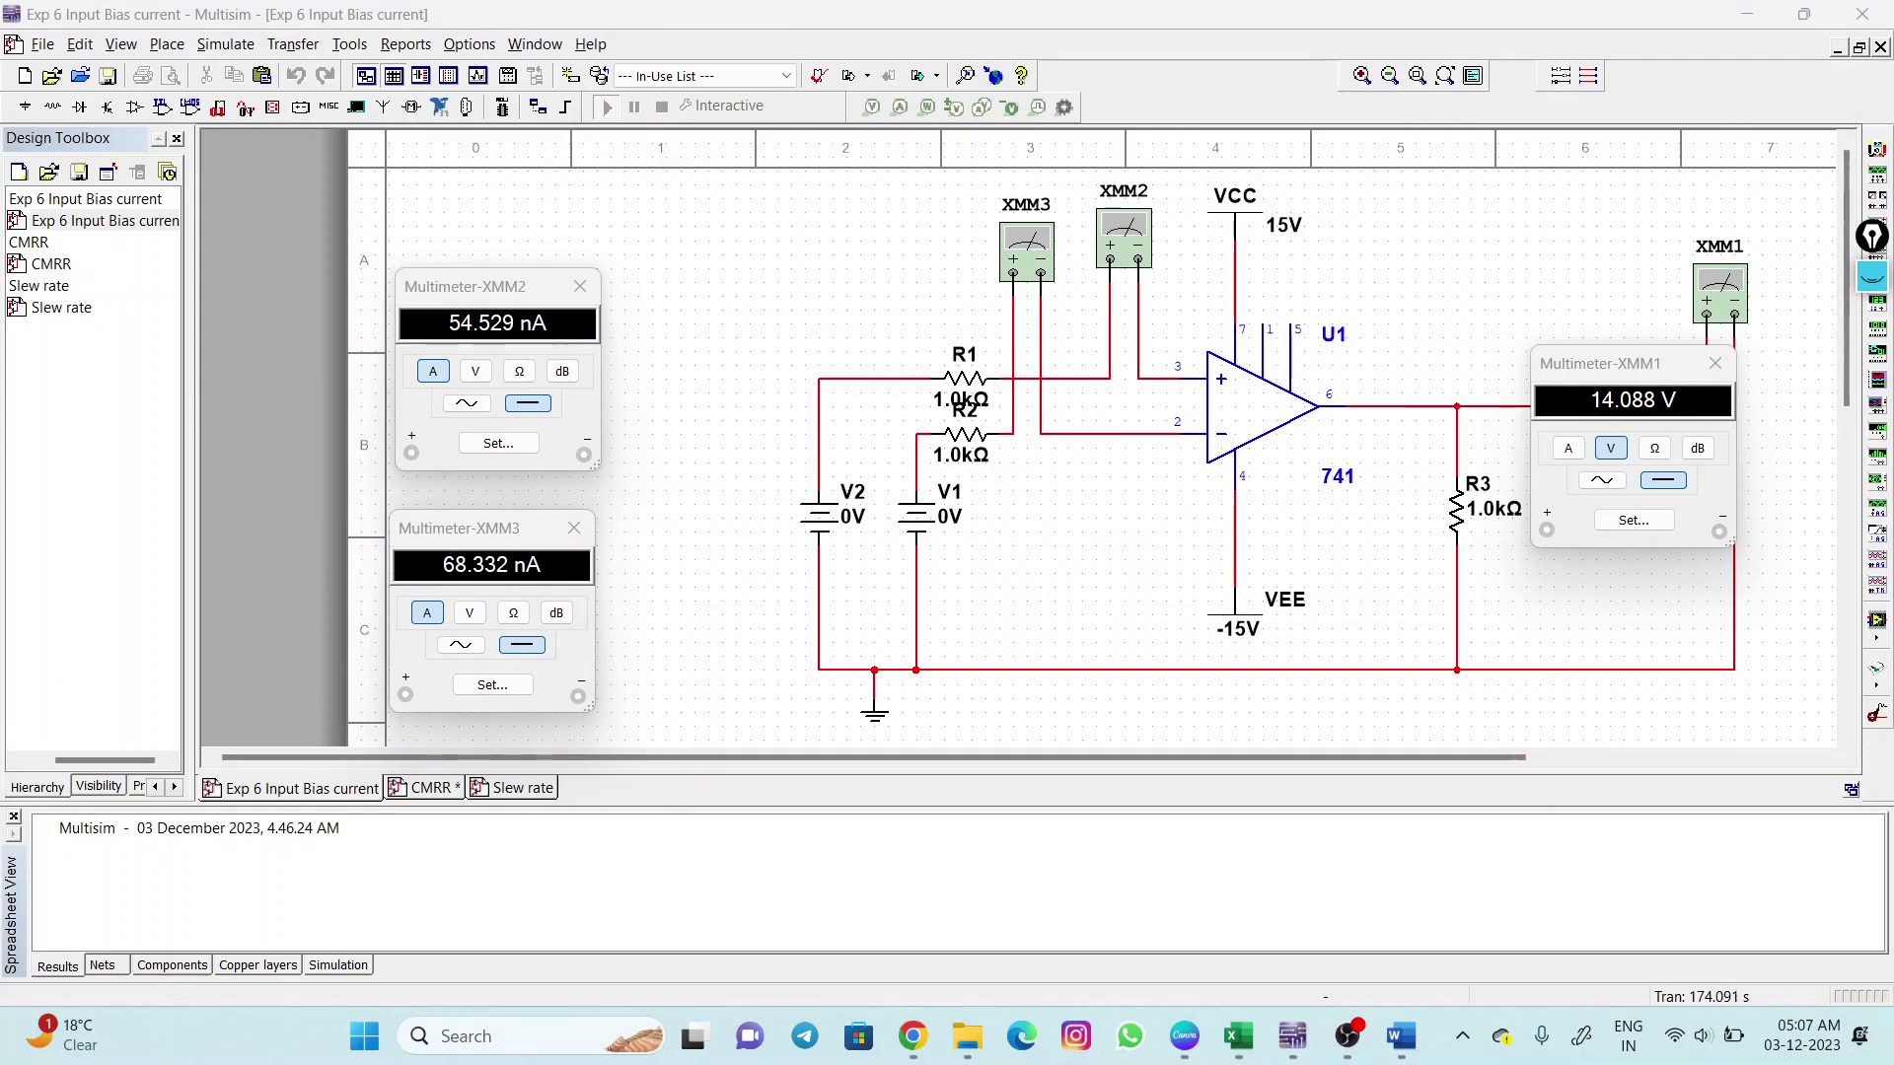
pyautogui.moveTo(1618, 363); pyautogui.dragTo(1645, 695)
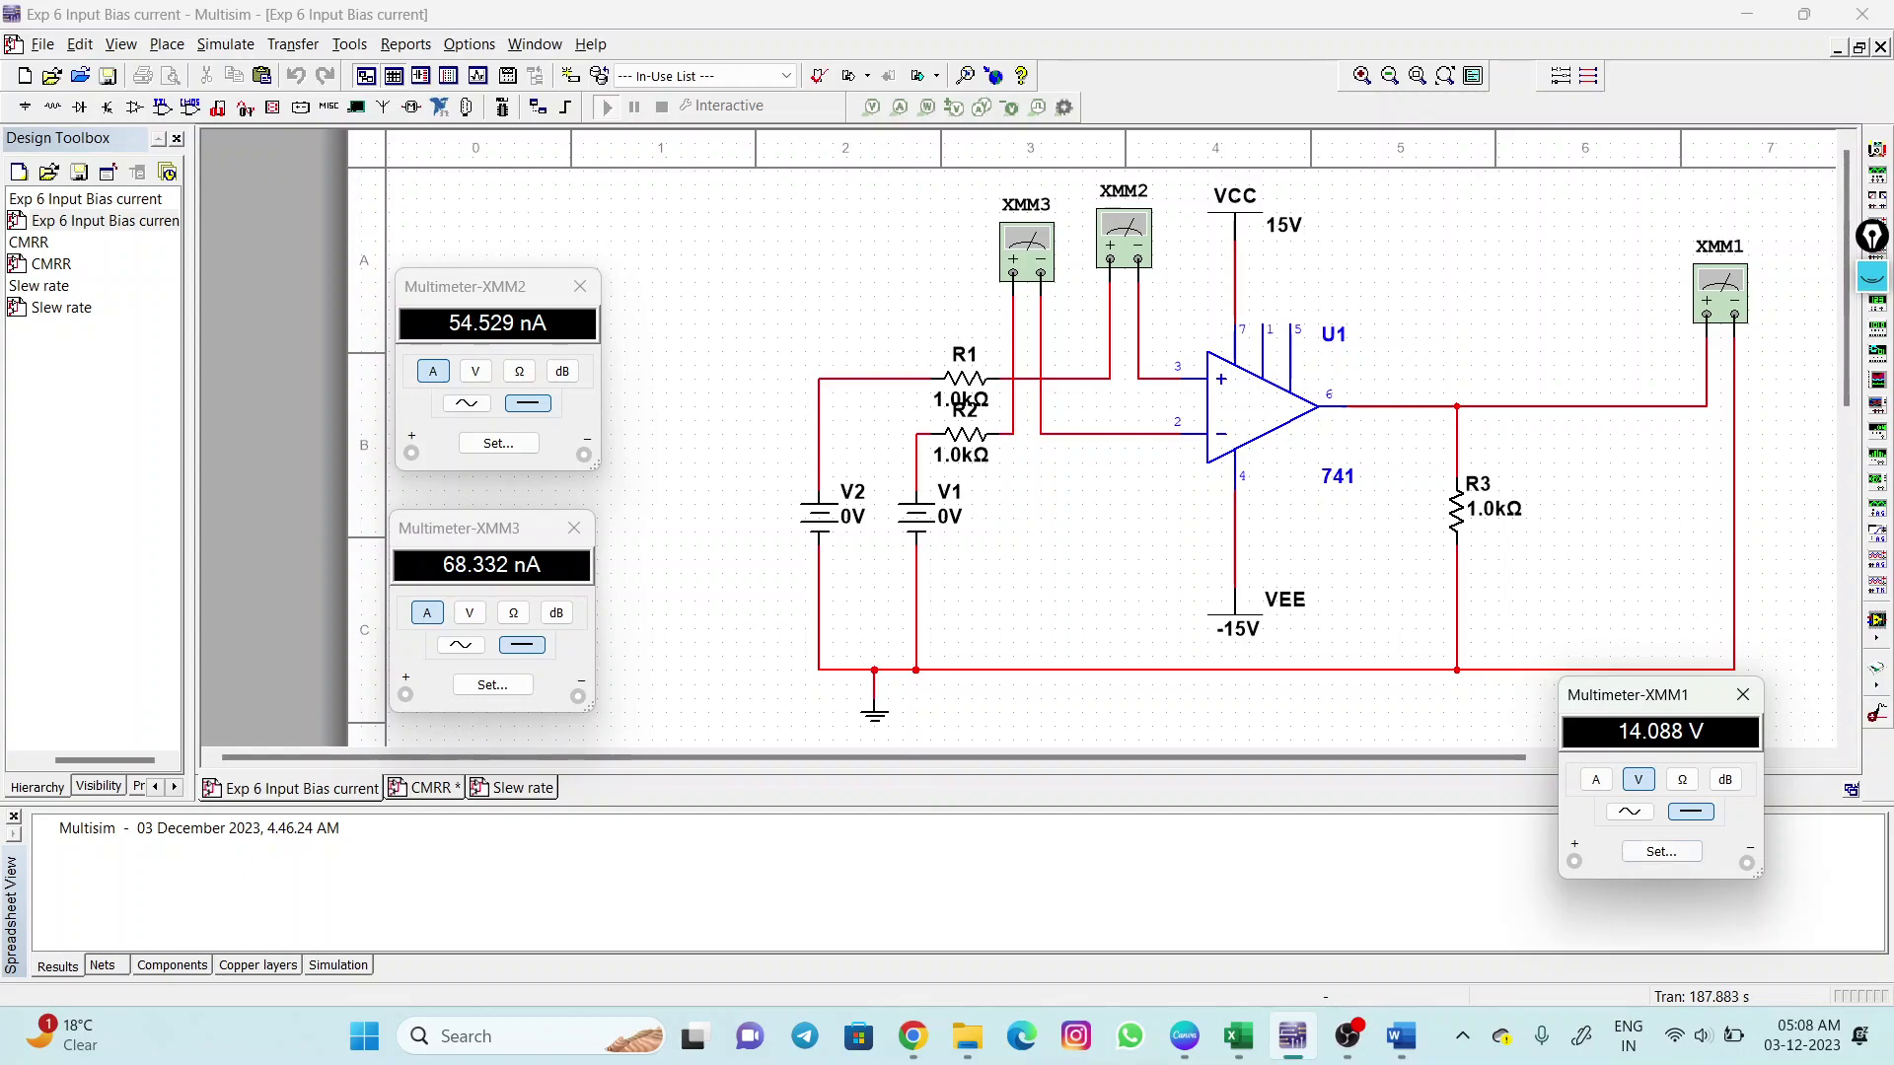
# Return to Word with the ink shown and extend the bias current formula with = (54 + 68) / 2.
pyautogui.click(1401, 1035)
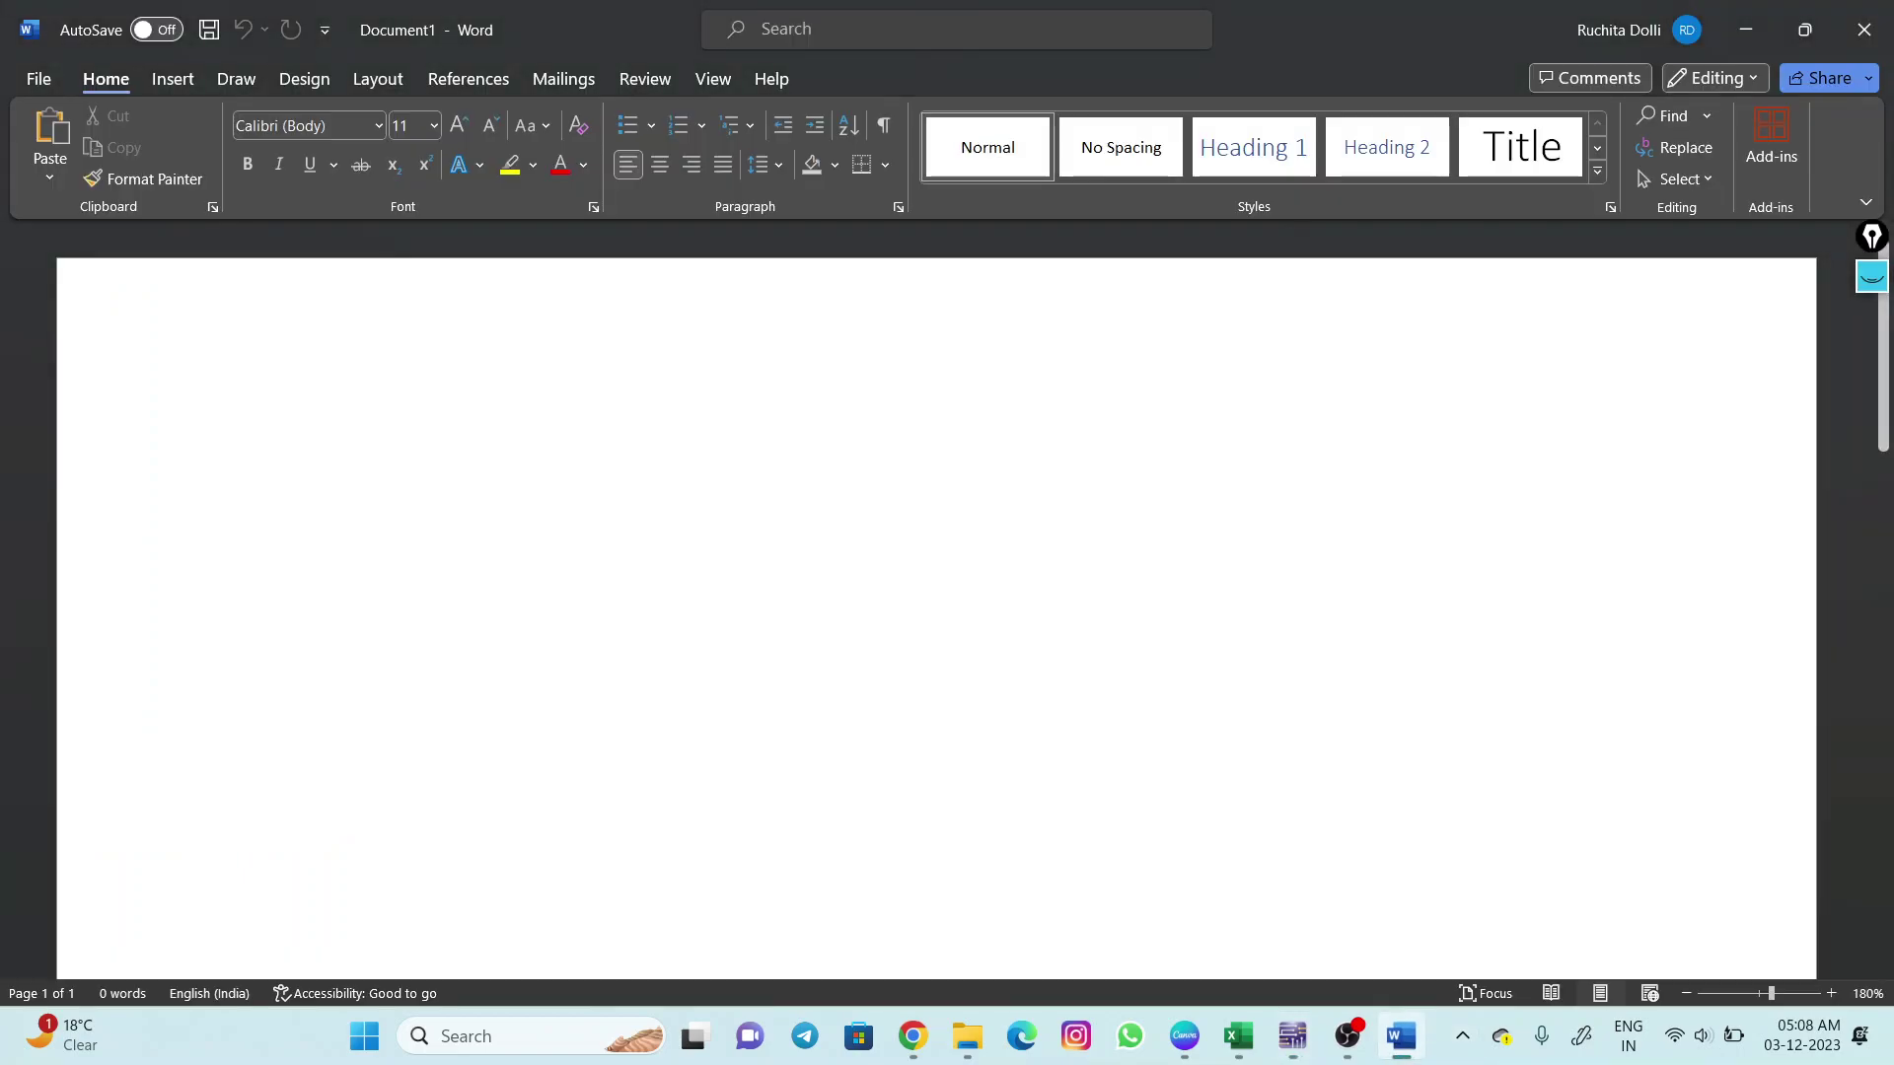
pyautogui.click(1872, 276)
pyautogui.click(1872, 366)
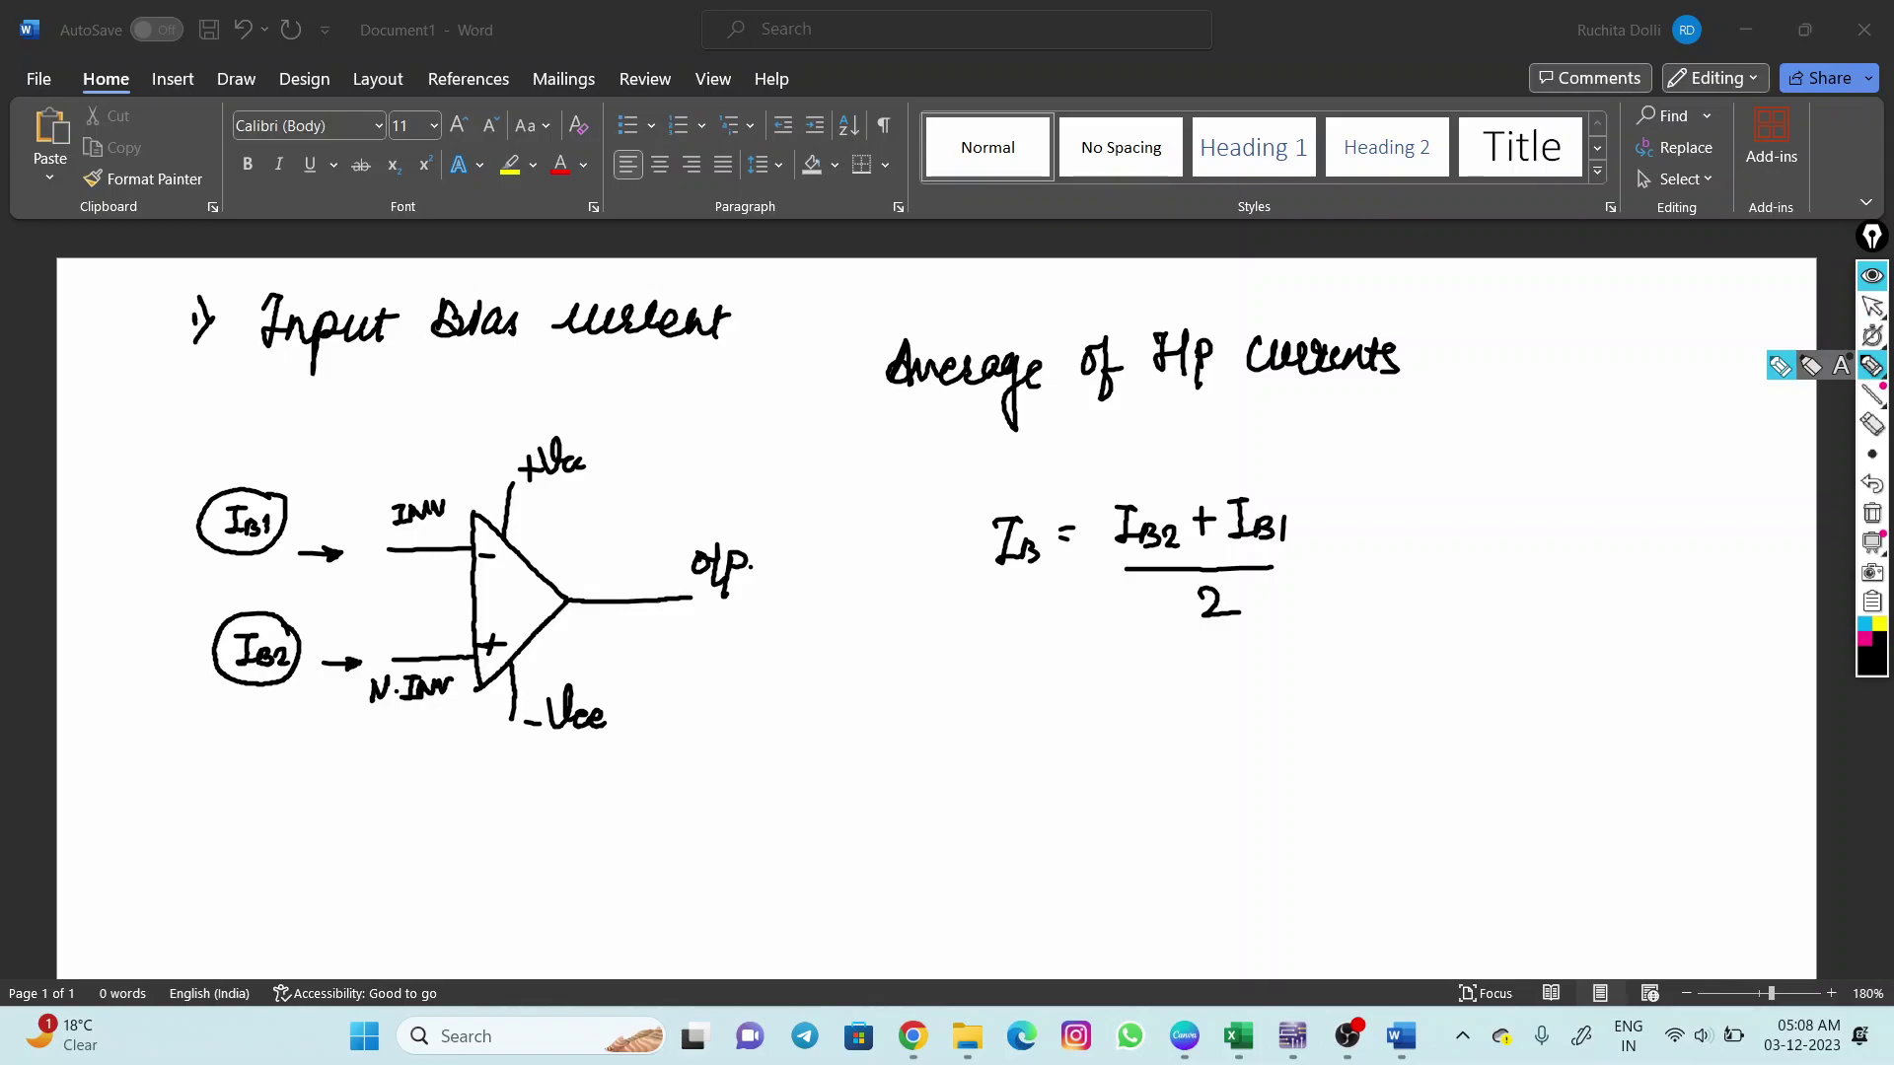
pyautogui.moveTo(1341, 542); pyautogui.dragTo(1361, 554)
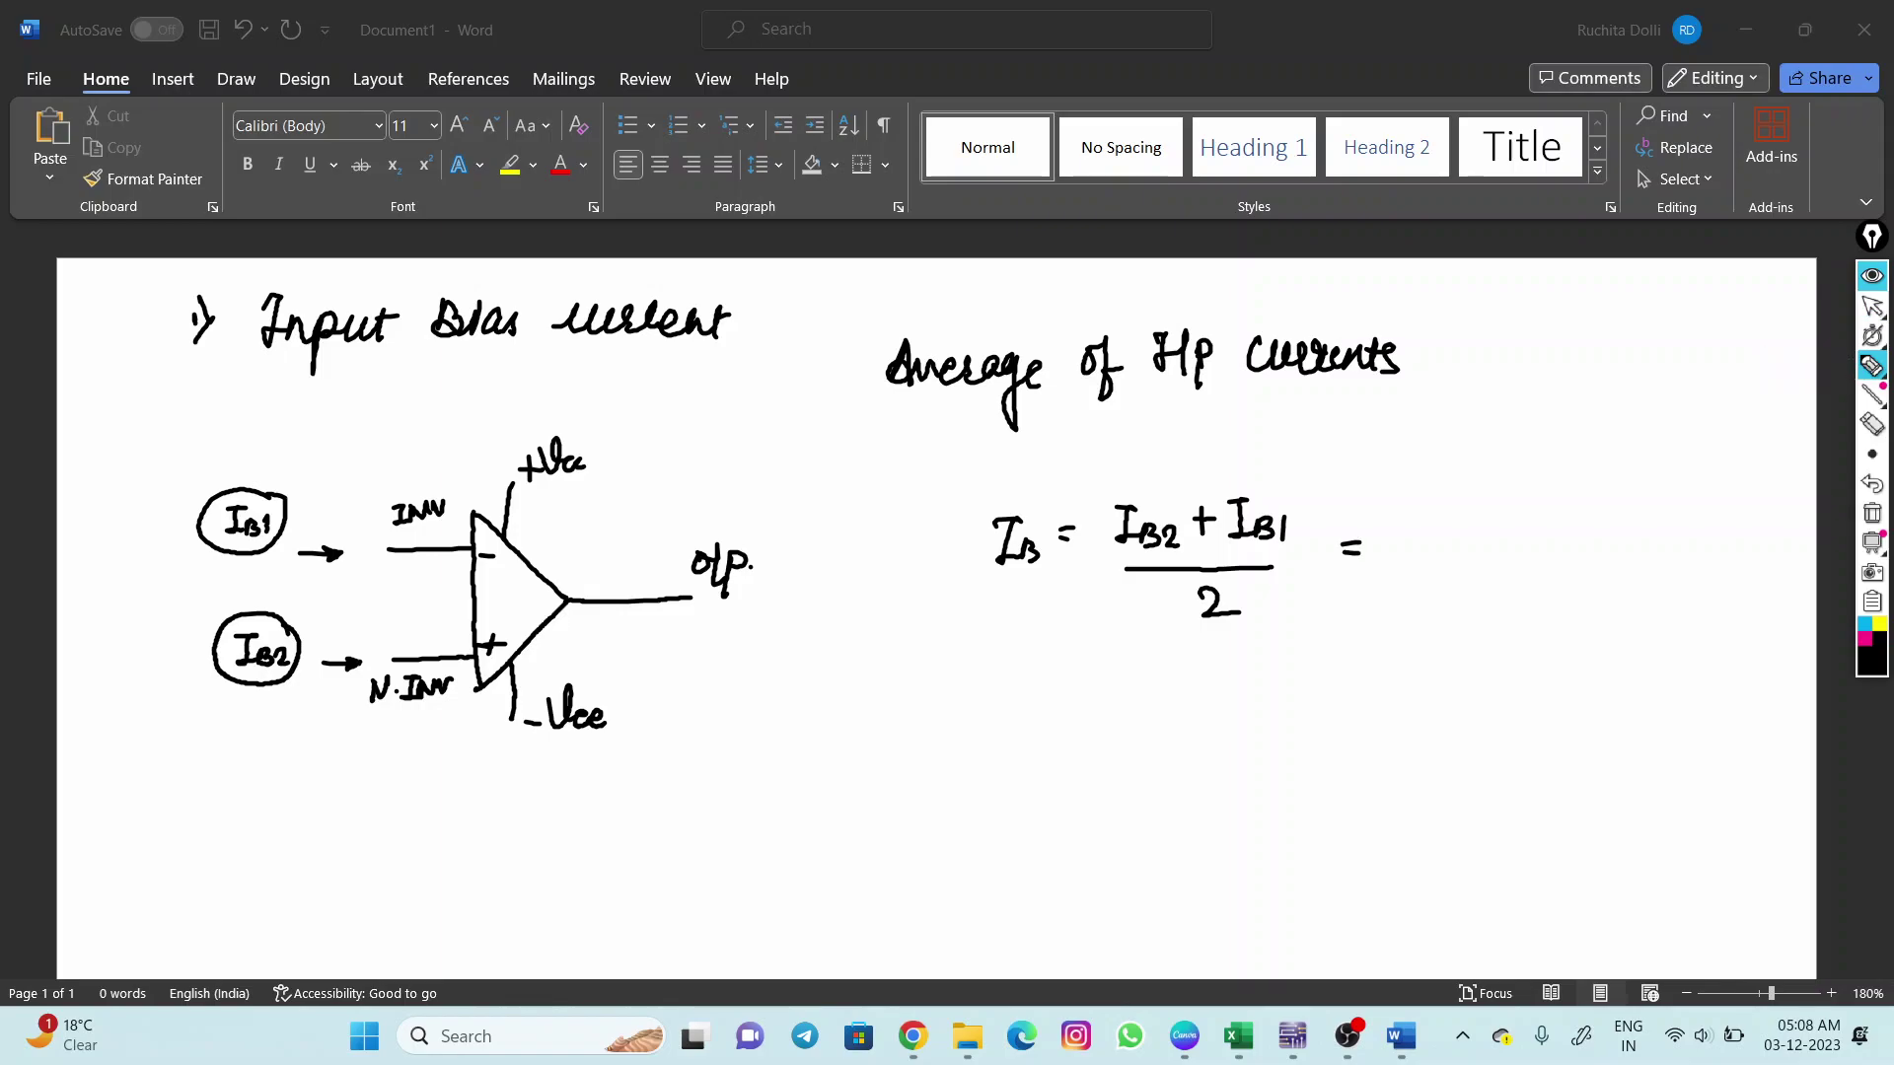
pyautogui.moveTo(1431, 501)
pyautogui.mouseDown()
pyautogui.moveTo(1448, 521)
pyautogui.moveTo(1432, 532)
pyautogui.mouseUp()
pyautogui.moveTo(1436, 502); pyautogui.dragTo(1477, 517)
pyautogui.moveTo(1470, 503)
pyautogui.mouseDown()
pyautogui.moveTo(1469, 534)
pyautogui.moveTo(1545, 517)
pyautogui.mouseUp()
pyautogui.moveTo(1583, 495); pyautogui.dragTo(1588, 493)
pyautogui.moveTo(1451, 545)
pyautogui.mouseDown()
pyautogui.moveTo(1569, 548)
pyautogui.moveTo(1509, 579)
pyautogui.moveTo(1537, 593)
pyautogui.moveTo(1620, 555)
pyautogui.mouseUp()
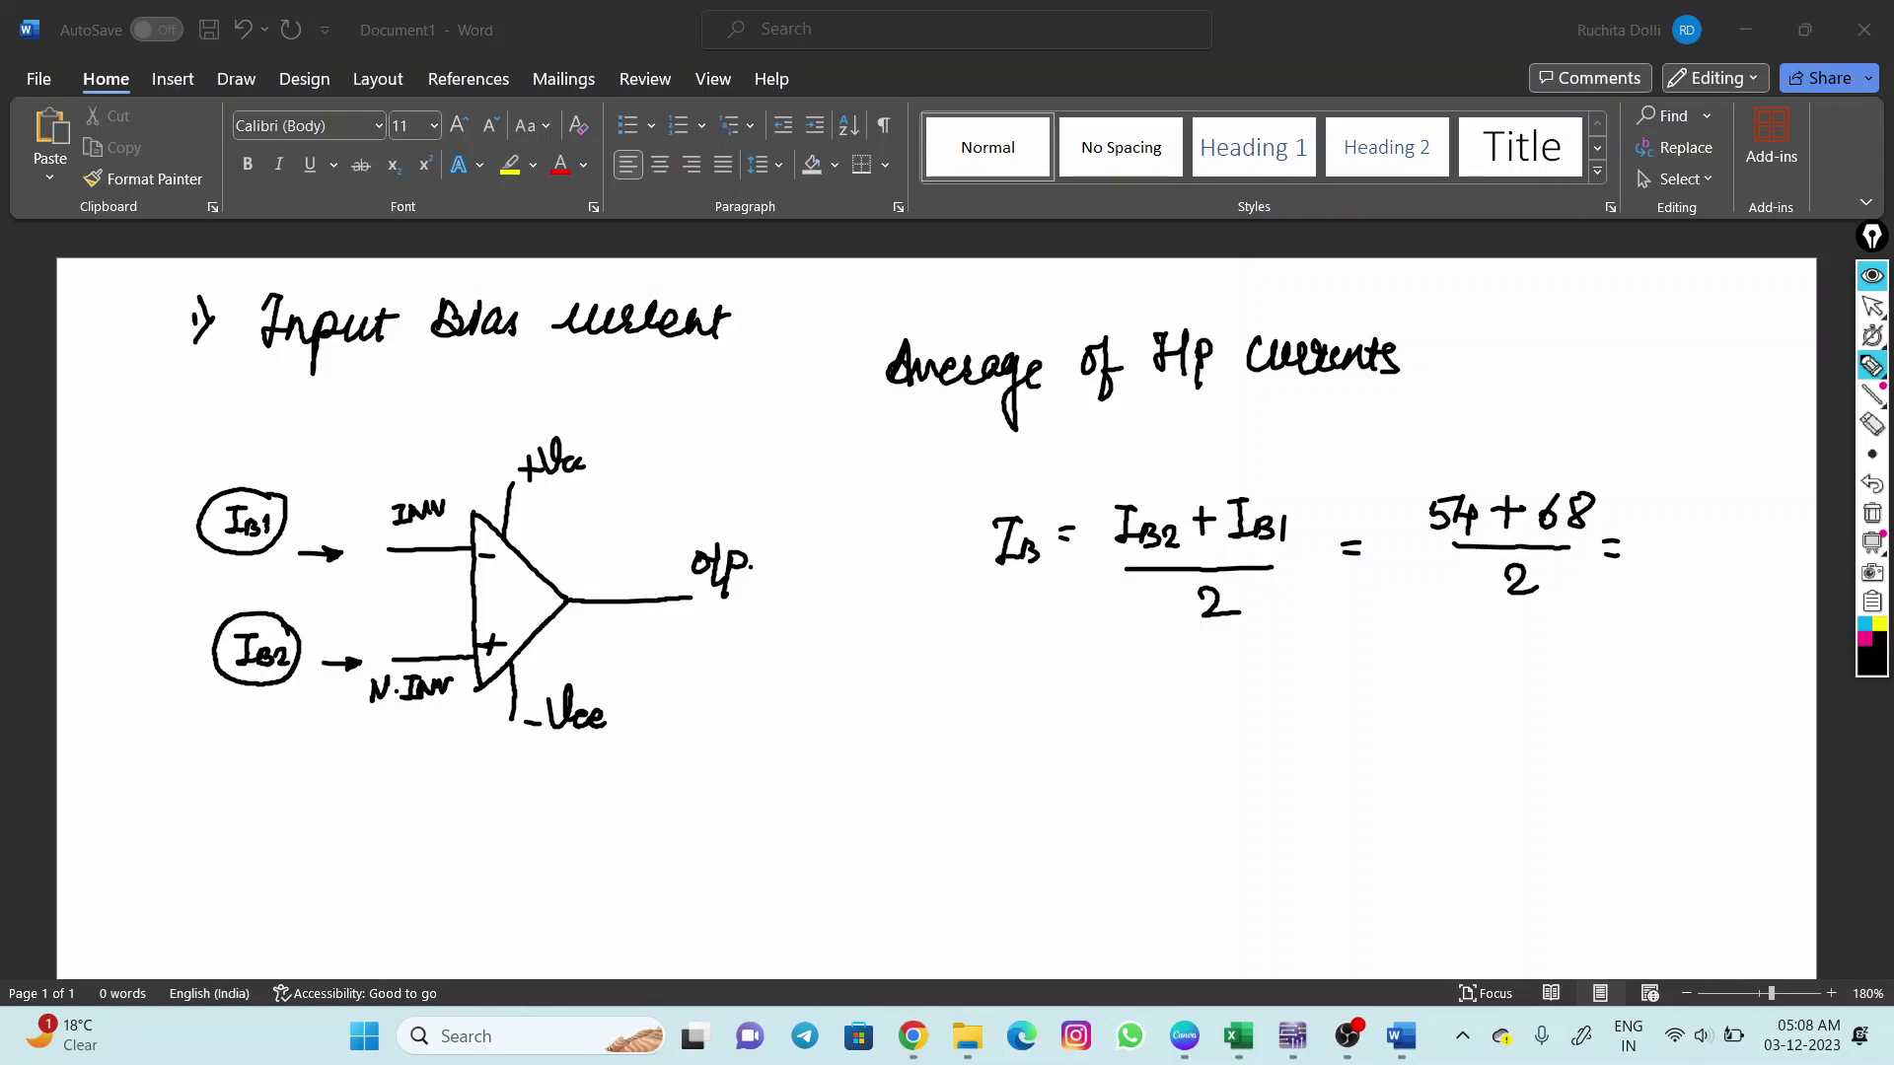
# Complete the bias current calculation with 122 / 2 = 61 and circle the 61.
pyautogui.moveTo(1664, 505); pyautogui.dragTo(1664, 530)
pyautogui.moveTo(1677, 505)
pyautogui.mouseDown()
pyautogui.moveTo(1698, 532)
pyautogui.moveTo(1721, 513)
pyautogui.moveTo(1744, 528)
pyautogui.moveTo(1722, 555)
pyautogui.moveTo(1740, 555)
pyautogui.mouseUp()
pyautogui.moveTo(1682, 576); pyautogui.dragTo(1720, 591)
pyautogui.moveTo(1631, 651)
pyautogui.mouseDown()
pyautogui.moveTo(1720, 655)
pyautogui.moveTo(1669, 640)
pyautogui.moveTo(1663, 670)
pyautogui.moveTo(1714, 680)
pyautogui.moveTo(1719, 619)
pyautogui.mouseUp()
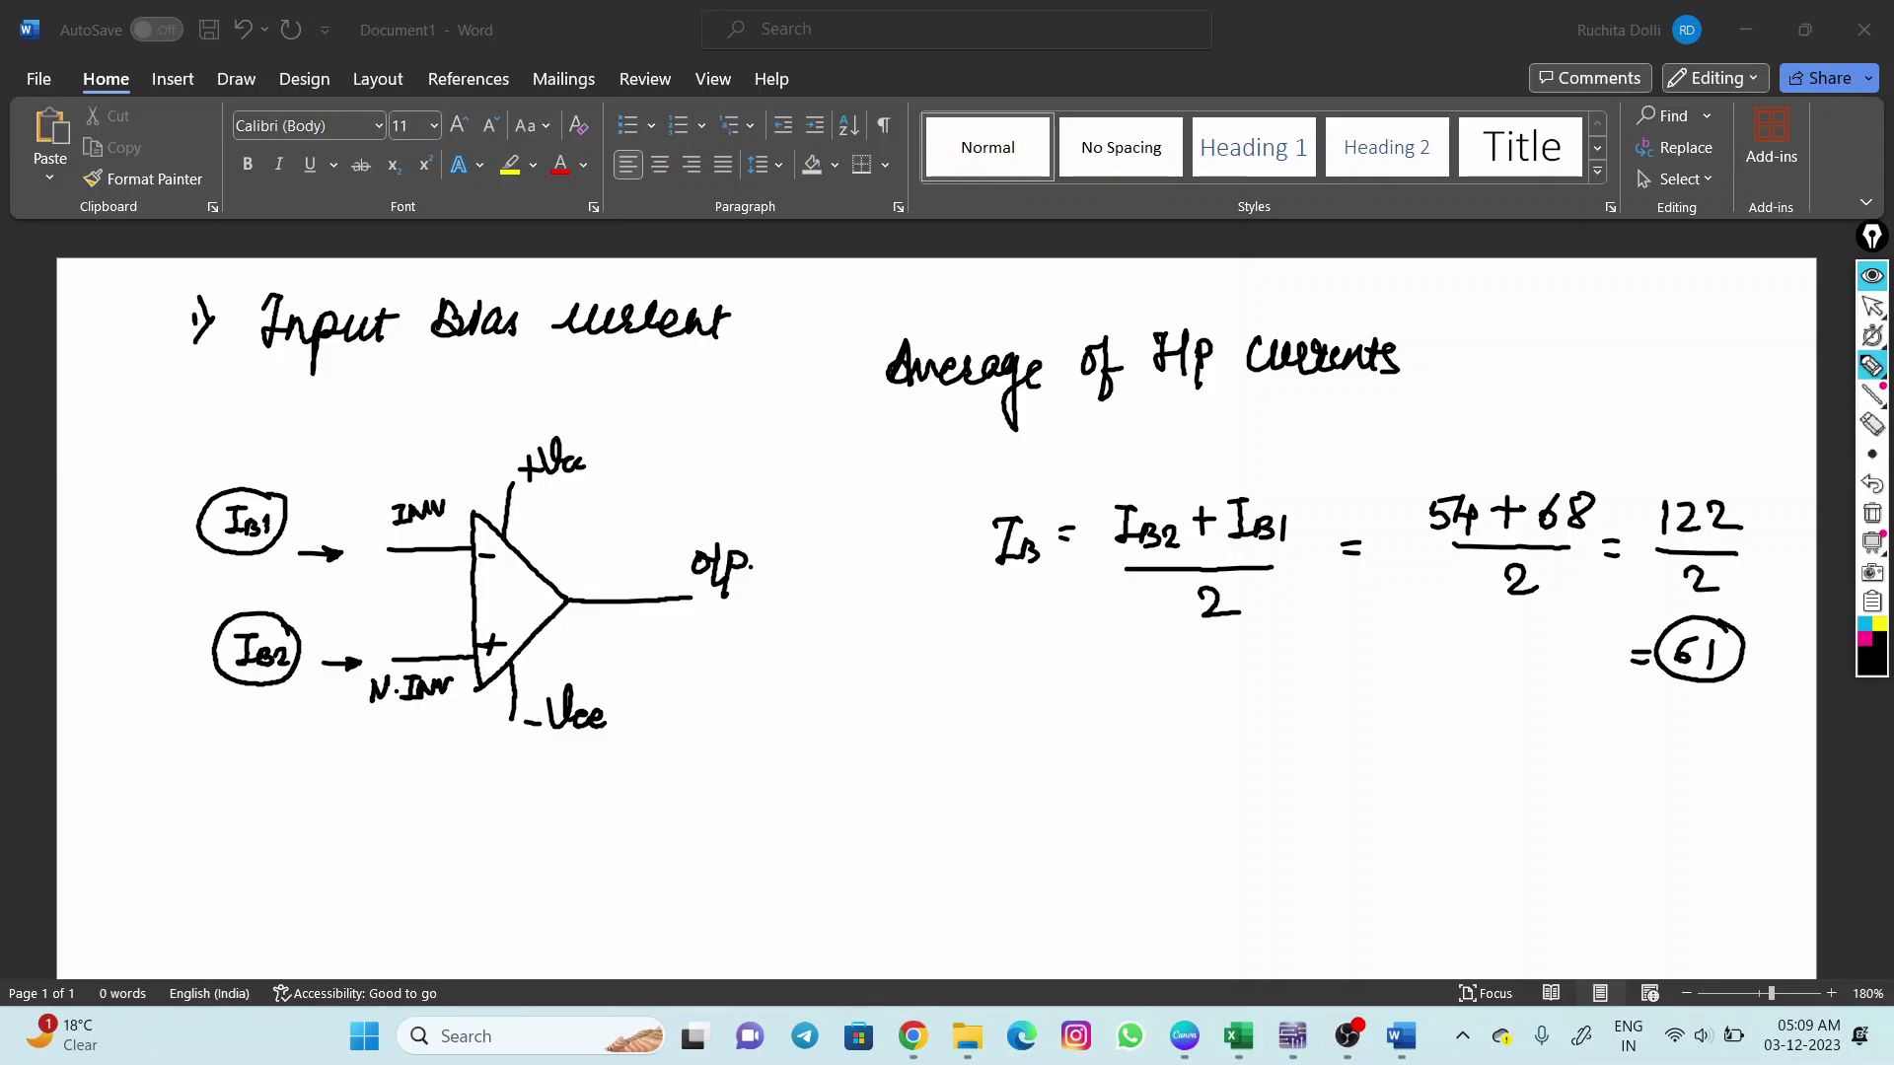
# Hide the ink overlay in Multisim and view the "Input bias current" sheet of the Excel observation table.
pyautogui.click(1872, 306)
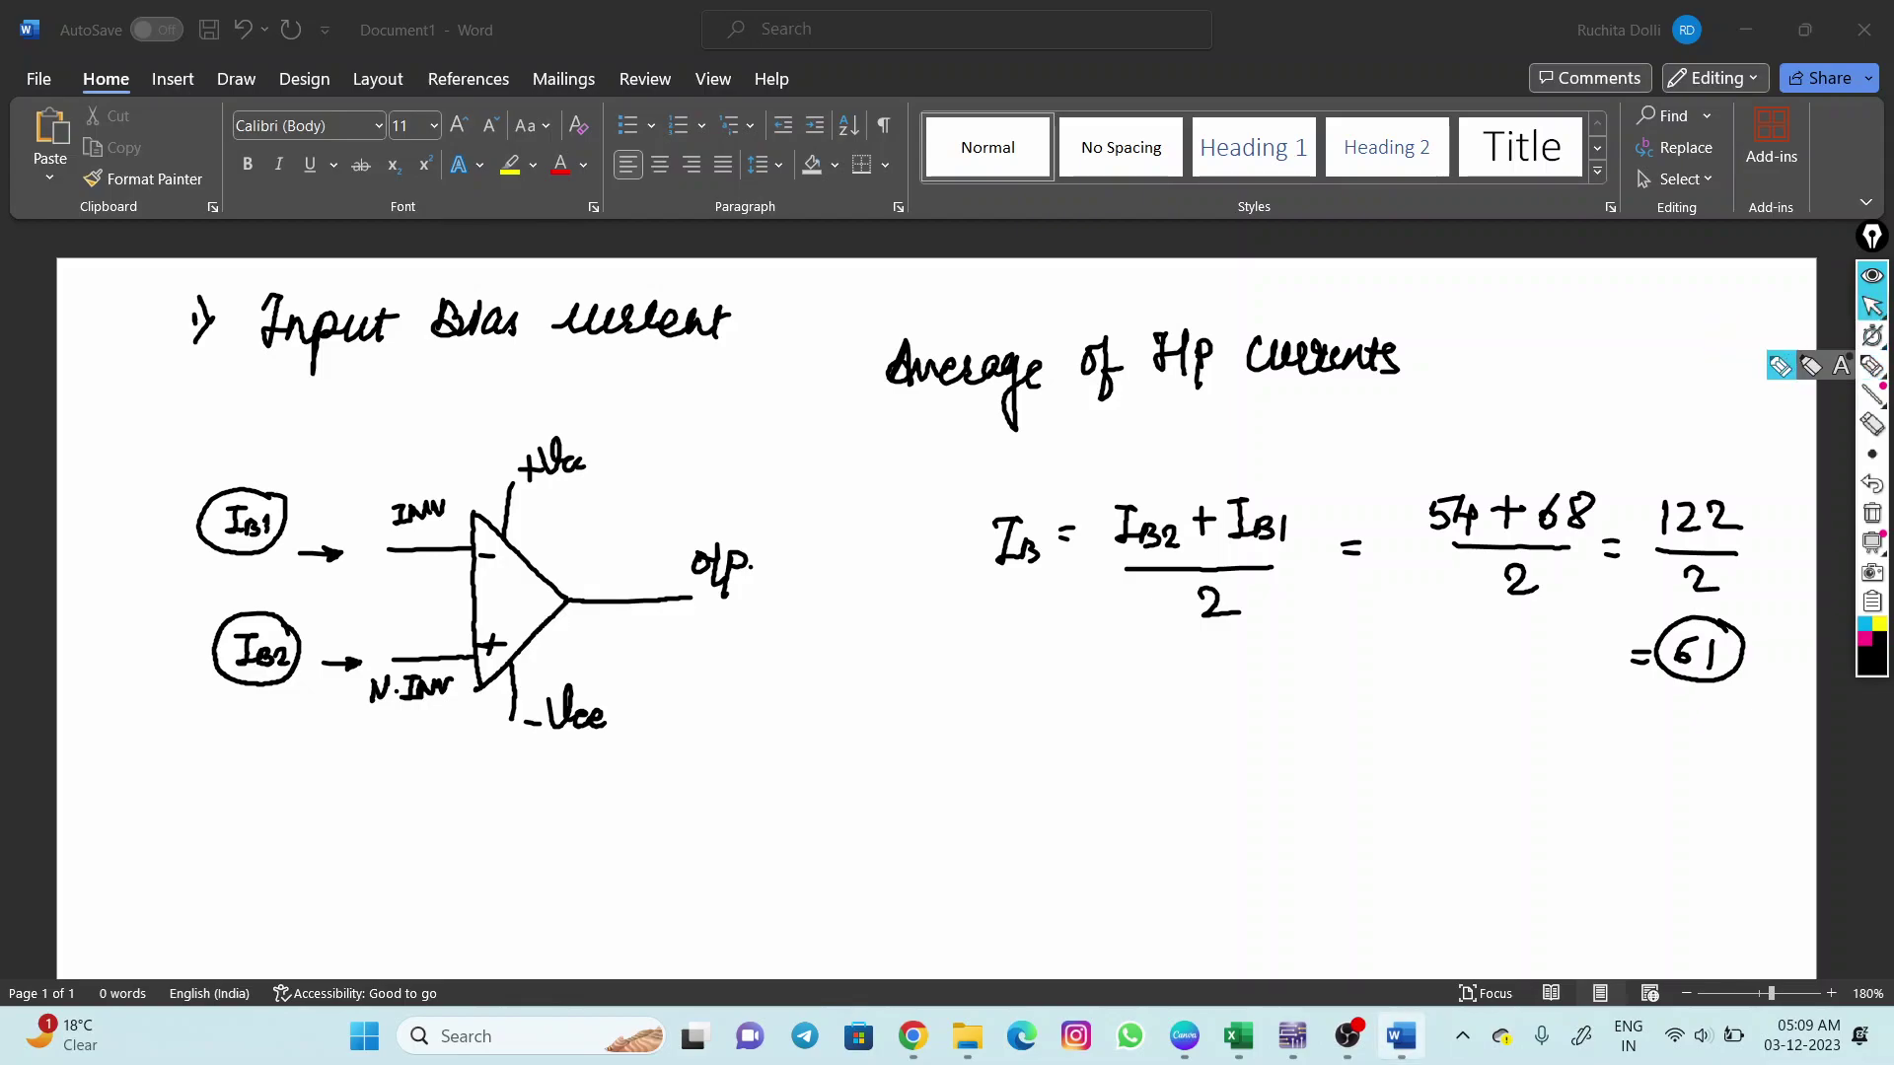
pyautogui.click(1292, 1036)
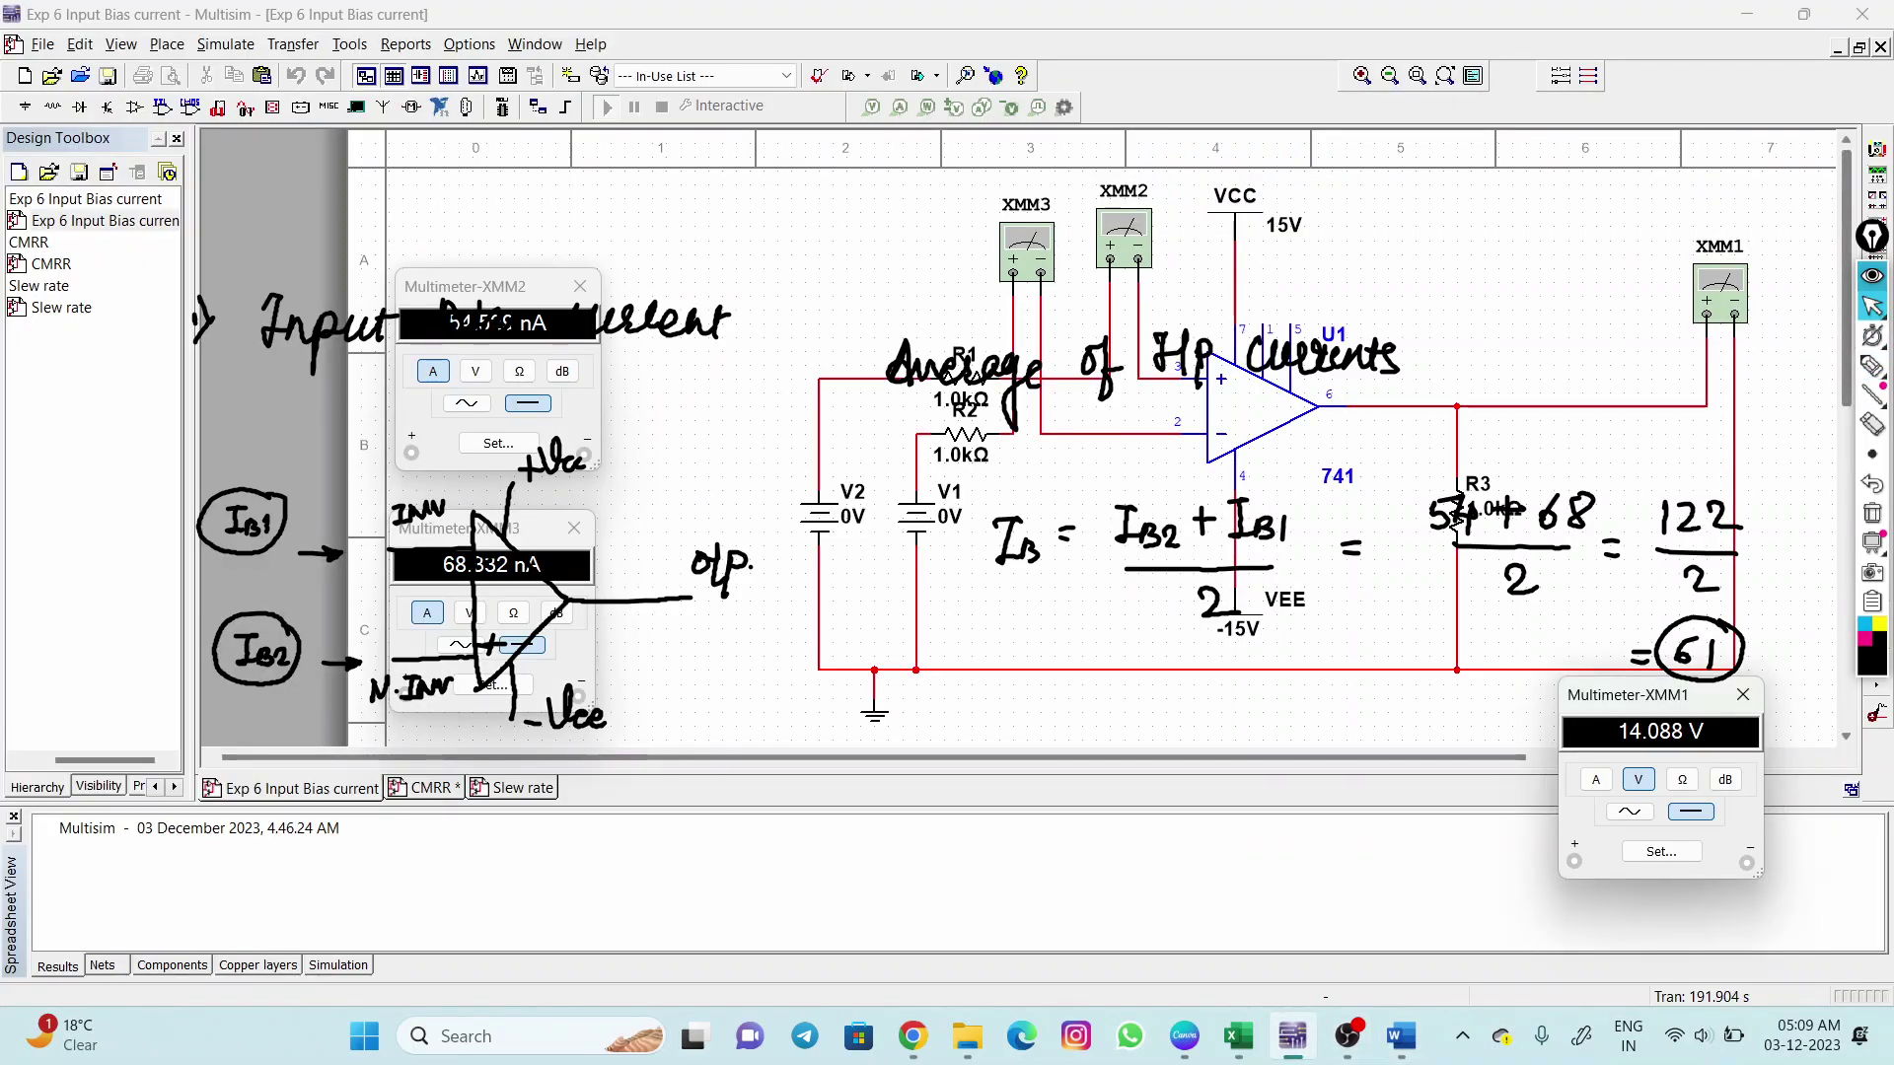
pyautogui.click(1872, 276)
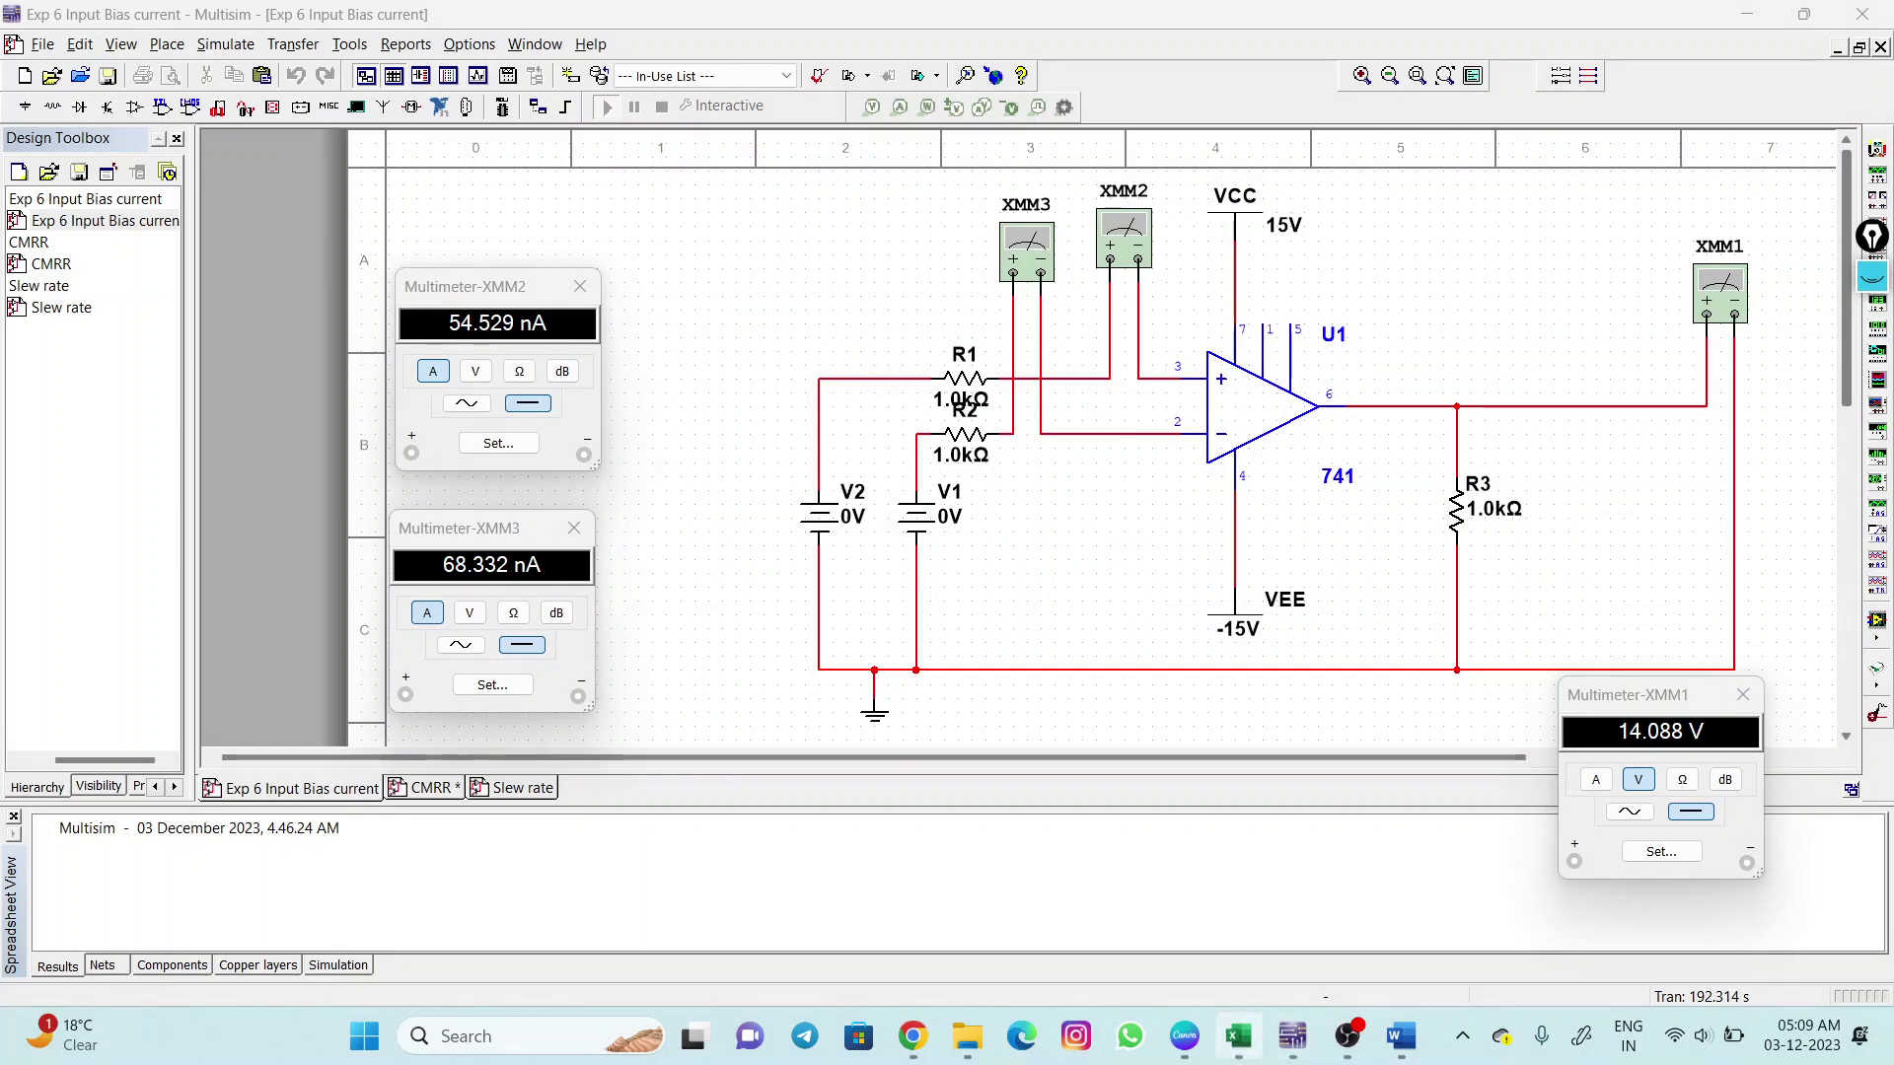
pyautogui.click(1238, 1036)
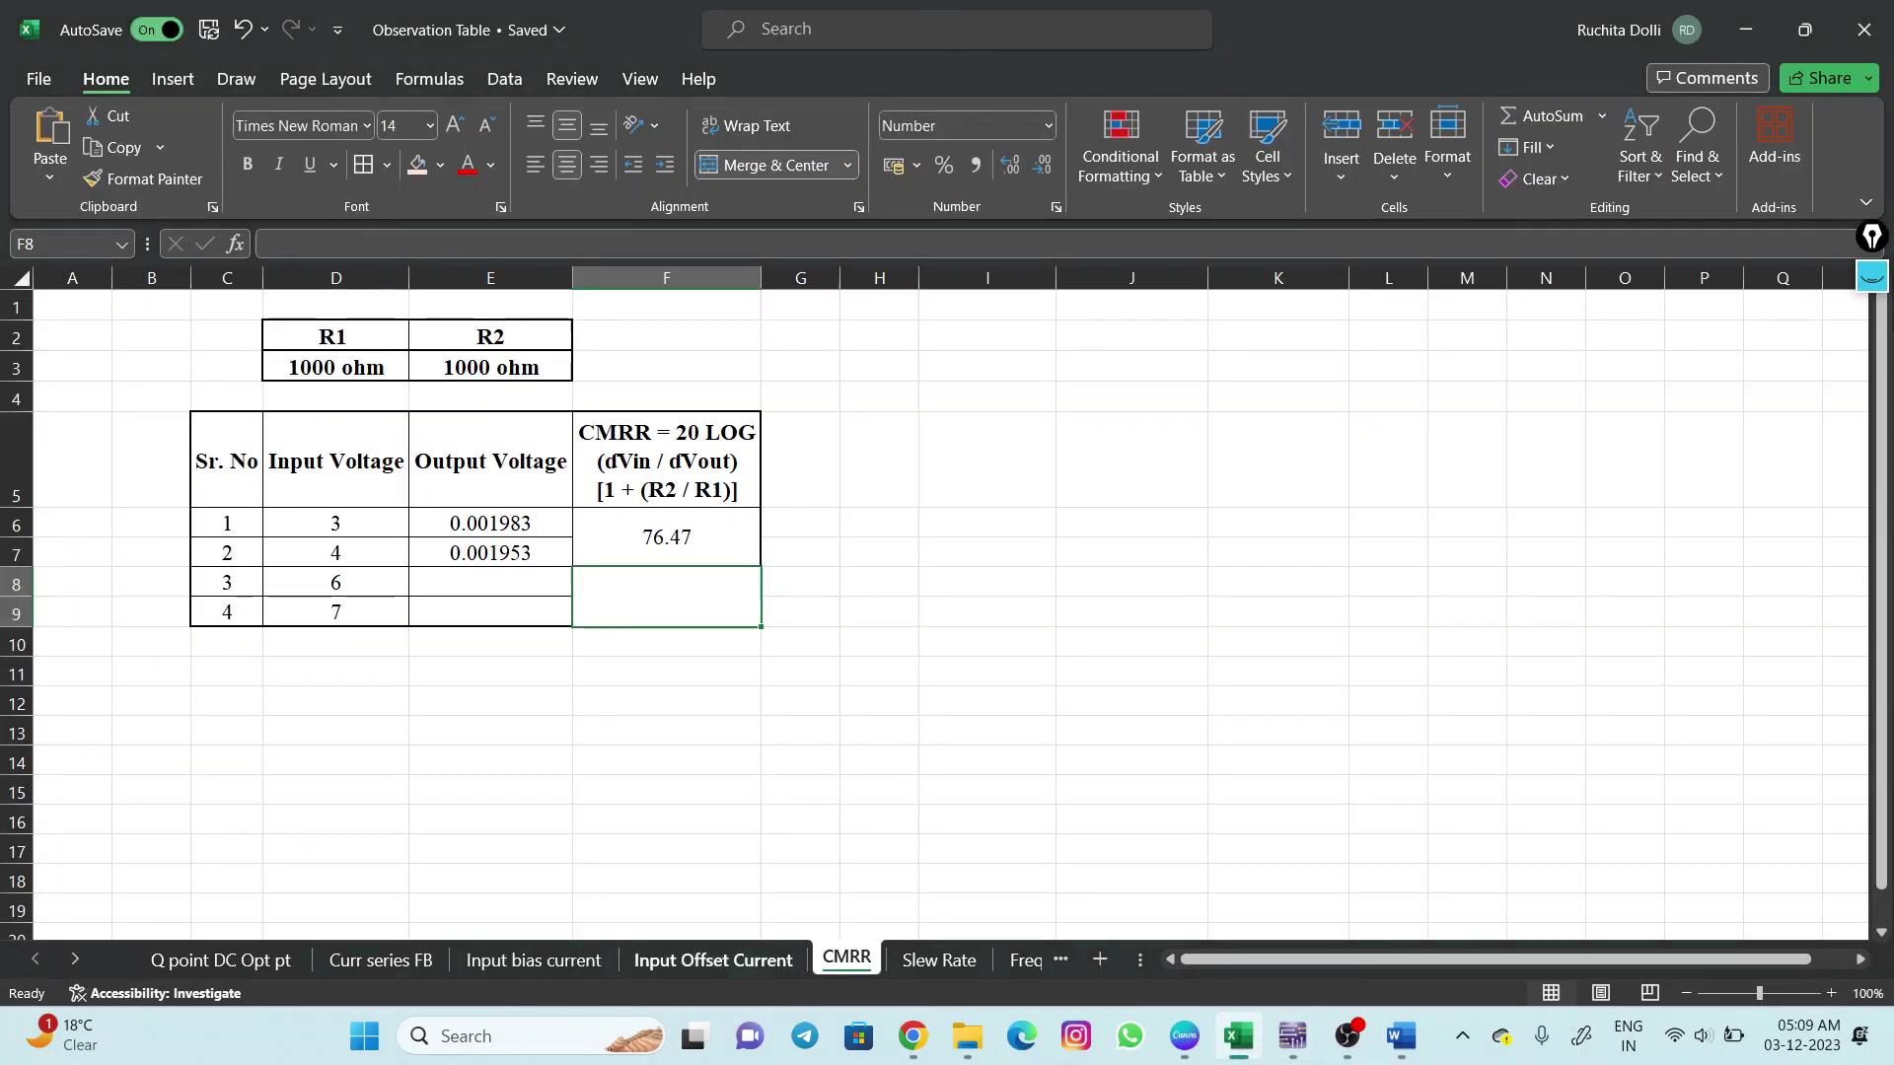
pyautogui.click(713, 959)
pyautogui.click(534, 960)
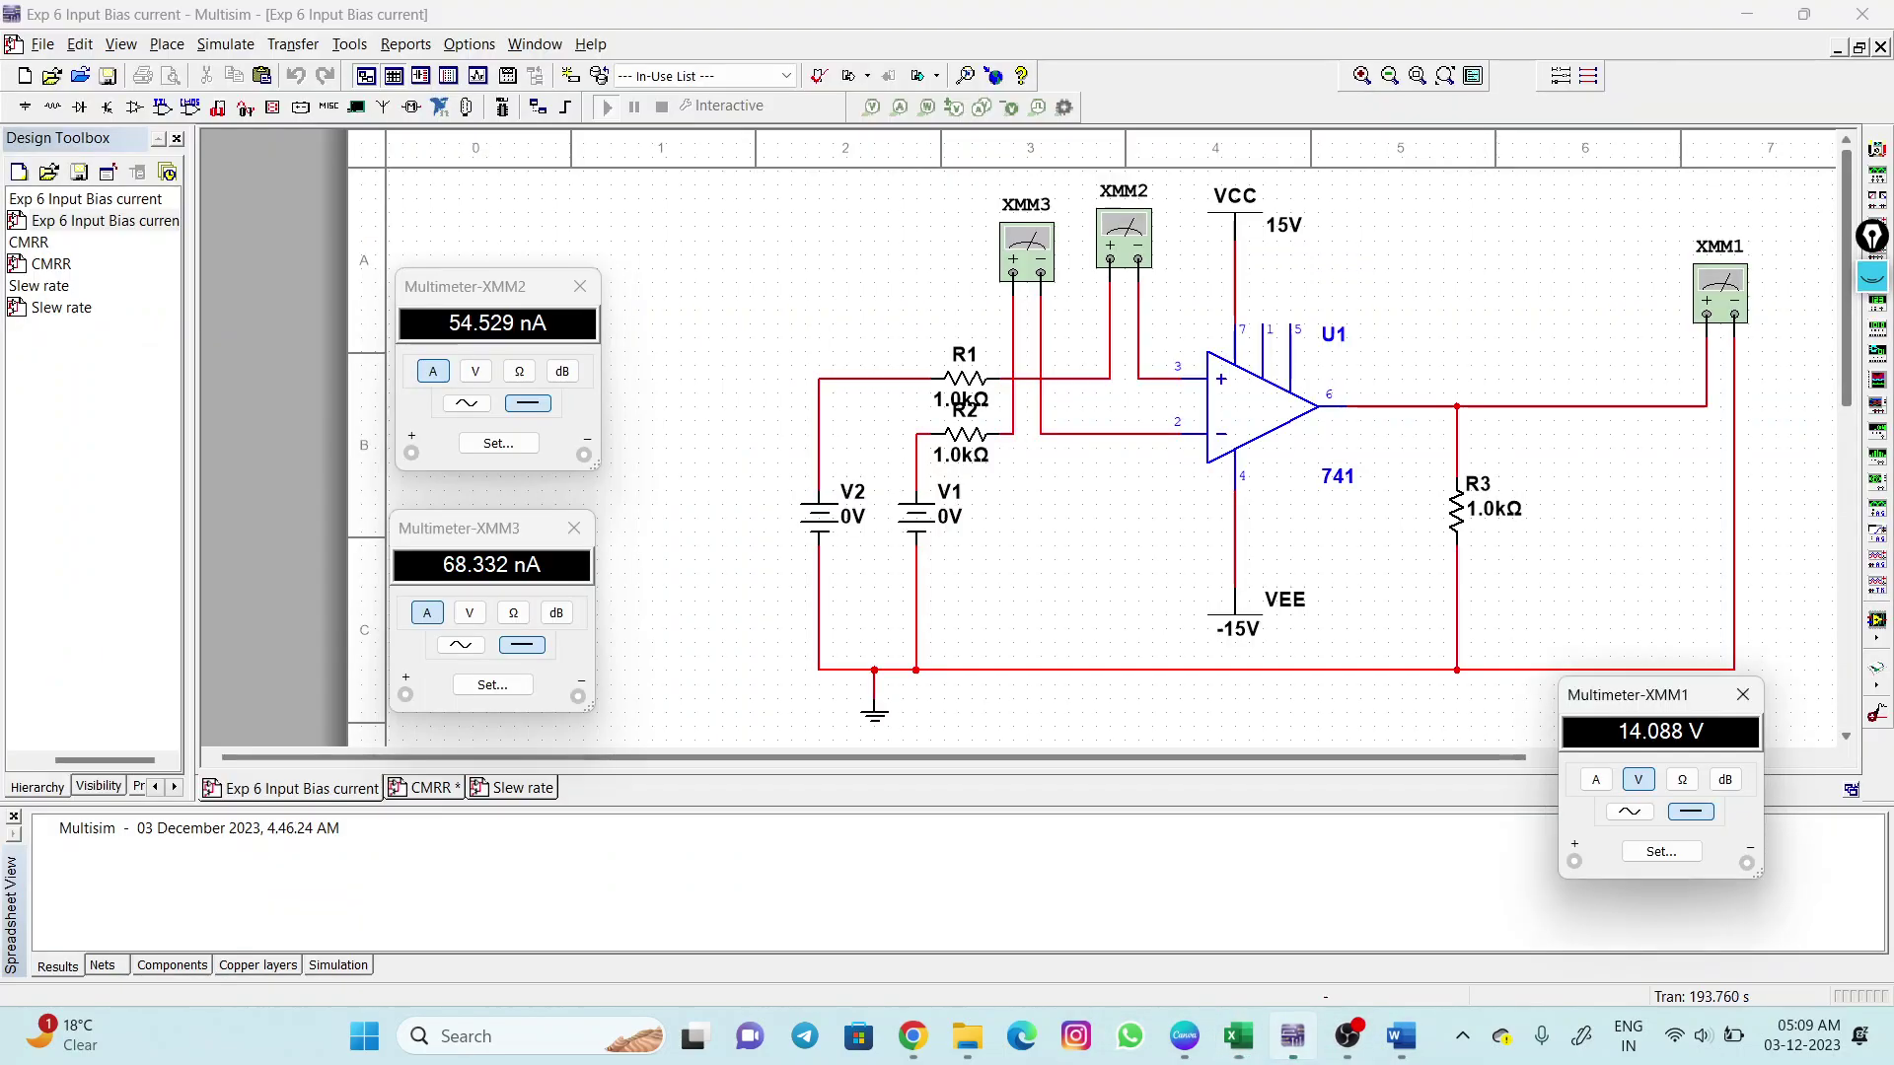
# Return to Word with the ink shown and erase "Average", the plus sign, the division by 2 and the numeric calculation.
pyautogui.click(1292, 1036)
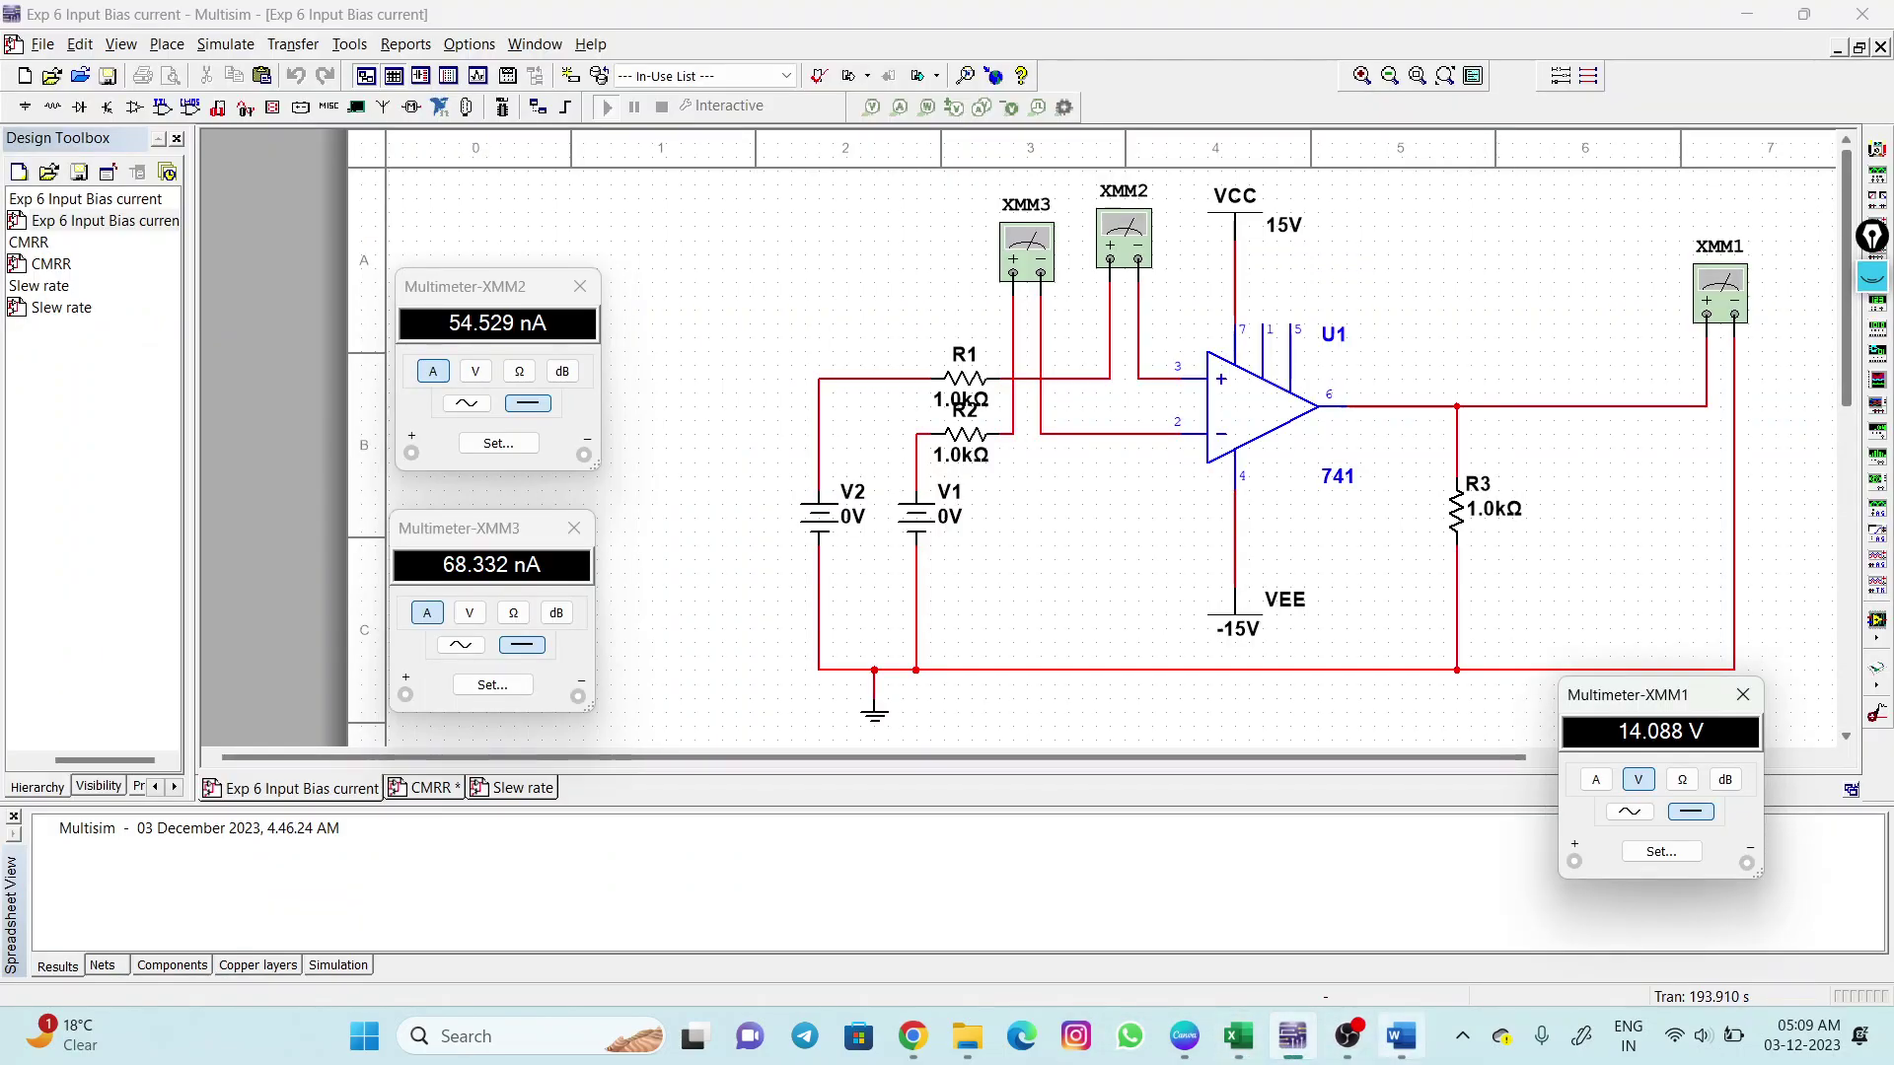
pyautogui.click(1292, 1035)
pyautogui.click(1872, 275)
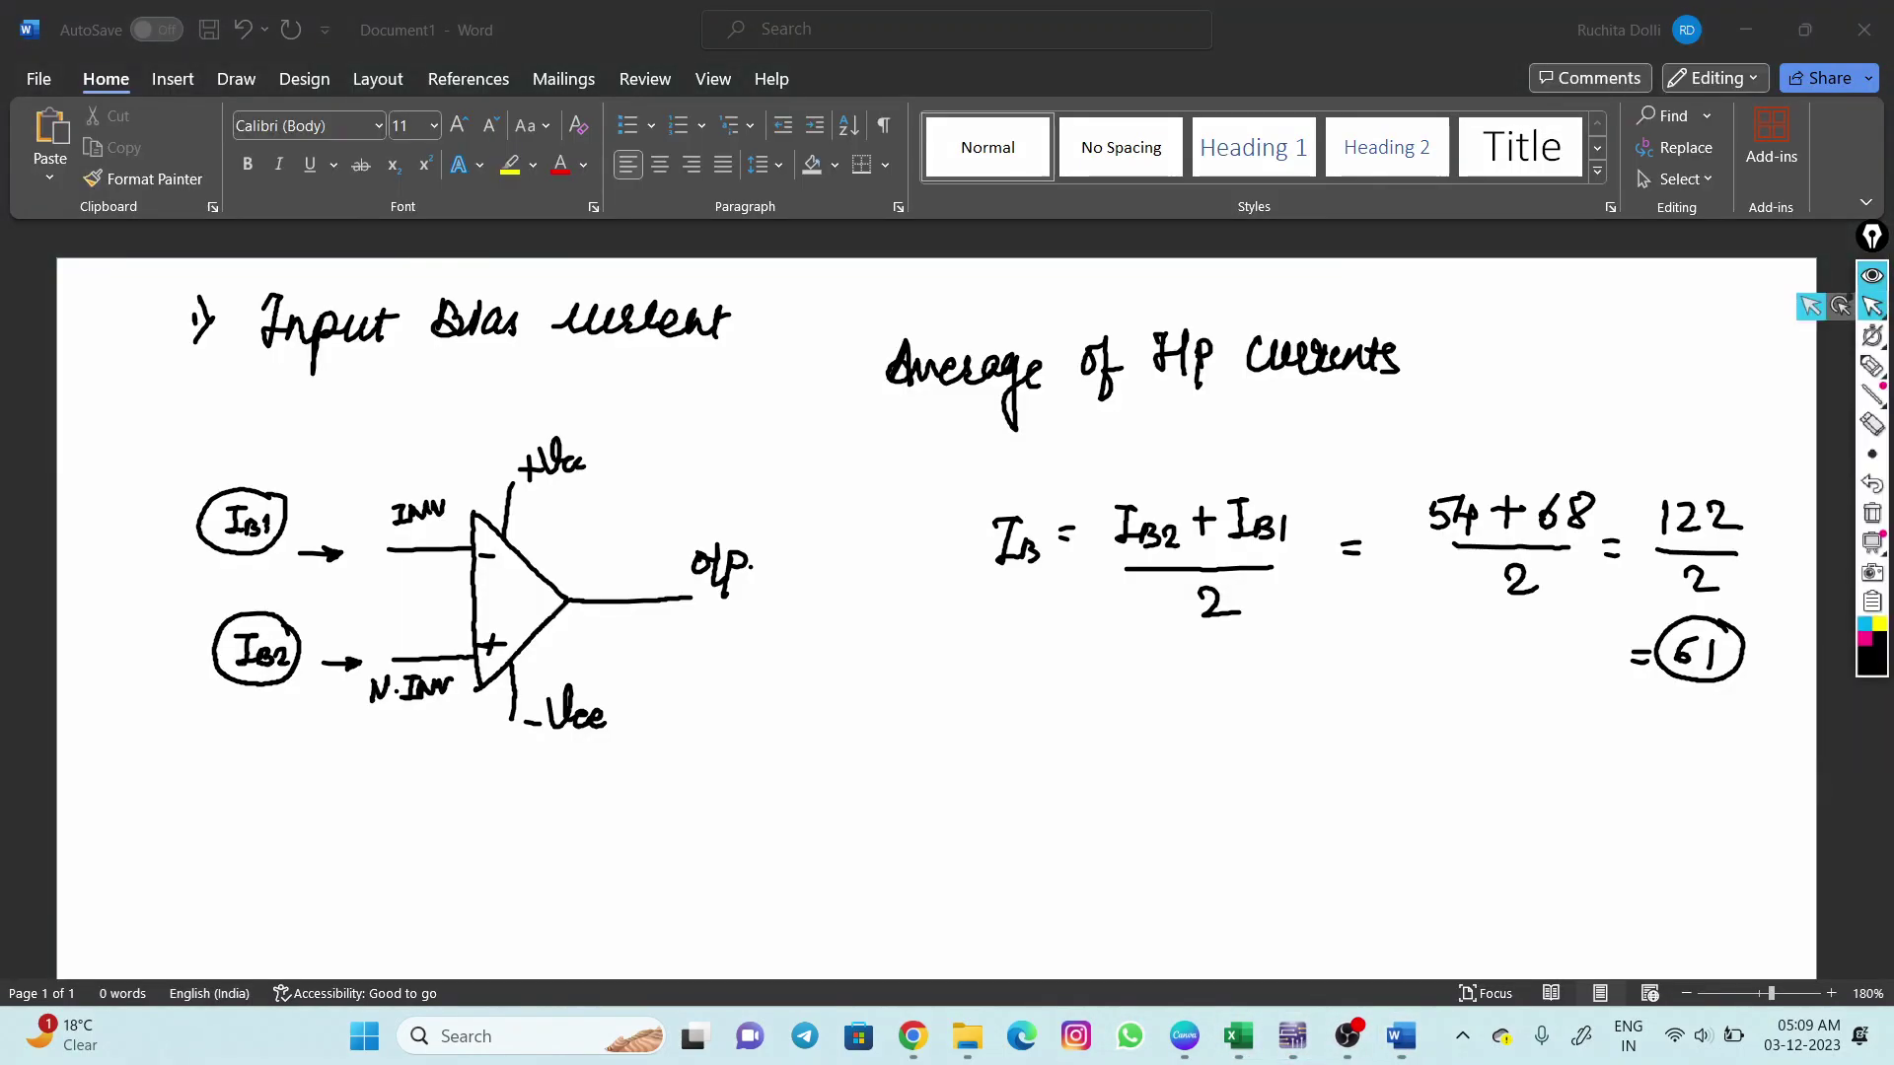
pyautogui.click(1872, 424)
pyautogui.moveTo(1435, 515)
pyautogui.mouseDown()
pyautogui.moveTo(1583, 509)
pyautogui.moveTo(1524, 580)
pyautogui.moveTo(1611, 548)
pyautogui.moveTo(1697, 553)
pyautogui.moveTo(1697, 649)
pyautogui.moveTo(1639, 662)
pyautogui.moveTo(1351, 547)
pyautogui.moveTo(1219, 601)
pyautogui.moveTo(1205, 519)
pyautogui.moveTo(962, 375)
pyautogui.mouseUp()
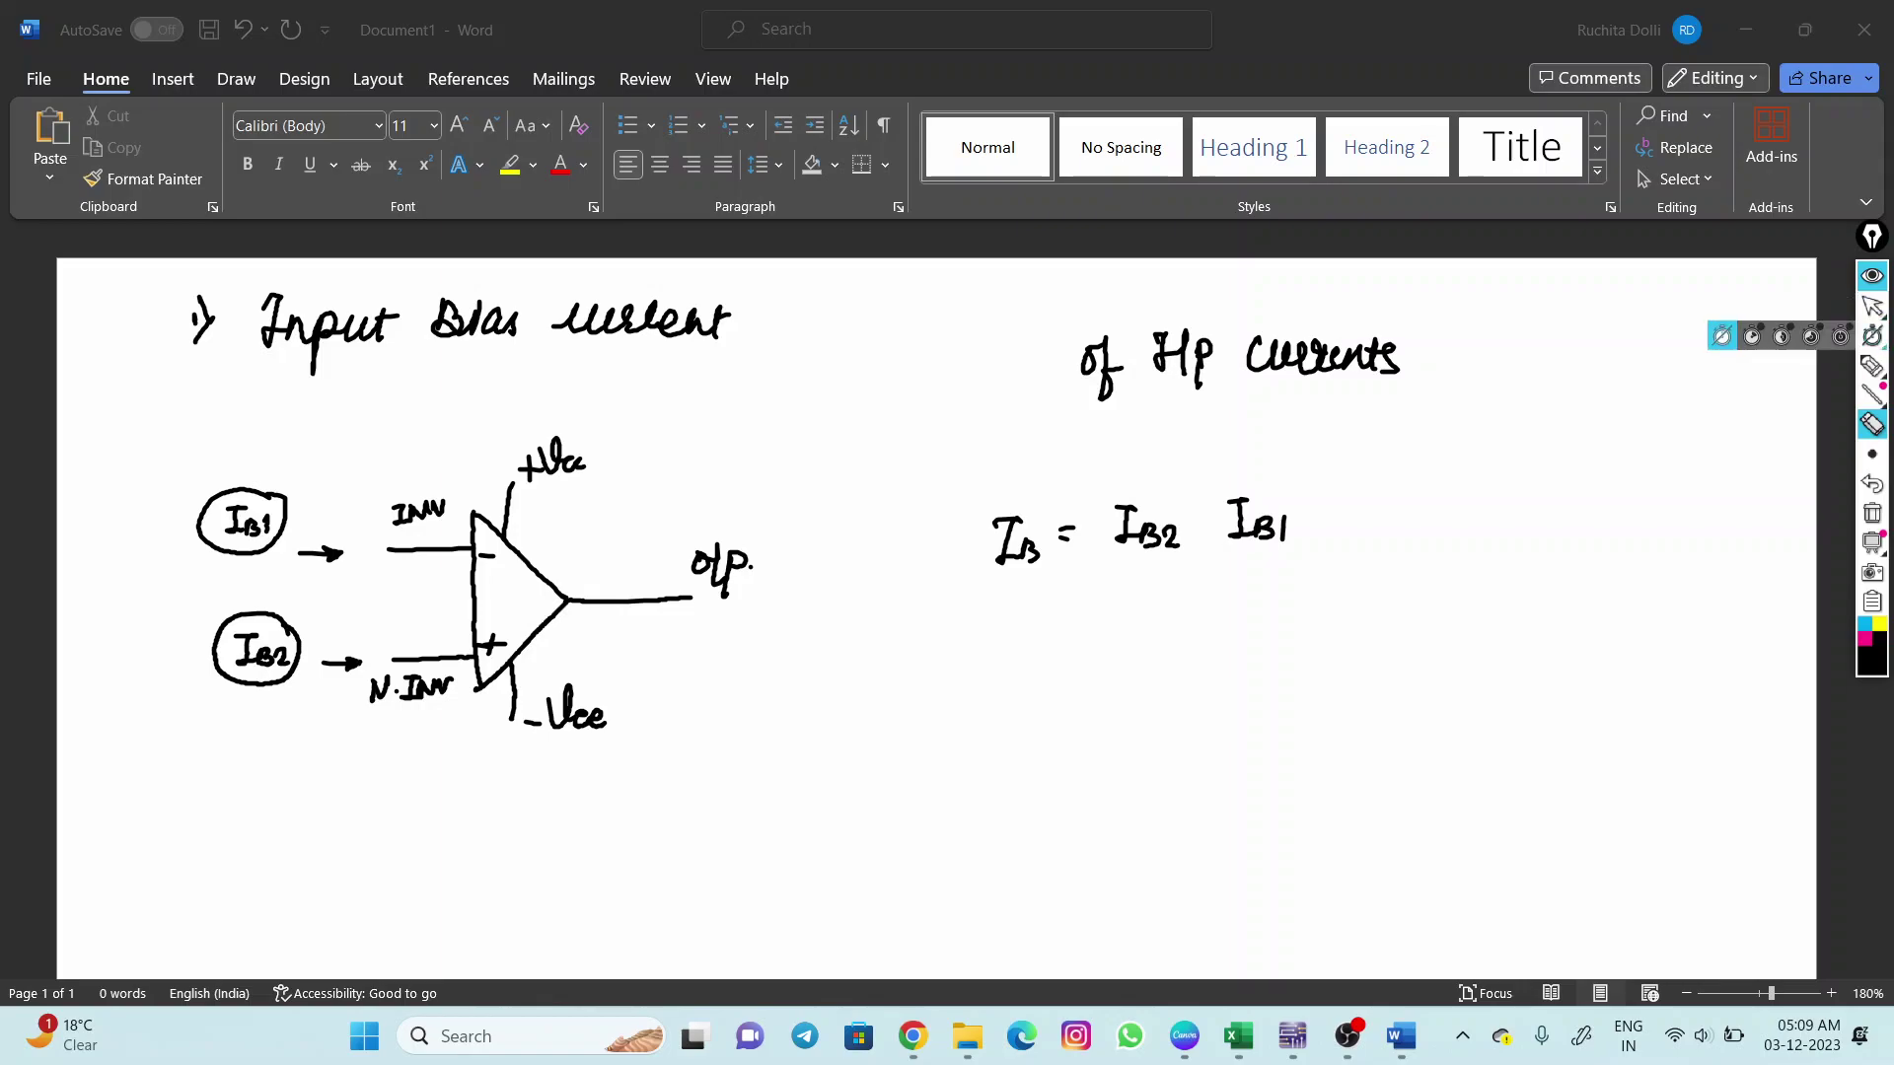
# Write "Diff" before "of I/p currents" and a minus sign between IB2 and IB1 in the formula.
pyautogui.click(1872, 366)
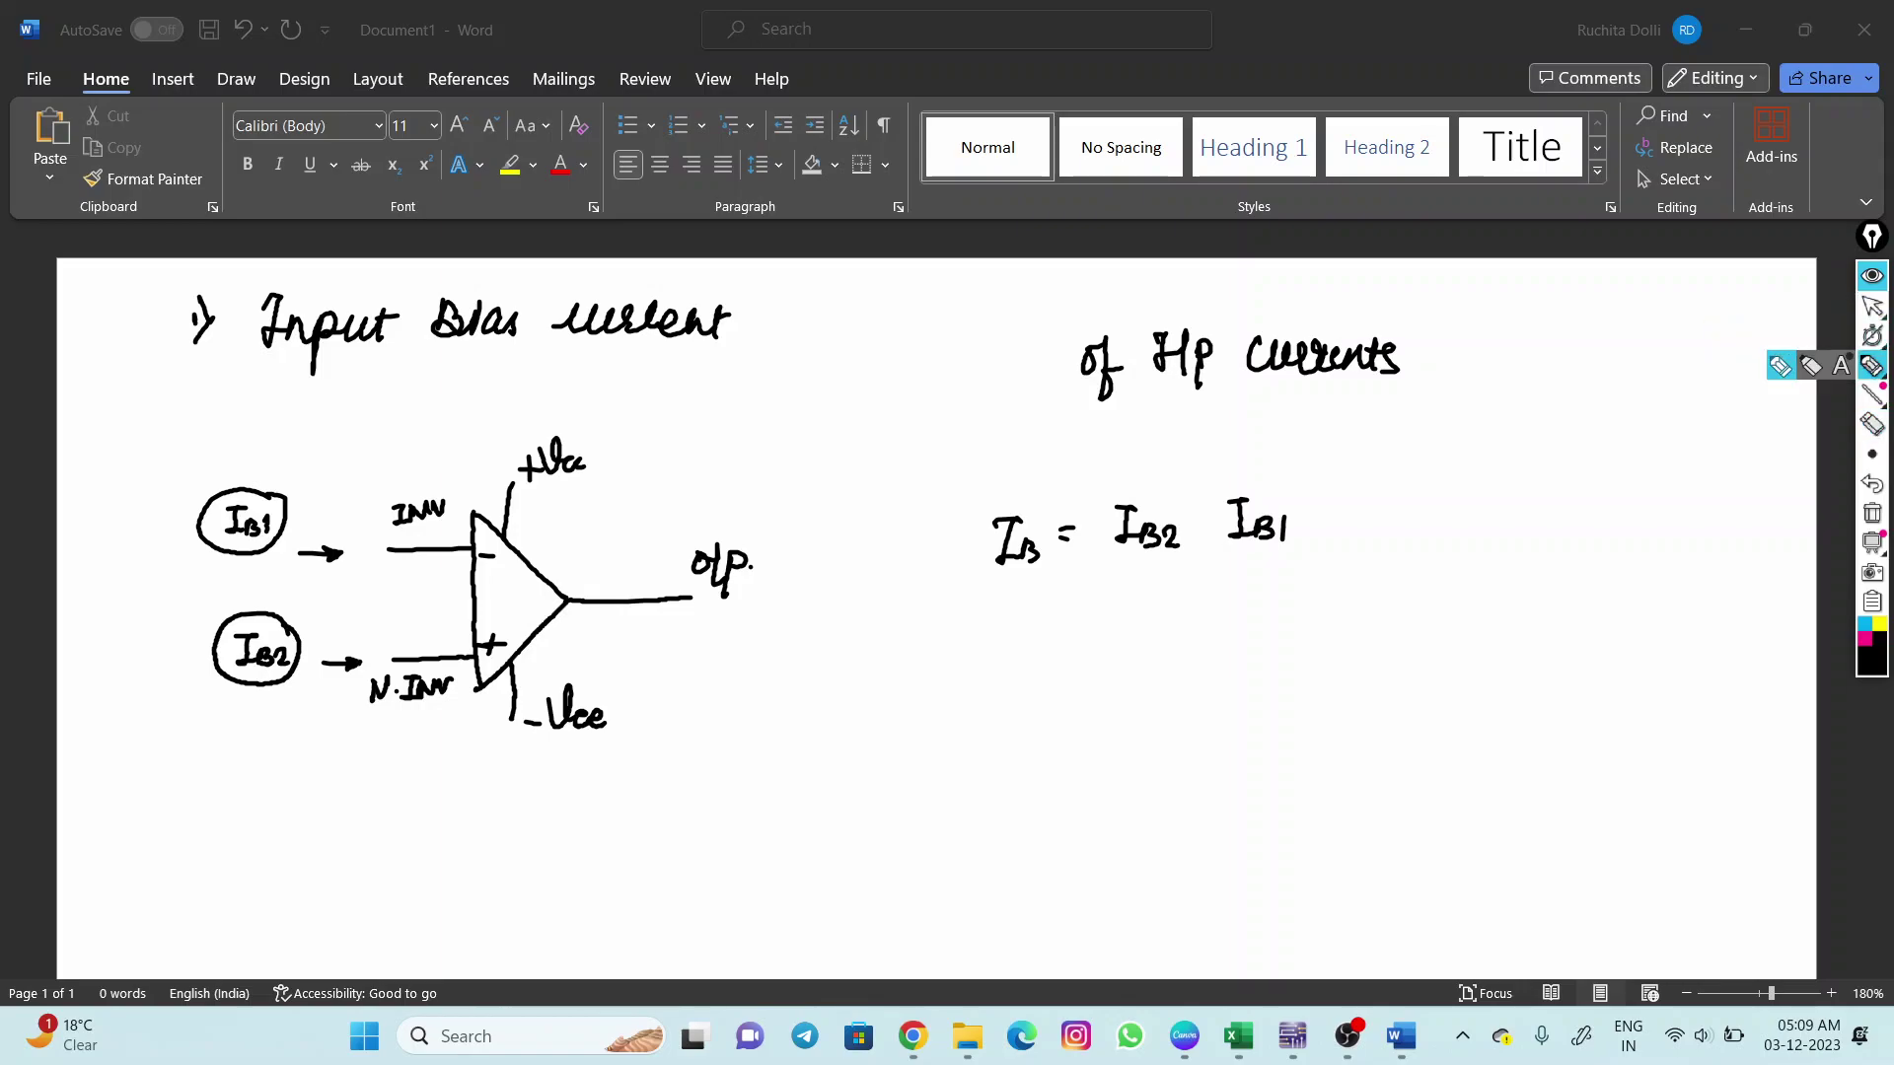
pyautogui.moveTo(944, 353)
pyautogui.mouseDown()
pyautogui.moveTo(940, 384)
pyautogui.moveTo(981, 370)
pyautogui.moveTo(996, 399)
pyautogui.moveTo(1022, 373)
pyautogui.mouseUp()
pyautogui.moveTo(1017, 353)
pyautogui.mouseDown()
pyautogui.moveTo(1021, 401)
pyautogui.moveTo(1030, 380)
pyautogui.mouseUp()
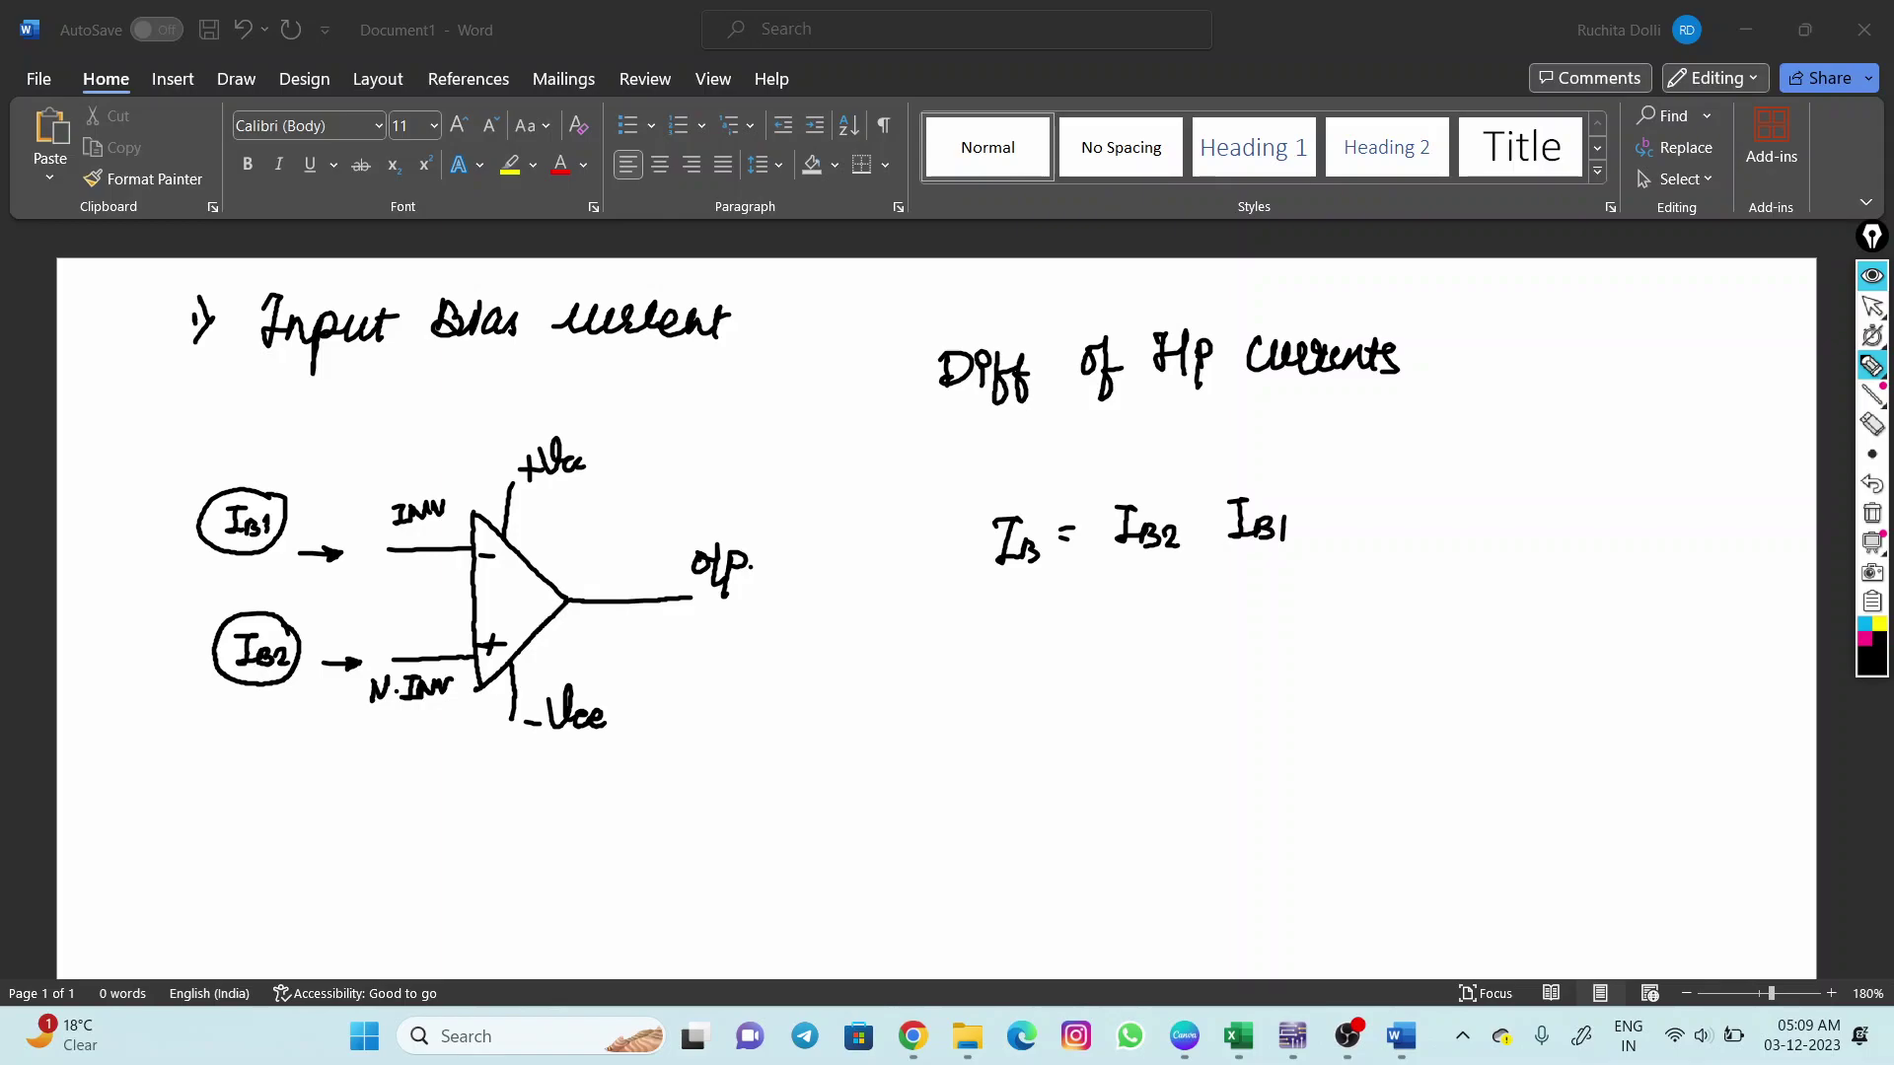
pyautogui.moveTo(1184, 520); pyautogui.dragTo(1215, 517)
# Switch to Multisim and hide the ink overlay to examine the XMM2 and XMM3 input current readings.
pyautogui.moveTo(1872, 307)
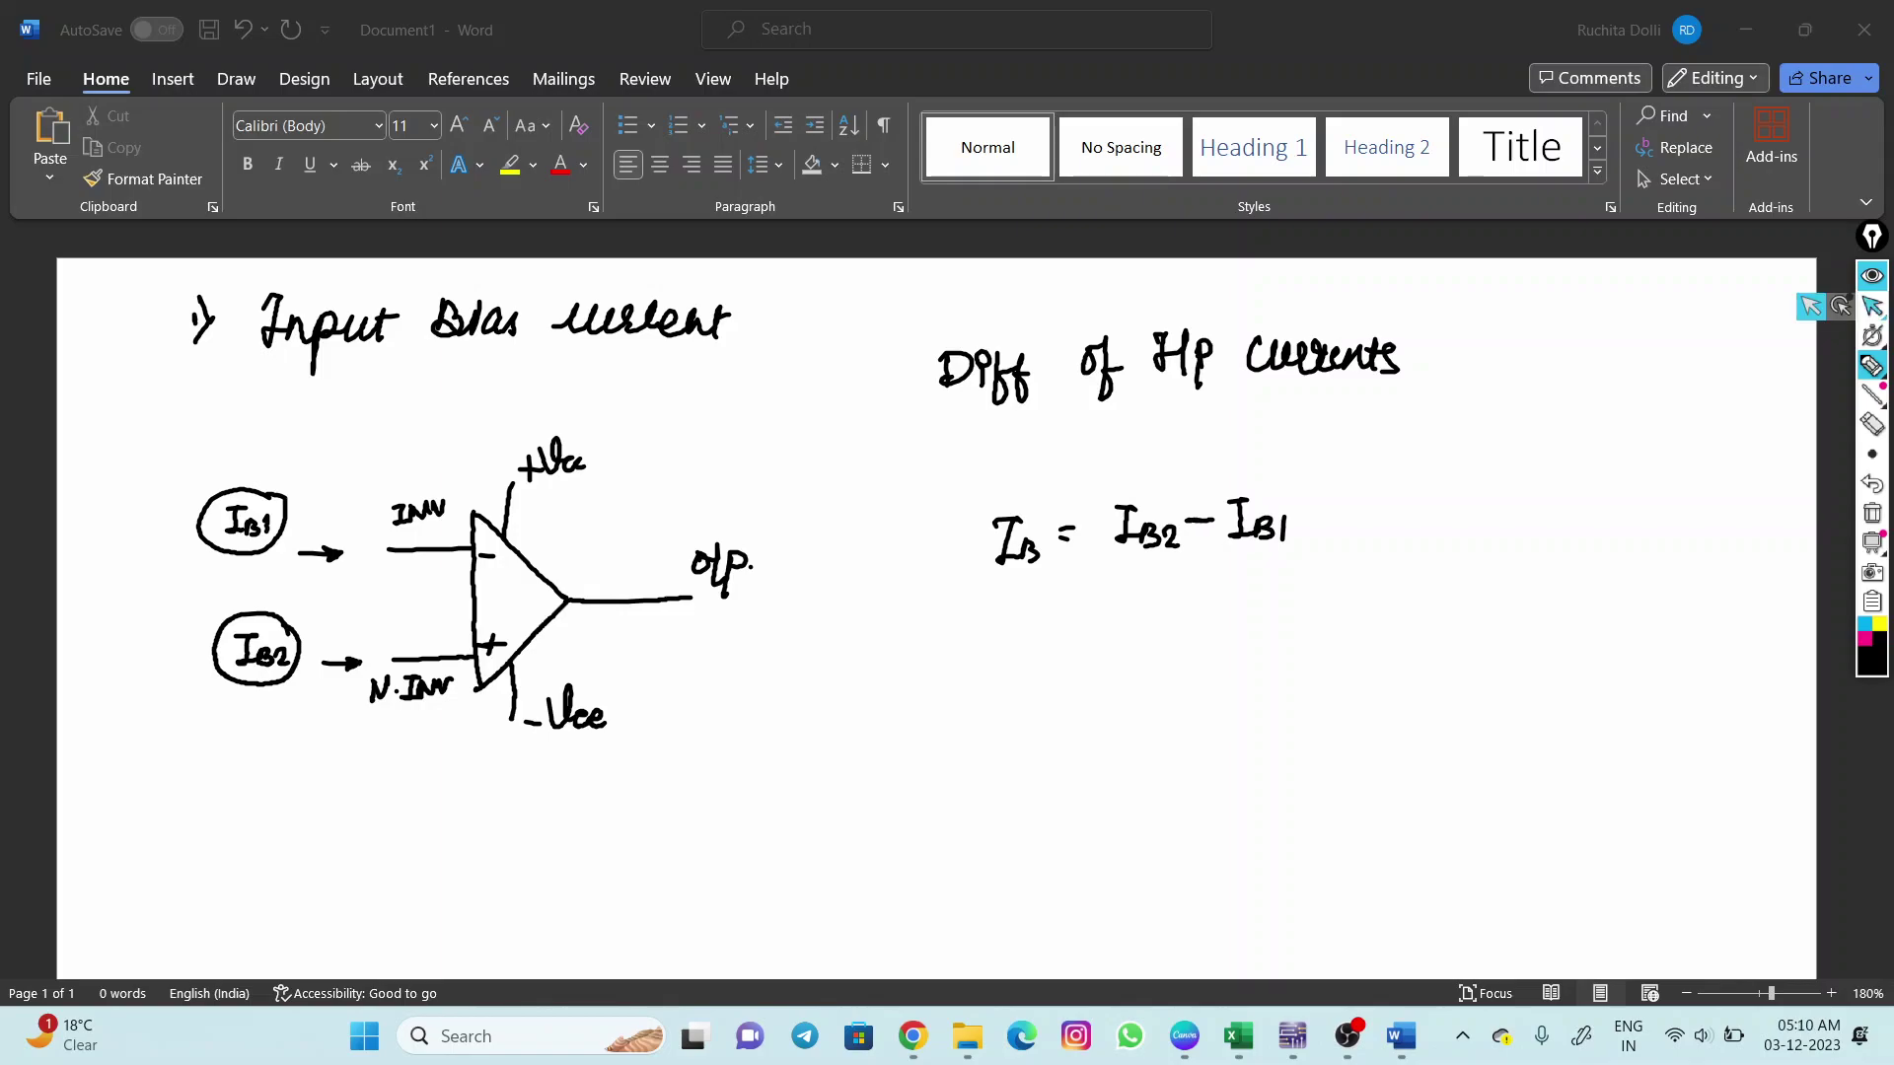
pyautogui.click(1292, 1036)
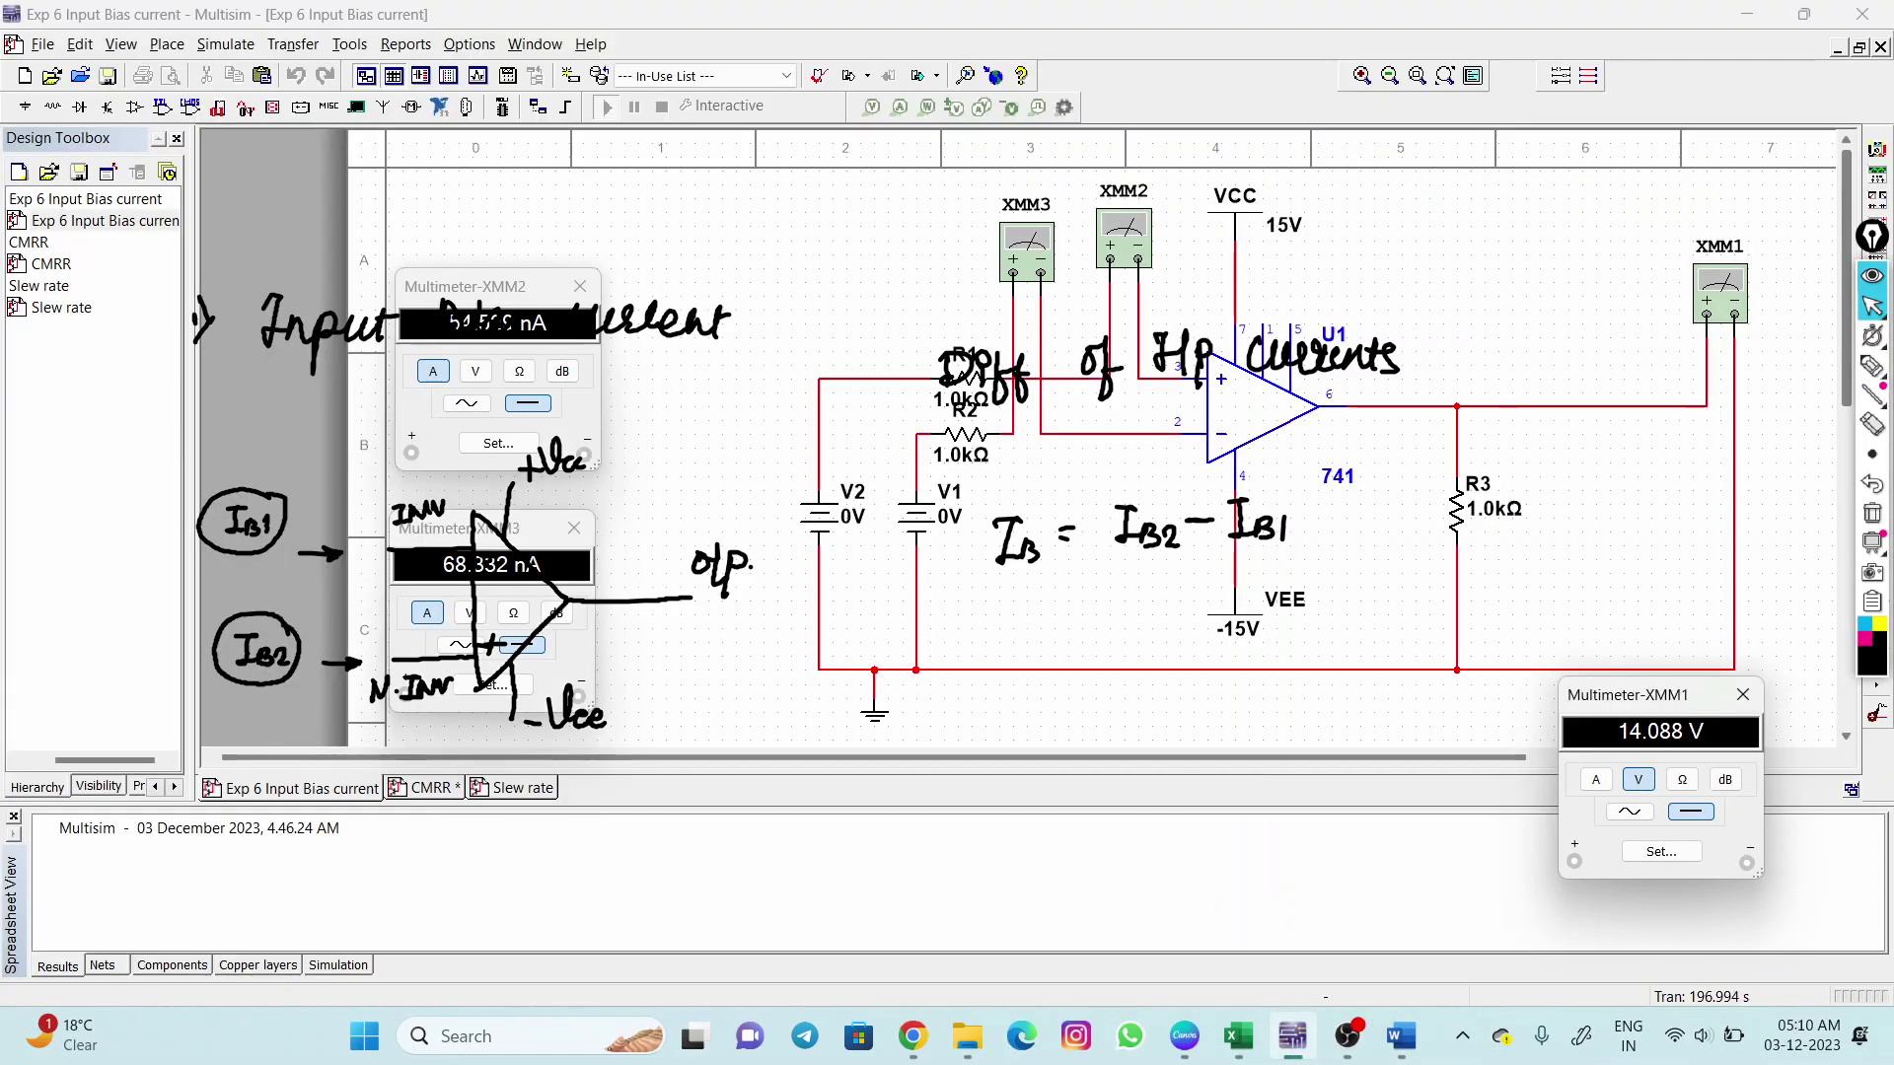
pyautogui.click(1872, 276)
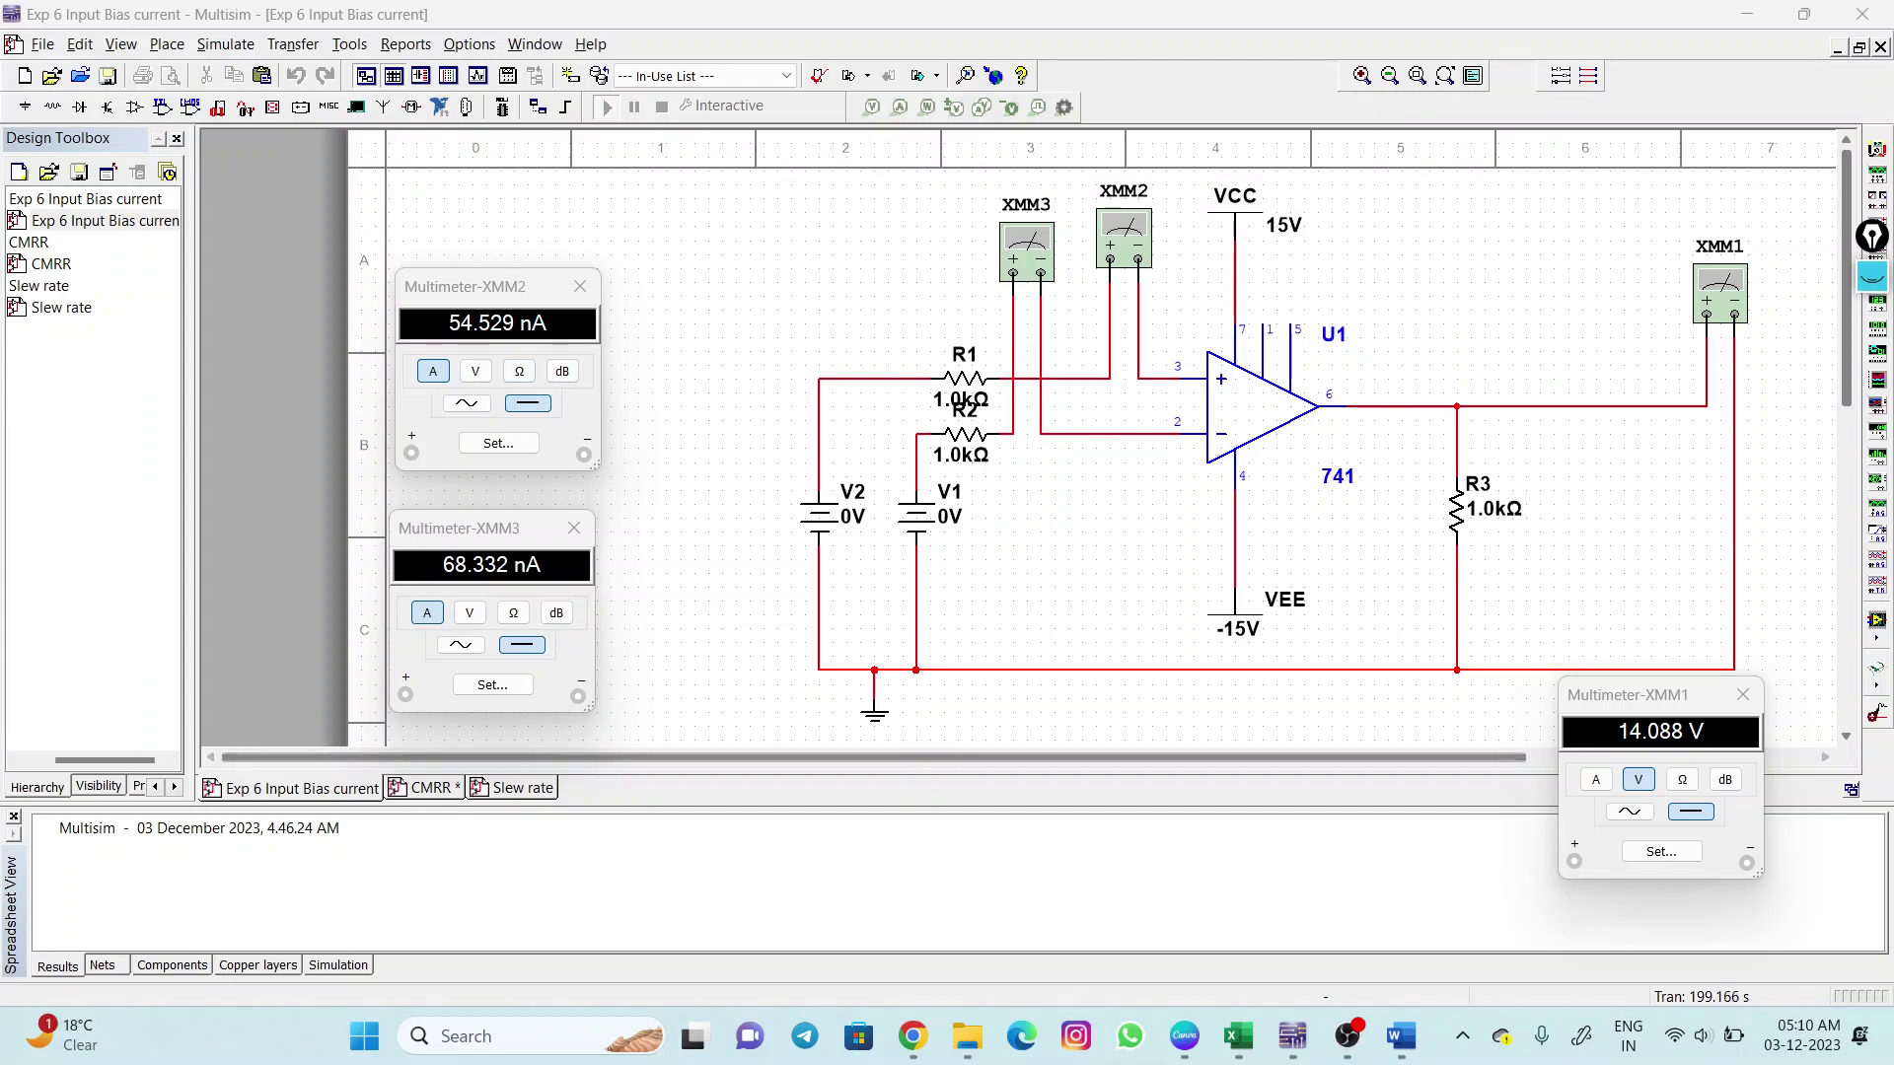
# Open the "Input Offset Current" sheet in Excel and inspect the input offset current formula in cell F4.
pyautogui.click(1238, 1035)
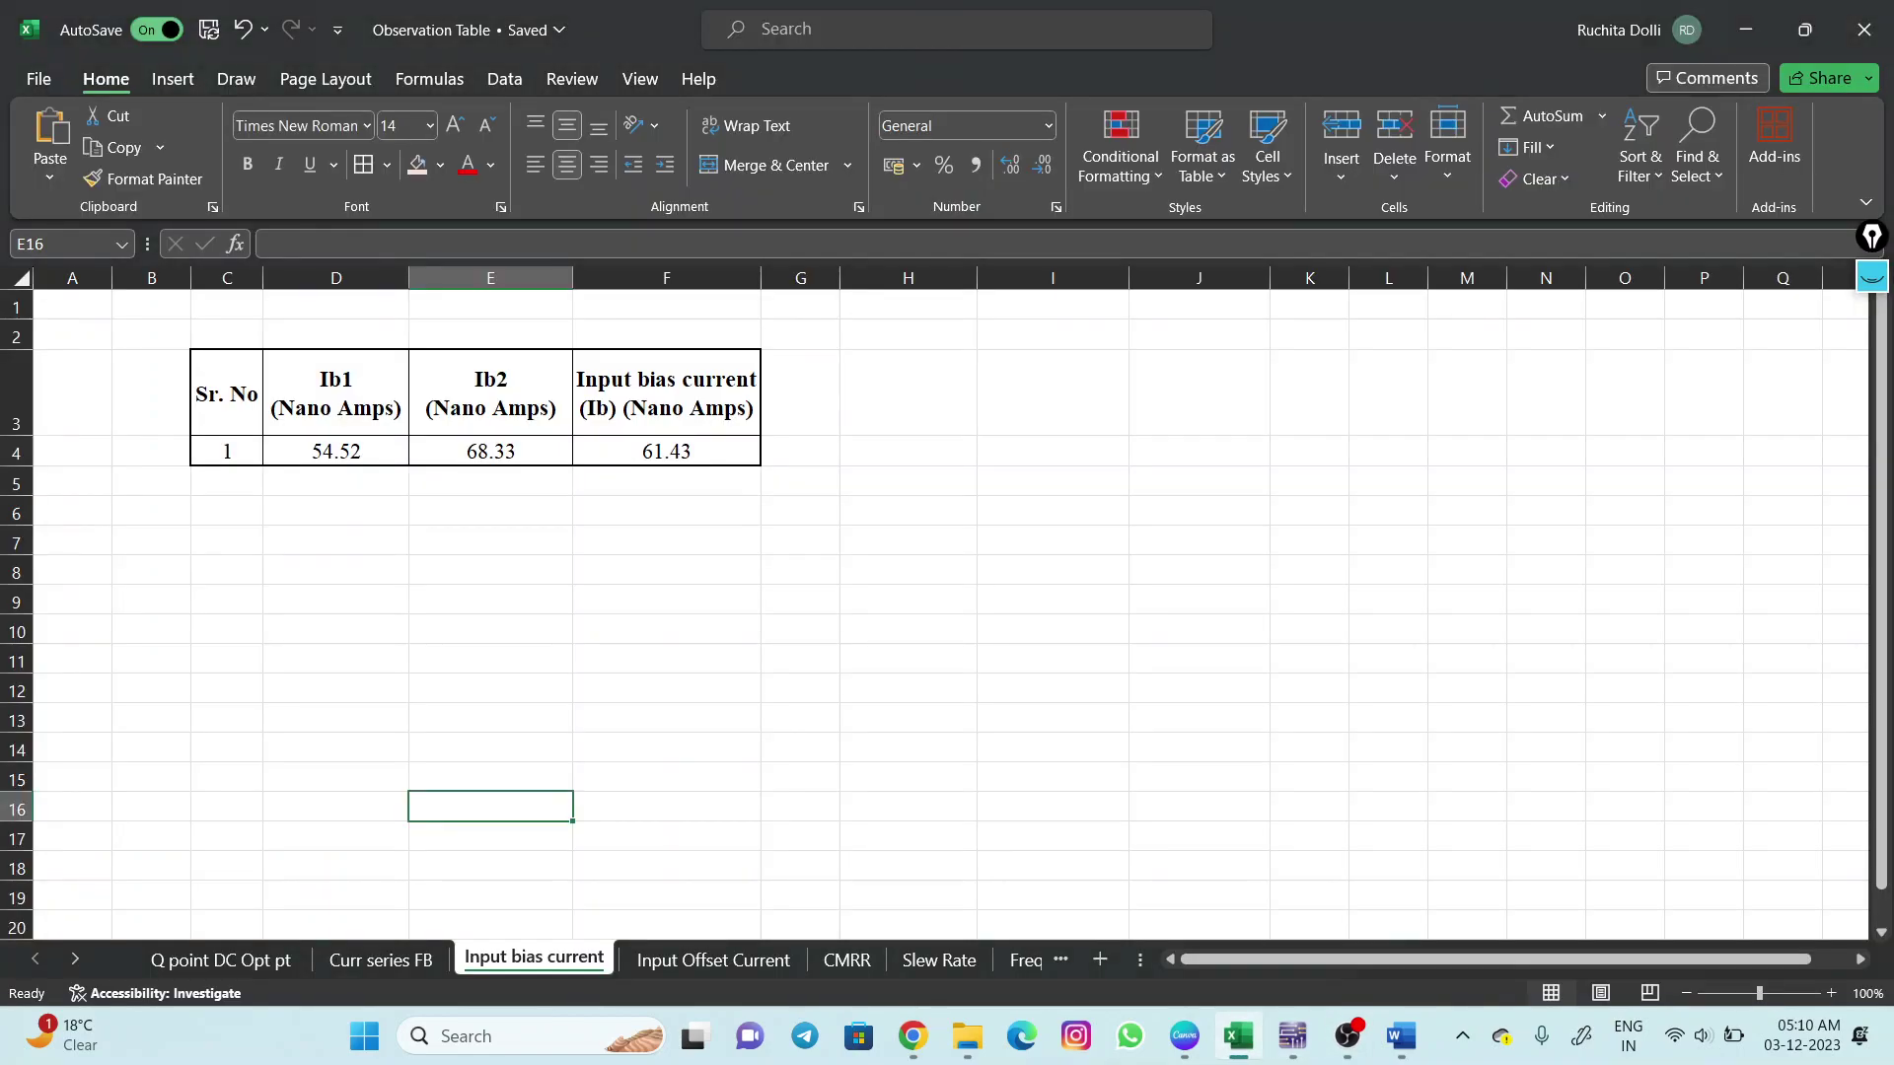
pyautogui.click(713, 960)
pyautogui.press('F2')
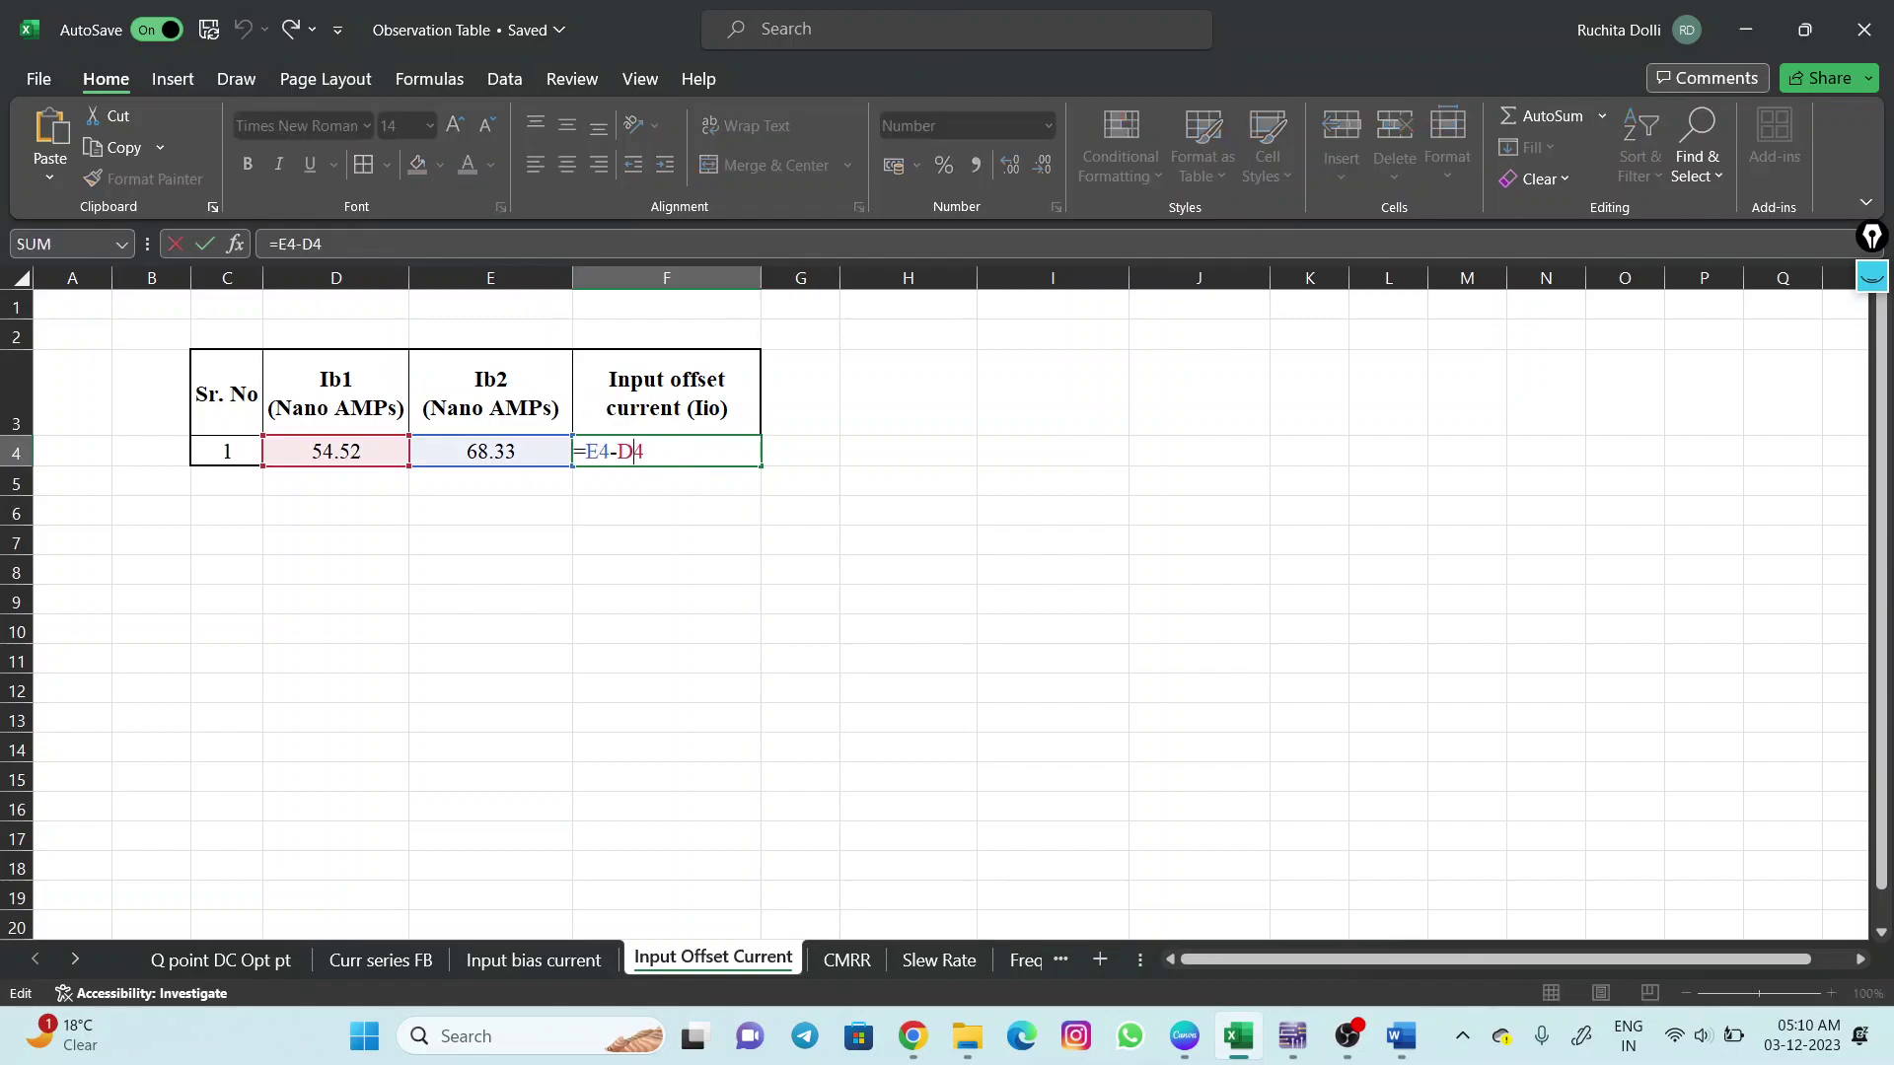
pyautogui.click(907, 560)
# Replace the input offset current formula in cell F4 with =D4-E4.
pyautogui.click(667, 450)
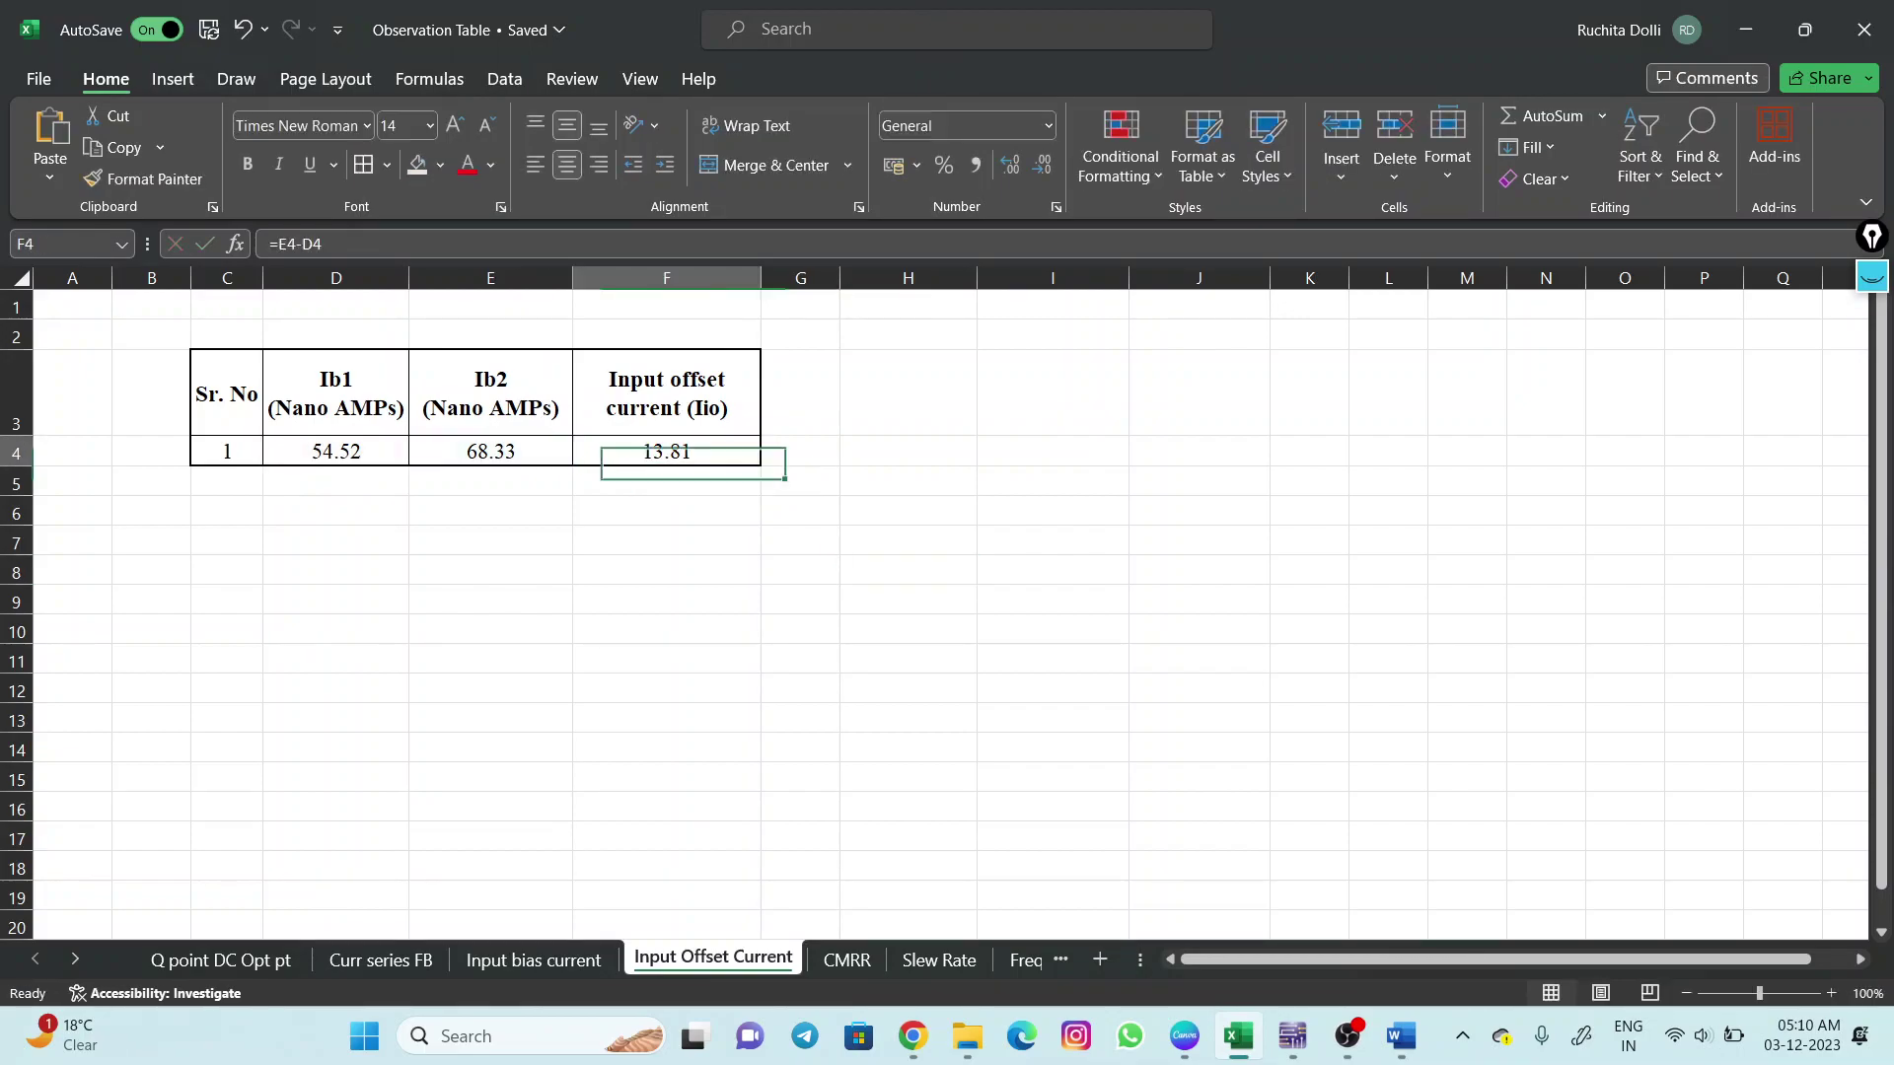
pyautogui.write('=')
pyautogui.press('Left')
pyautogui.press('Left')
pyautogui.write('-')
pyautogui.press('Left')
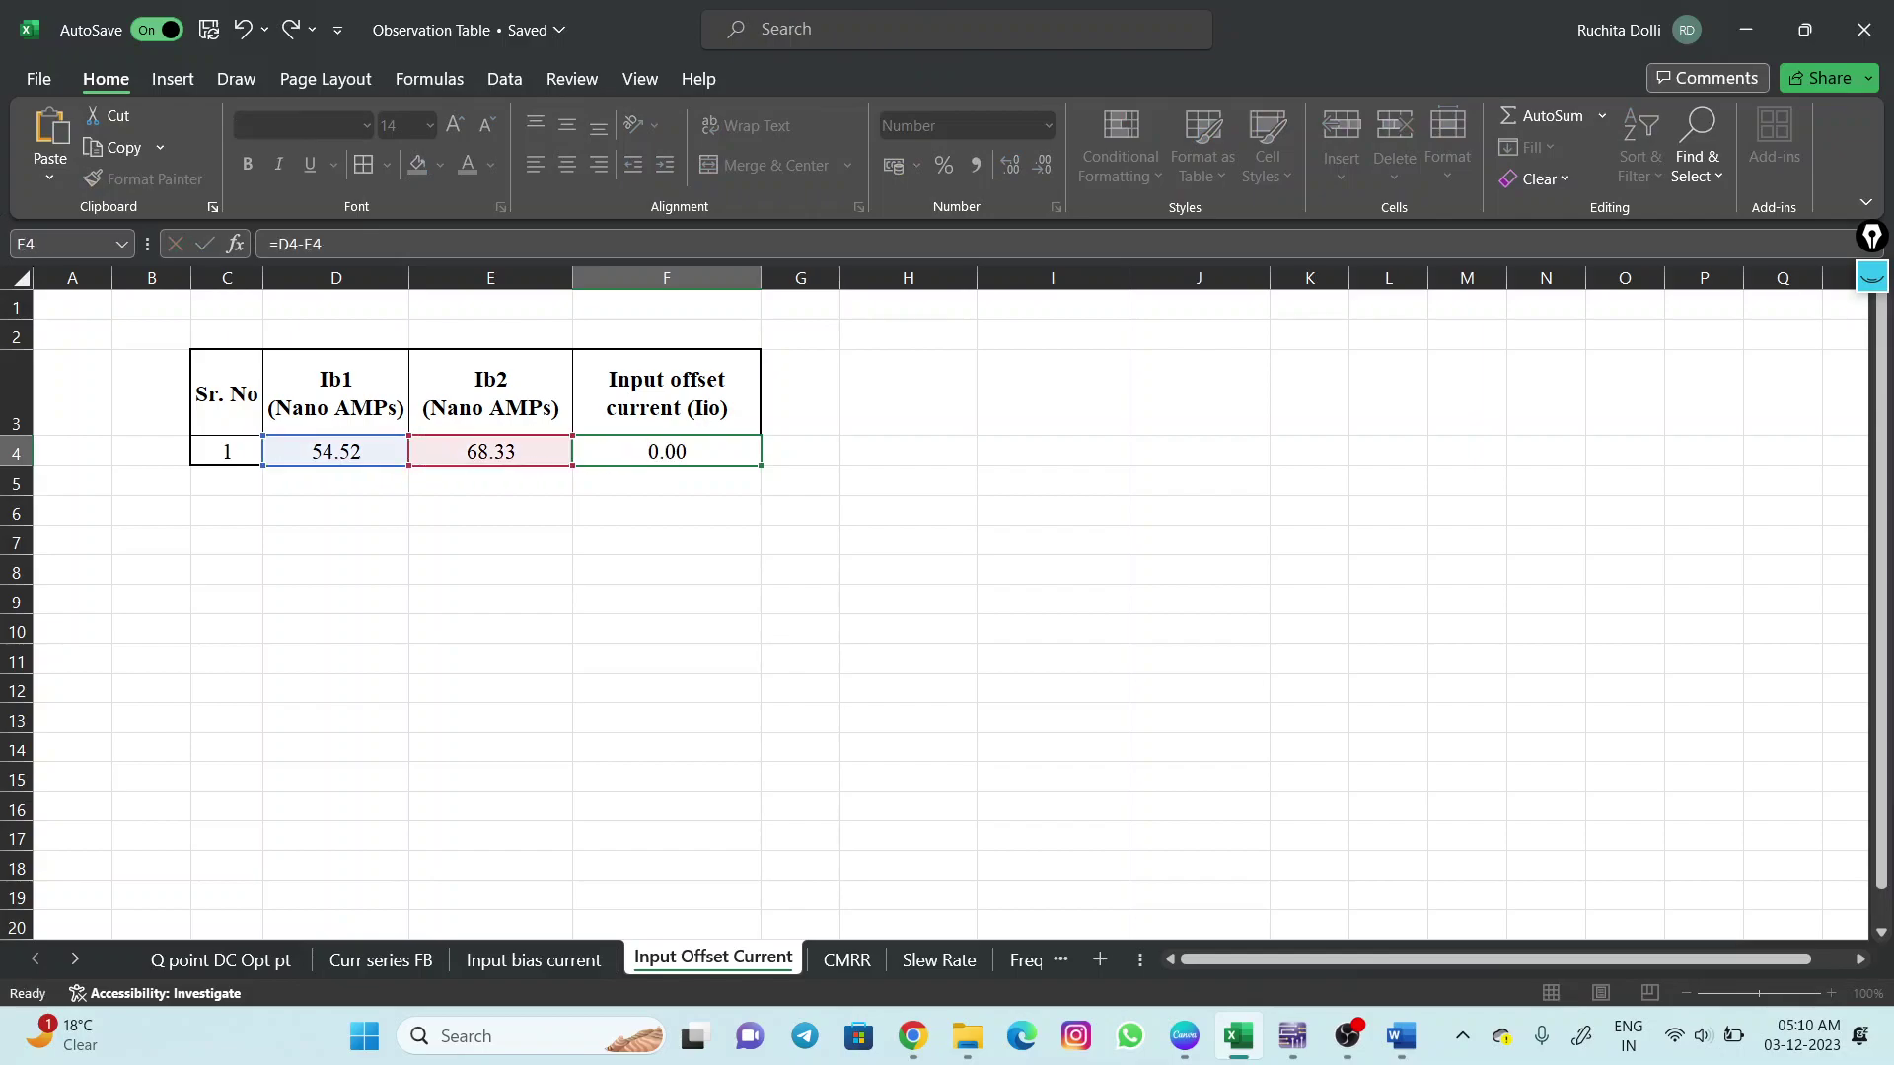
pyautogui.press('Return')
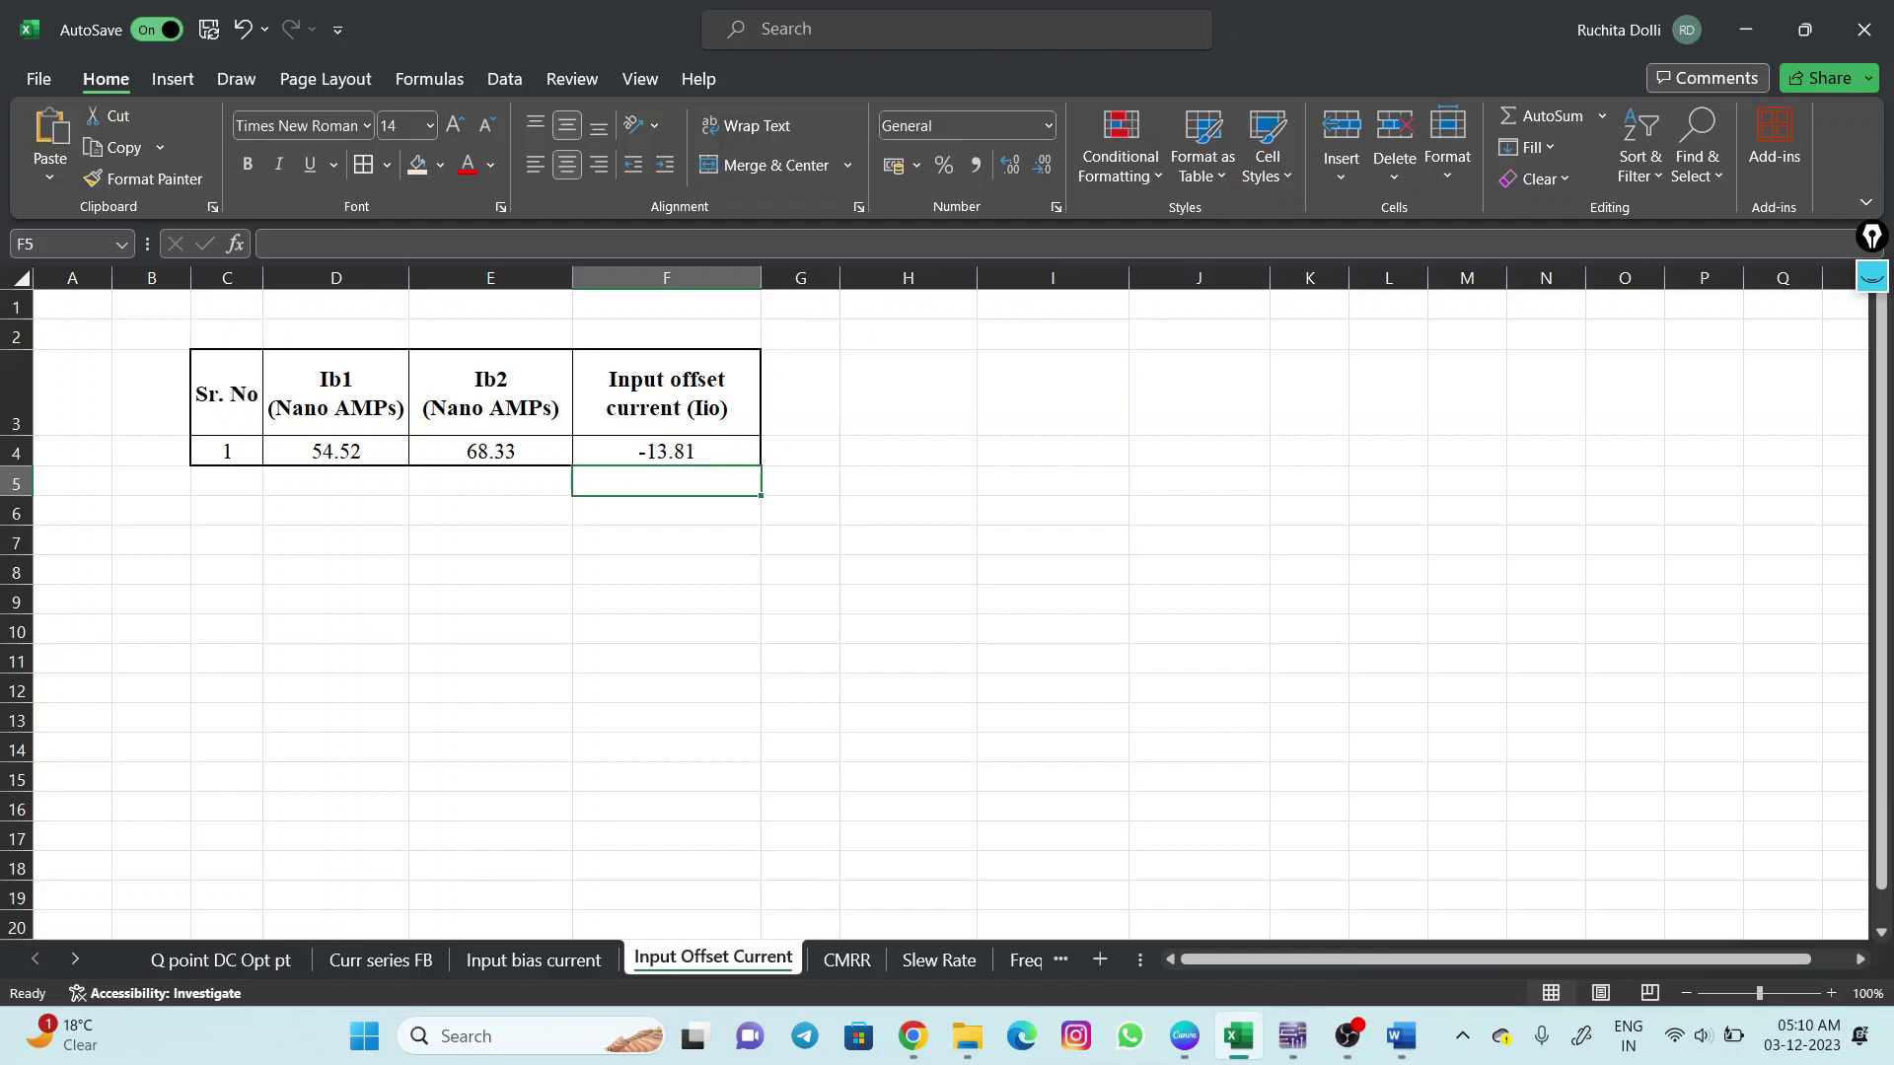
# Switch to Word, show the ink overlay, clear all the handwritten notes and pick up the pen.
pyautogui.moveTo(1238, 1036)
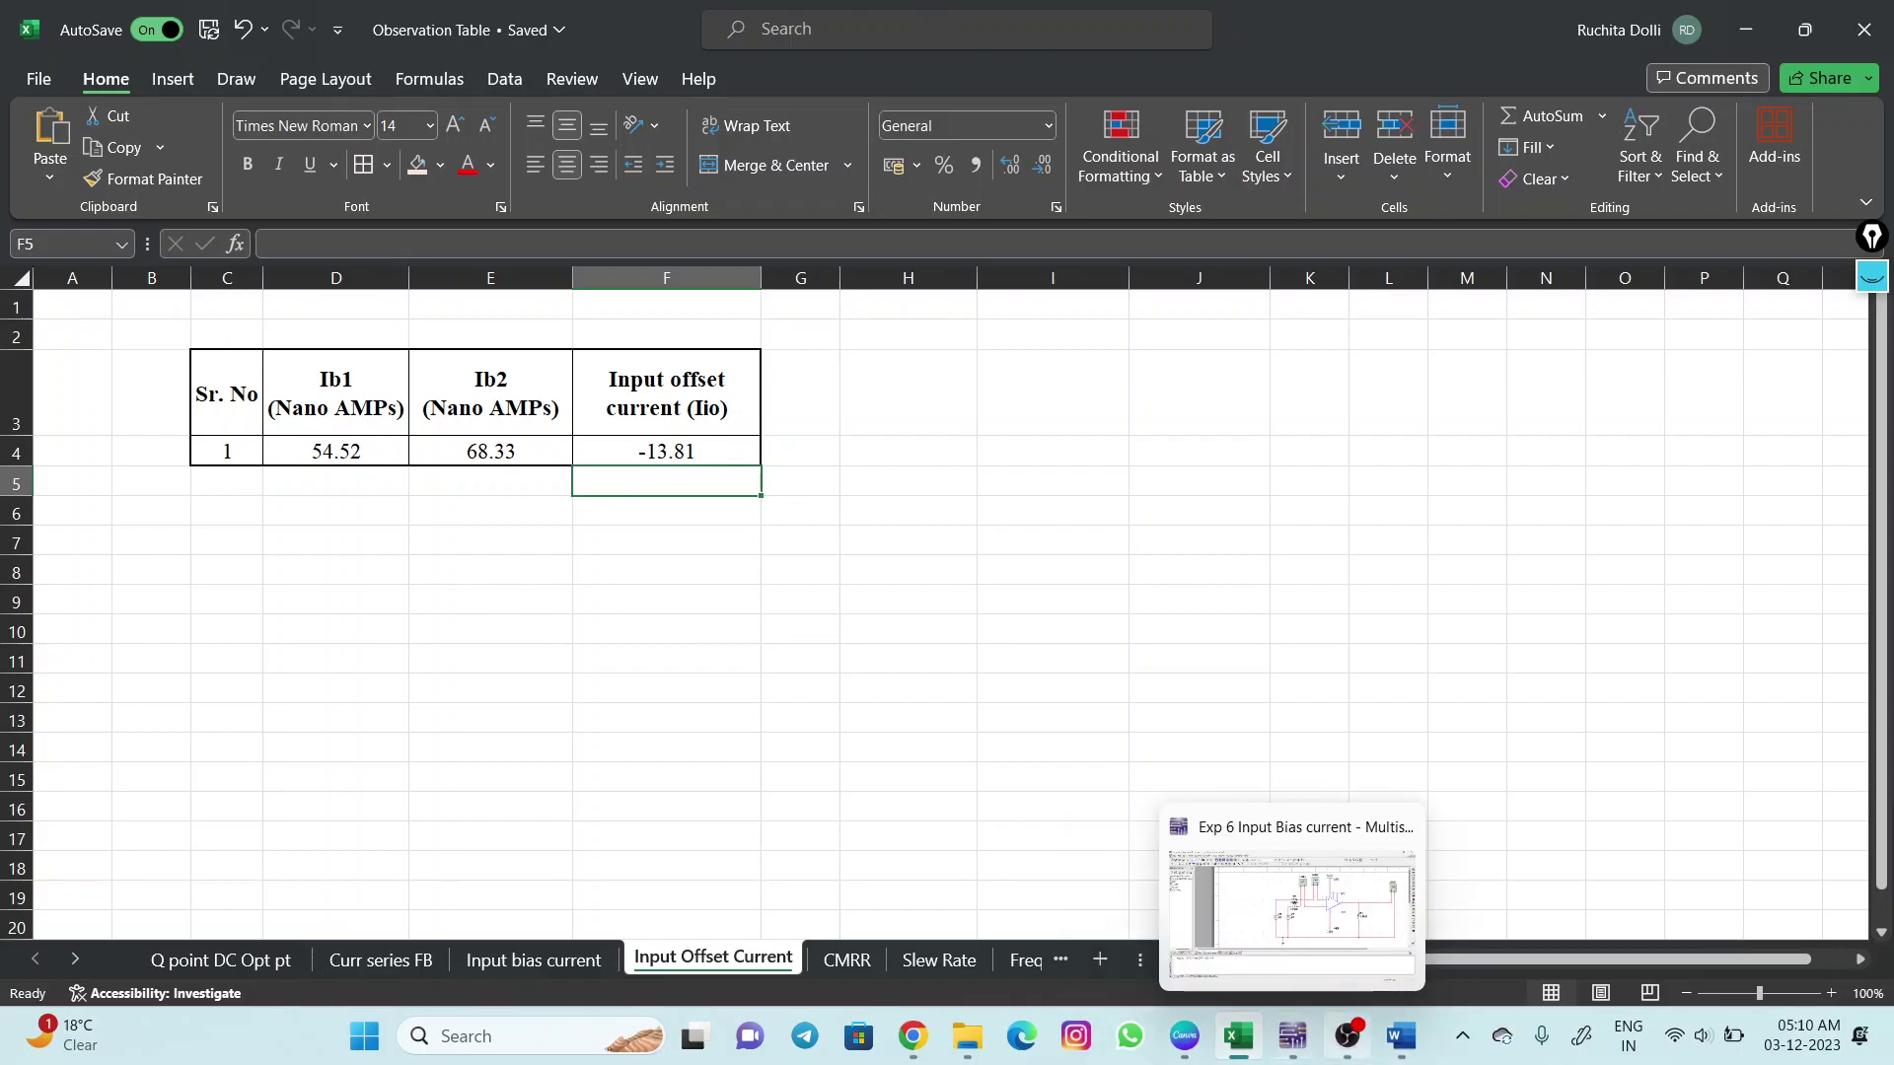
pyautogui.click(1401, 1035)
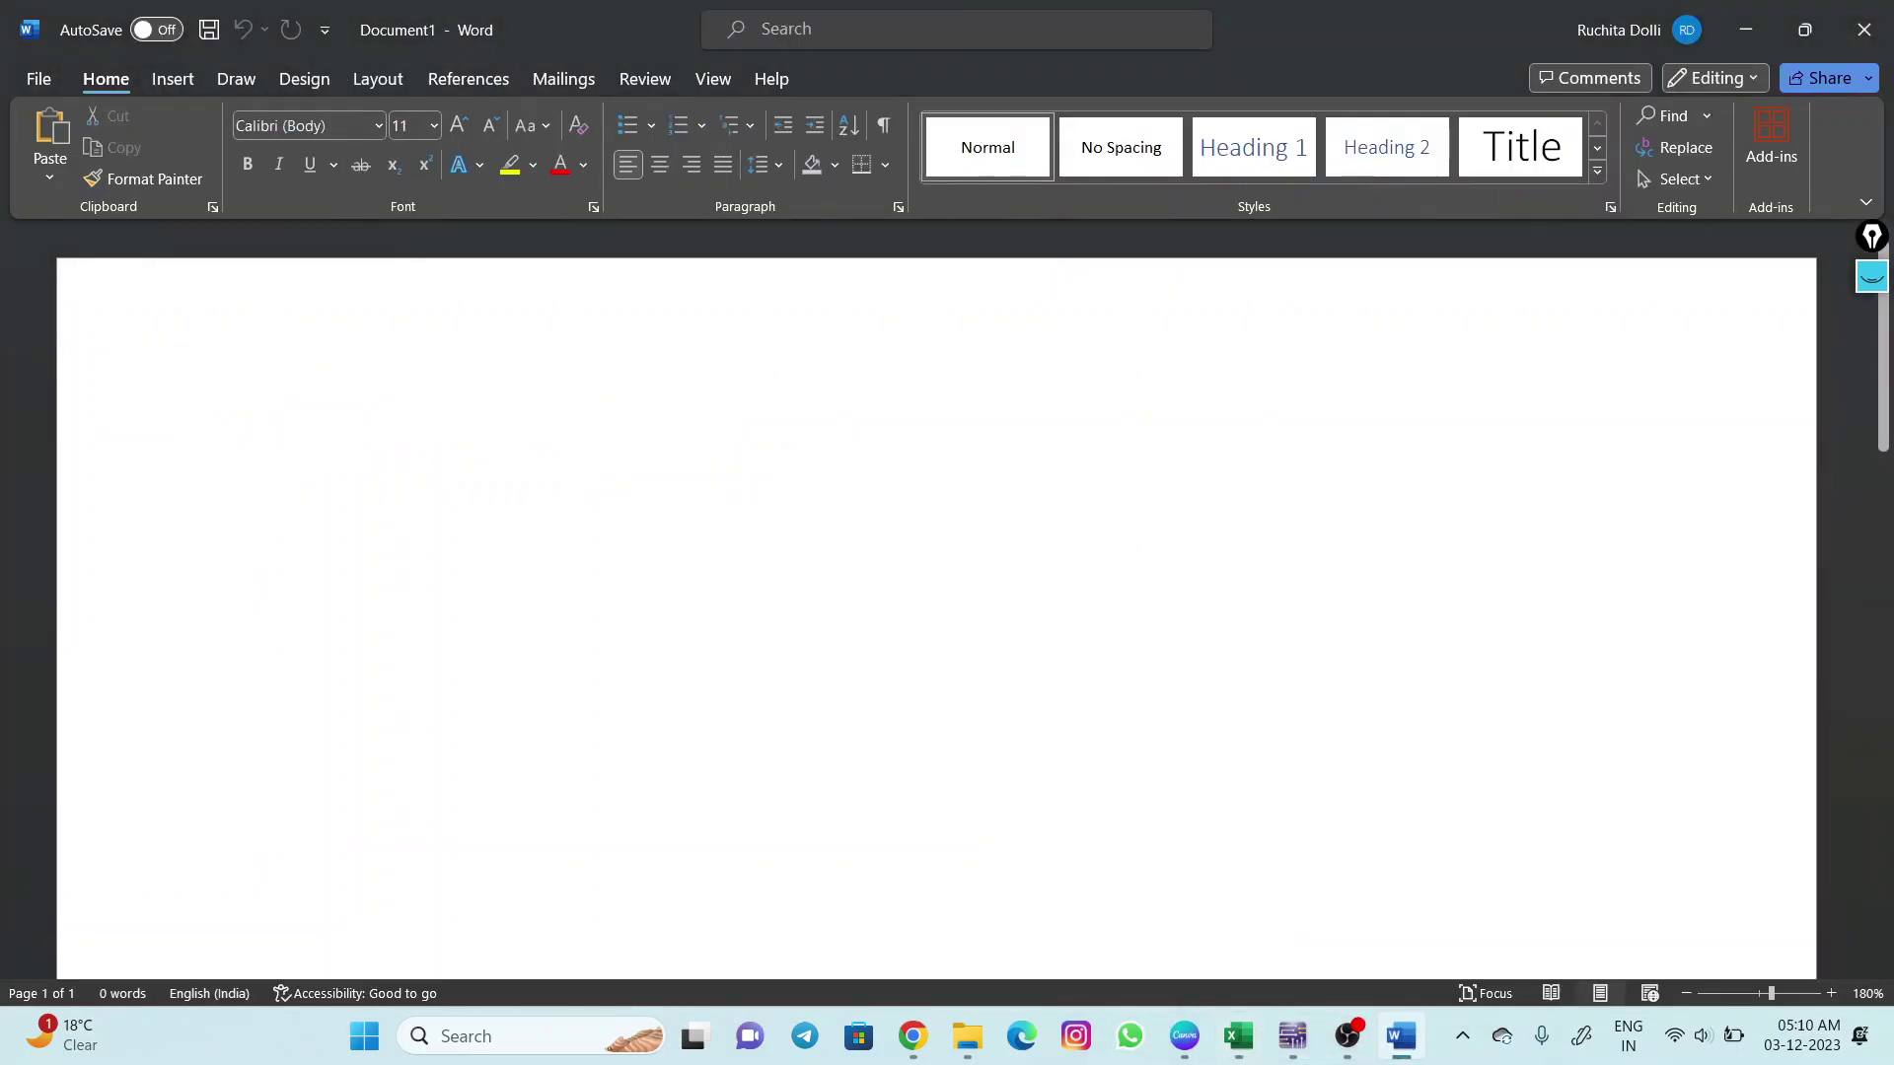
pyautogui.hotkey('ctrl', 'shift', '1')
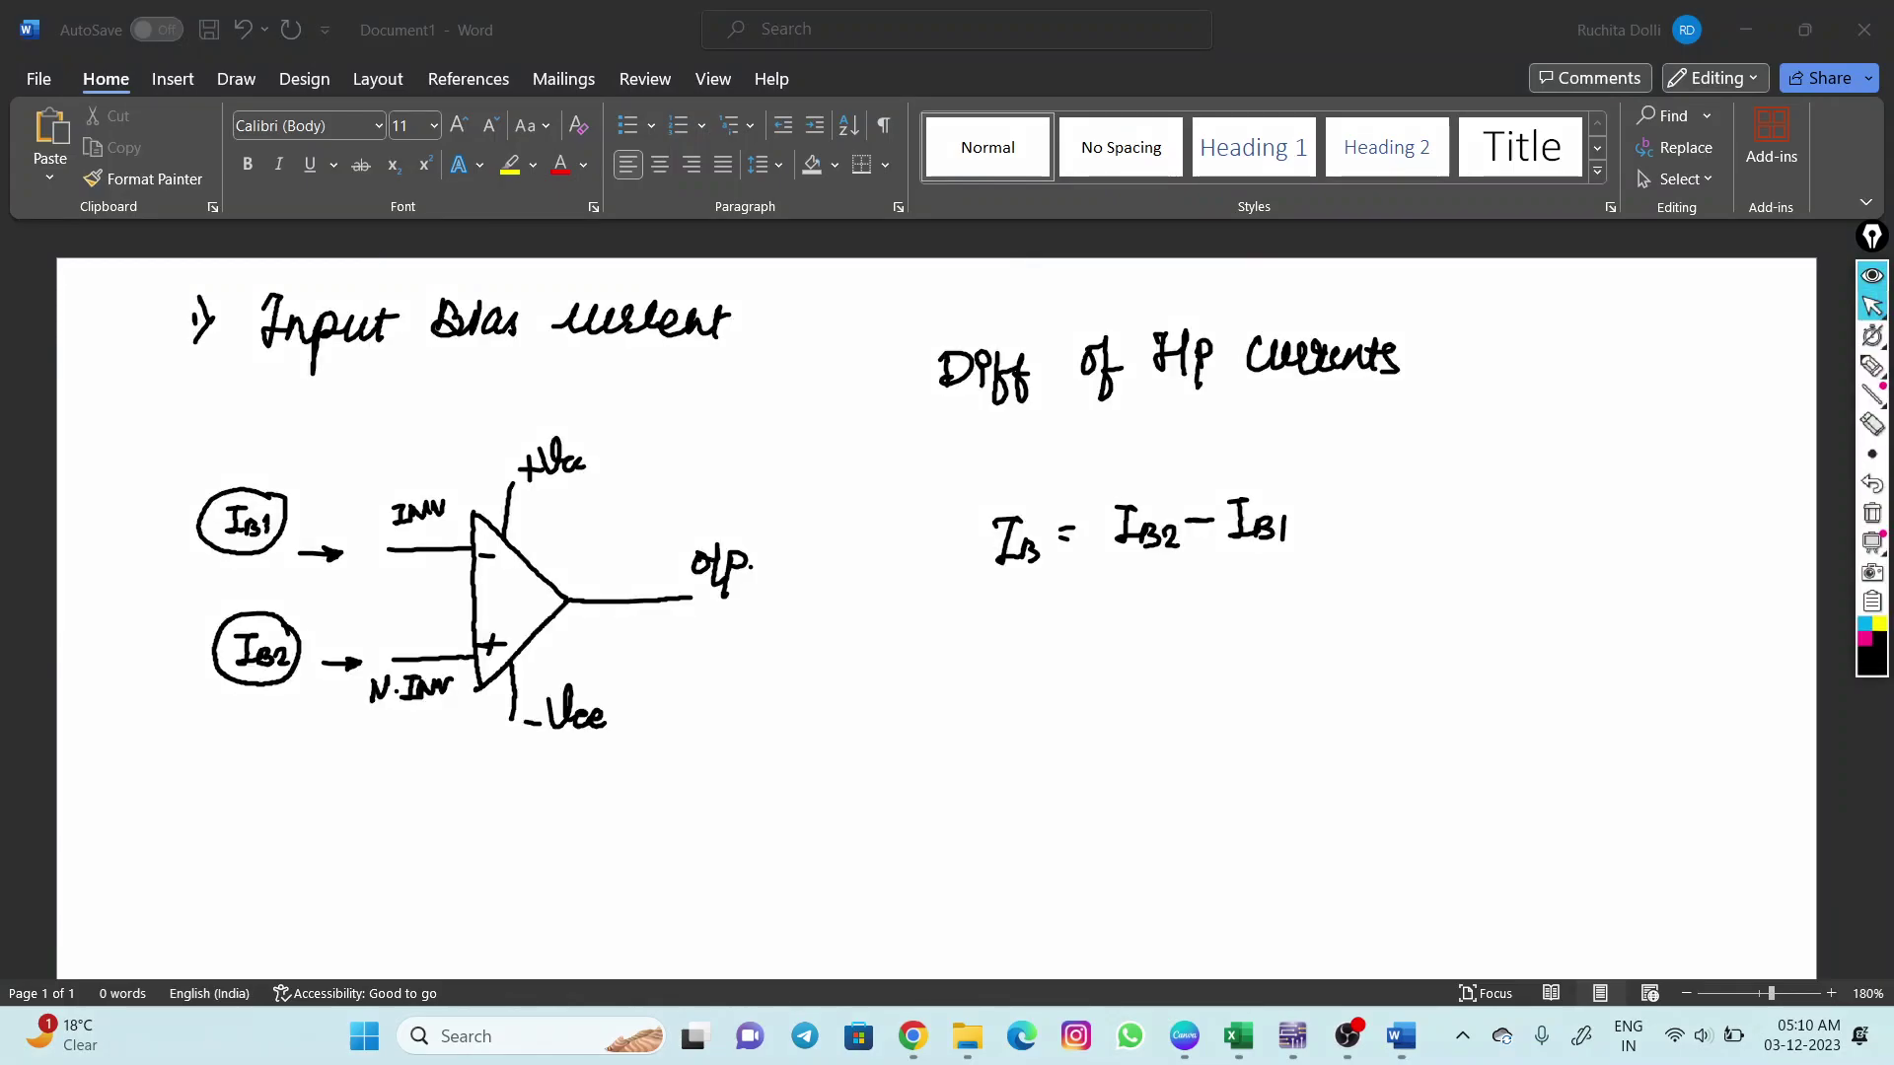
pyautogui.click(1871, 513)
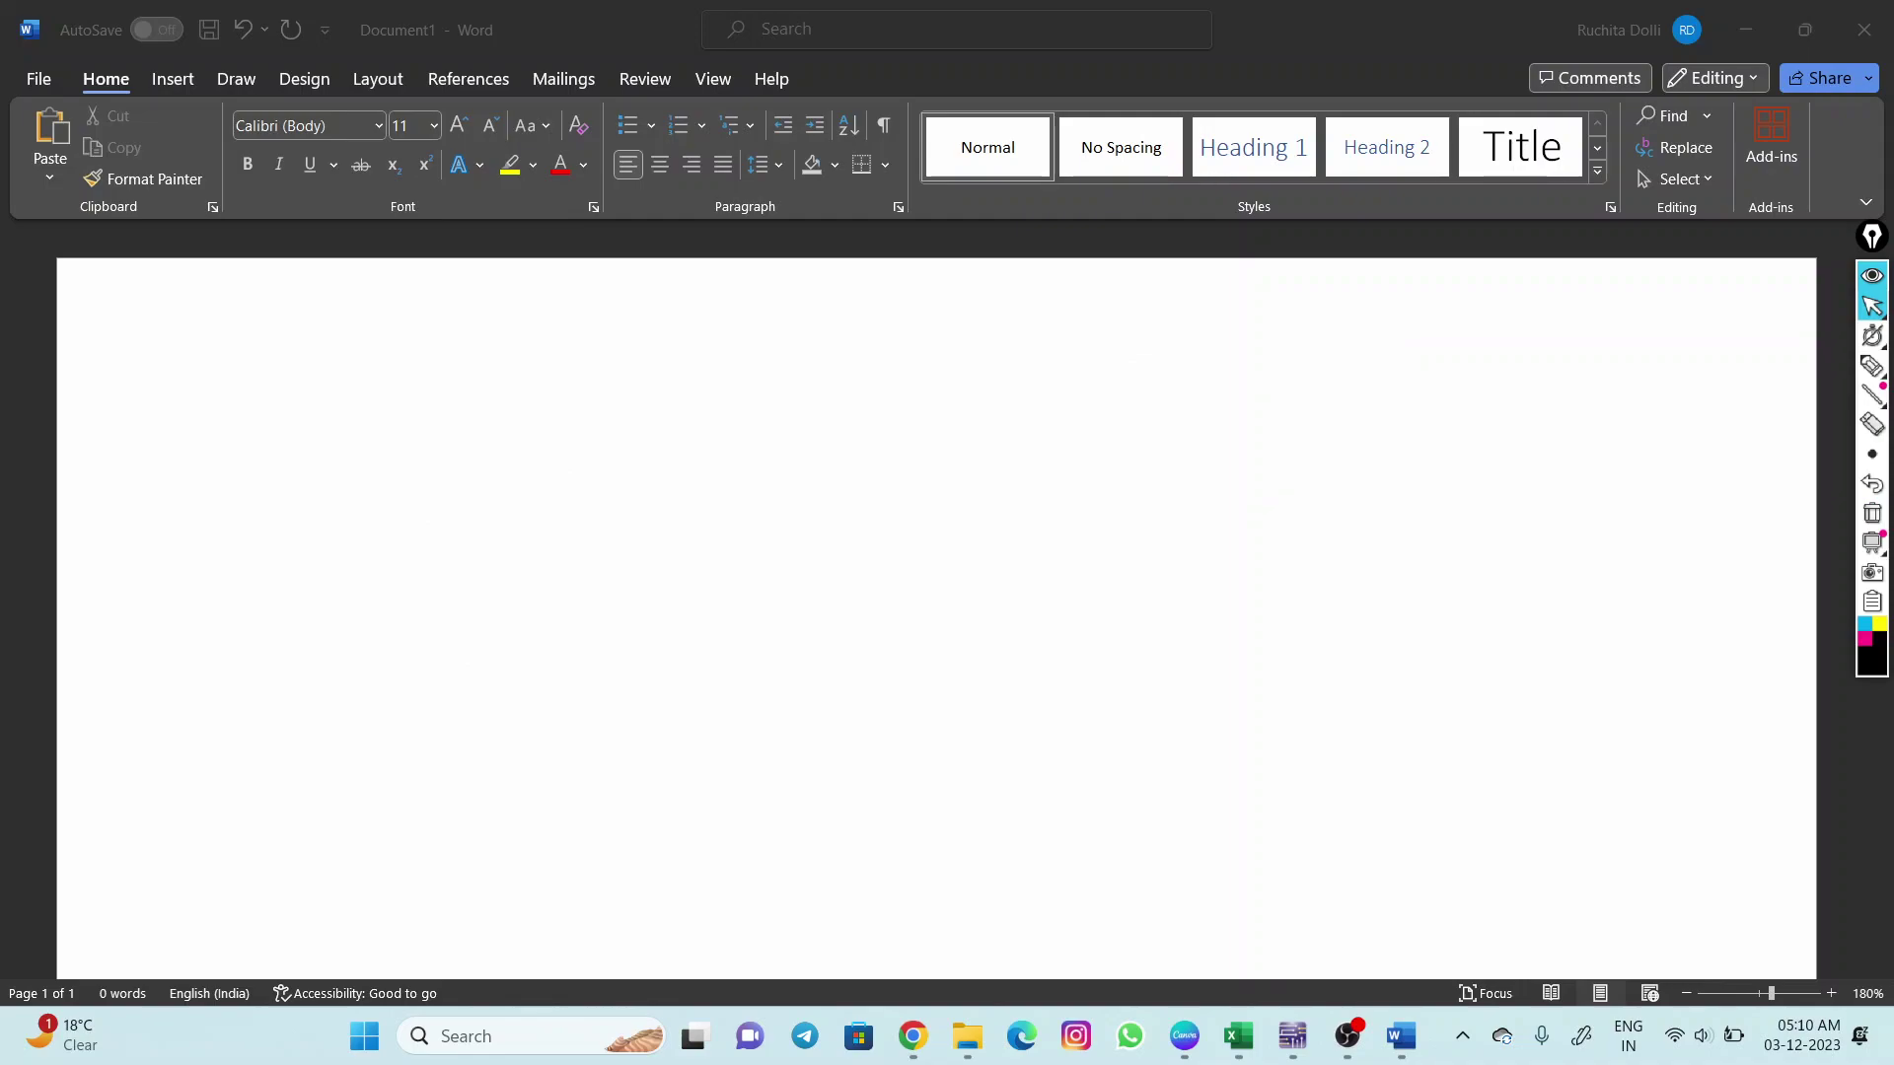
pyautogui.click(1871, 366)
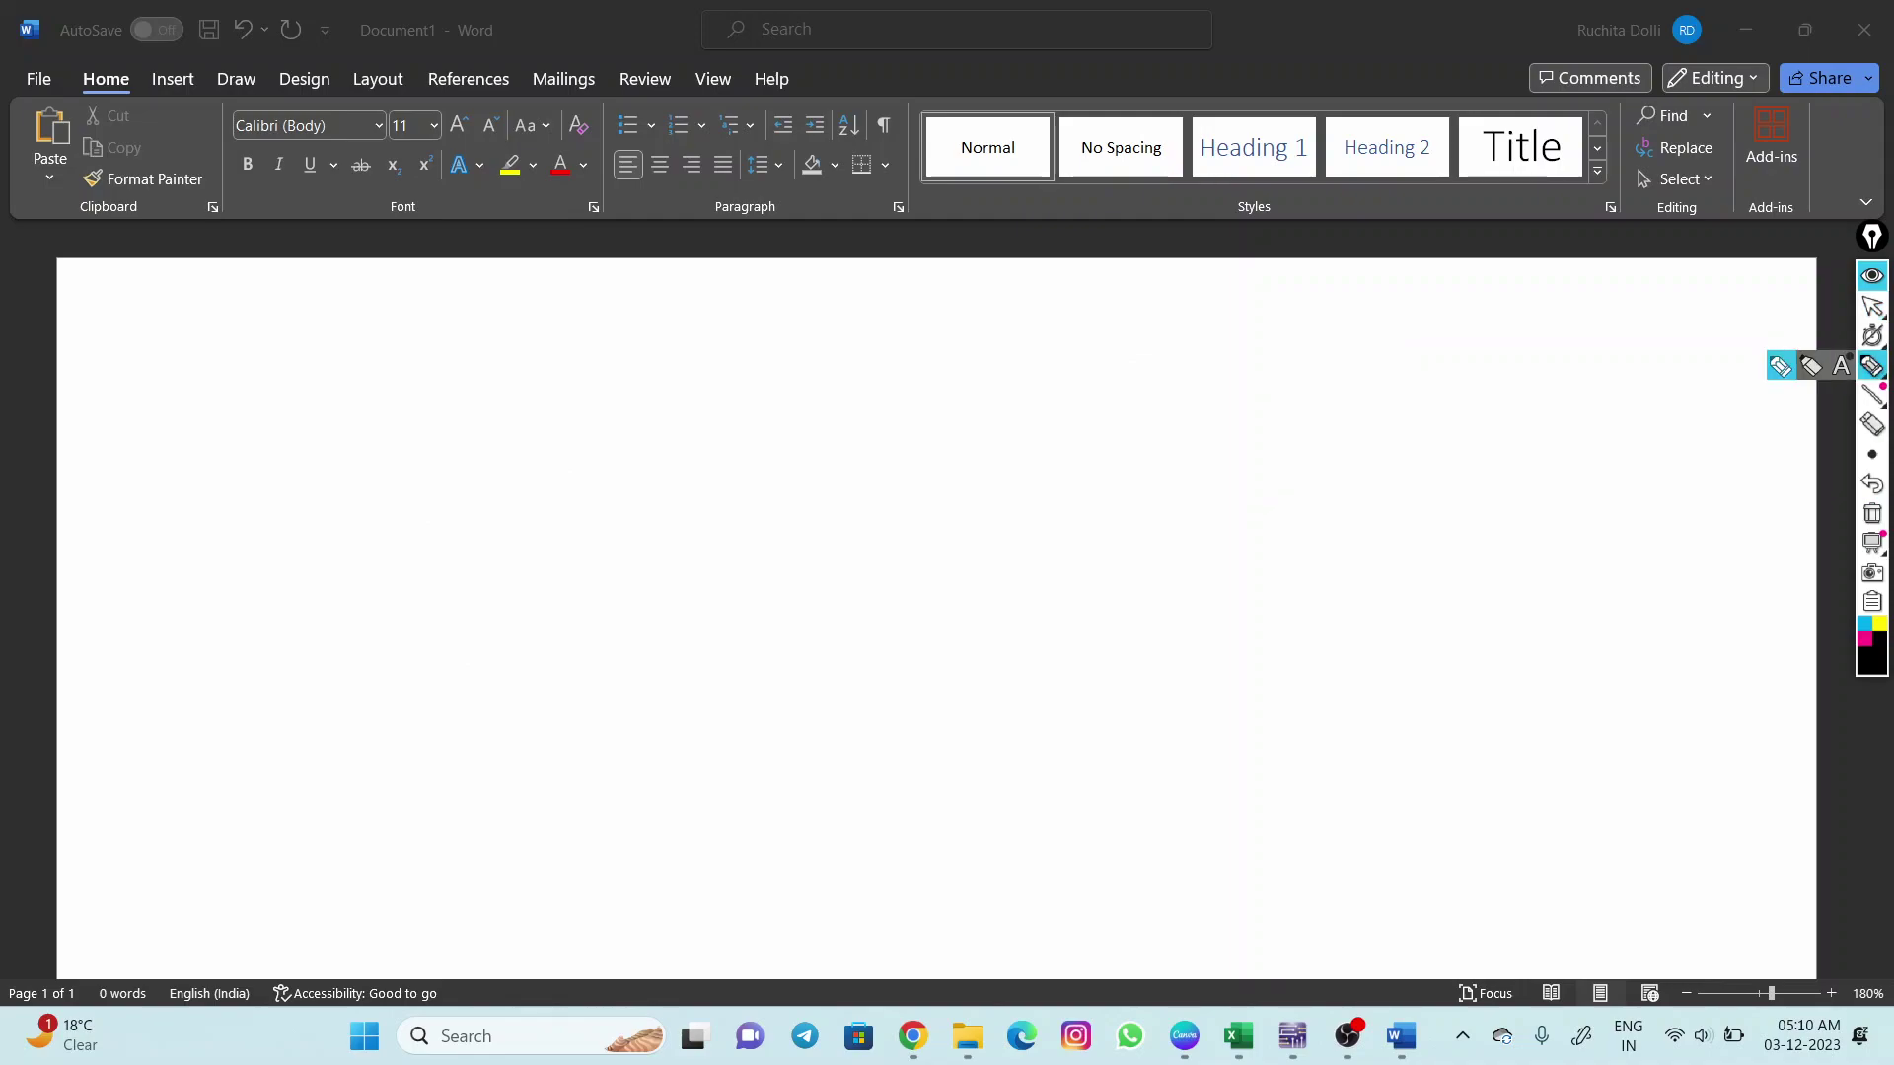
# Handwrite "3) CMRR = Ad/Acm" at the top of the blank page, with Ad above Acm as a fraction.
pyautogui.moveTo(299, 320)
pyautogui.mouseDown()
pyautogui.moveTo(277, 347)
pyautogui.moveTo(306, 353)
pyautogui.mouseUp()
pyautogui.moveTo(314, 320); pyautogui.dragTo(317, 351)
pyautogui.moveTo(306, 318)
pyautogui.mouseDown()
pyautogui.moveTo(337, 317)
pyautogui.moveTo(361, 352)
pyautogui.mouseUp()
pyautogui.moveTo(361, 318); pyautogui.dragTo(400, 356)
pyautogui.moveTo(407, 323)
pyautogui.mouseDown()
pyautogui.moveTo(410, 347)
pyautogui.moveTo(448, 355)
pyautogui.mouseUp()
pyautogui.moveTo(207, 309); pyautogui.dragTo(214, 347)
pyautogui.moveTo(505, 343); pyautogui.dragTo(568, 350)
pyautogui.moveTo(588, 303); pyautogui.dragTo(594, 350)
pyautogui.moveTo(611, 309)
pyautogui.mouseDown()
pyautogui.moveTo(577, 364)
pyautogui.moveTo(634, 360)
pyautogui.moveTo(561, 413)
pyautogui.moveTo(601, 402)
pyautogui.moveTo(640, 419)
pyautogui.mouseUp()
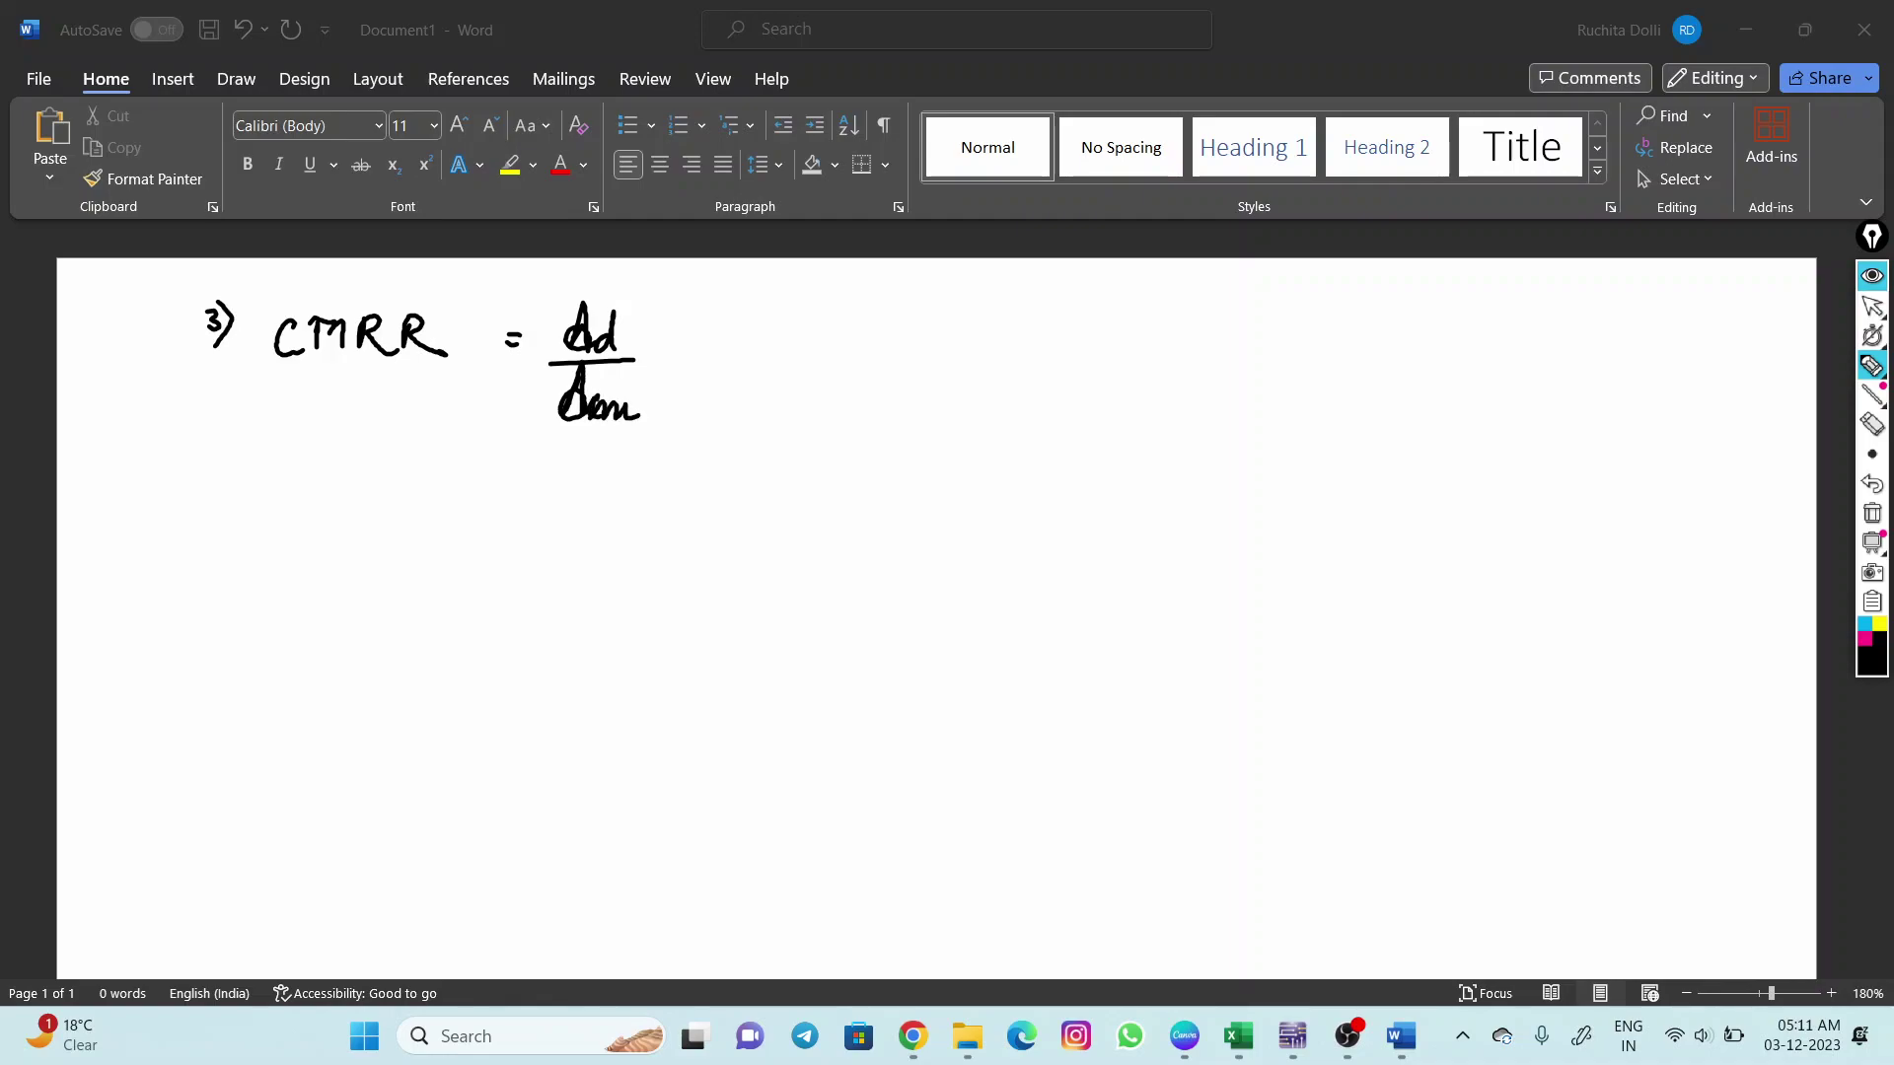
# Switch to the Excel observation table, clear the handwritten ink and open the "CMRR" sheet.
pyautogui.click(1238, 1036)
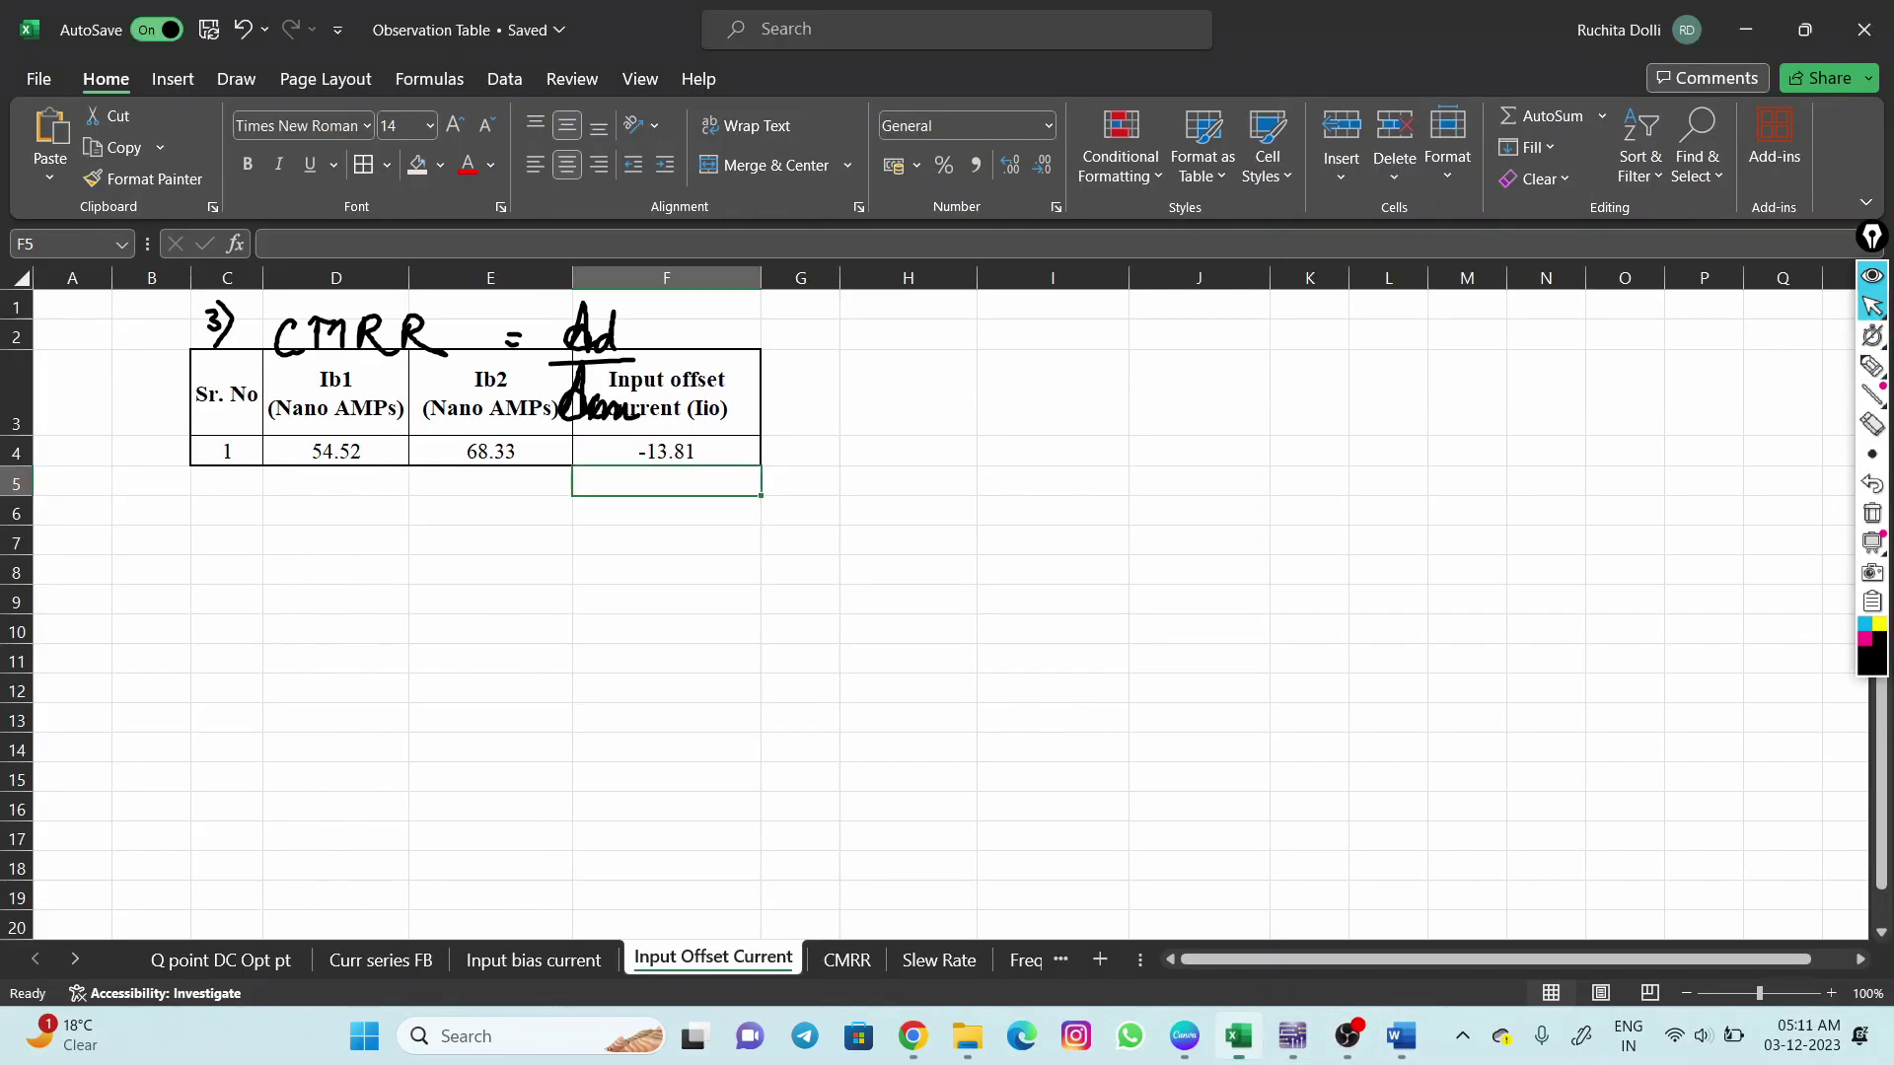
pyautogui.click(1872, 513)
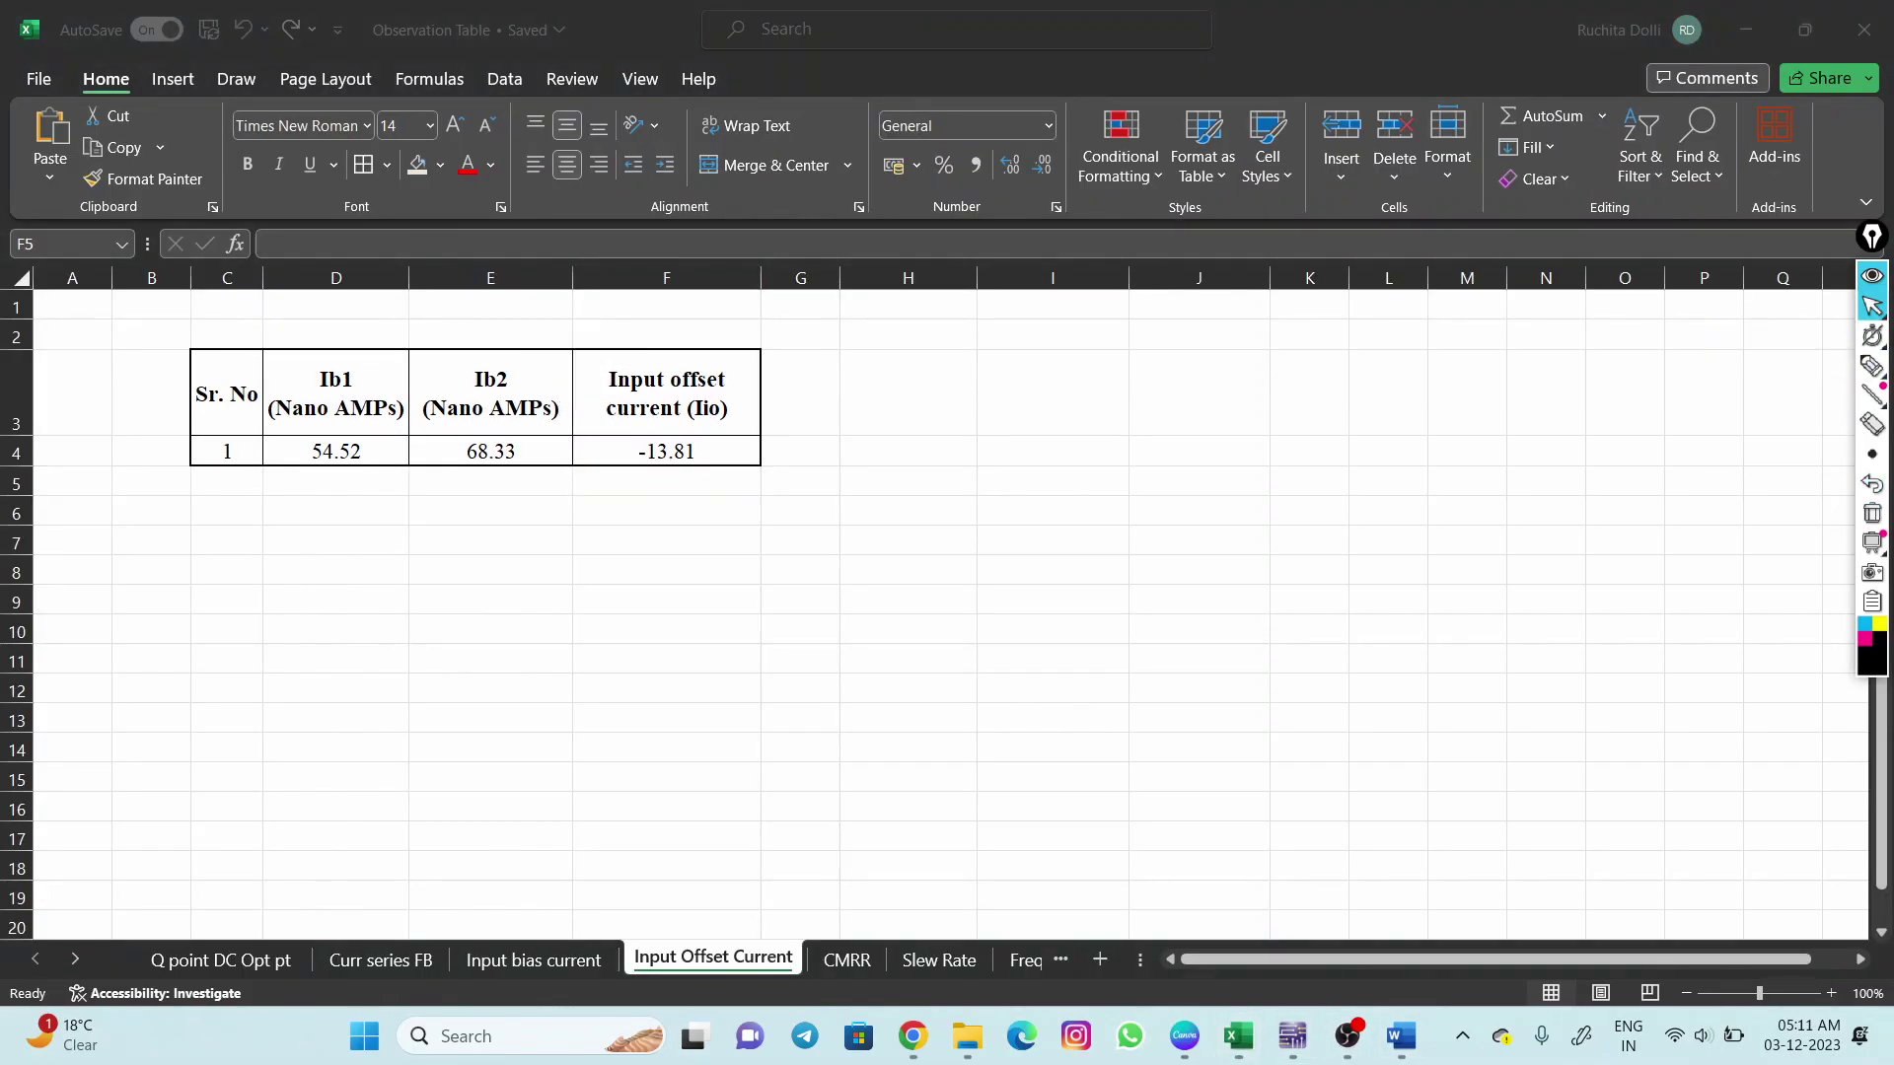
pyautogui.click(1872, 366)
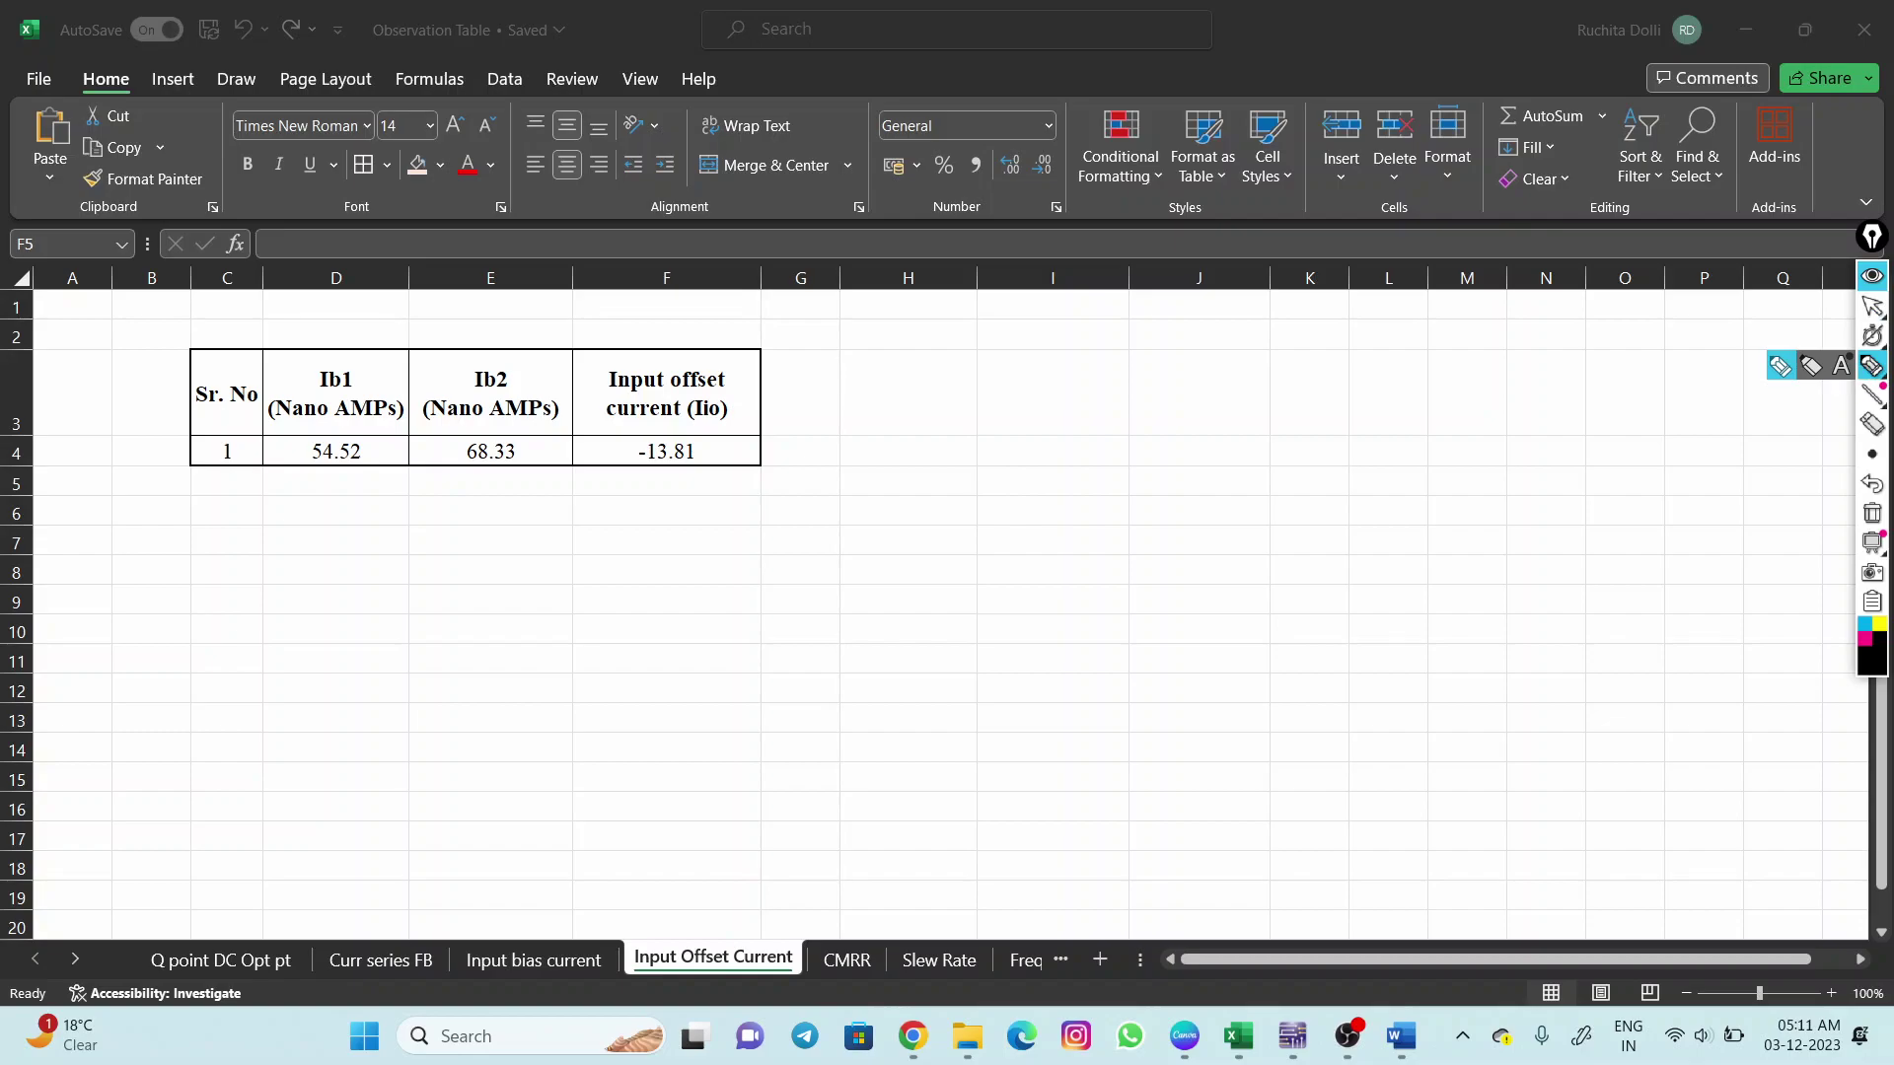
pyautogui.click(1872, 336)
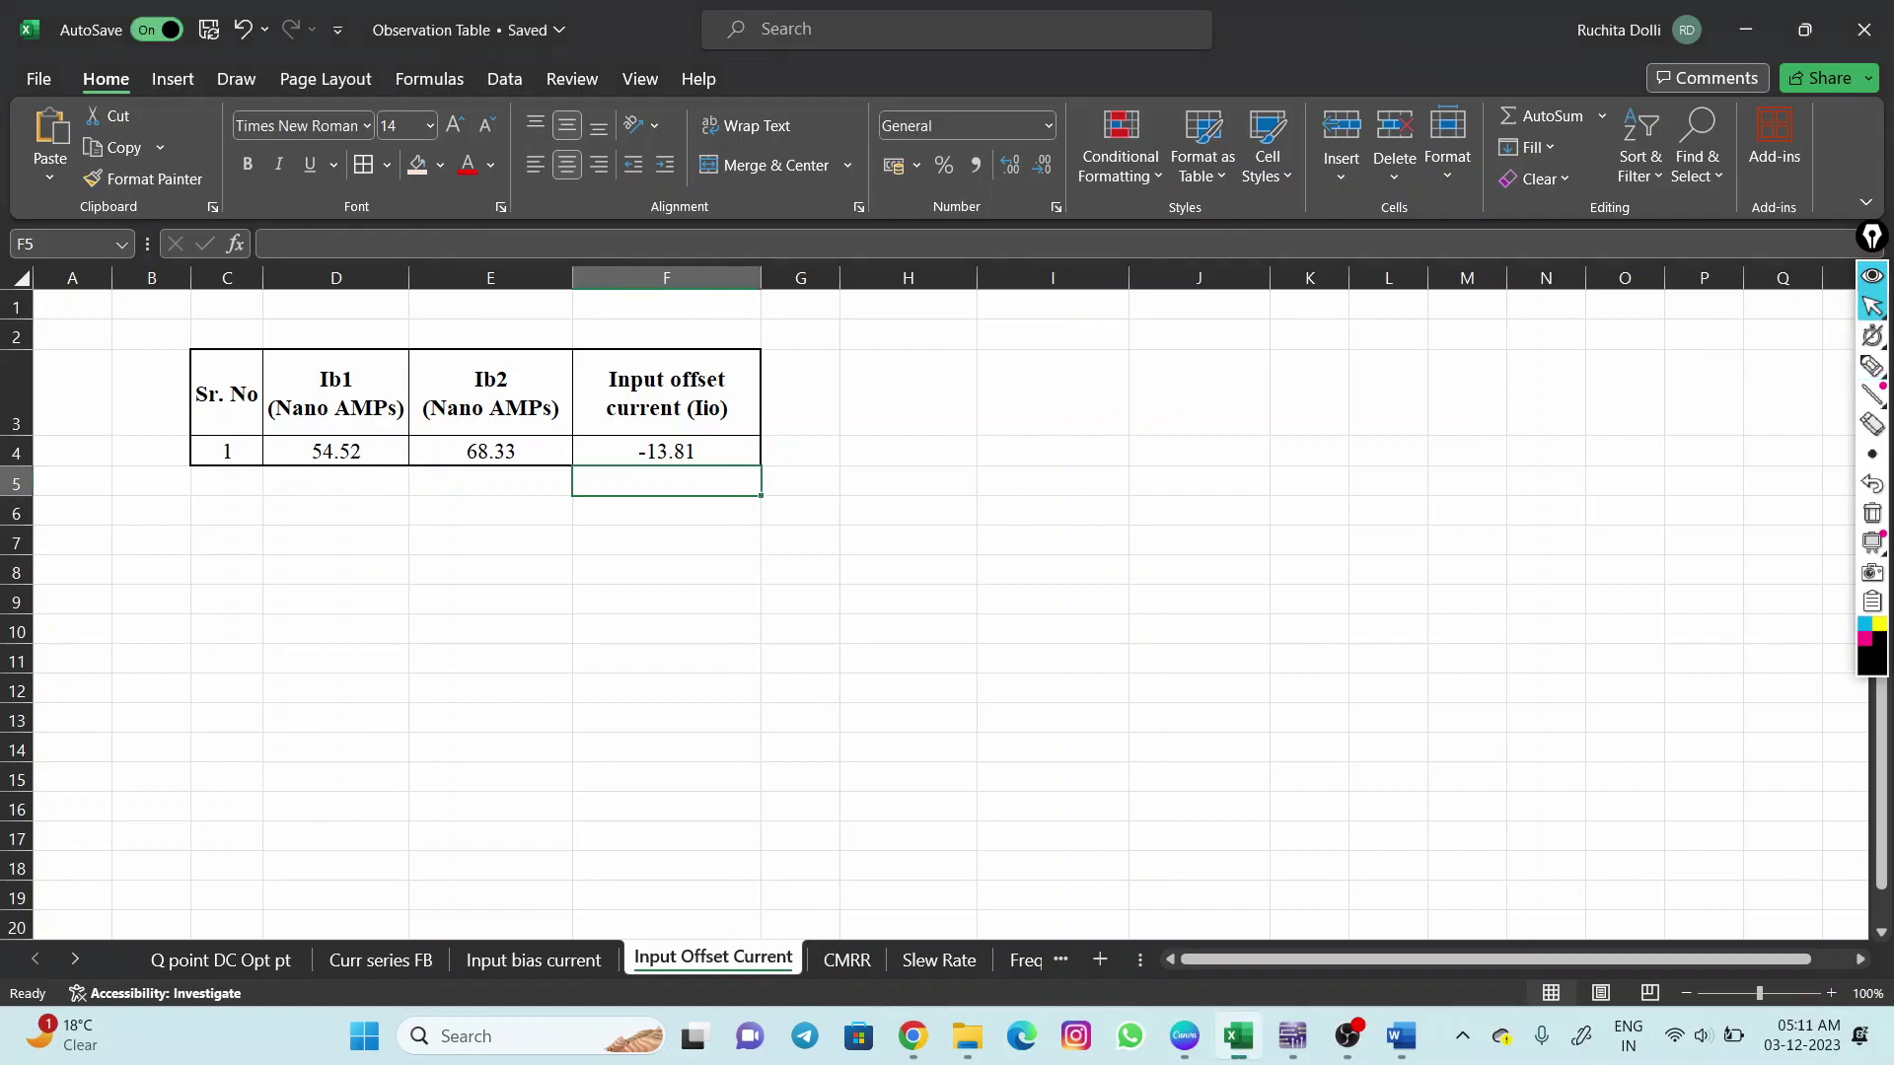
pyautogui.click(846, 959)
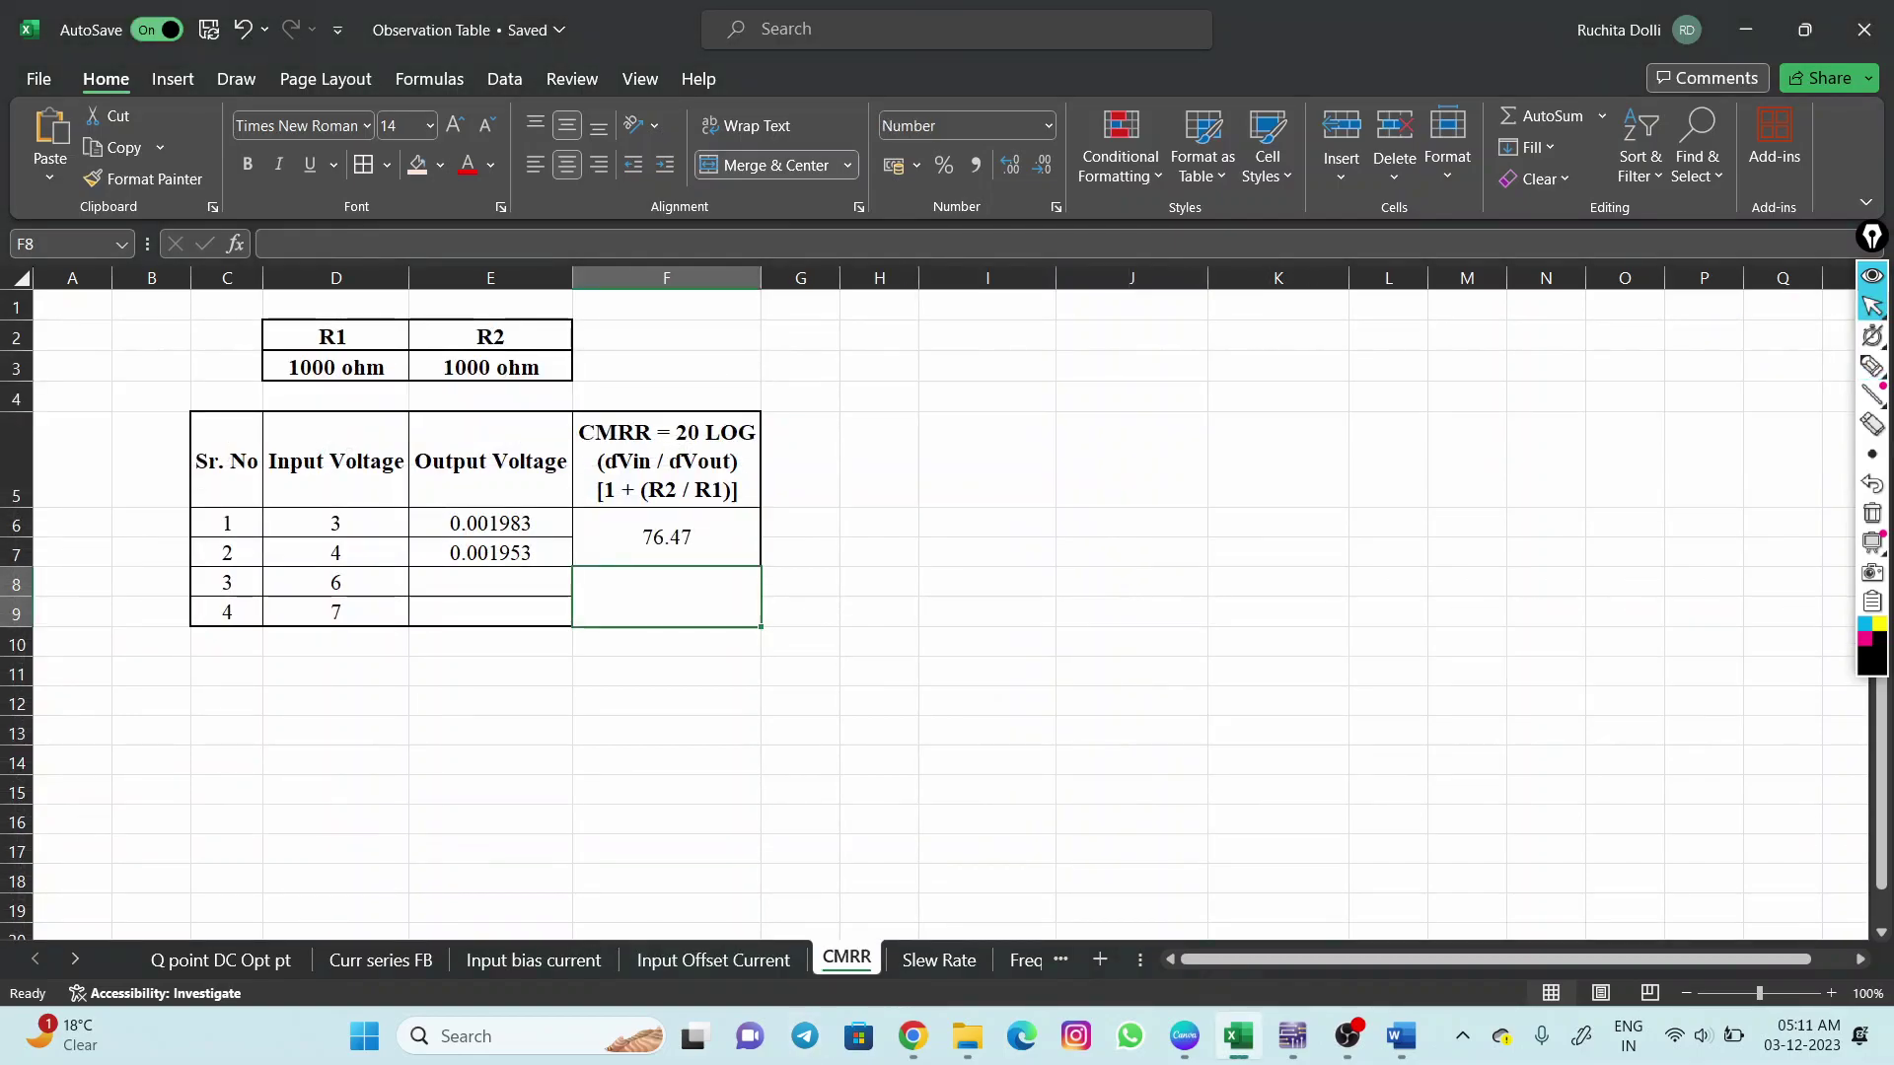
# Circle the CMRR formula heading of the table with the pen.
pyautogui.click(1872, 366)
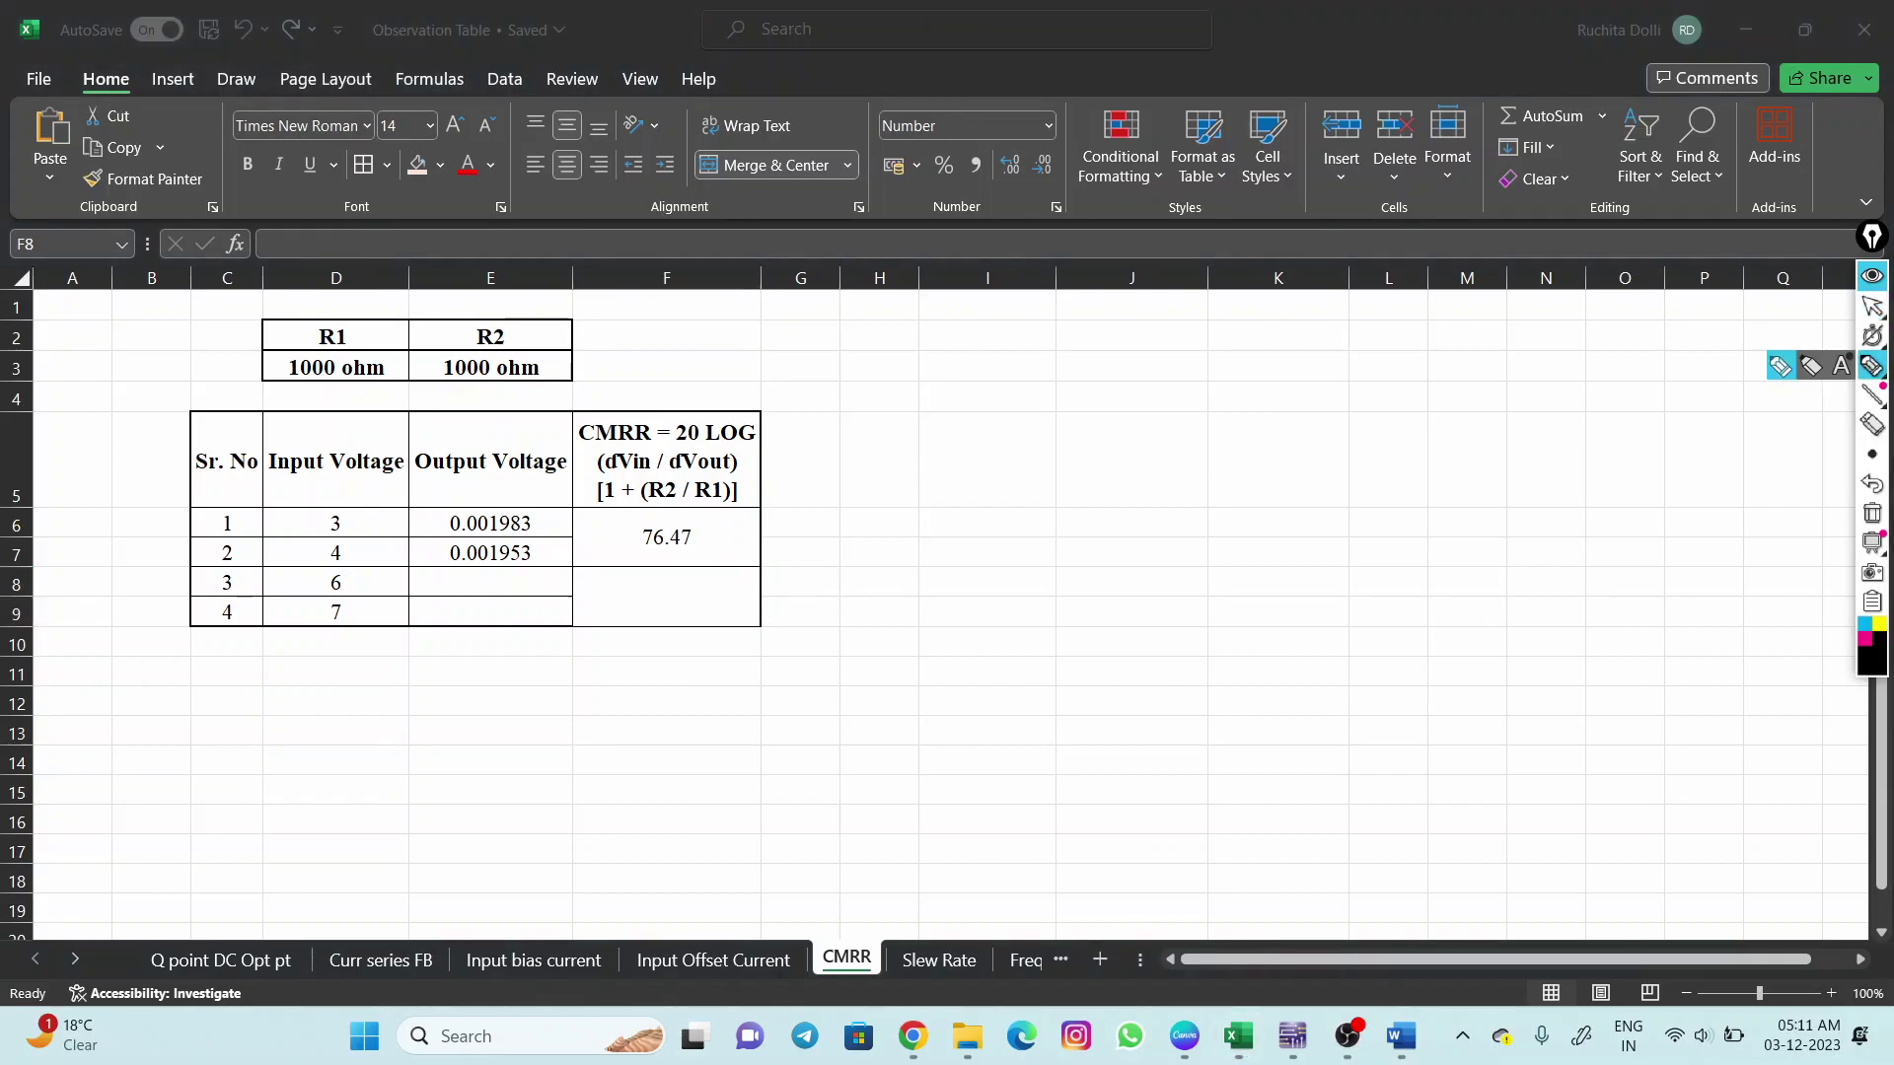
pyautogui.moveTo(426, 596); pyautogui.dragTo(562, 596)
pyautogui.moveTo(760, 415)
pyautogui.mouseDown()
pyautogui.moveTo(671, 387)
pyautogui.moveTo(576, 411)
pyautogui.mouseUp()
pyautogui.moveTo(558, 478)
pyautogui.mouseDown()
pyautogui.moveTo(725, 519)
pyautogui.moveTo(768, 504)
pyautogui.moveTo(795, 462)
pyautogui.moveTo(775, 424)
pyautogui.mouseUp()
# Handwrite the formula "20 log [dVin/dVout] [1 + R2/R1]" in the empty area beside the table.
pyautogui.moveTo(965, 558); pyautogui.dragTo(992, 589)
pyautogui.moveTo(1021, 560)
pyautogui.mouseDown()
pyautogui.moveTo(1005, 581)
pyautogui.moveTo(1022, 560)
pyautogui.moveTo(1052, 592)
pyautogui.moveTo(1114, 566)
pyautogui.moveTo(1097, 638)
pyautogui.moveTo(1155, 549)
pyautogui.moveTo(1150, 628)
pyautogui.moveTo(1176, 637)
pyautogui.mouseUp()
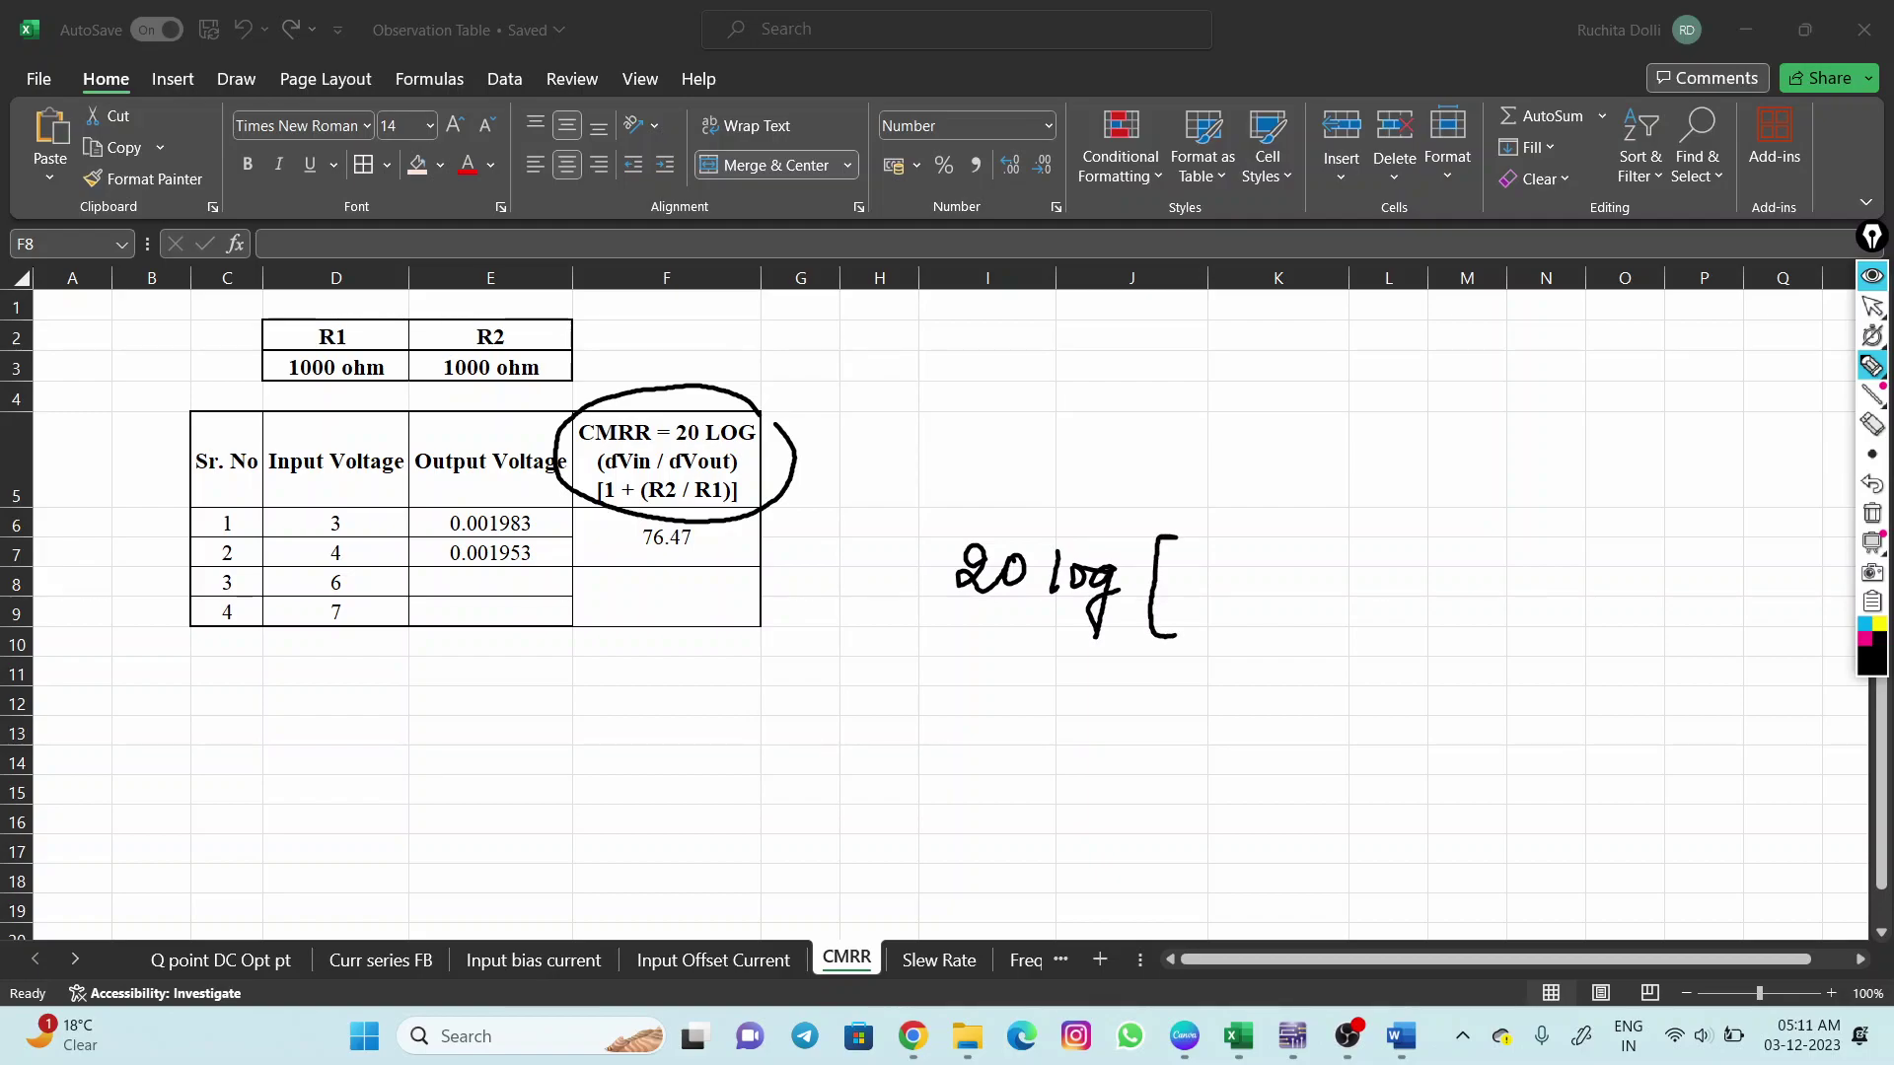
pyautogui.moveTo(1209, 562)
pyautogui.mouseDown()
pyautogui.moveTo(1219, 577)
pyautogui.moveTo(1249, 547)
pyautogui.moveTo(1268, 590)
pyautogui.mouseUp()
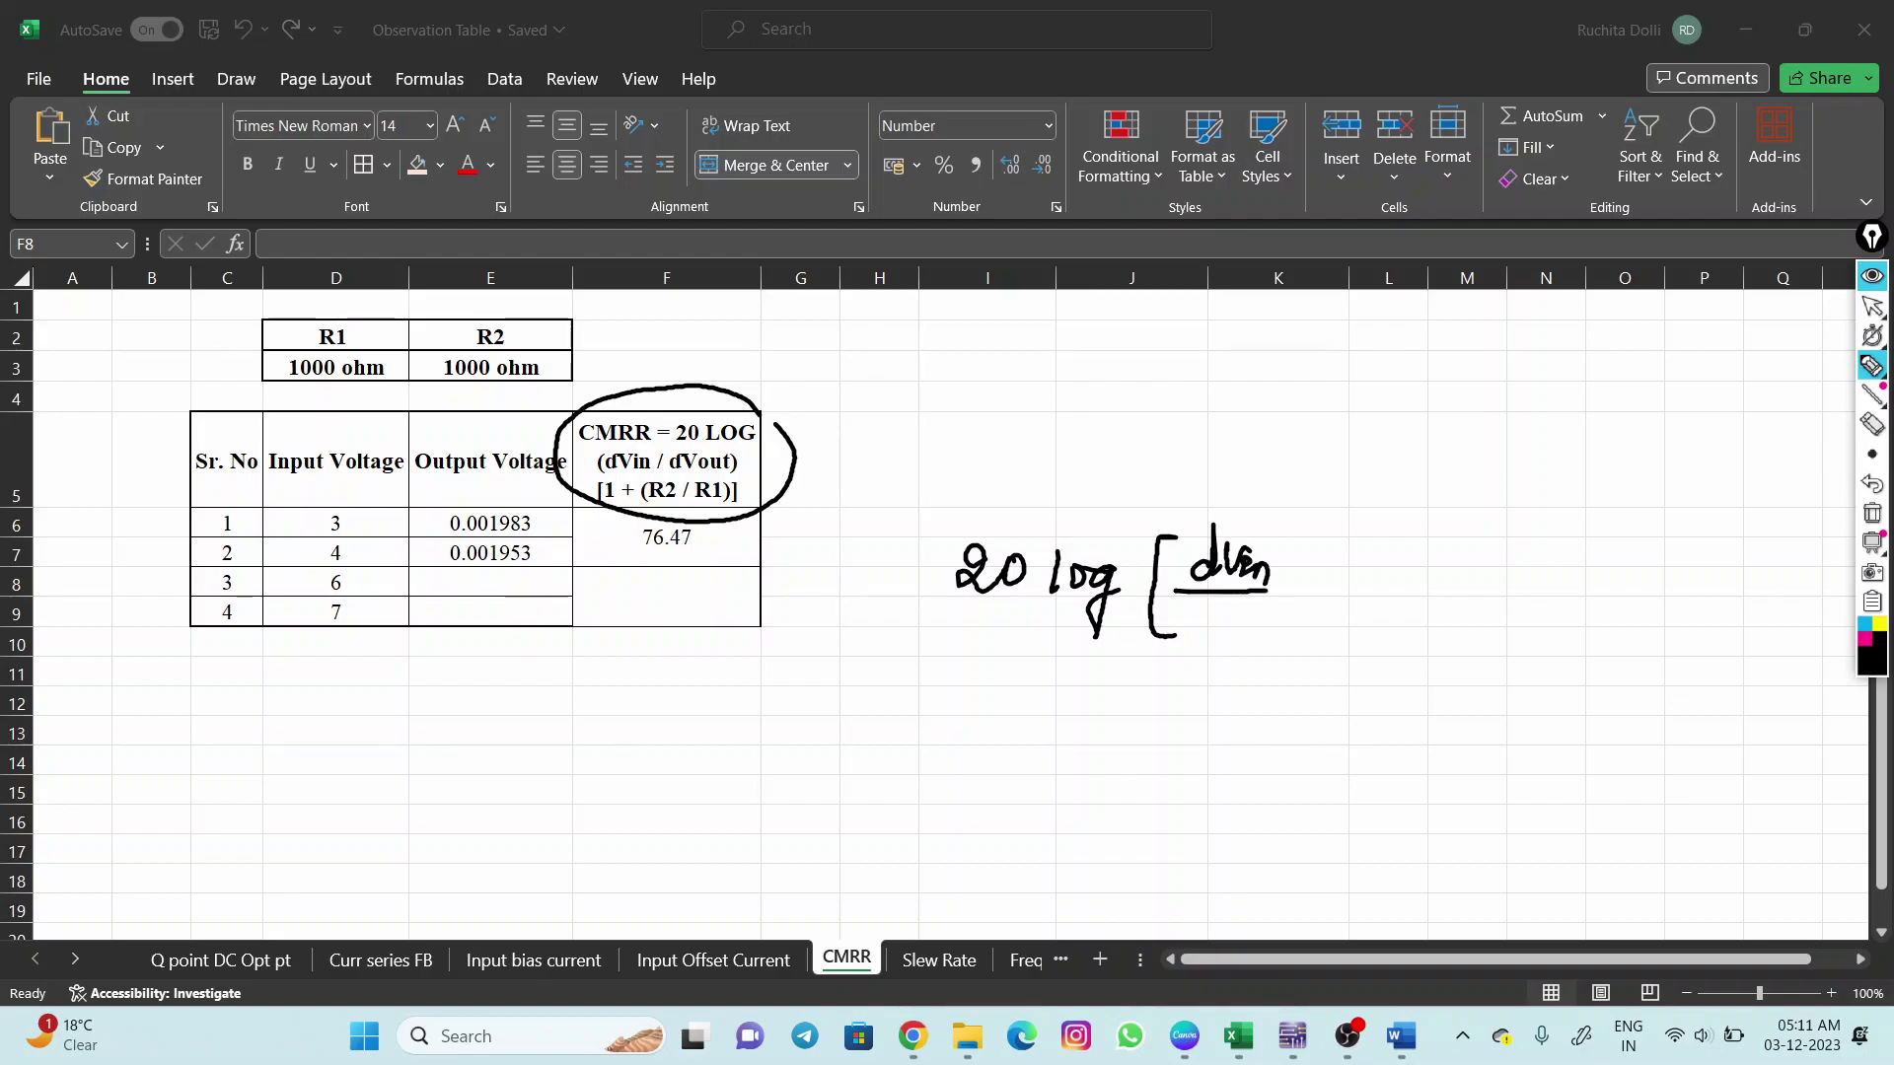
pyautogui.moveTo(1231, 518)
pyautogui.mouseDown()
pyautogui.moveTo(1215, 596)
pyautogui.moveTo(1292, 639)
pyautogui.mouseUp()
pyautogui.moveTo(1319, 528); pyautogui.dragTo(1302, 639)
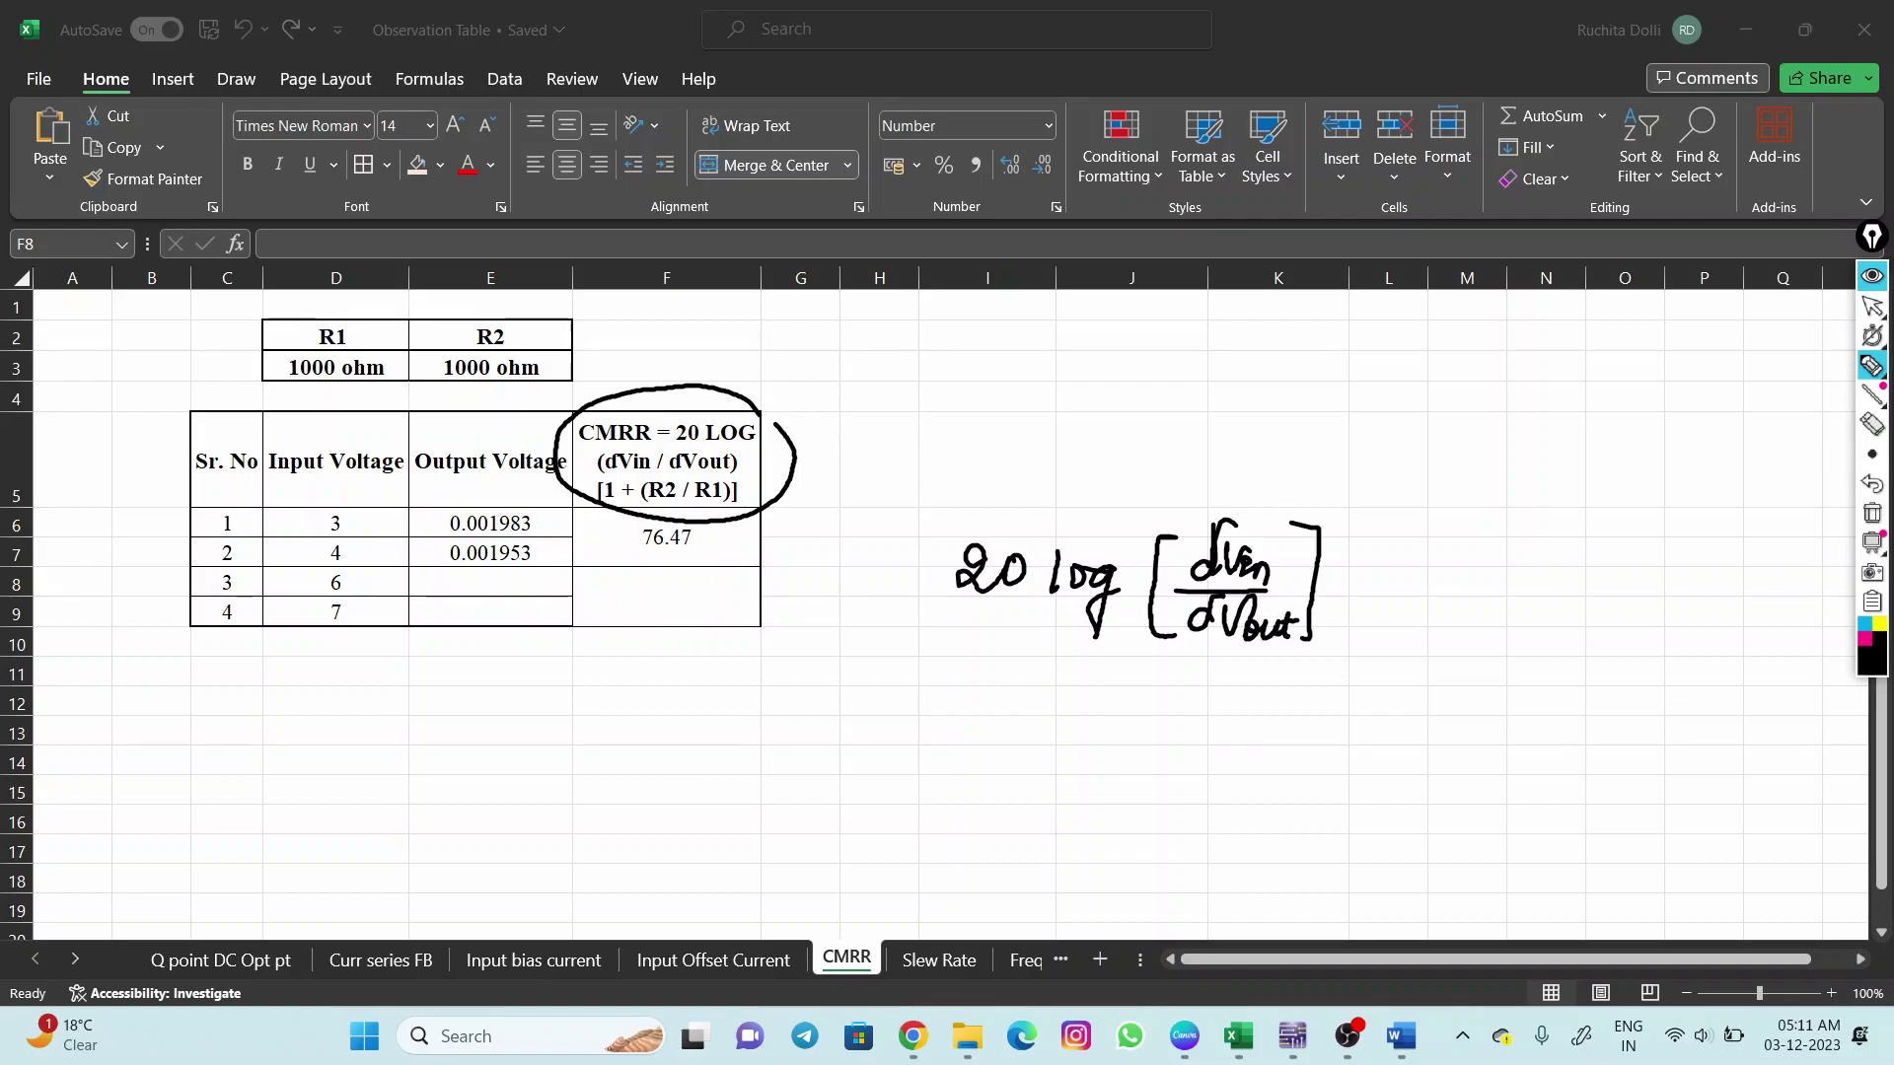
pyautogui.moveTo(1363, 533); pyautogui.dragTo(1367, 612)
pyautogui.moveTo(1454, 544)
pyautogui.mouseDown()
pyautogui.moveTo(1456, 577)
pyautogui.moveTo(1460, 559)
pyautogui.moveTo(1497, 572)
pyautogui.mouseUp()
pyautogui.moveTo(1521, 545); pyautogui.dragTo(1487, 598)
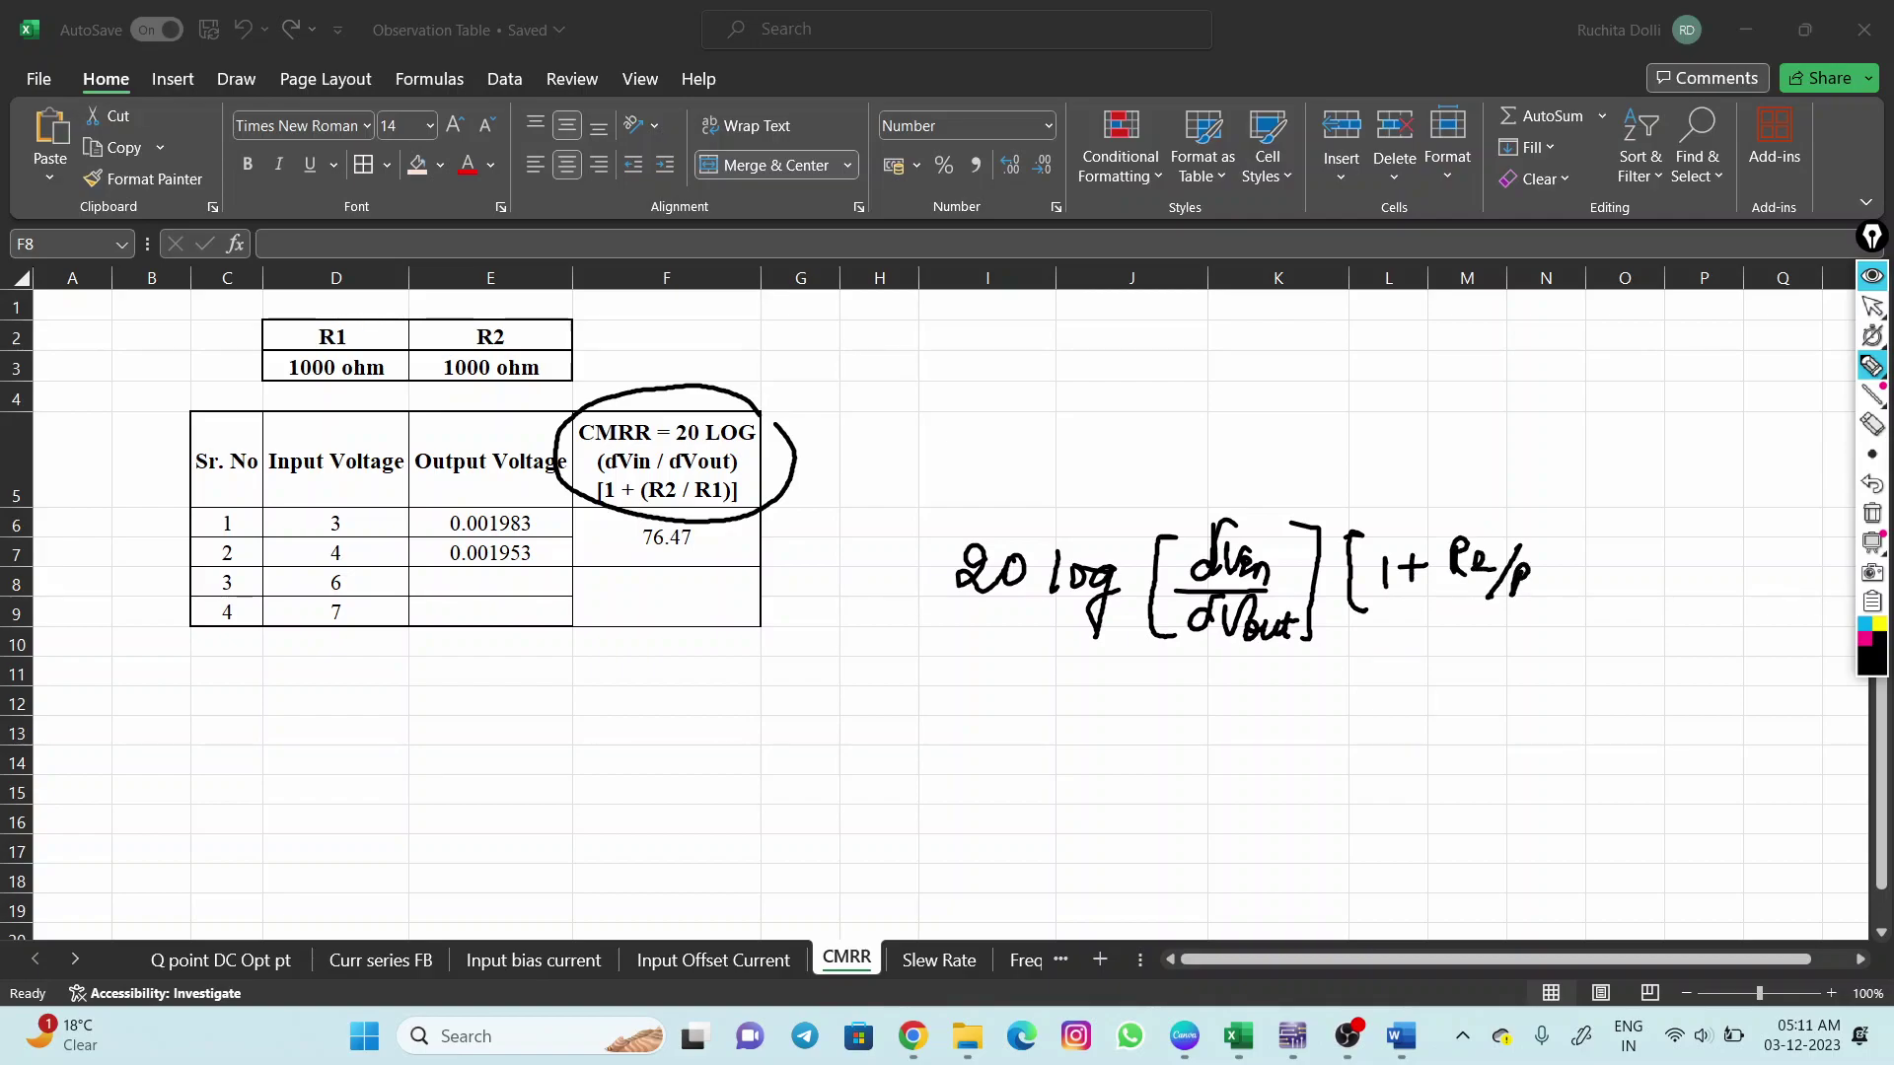
pyautogui.moveTo(1540, 520); pyautogui.dragTo(1562, 613)
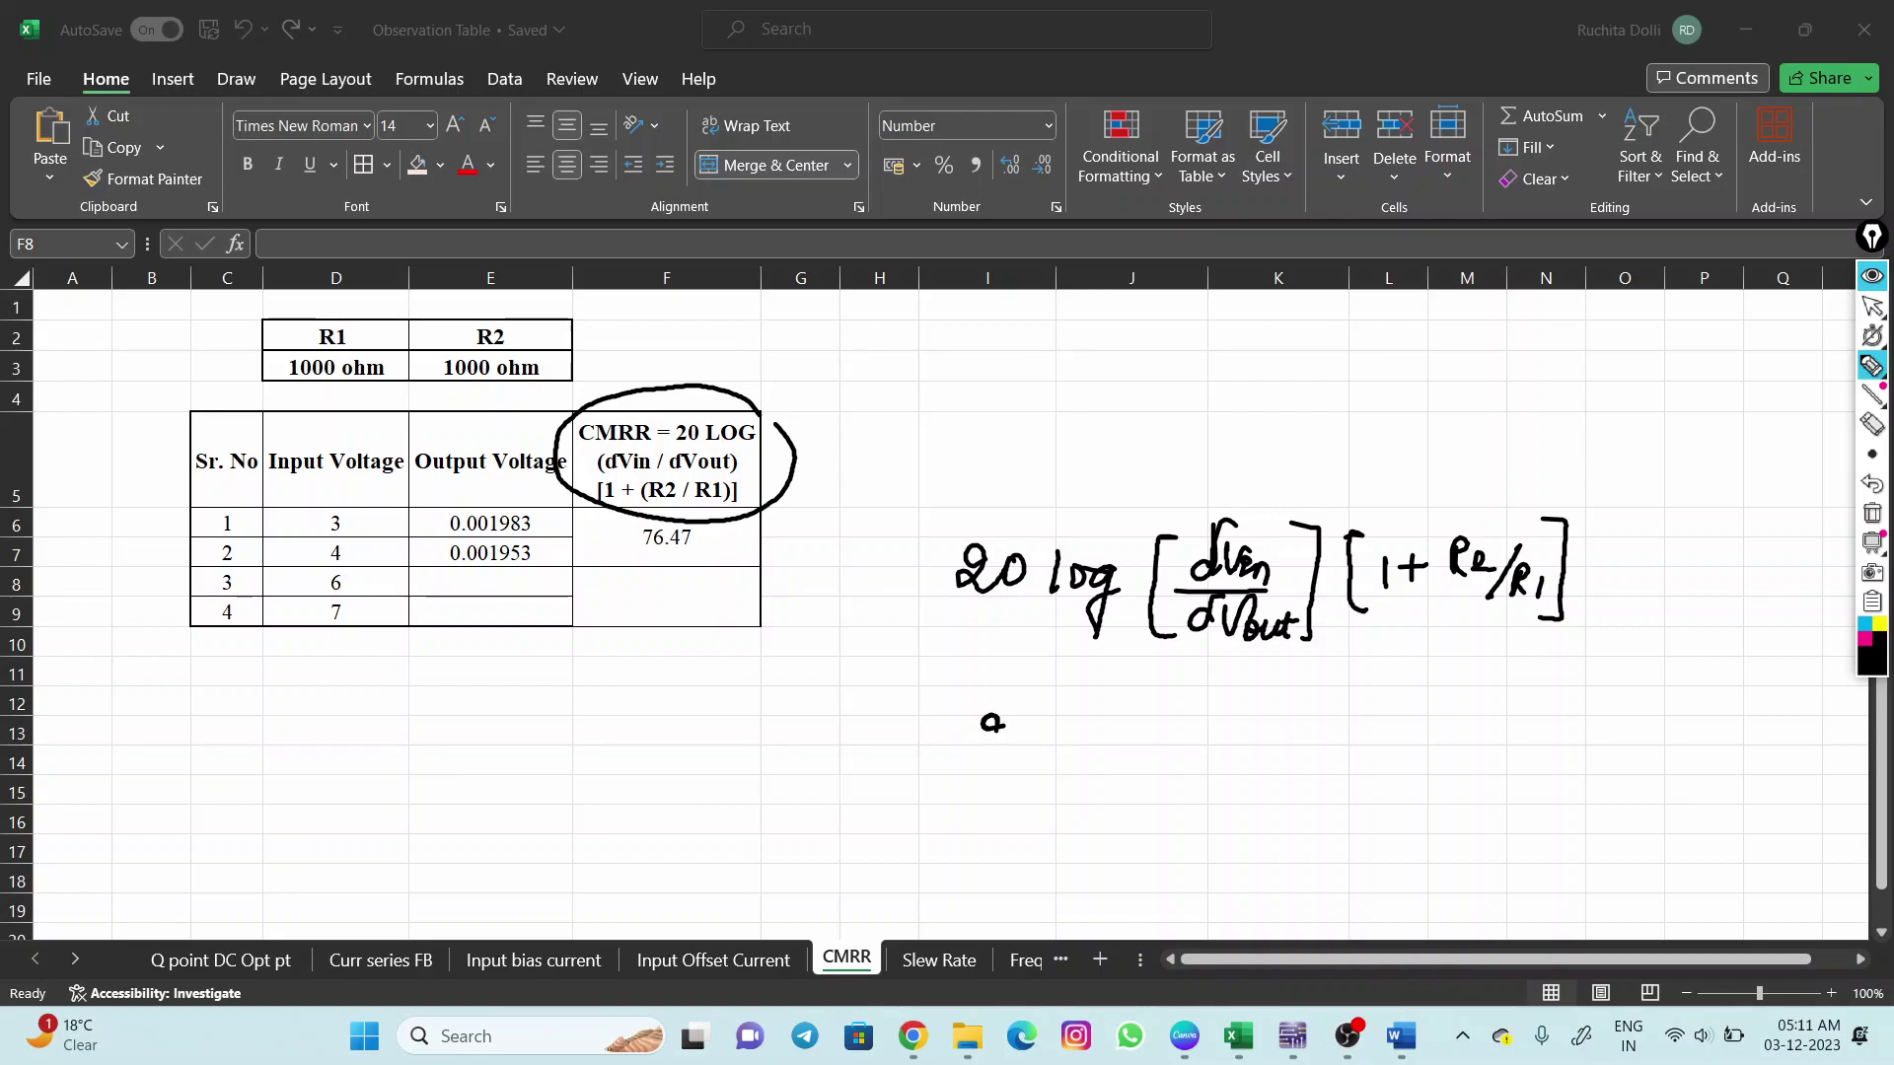
# Begin a second line with "20 log (1/" and circle the first two input voltages and the first two output voltages.
pyautogui.moveTo(1016, 729)
pyautogui.mouseDown()
pyautogui.moveTo(1077, 744)
pyautogui.moveTo(1104, 723)
pyautogui.moveTo(1095, 787)
pyautogui.mouseUp()
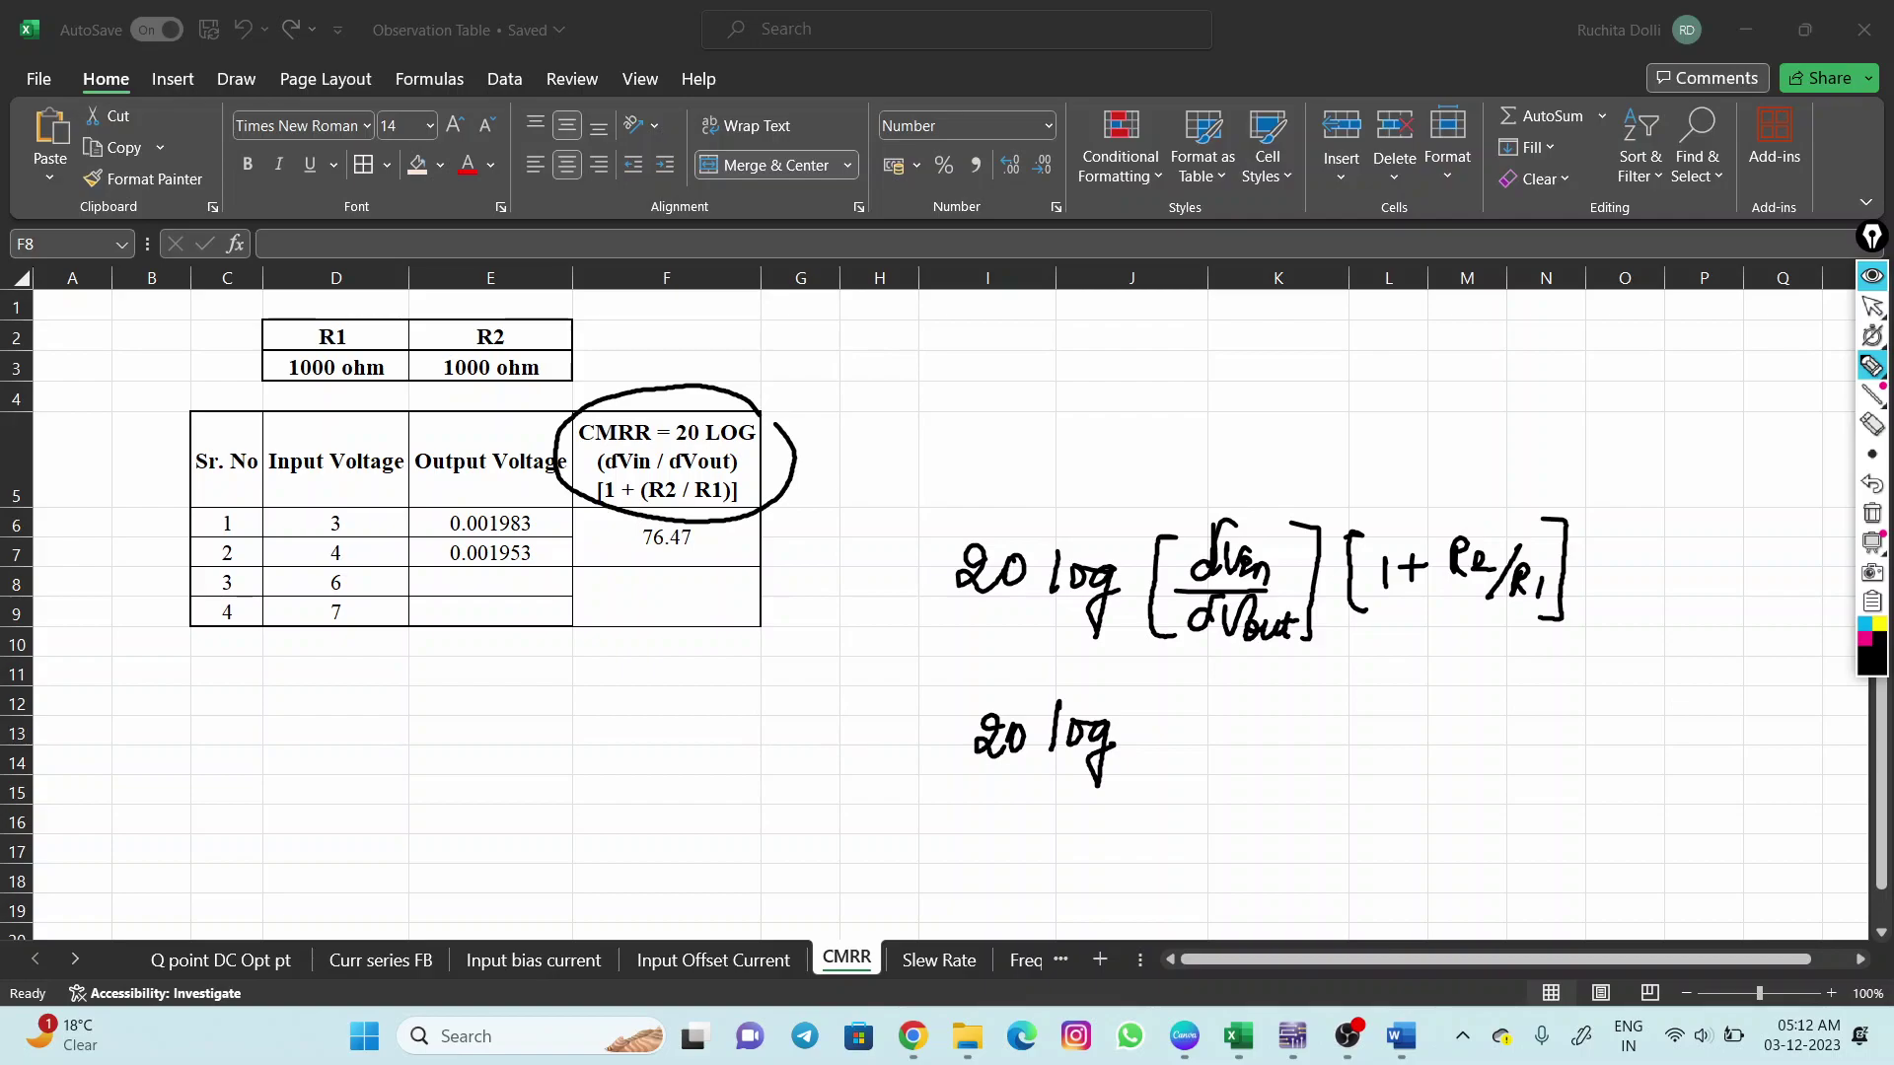
pyautogui.moveTo(350, 504)
pyautogui.mouseDown()
pyautogui.moveTo(318, 562)
pyautogui.moveTo(352, 560)
pyautogui.moveTo(335, 500)
pyautogui.mouseUp()
pyautogui.moveTo(1166, 706)
pyautogui.mouseDown()
pyautogui.moveTo(1171, 758)
pyautogui.moveTo(1204, 702)
pyautogui.moveTo(1203, 725)
pyautogui.moveTo(1239, 708)
pyautogui.moveTo(1207, 765)
pyautogui.mouseUp()
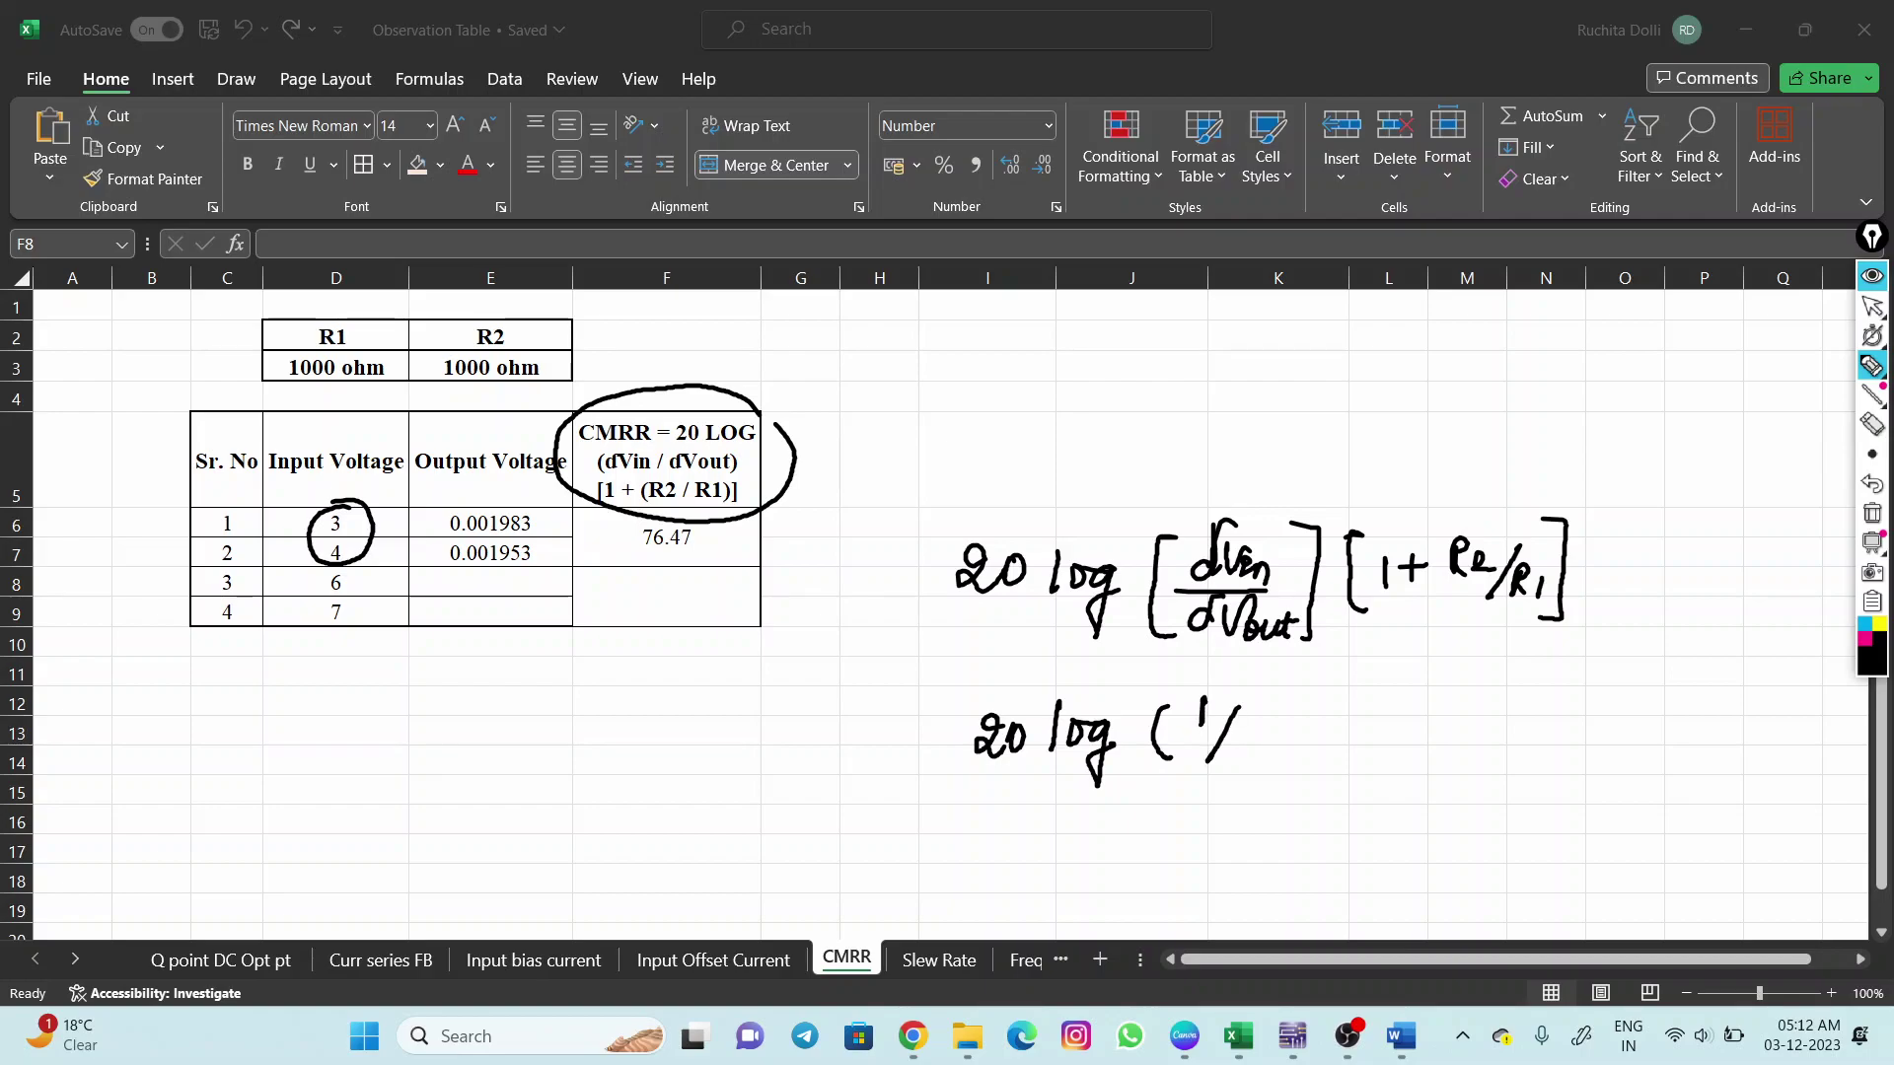
pyautogui.moveTo(535, 506)
pyautogui.mouseDown()
pyautogui.moveTo(448, 504)
pyautogui.moveTo(422, 539)
pyautogui.moveTo(523, 562)
pyautogui.moveTo(547, 531)
pyautogui.moveTo(514, 496)
pyautogui.mouseUp()
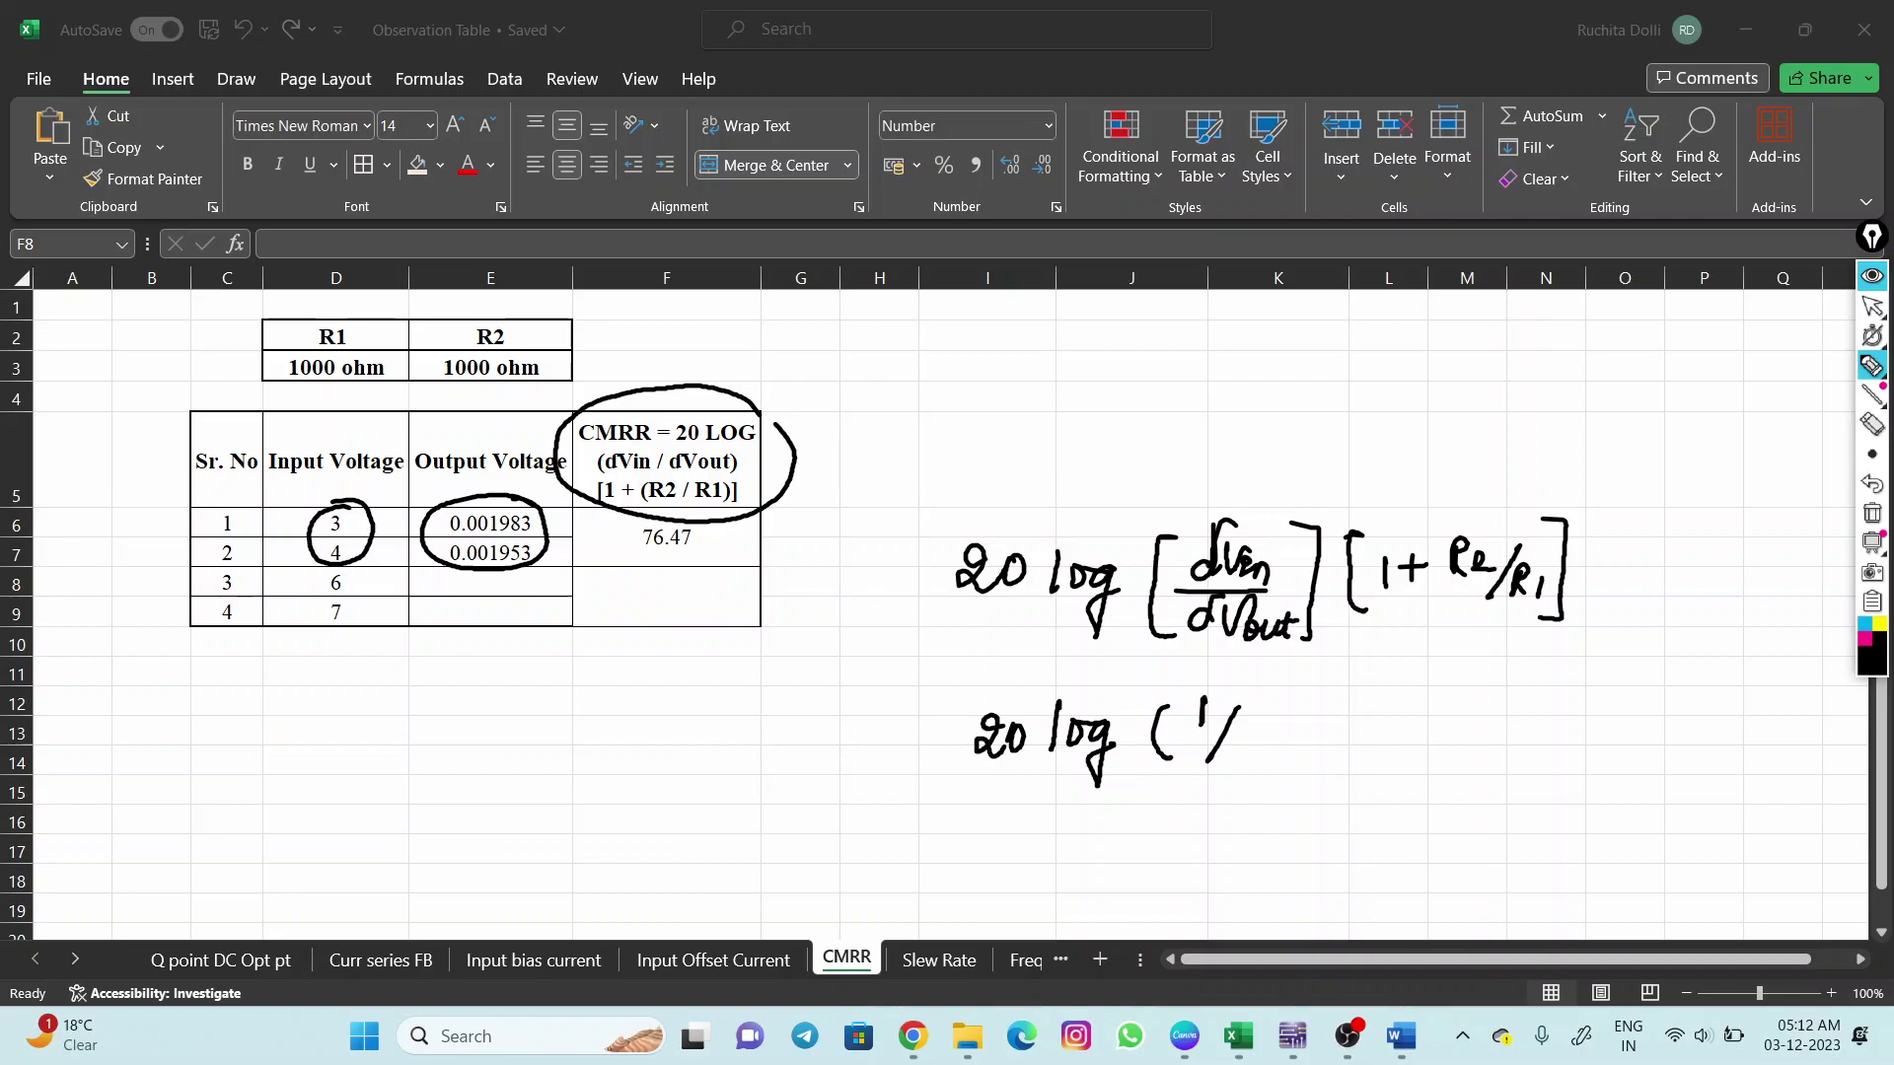
# Complete the second line with "30mV)(2)" and write an equals sign in front of both formula lines.
pyautogui.moveTo(1228, 733)
pyautogui.mouseDown()
pyautogui.moveTo(1245, 744)
pyautogui.moveTo(1227, 759)
pyautogui.moveTo(1268, 736)
pyautogui.mouseUp()
pyautogui.moveTo(1283, 734)
pyautogui.mouseDown()
pyautogui.moveTo(1304, 752)
pyautogui.moveTo(1325, 721)
pyautogui.moveTo(1330, 760)
pyautogui.mouseUp()
pyautogui.moveTo(1384, 678); pyautogui.dragTo(1380, 740)
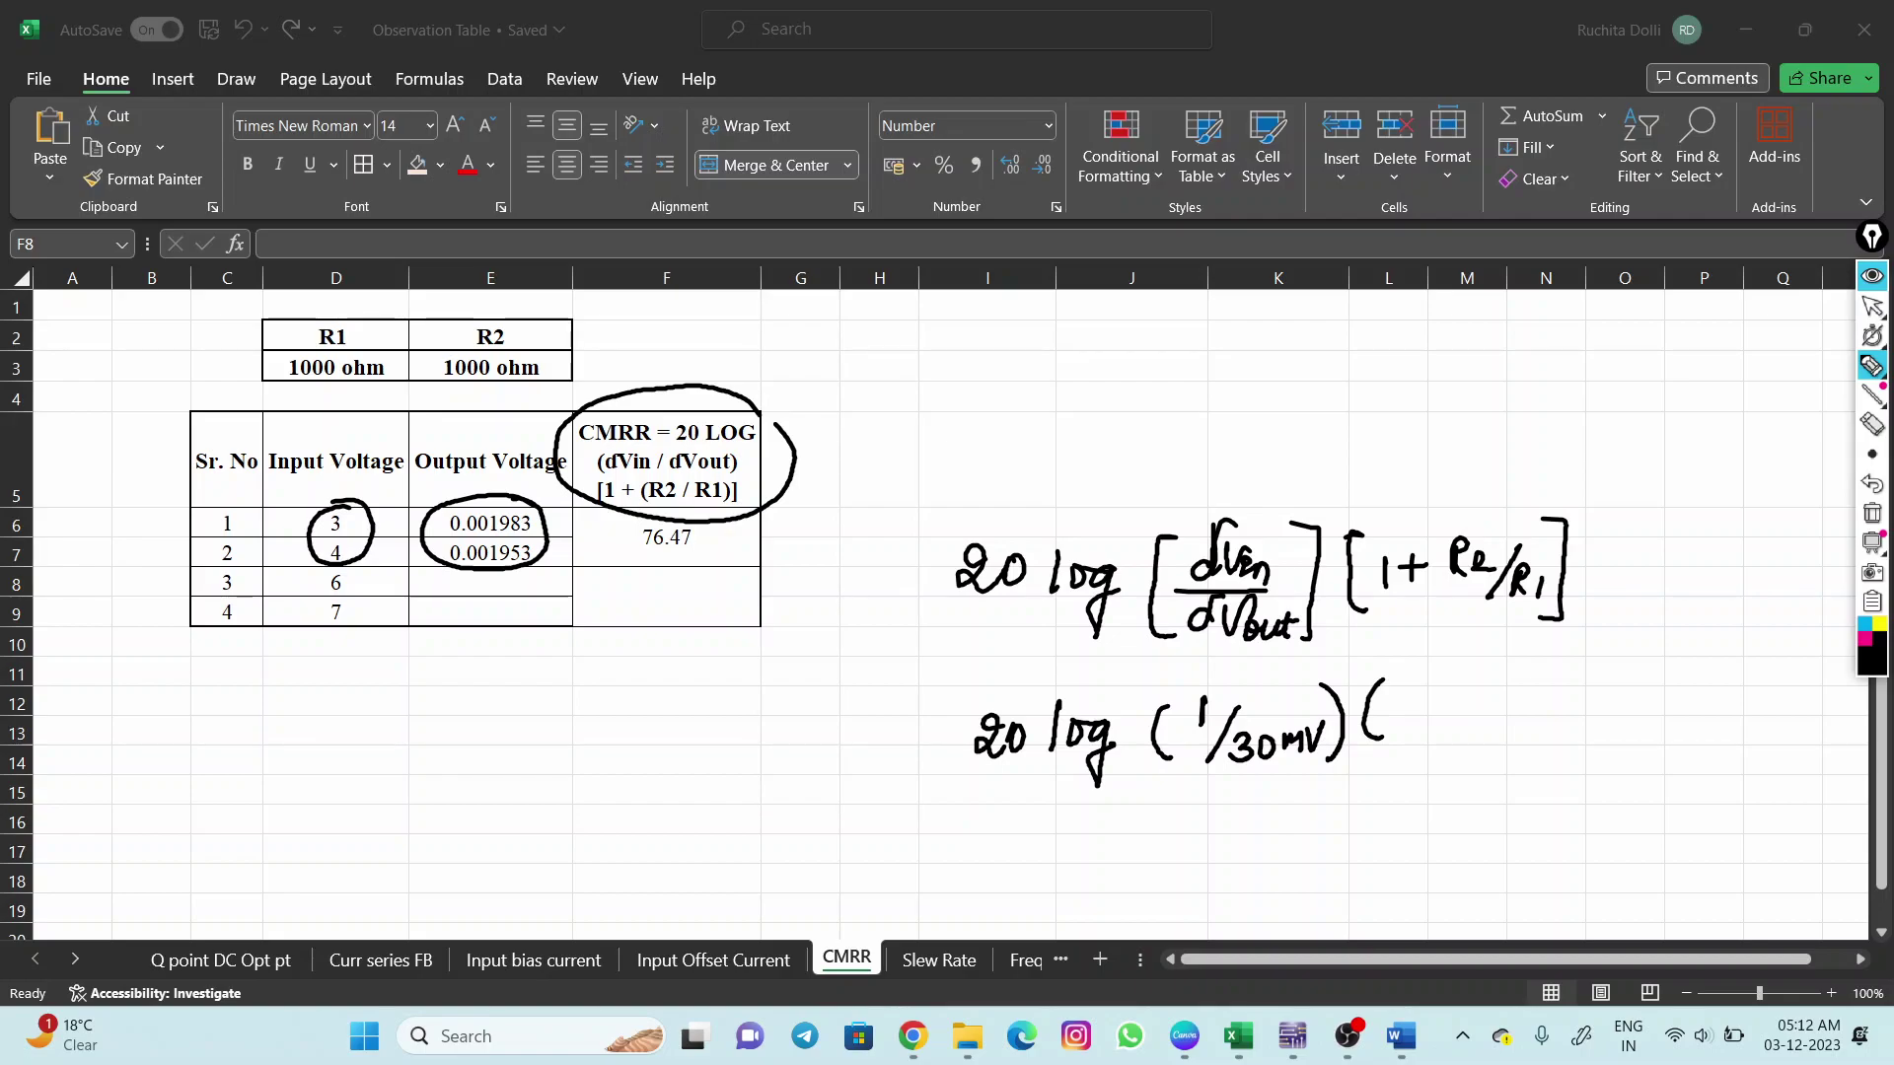
pyautogui.moveTo(1392, 696); pyautogui.dragTo(1421, 738)
pyautogui.moveTo(900, 740); pyautogui.dragTo(919, 751)
pyautogui.moveTo(894, 567); pyautogui.dragTo(909, 567)
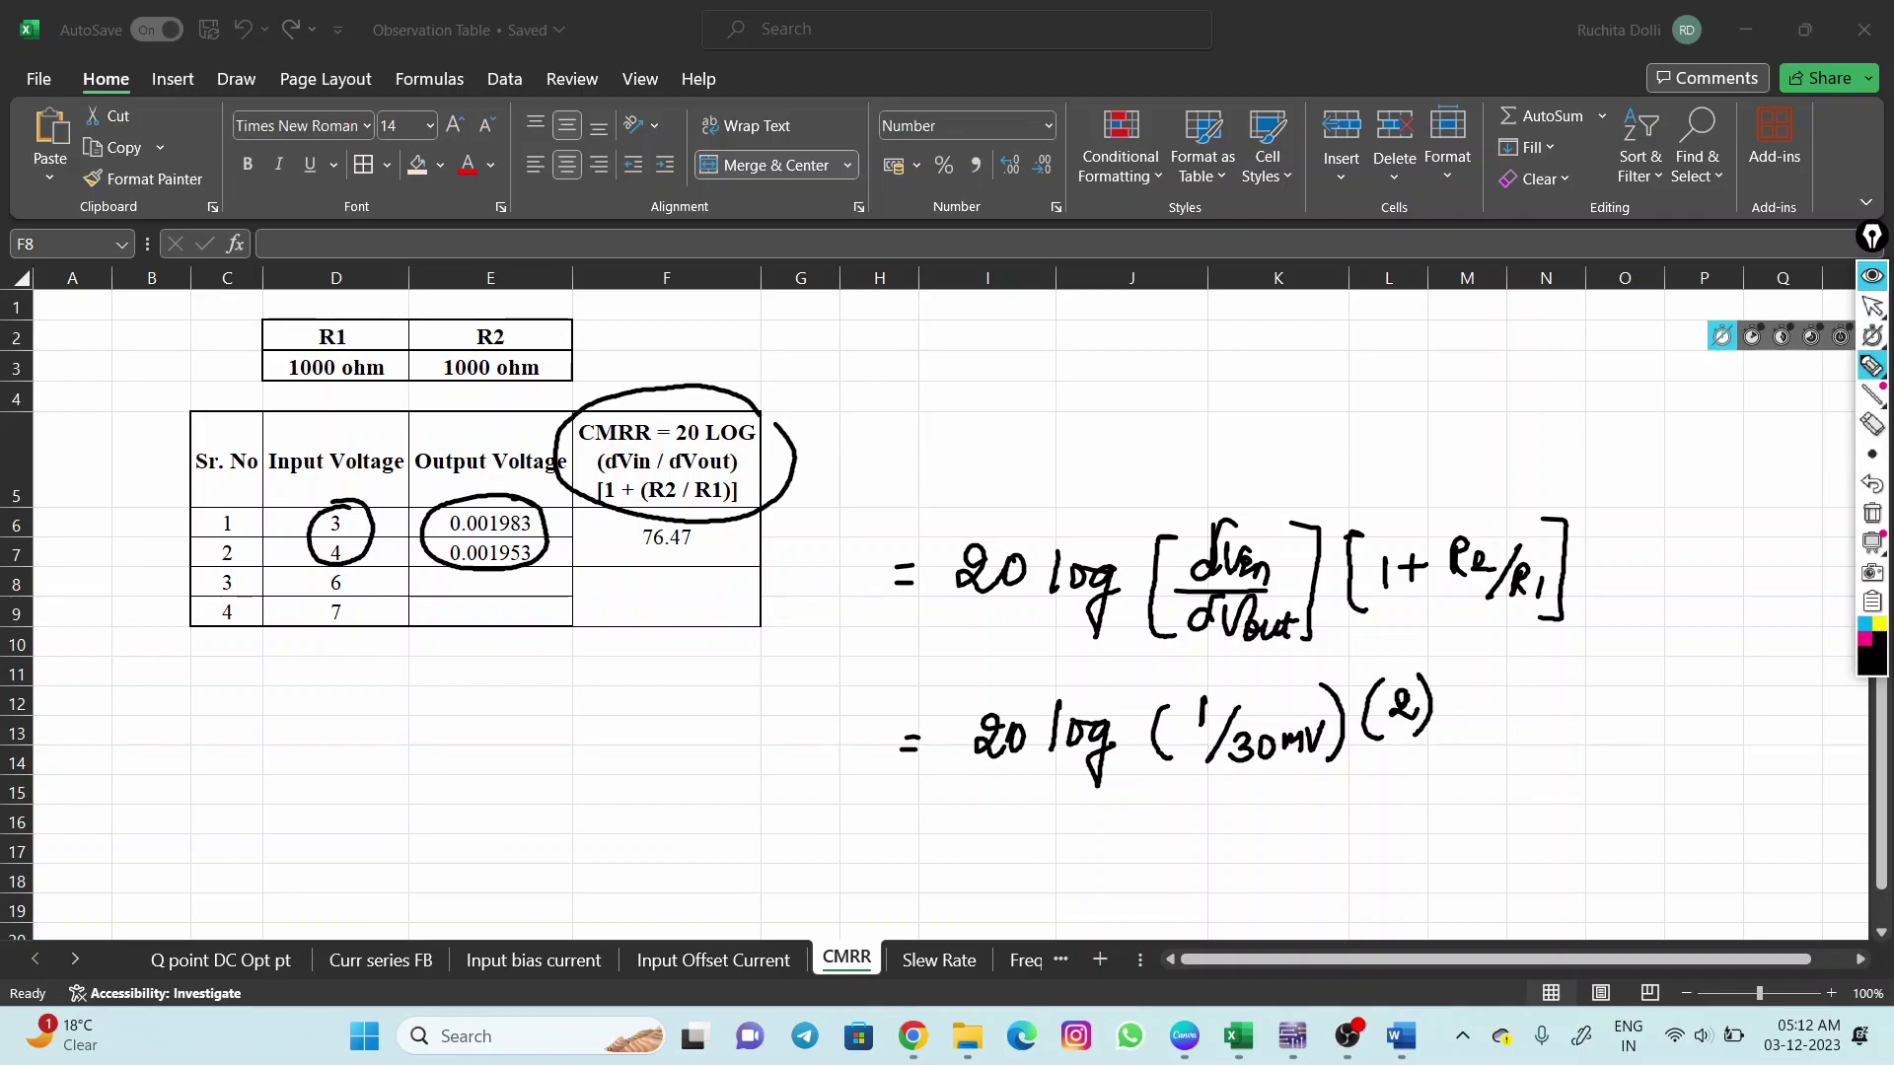
# Clear the ink, switch to Multisim, open the CMRR design and place the XMM1 multimeter readout beside the circuit.
pyautogui.click(1871, 306)
pyautogui.click(1871, 513)
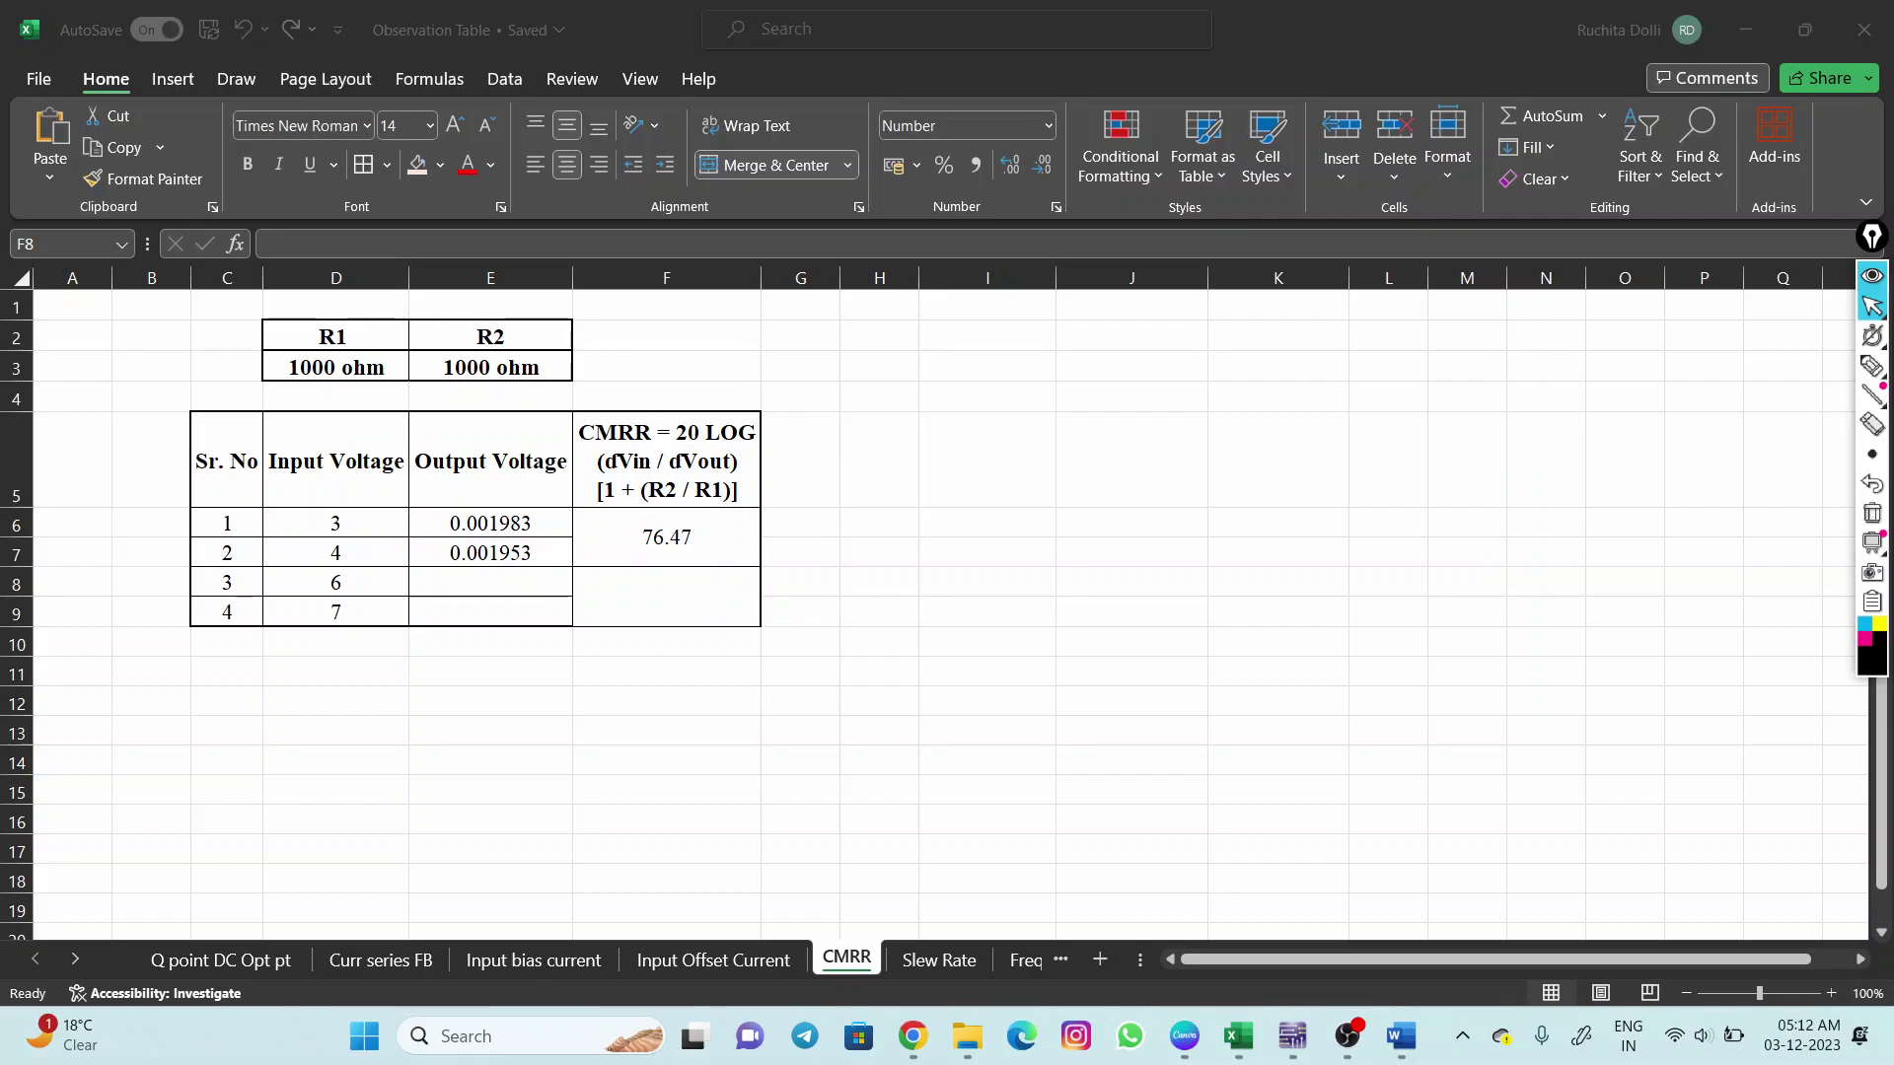
pyautogui.click(1292, 1035)
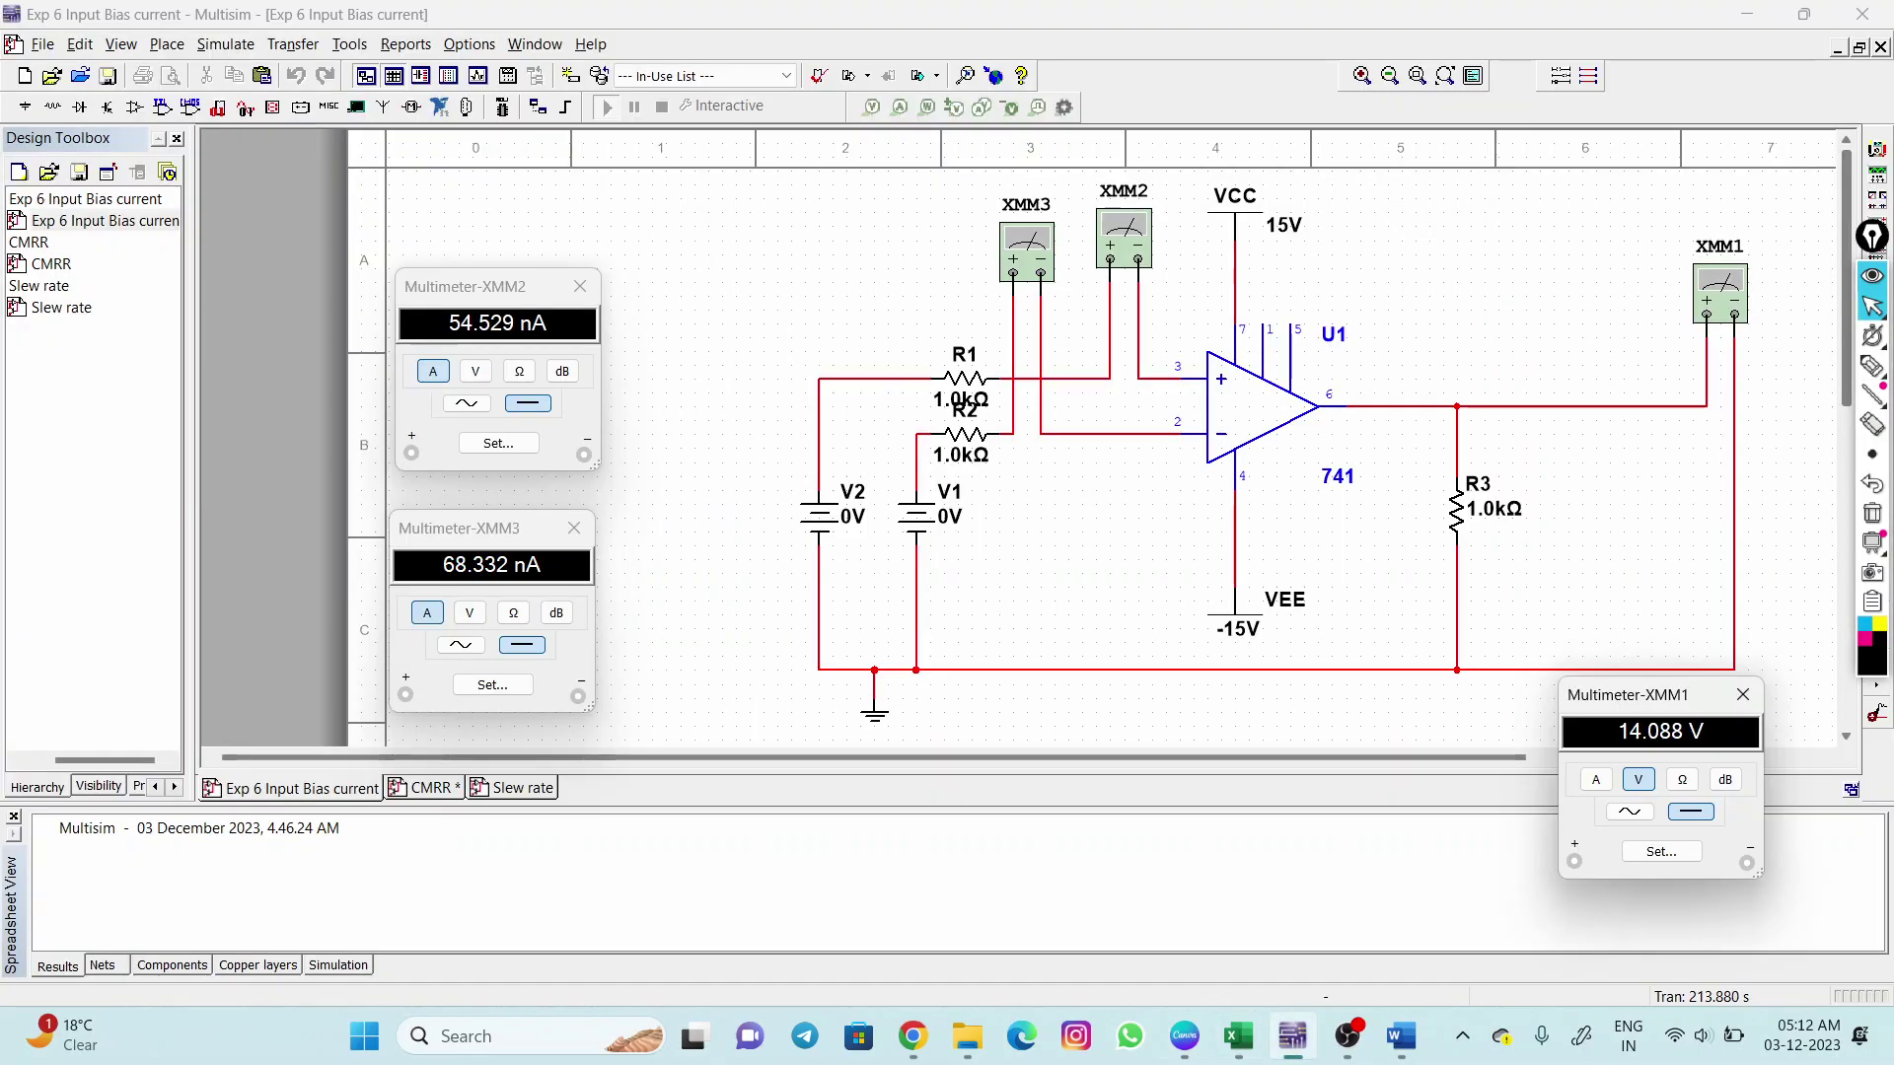
pyautogui.hotkey('ctrl', 'Tab')
pyautogui.moveTo(1214, 359); pyautogui.dragTo(1436, 462)
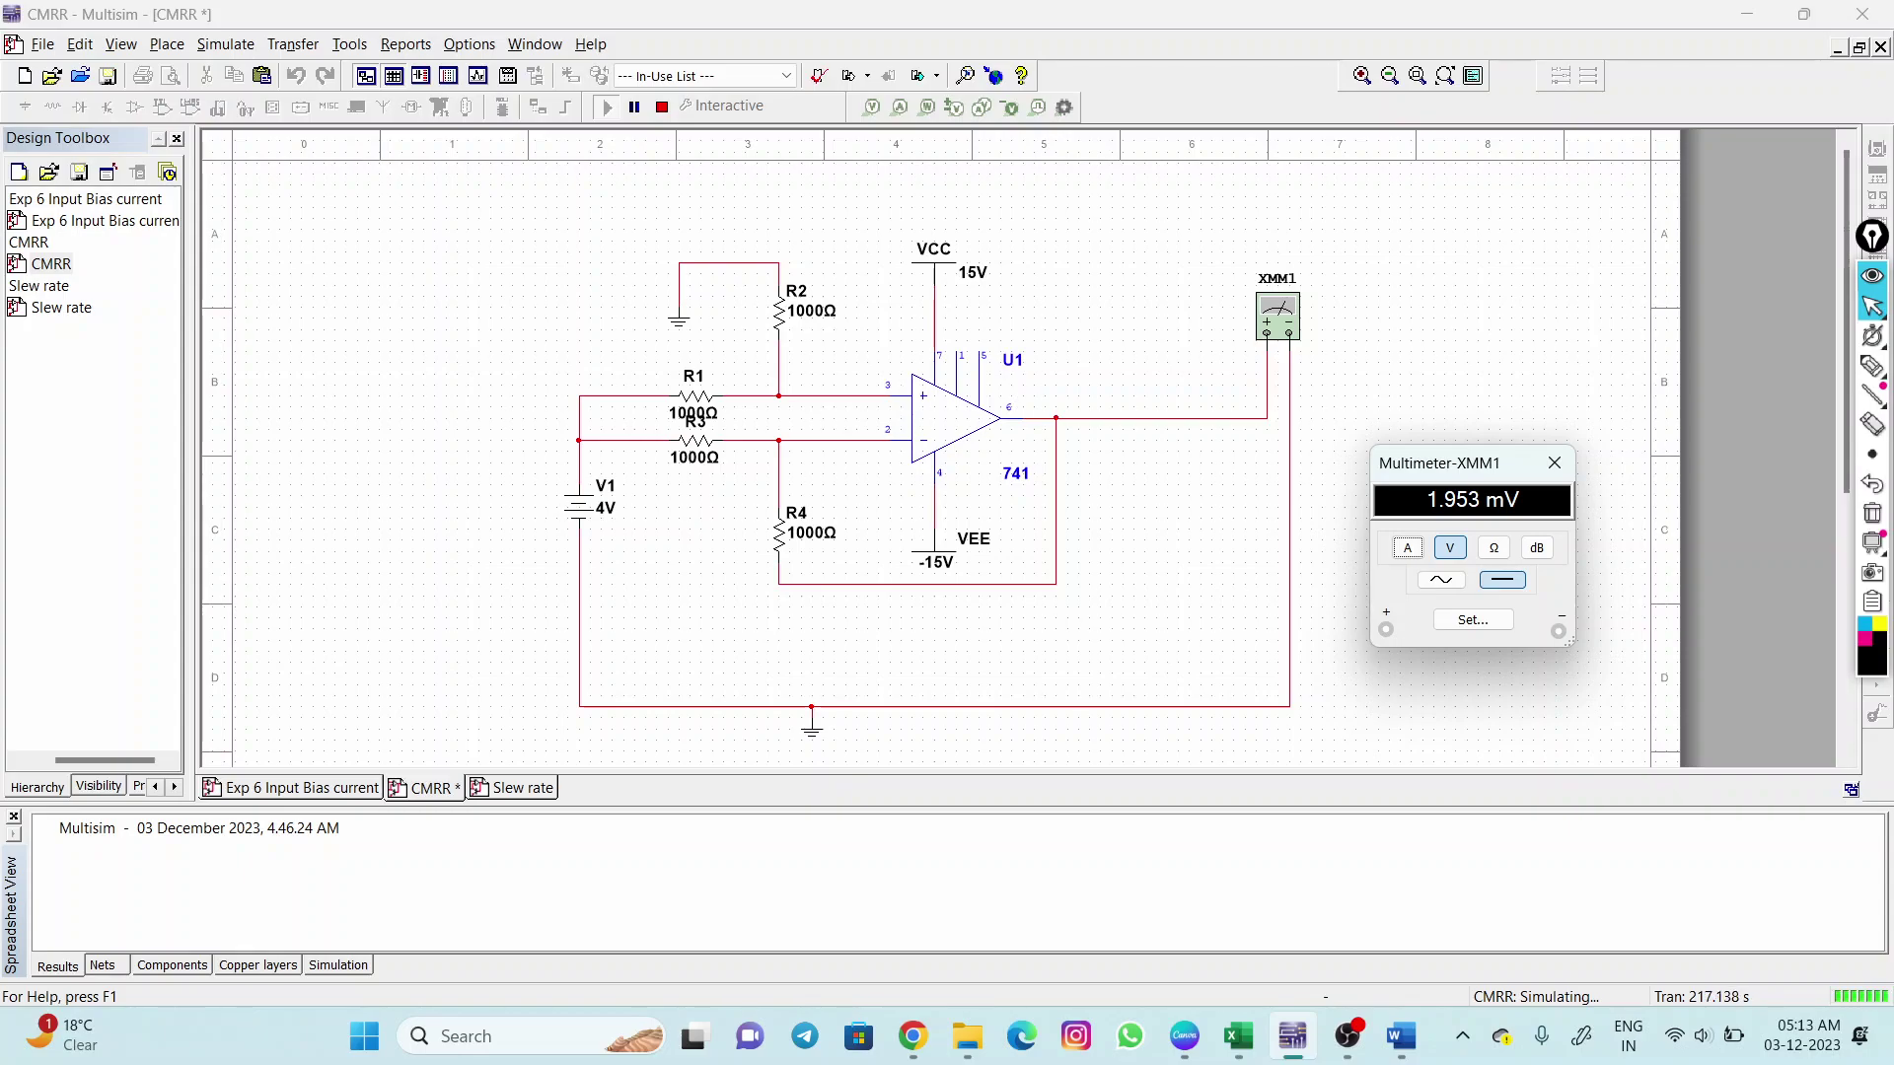
# Stop the simulation, set the DC source V1 to 3 V and run the CMRR simulation again.
pyautogui.click(661, 106)
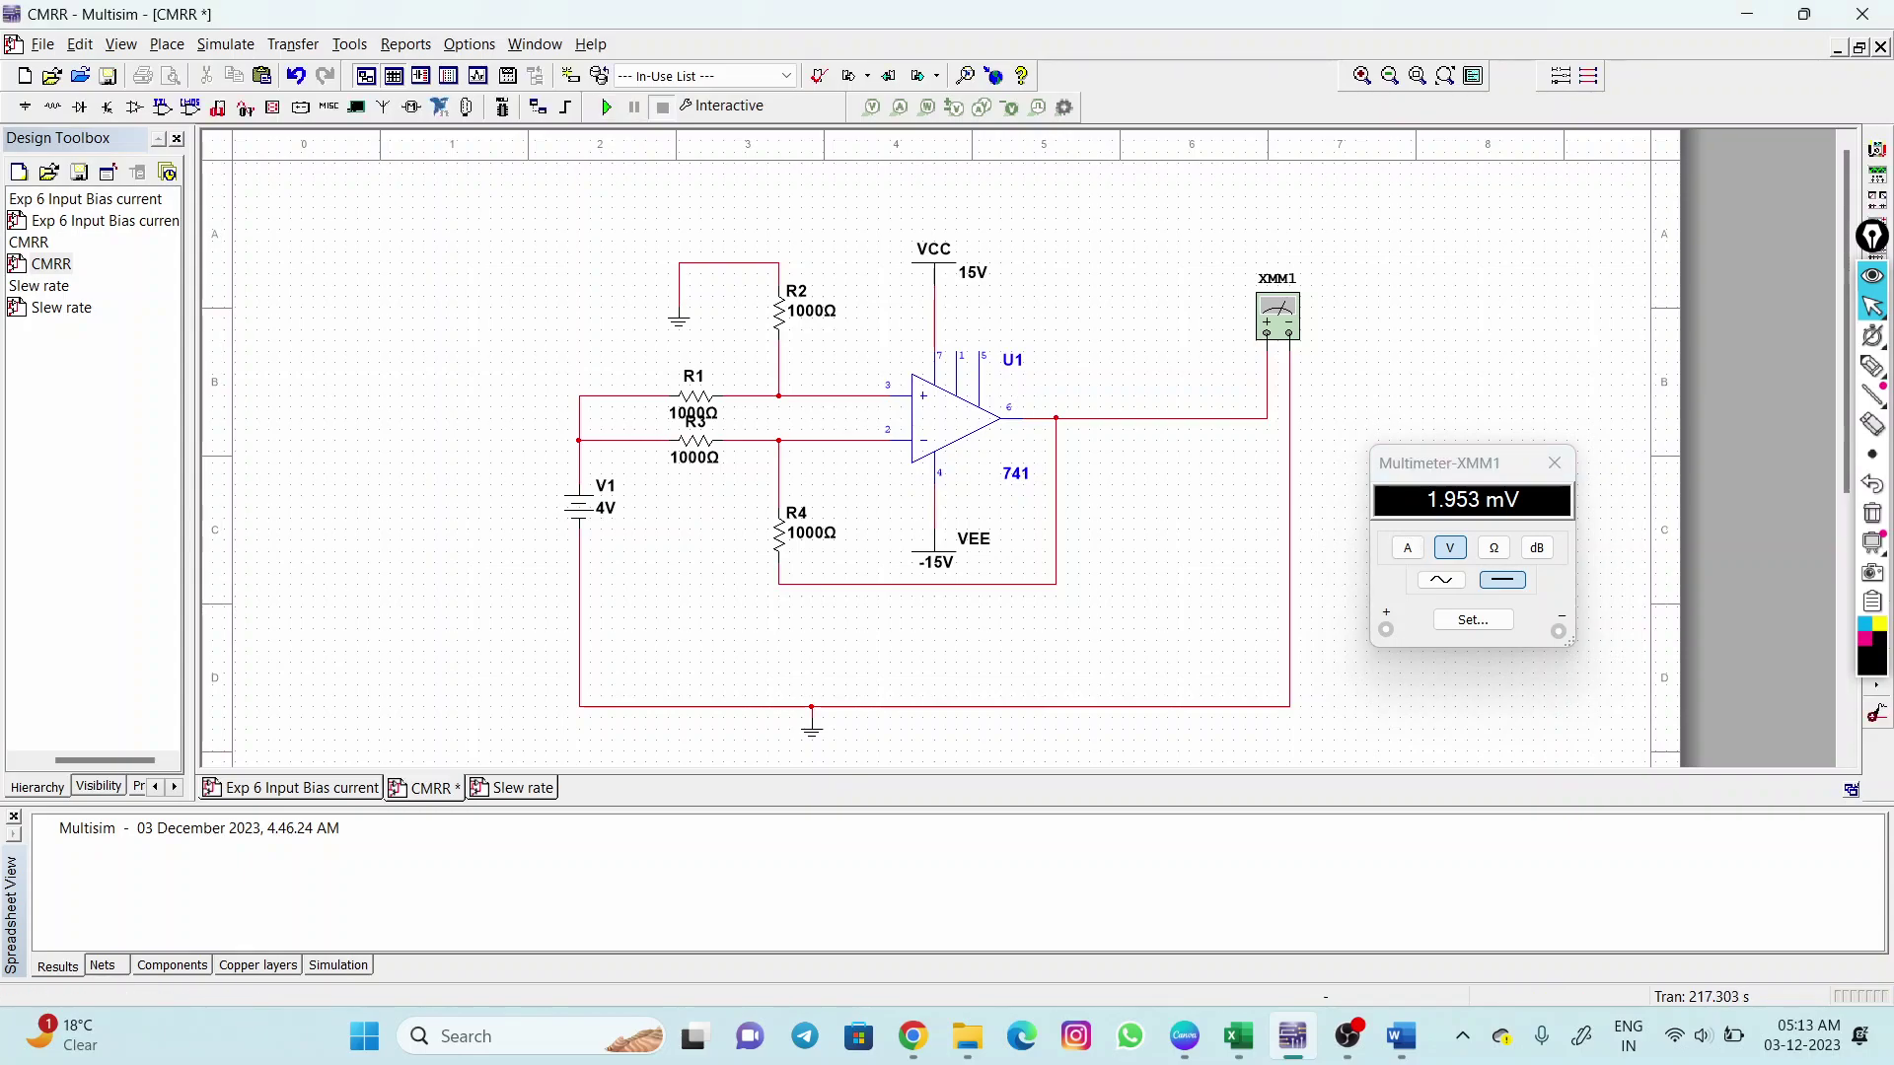
pyautogui.click(582, 506)
pyautogui.doubleClick(582, 506)
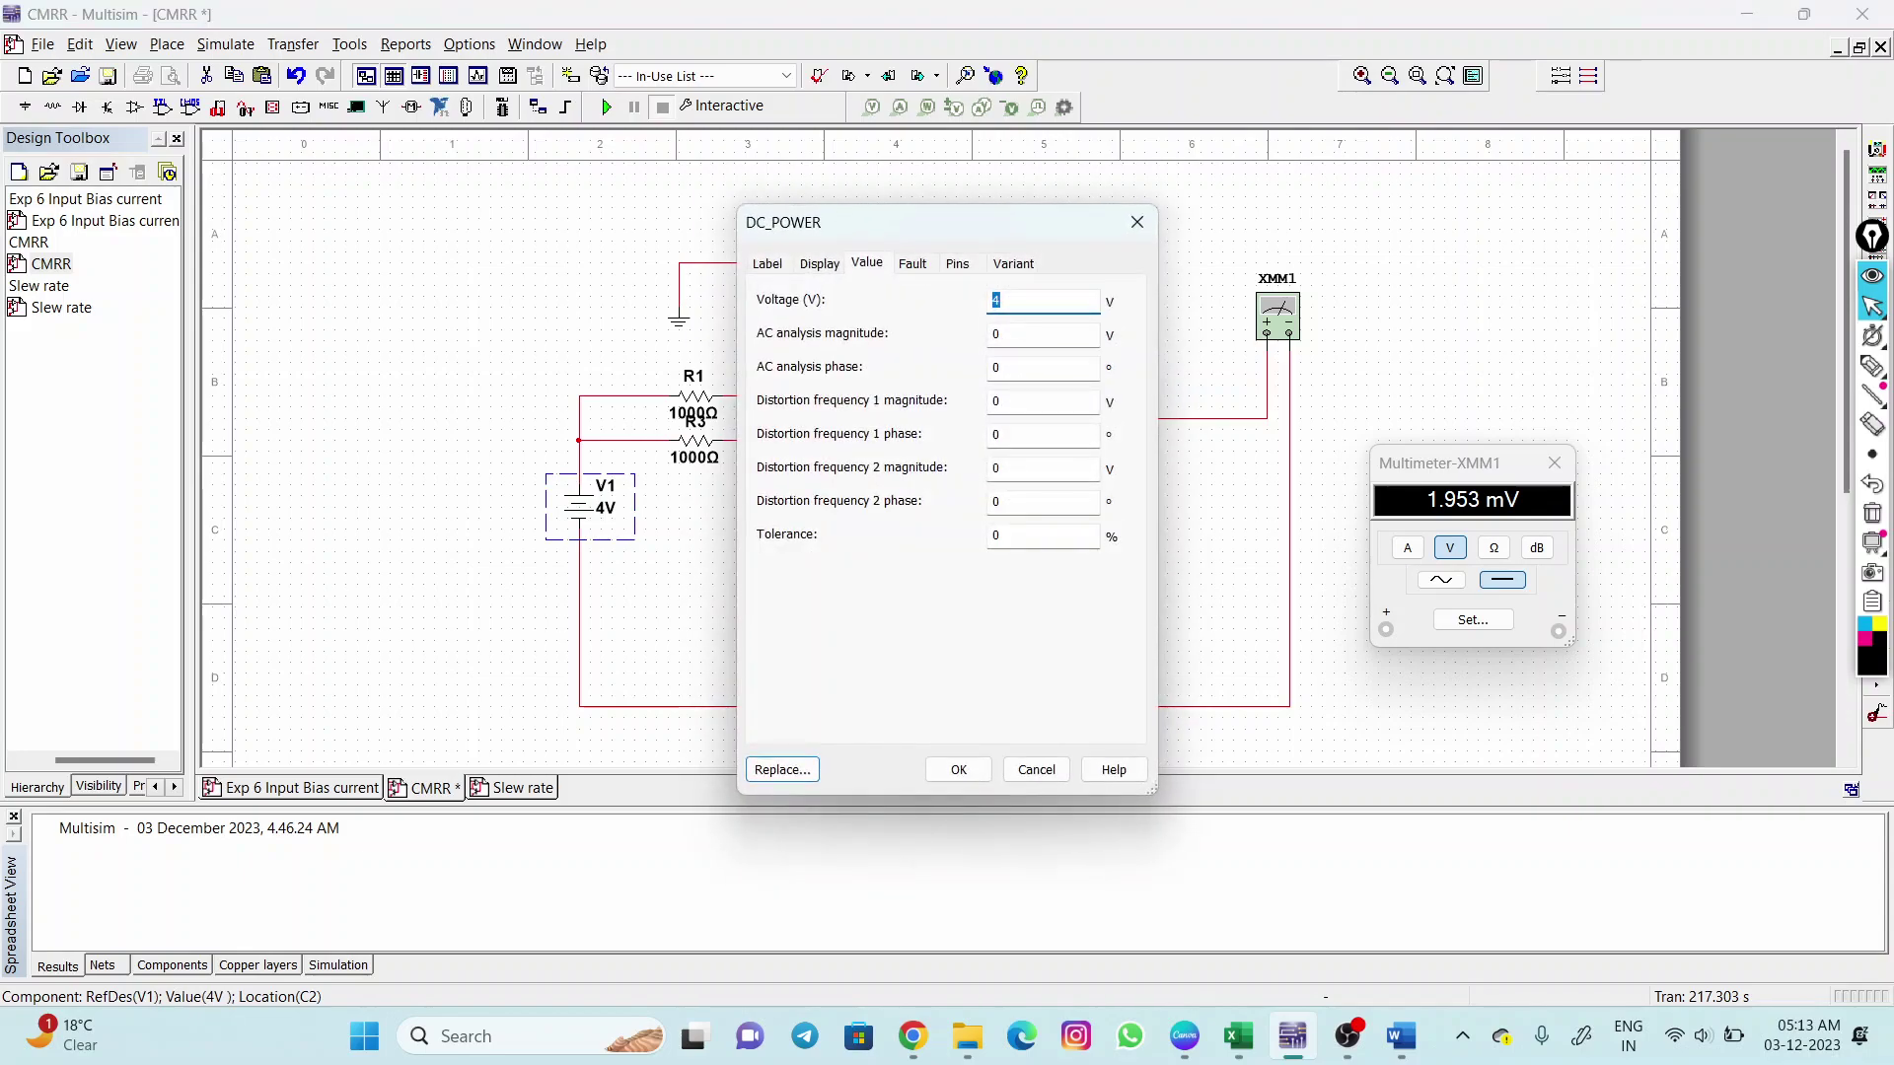
pyautogui.write('3')
pyautogui.click(958, 769)
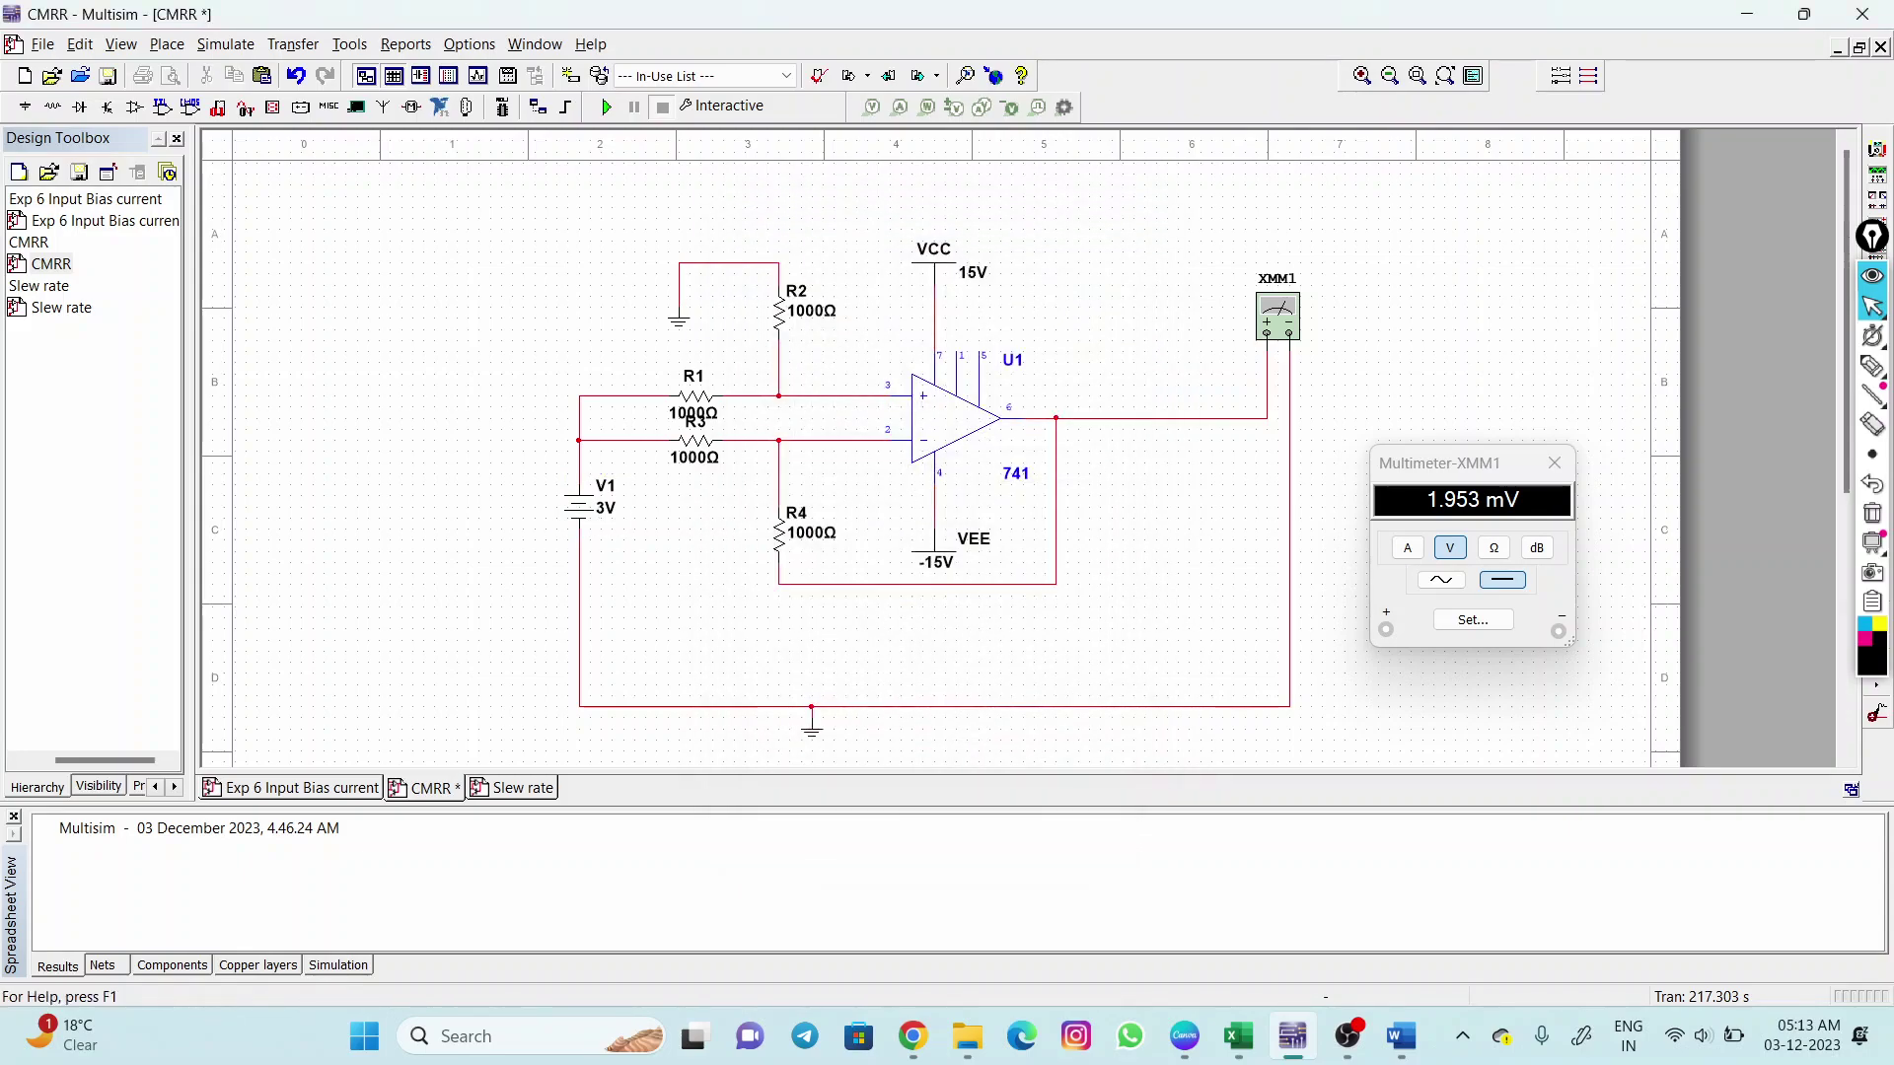
pyautogui.press('F5')
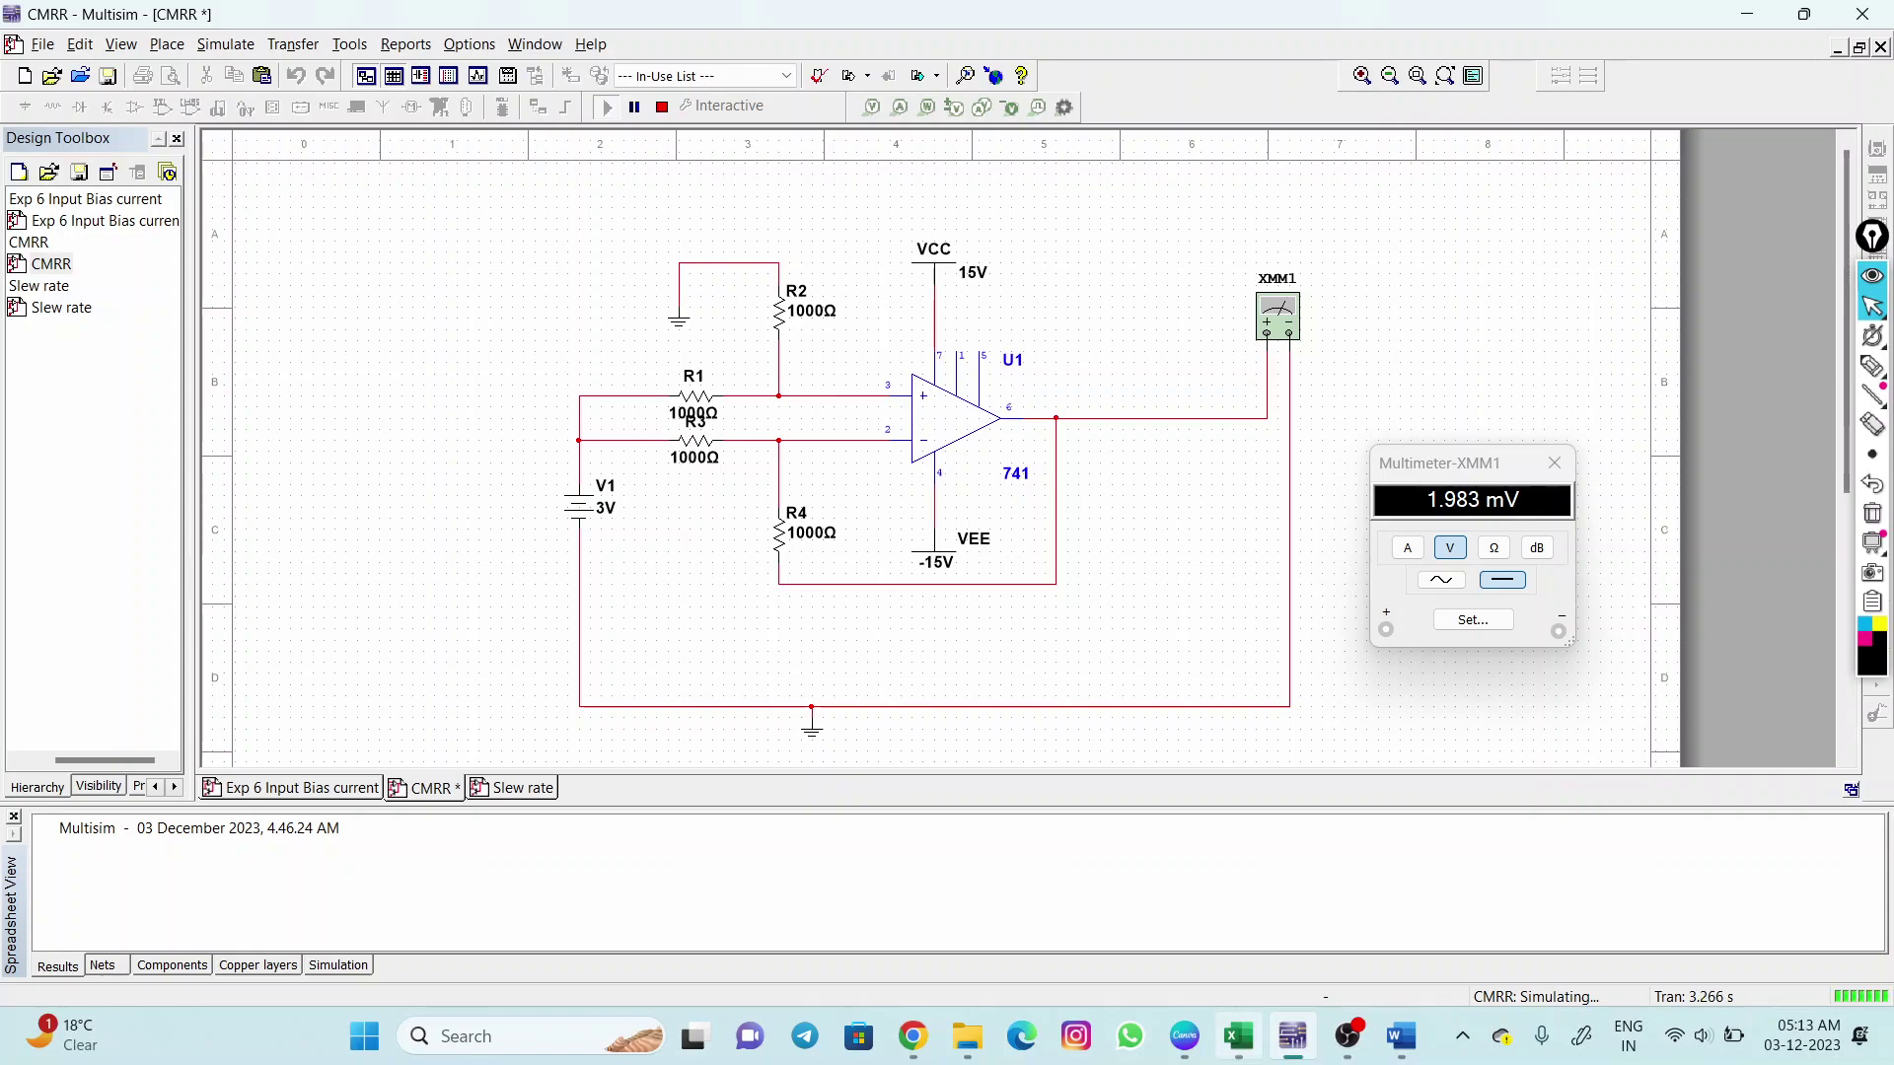
# Switch to the blank Word document and handwrite "Slew Rate → Rate of change of o/p" with the unit "V/µsec" beneath it.
pyautogui.click(1400, 1035)
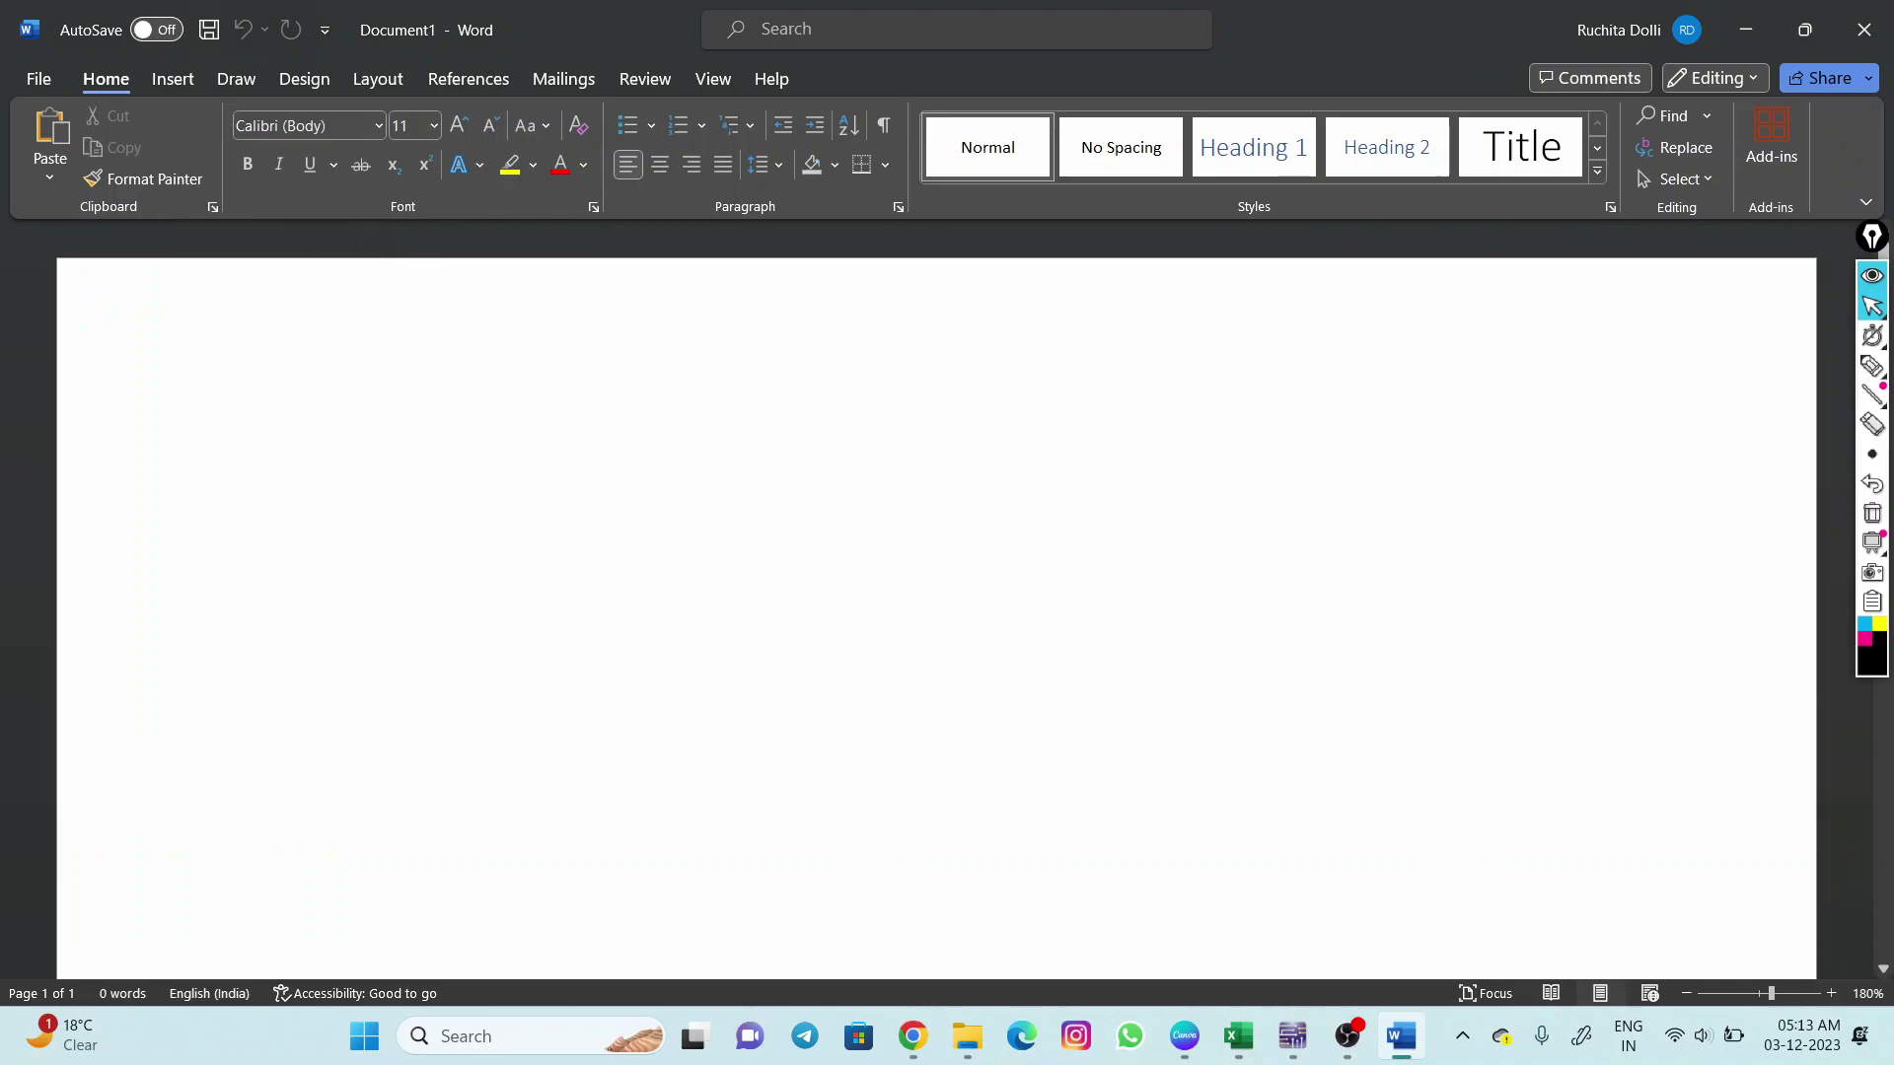
pyautogui.click(1872, 366)
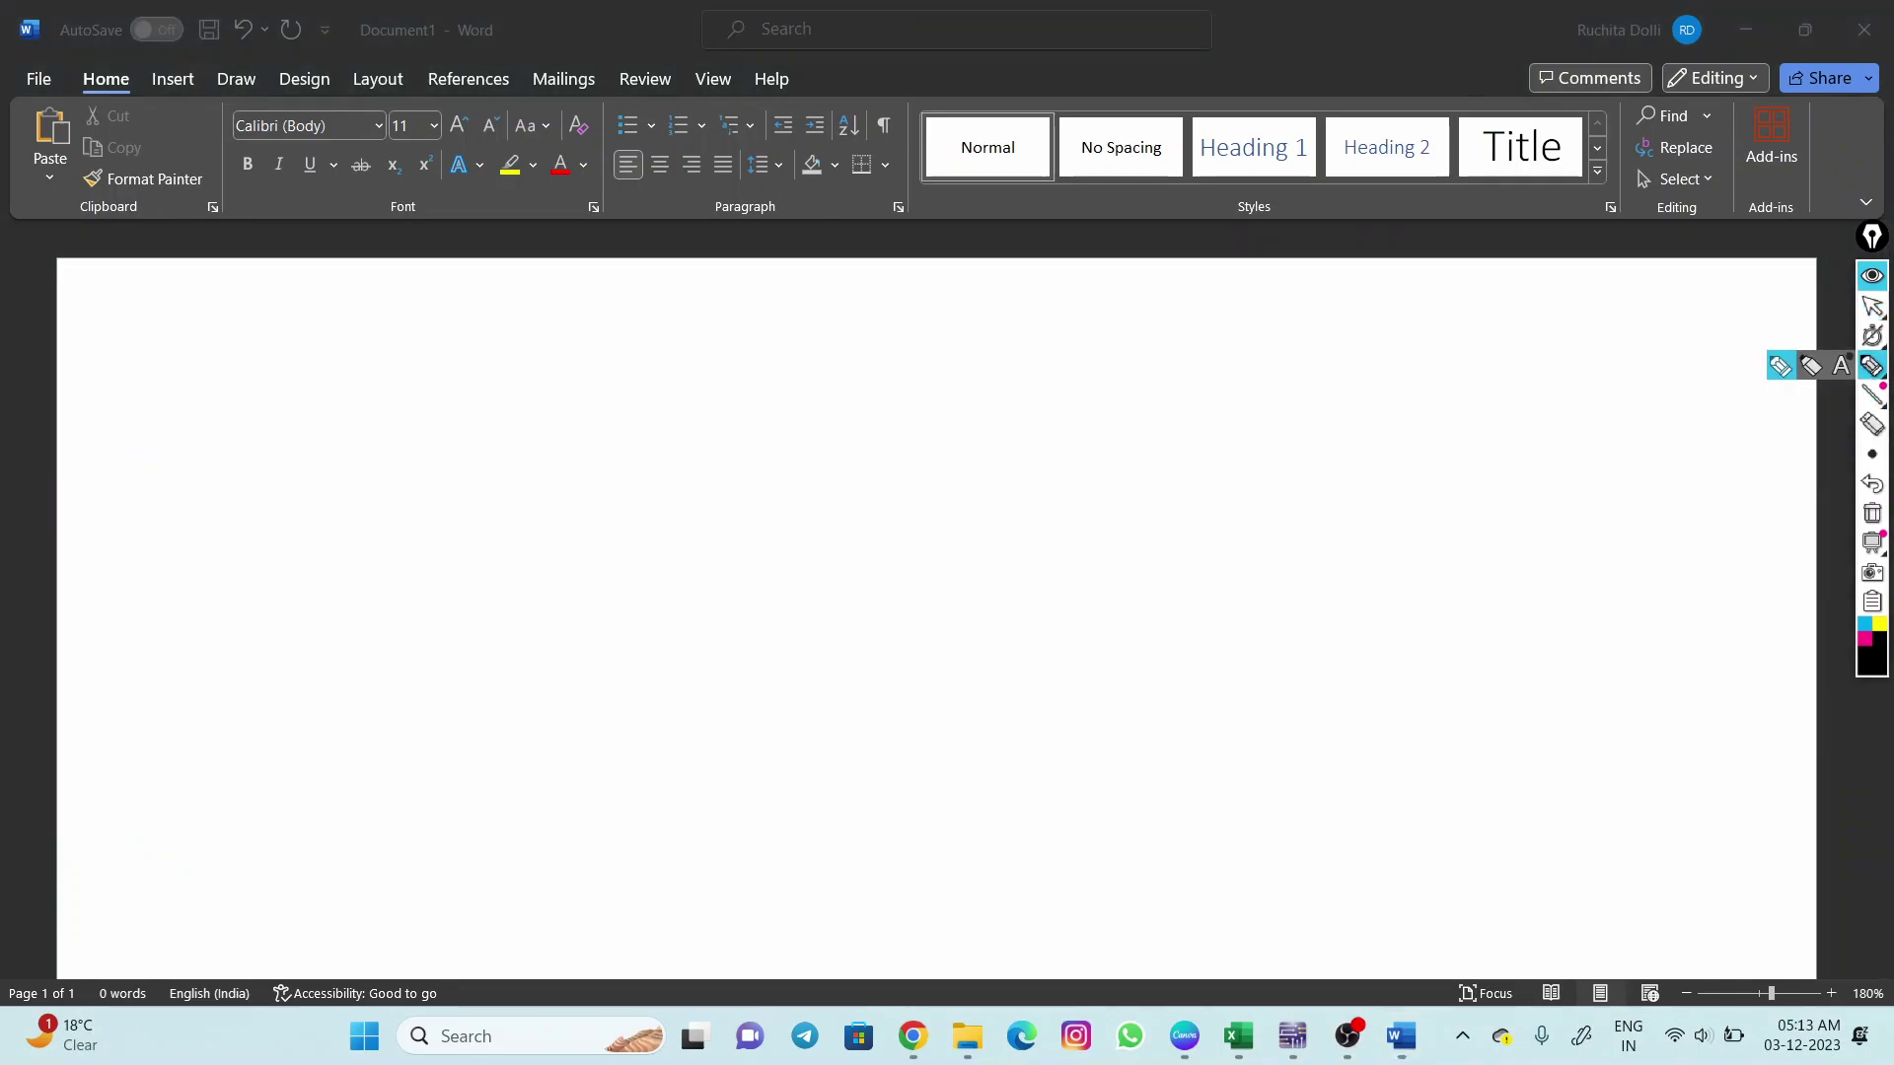
pyautogui.moveTo(318, 369)
pyautogui.mouseDown()
pyautogui.moveTo(288, 426)
pyautogui.moveTo(412, 390)
pyautogui.mouseUp()
pyautogui.moveTo(452, 397)
pyautogui.mouseDown()
pyautogui.moveTo(532, 361)
pyautogui.moveTo(566, 400)
pyautogui.moveTo(544, 371)
pyautogui.moveTo(673, 395)
pyautogui.mouseUp()
pyautogui.moveTo(656, 387)
pyautogui.mouseDown()
pyautogui.moveTo(752, 387)
pyautogui.moveTo(784, 411)
pyautogui.moveTo(903, 385)
pyautogui.mouseUp()
pyautogui.moveTo(919, 355)
pyautogui.mouseDown()
pyautogui.moveTo(911, 427)
pyautogui.moveTo(933, 390)
pyautogui.moveTo(1023, 345)
pyautogui.moveTo(1033, 395)
pyautogui.moveTo(1114, 387)
pyautogui.moveTo(1092, 442)
pyautogui.moveTo(1141, 370)
pyautogui.moveTo(1203, 415)
pyautogui.mouseUp()
pyautogui.moveTo(1203, 375); pyautogui.dragTo(1221, 410)
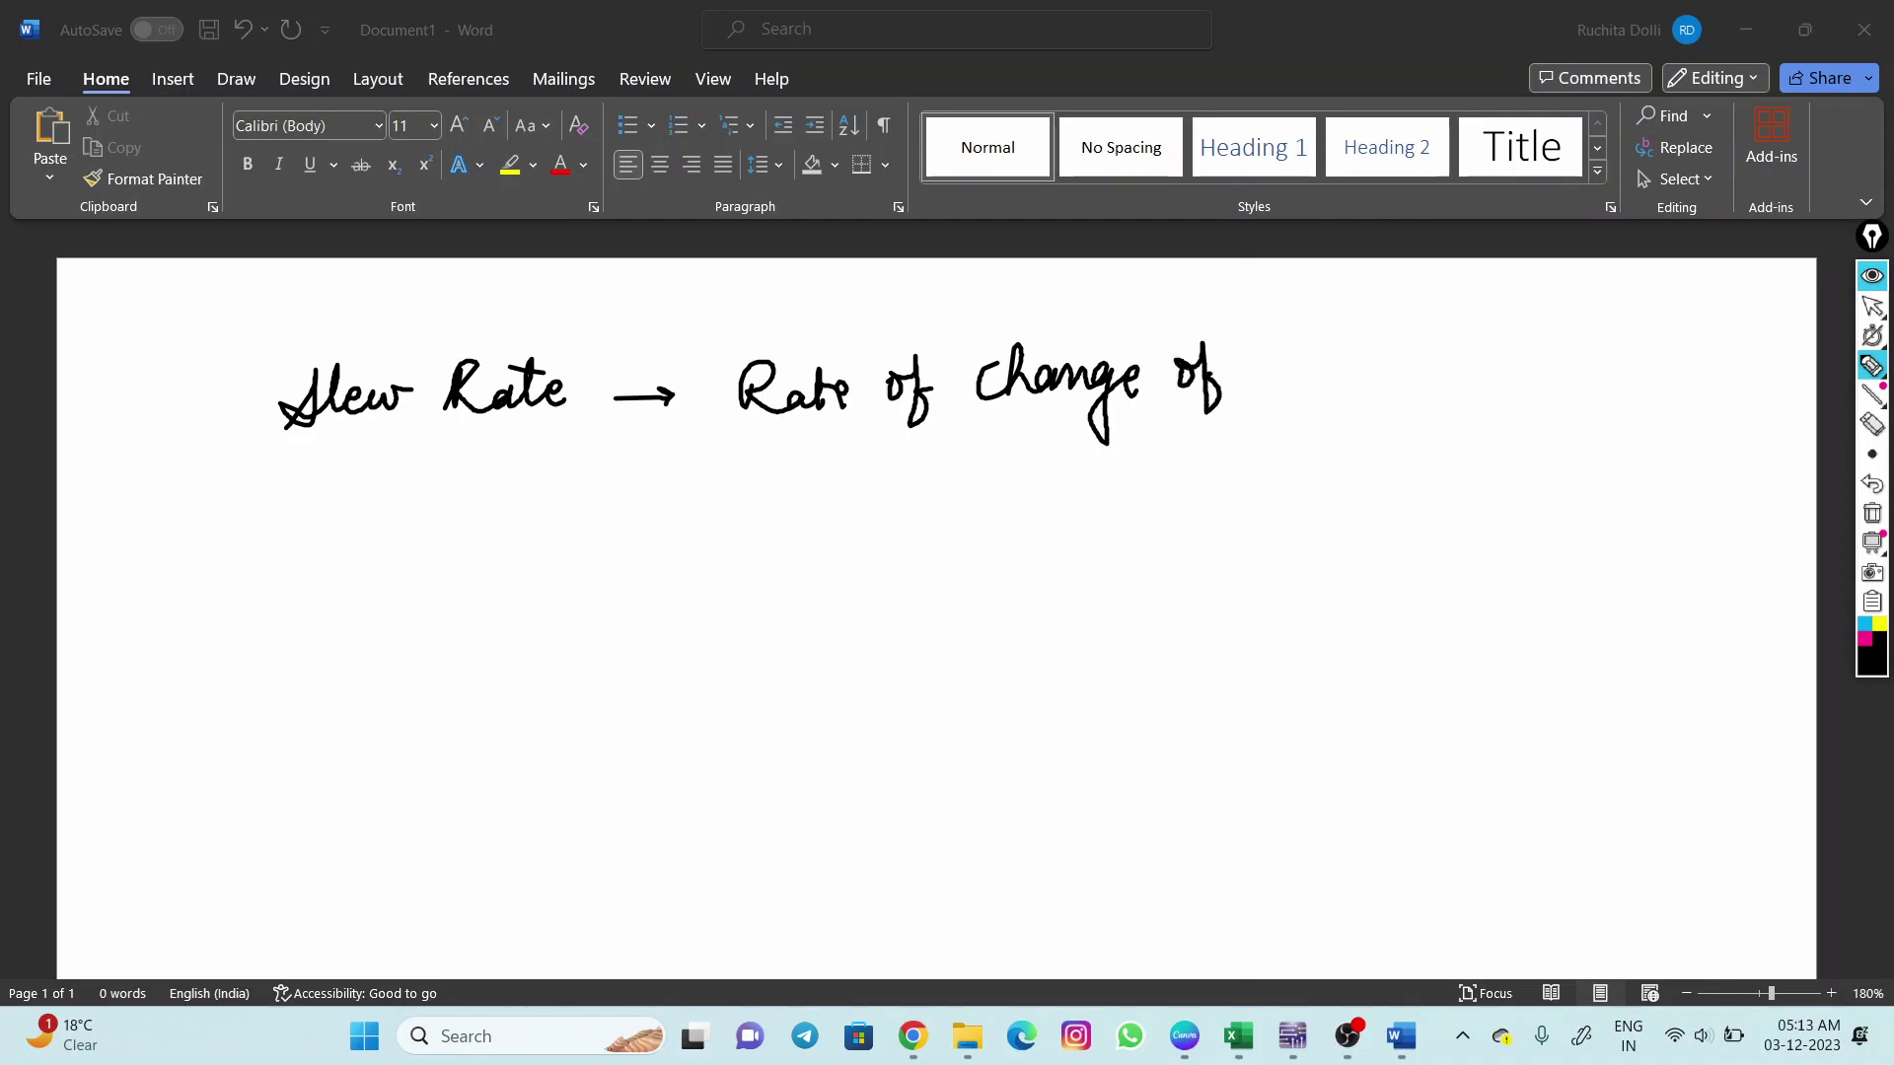
pyautogui.moveTo(1277, 349); pyautogui.dragTo(1286, 345)
pyautogui.moveTo(1312, 341)
pyautogui.mouseDown()
pyautogui.moveTo(1314, 402)
pyautogui.moveTo(1333, 367)
pyautogui.mouseUp()
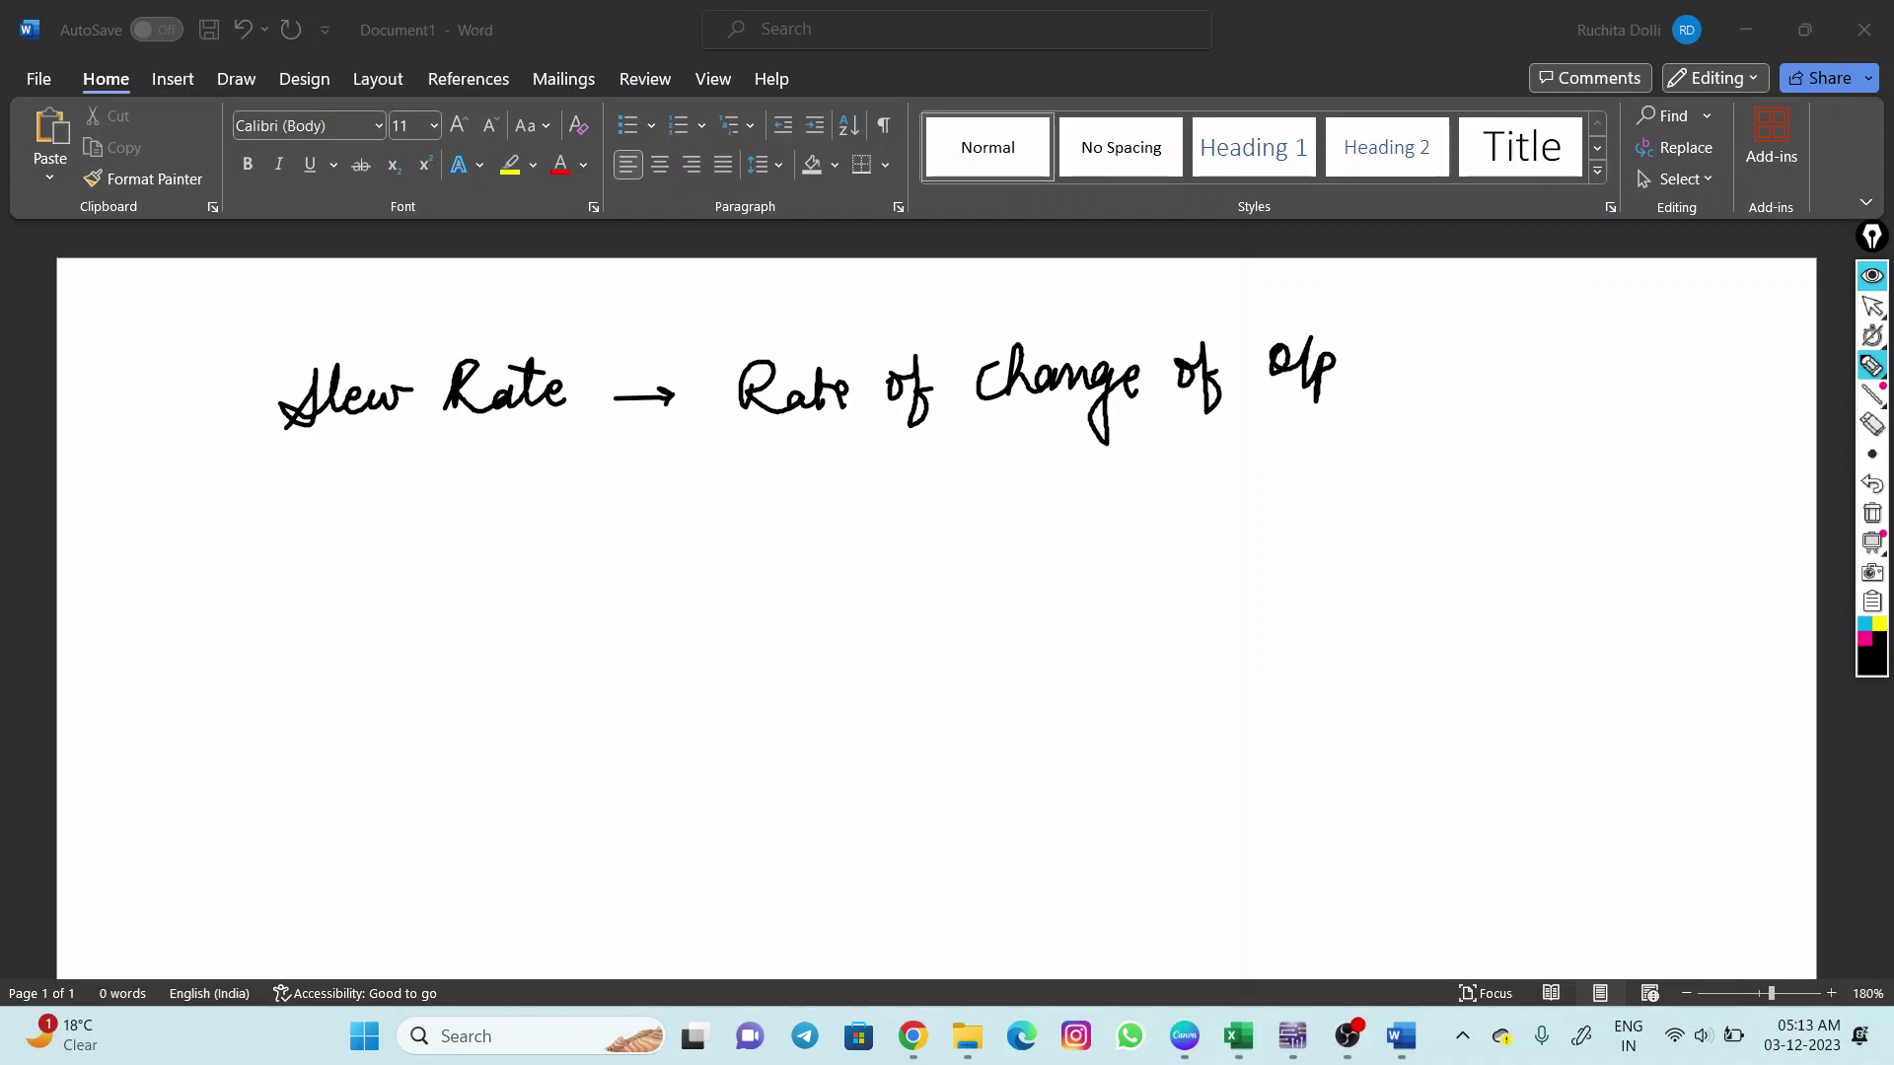
pyautogui.moveTo(913, 514)
pyautogui.mouseDown()
pyautogui.moveTo(943, 510)
pyautogui.moveTo(943, 573)
pyautogui.moveTo(989, 544)
pyautogui.moveTo(1004, 560)
pyautogui.mouseUp()
pyautogui.moveTo(1010, 538)
pyautogui.mouseDown()
pyautogui.moveTo(1020, 560)
pyautogui.moveTo(1051, 558)
pyautogui.mouseUp()
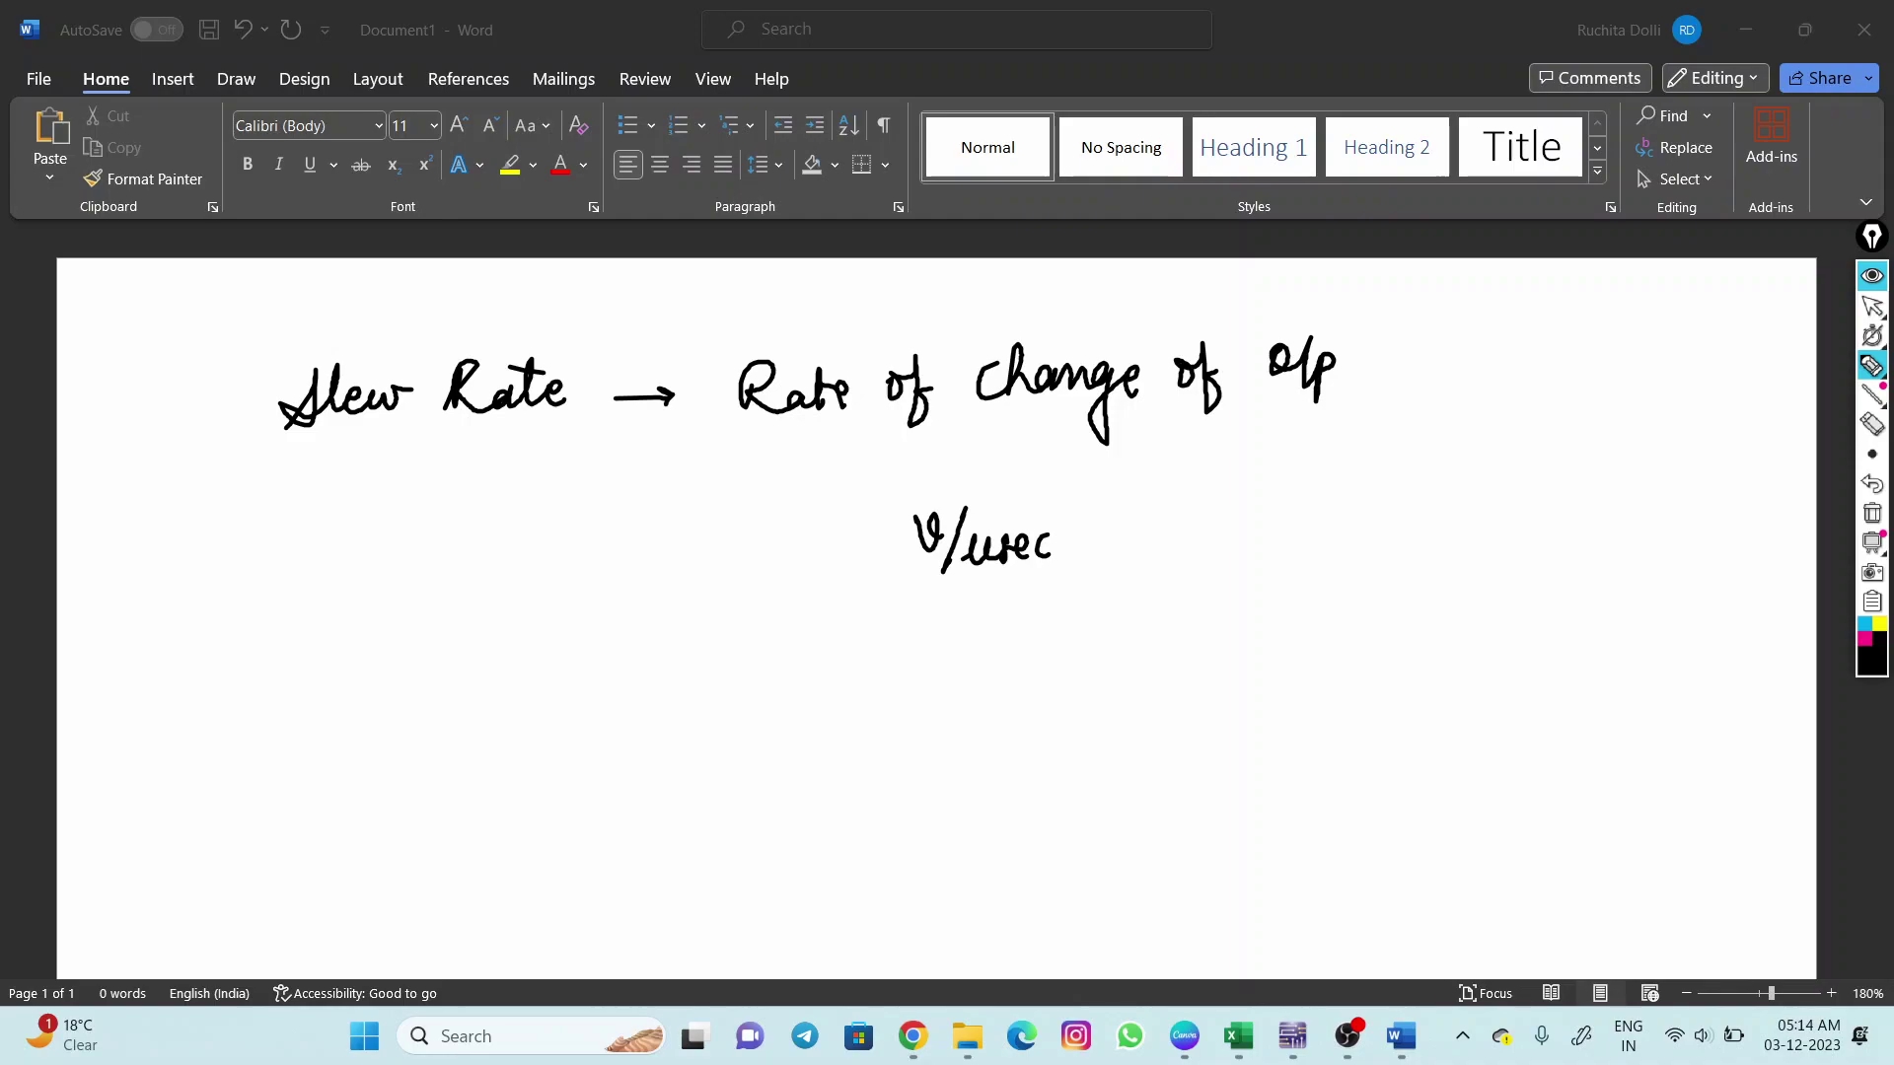
# Draw an op-amp symbol below the heading with an output line and − and + inputs, and tick the inverting input.
pyautogui.moveTo(568, 640)
pyautogui.mouseDown()
pyautogui.moveTo(574, 765)
pyautogui.moveTo(628, 684)
pyautogui.moveTo(571, 769)
pyautogui.mouseUp()
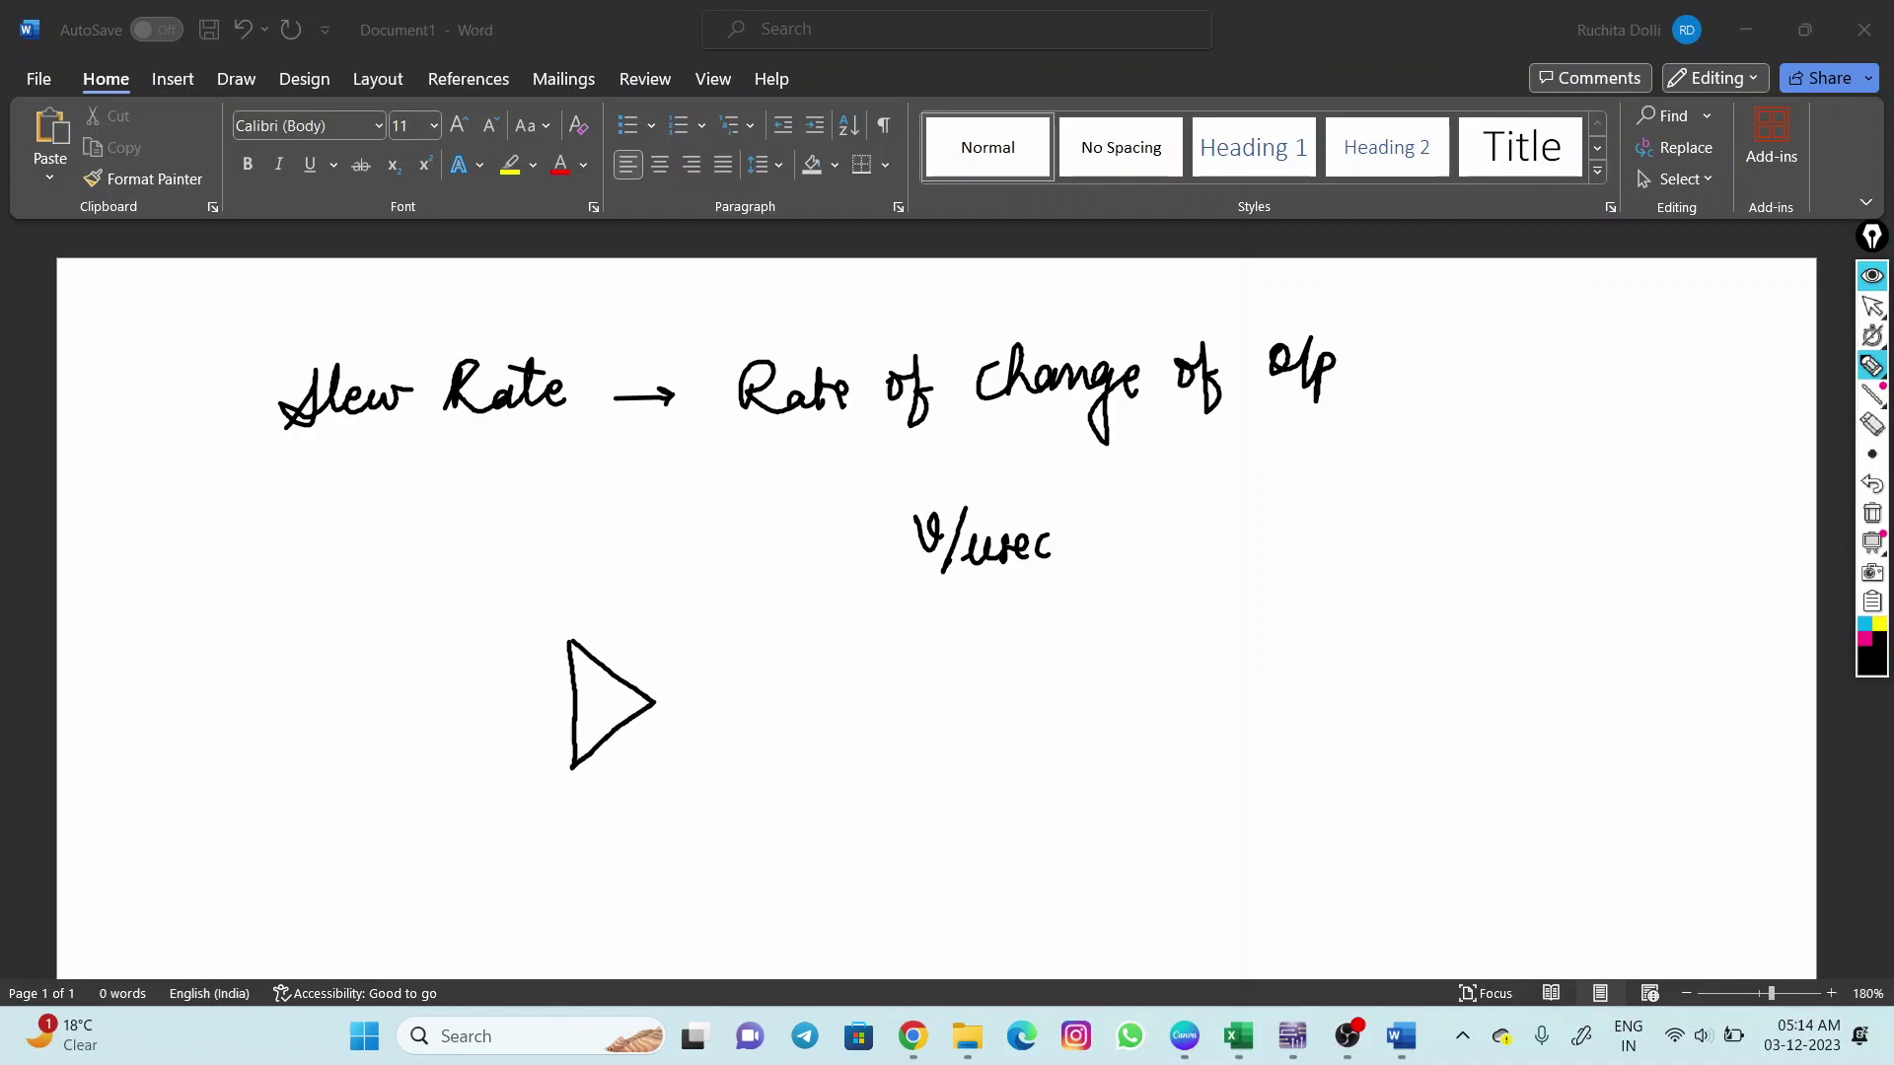
pyautogui.moveTo(654, 701); pyautogui.dragTo(738, 700)
pyautogui.moveTo(522, 668); pyautogui.dragTo(566, 668)
pyautogui.moveTo(514, 732); pyautogui.dragTo(574, 731)
pyautogui.moveTo(585, 717)
pyautogui.mouseDown()
pyautogui.moveTo(603, 716)
pyautogui.moveTo(598, 676)
pyautogui.mouseUp()
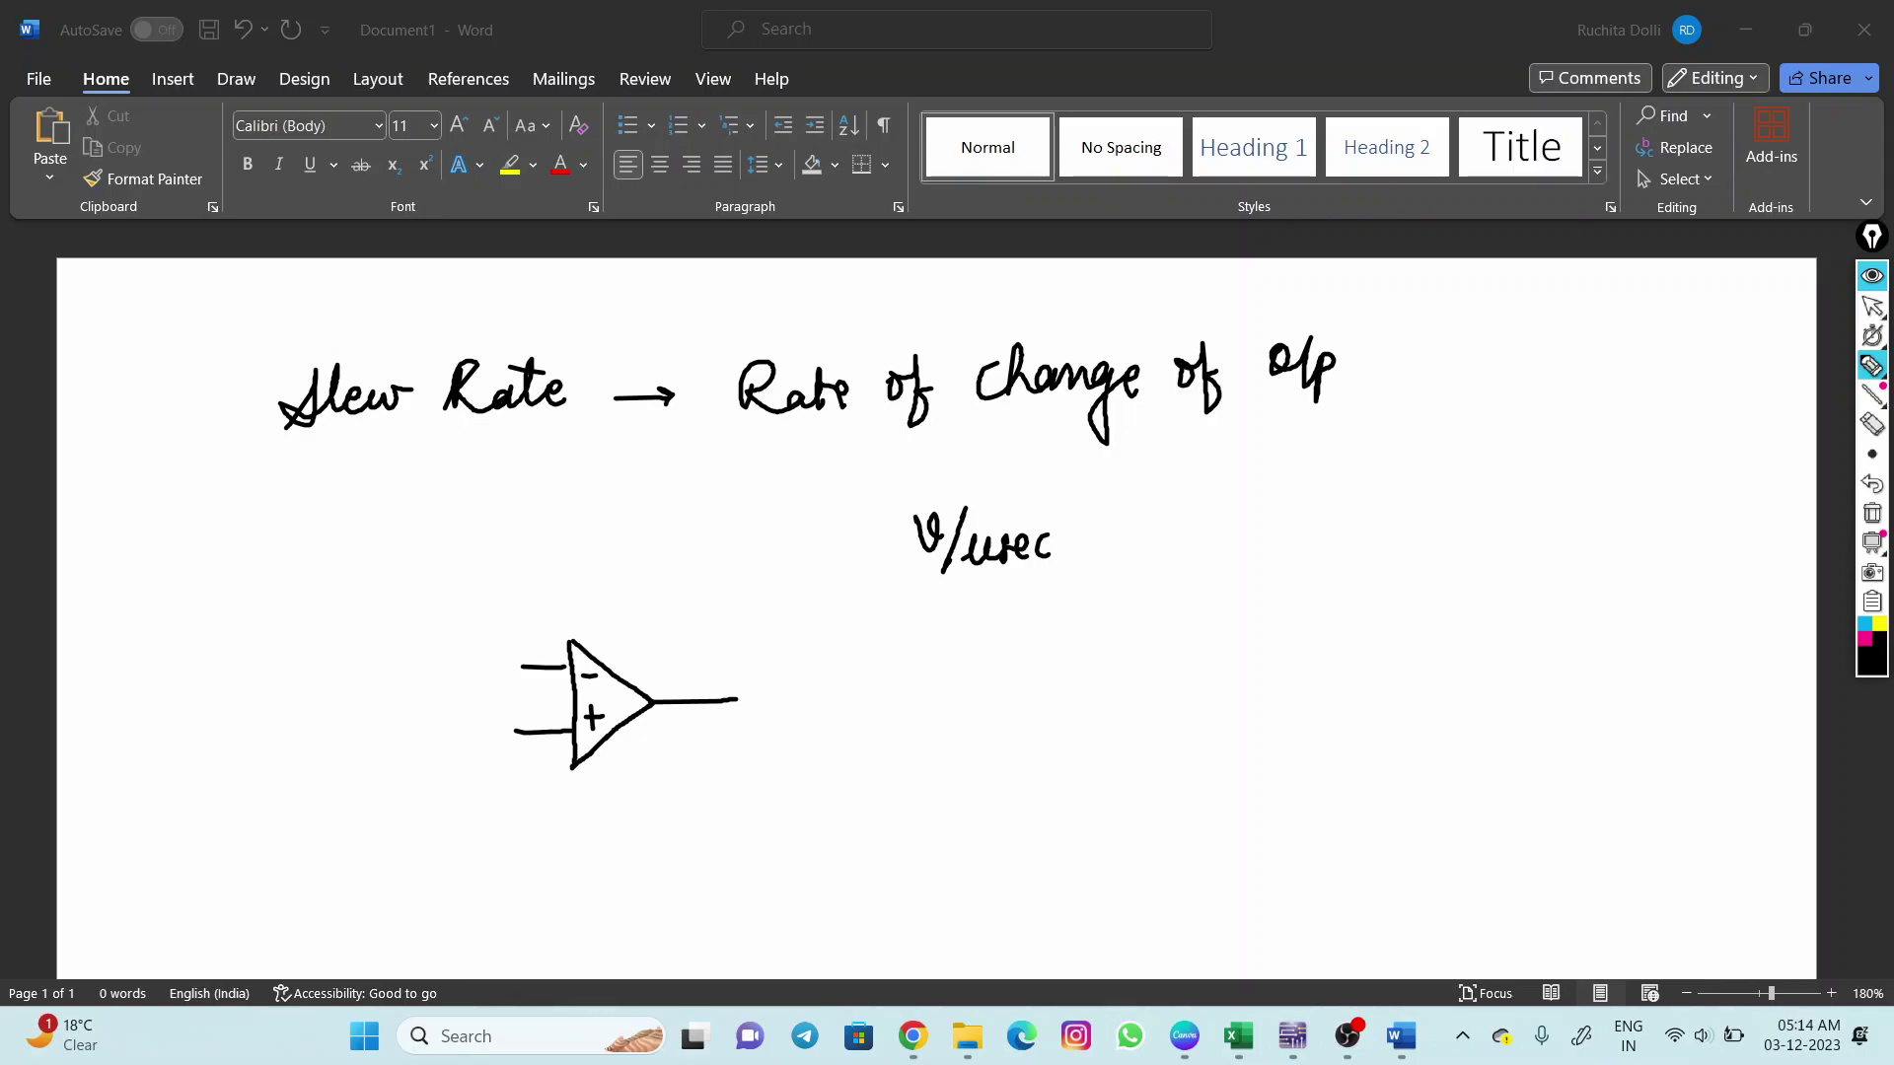
pyautogui.moveTo(511, 623); pyautogui.dragTo(555, 618)
# Sketch a square wave at the op-amp output, label it "Square" with an arrow, and write "o/p saturated" above the op-amp.
pyautogui.moveTo(797, 710)
pyautogui.mouseDown()
pyautogui.moveTo(795, 656)
pyautogui.moveTo(857, 655)
pyautogui.moveTo(857, 712)
pyautogui.moveTo(922, 713)
pyautogui.moveTo(972, 687)
pyautogui.moveTo(1030, 717)
pyautogui.mouseUp()
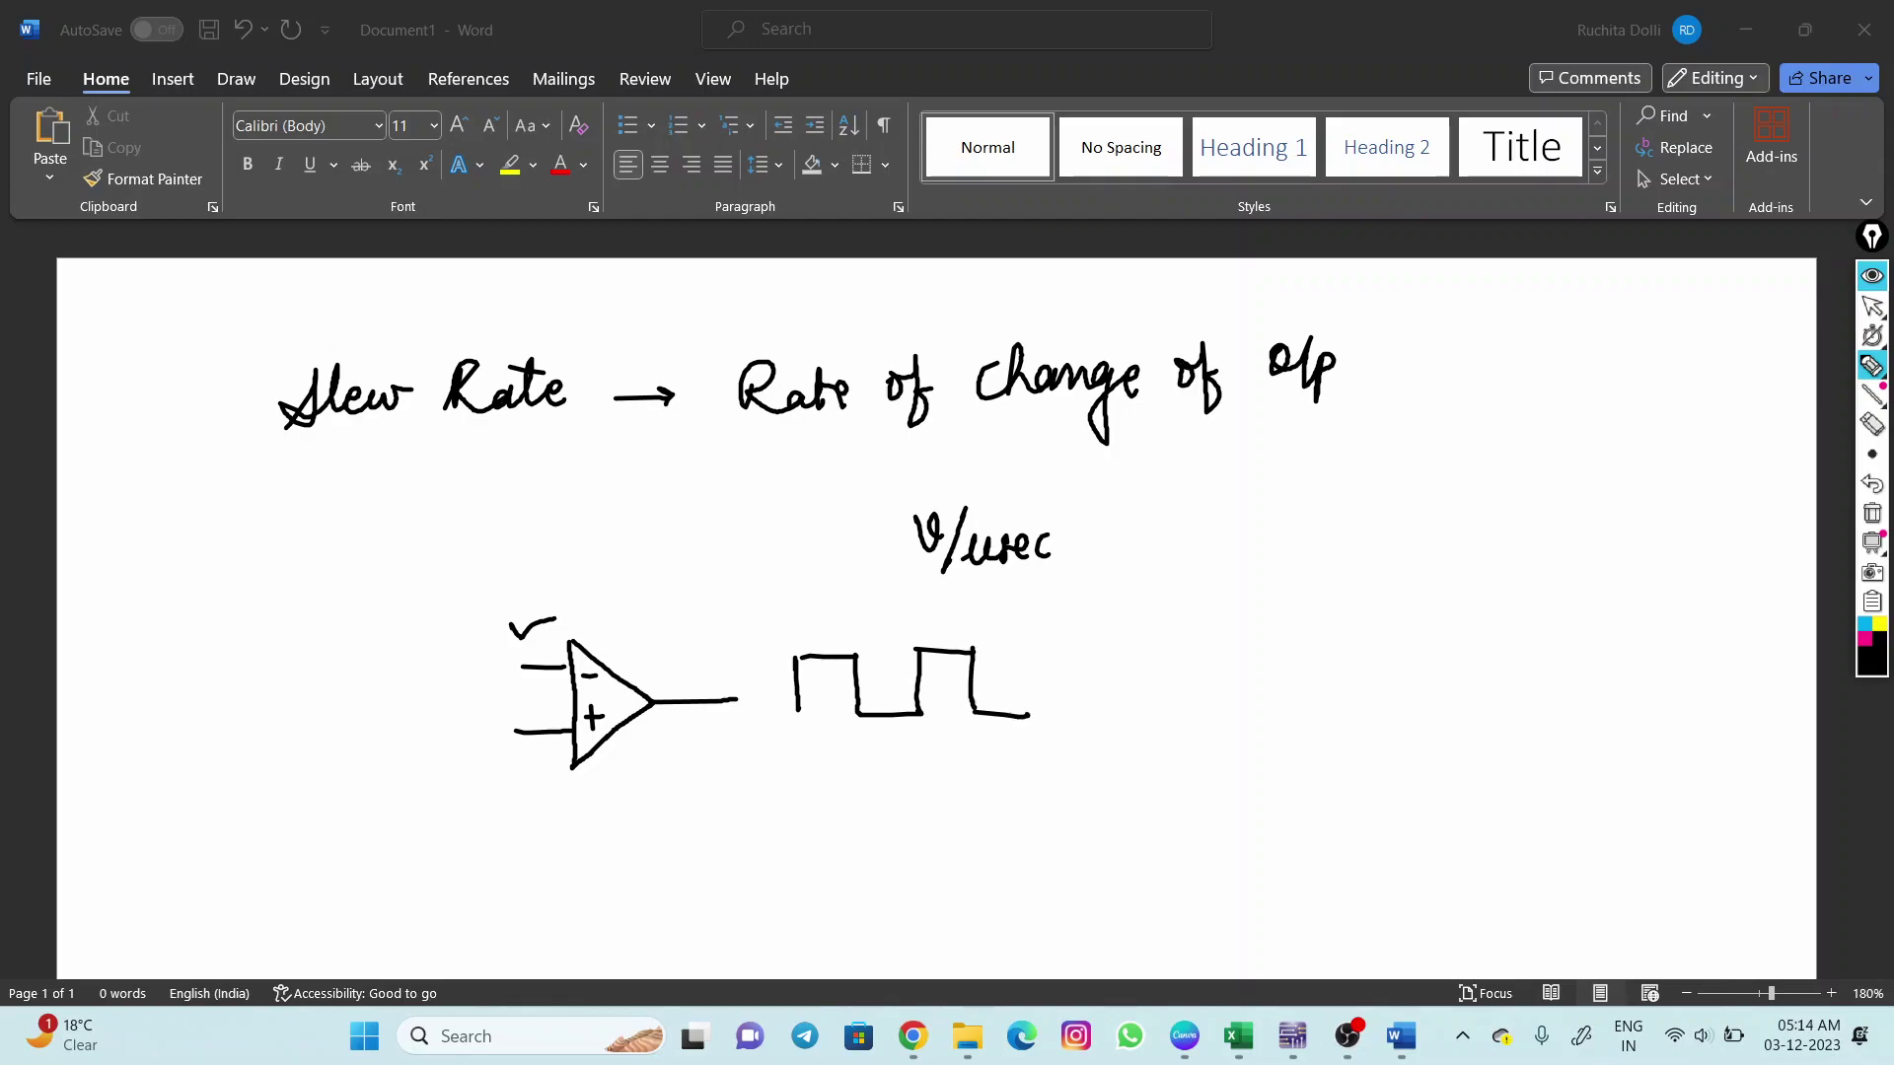
pyautogui.moveTo(757, 776)
pyautogui.mouseDown()
pyautogui.moveTo(838, 748)
pyautogui.moveTo(727, 814)
pyautogui.moveTo(862, 808)
pyautogui.mouseUp()
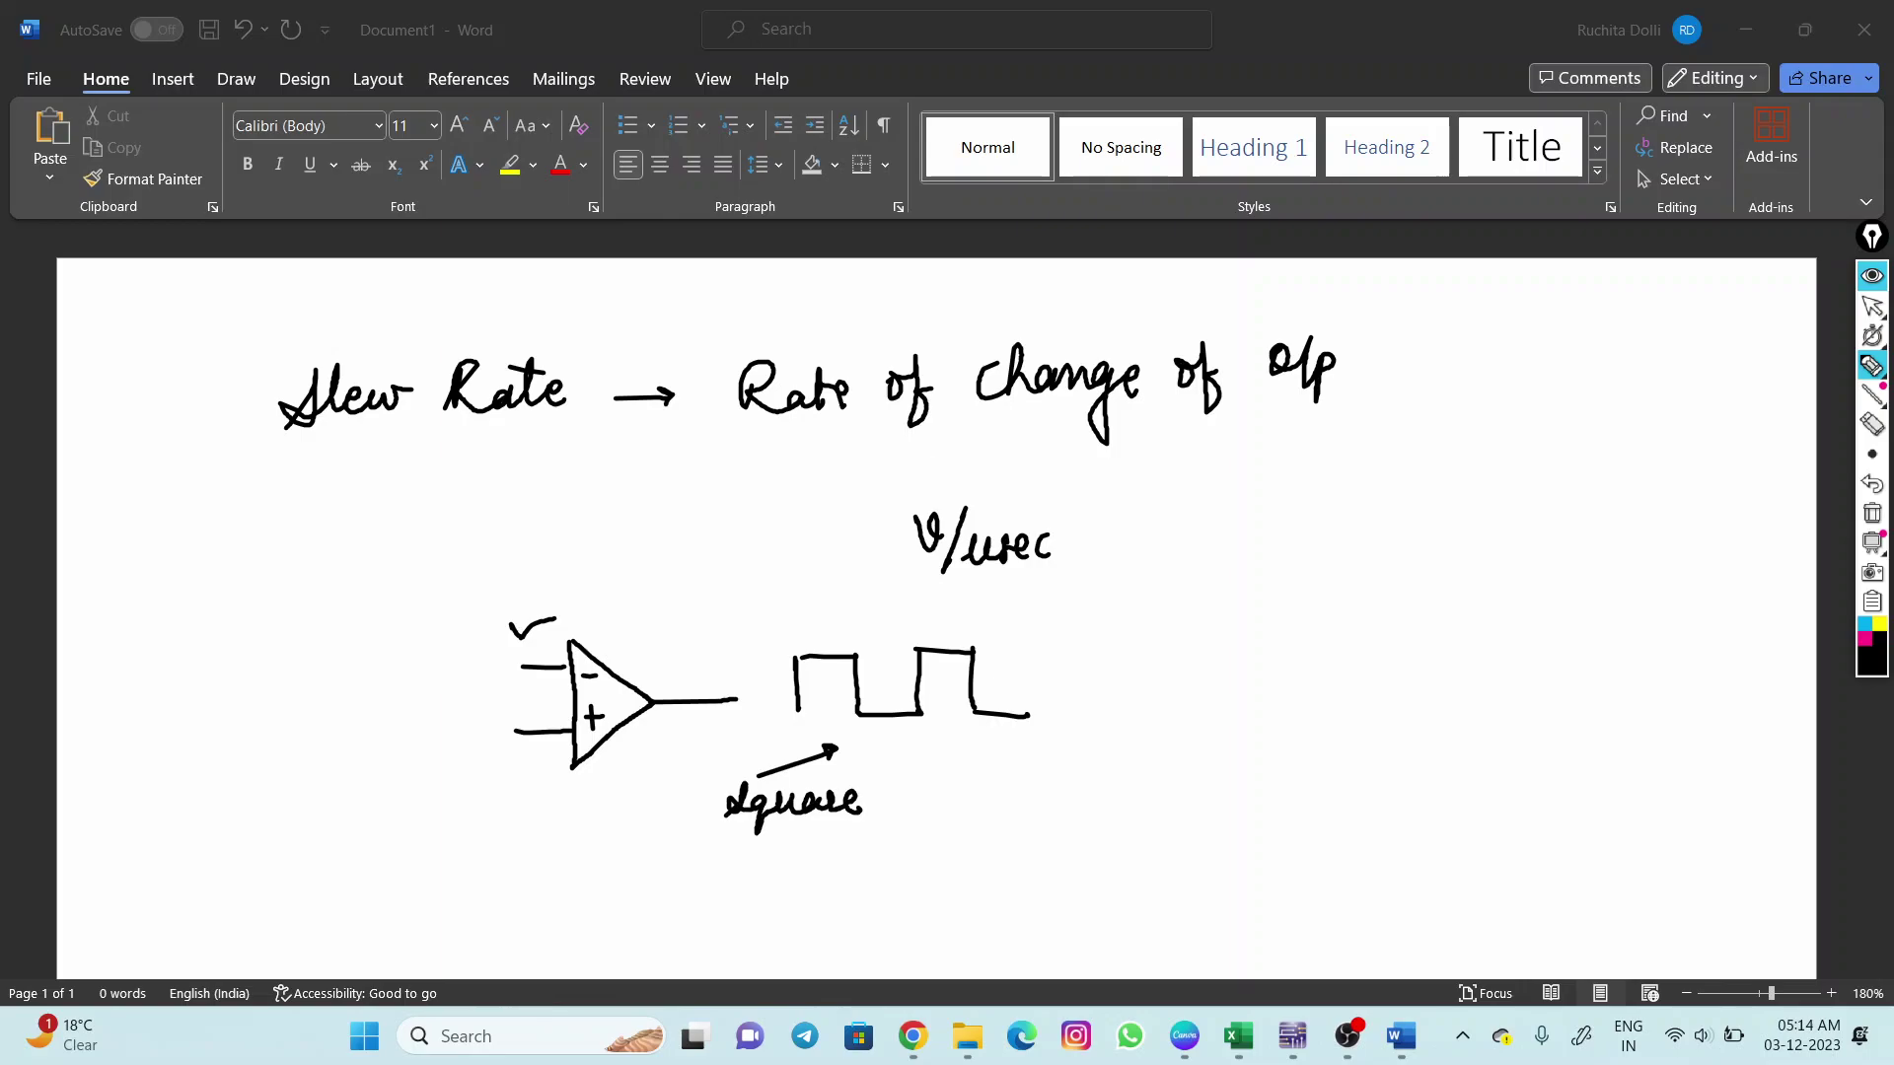
pyautogui.moveTo(630, 595)
pyautogui.mouseDown()
pyautogui.moveTo(625, 613)
pyautogui.moveTo(656, 627)
pyautogui.moveTo(861, 596)
pyautogui.moveTo(865, 572)
pyautogui.mouseUp()
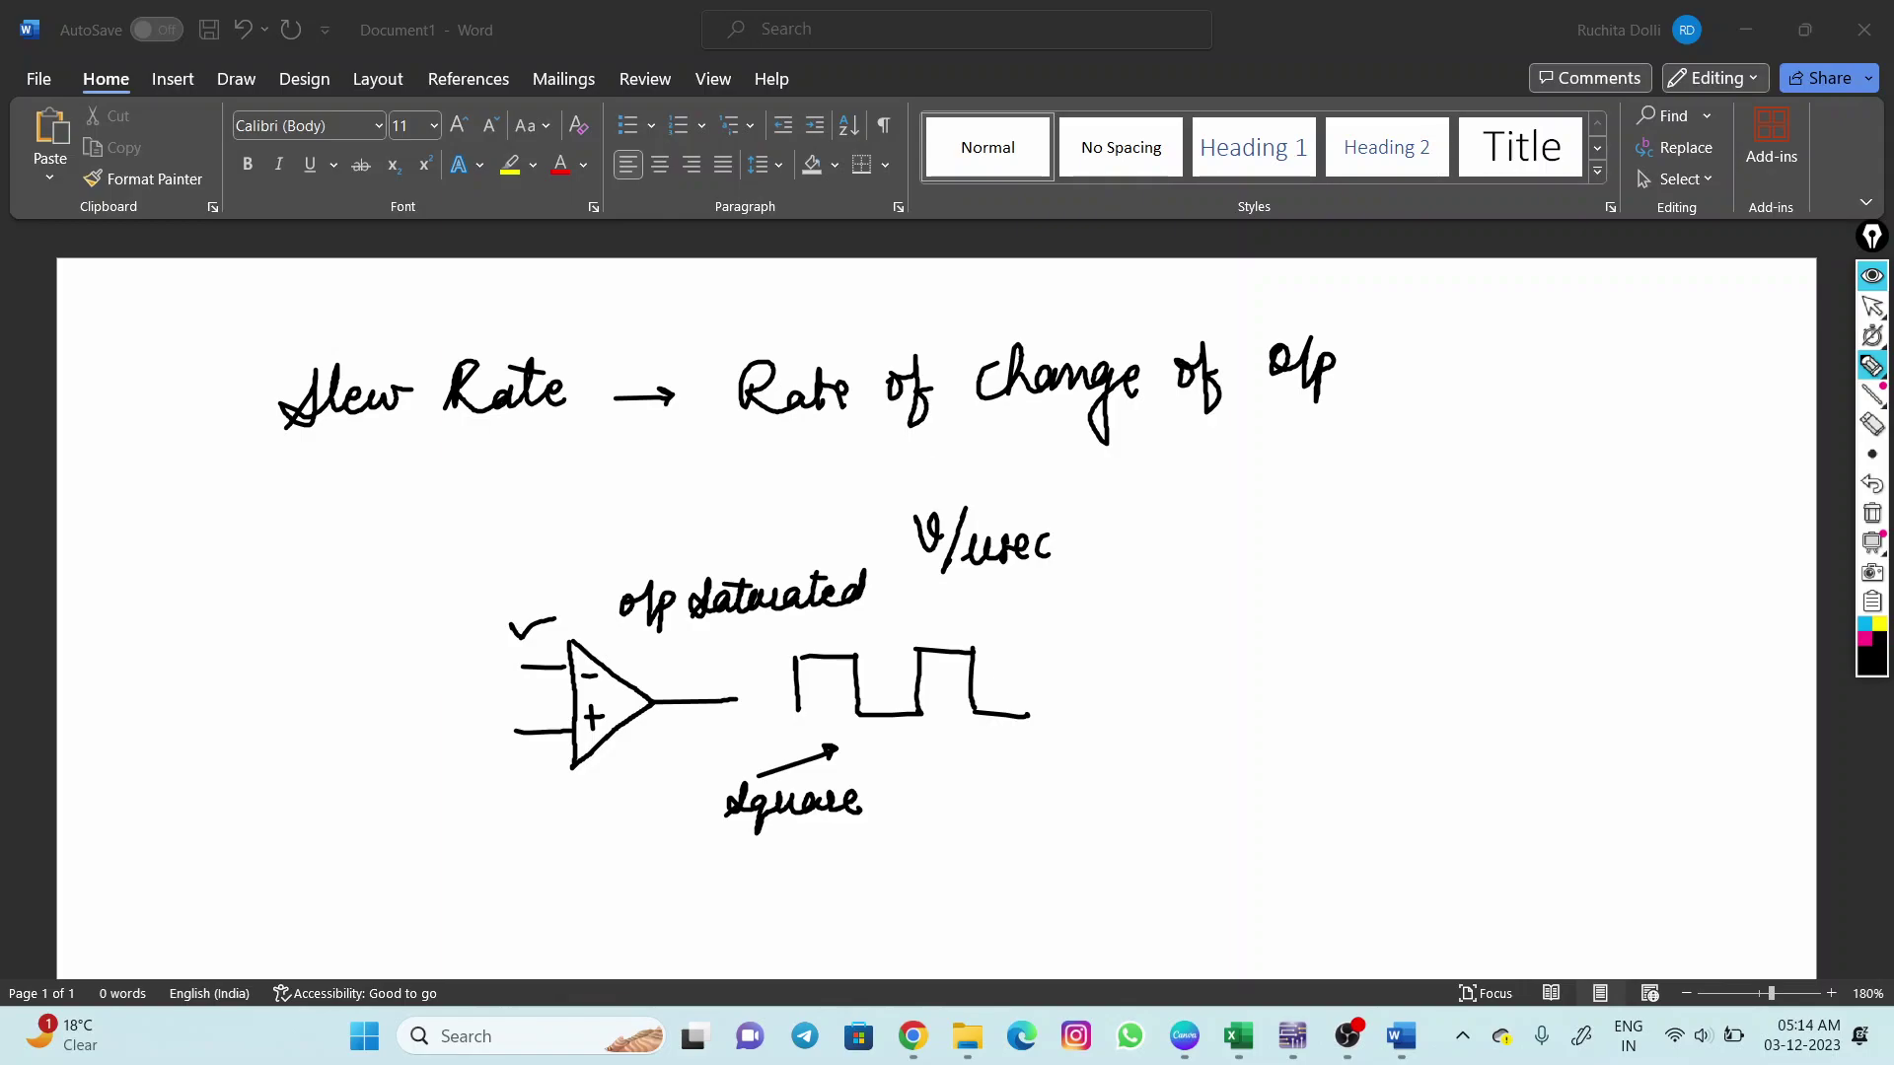
# Draw a trapezoidal output waveform with sloped rising and falling edges to the right of the square wave.
pyautogui.moveTo(1258, 575); pyautogui.dragTo(1206, 664)
pyautogui.moveTo(1251, 576)
pyautogui.mouseDown()
pyautogui.moveTo(1372, 577)
pyautogui.moveTo(1427, 658)
pyautogui.moveTo(1545, 651)
pyautogui.mouseUp()
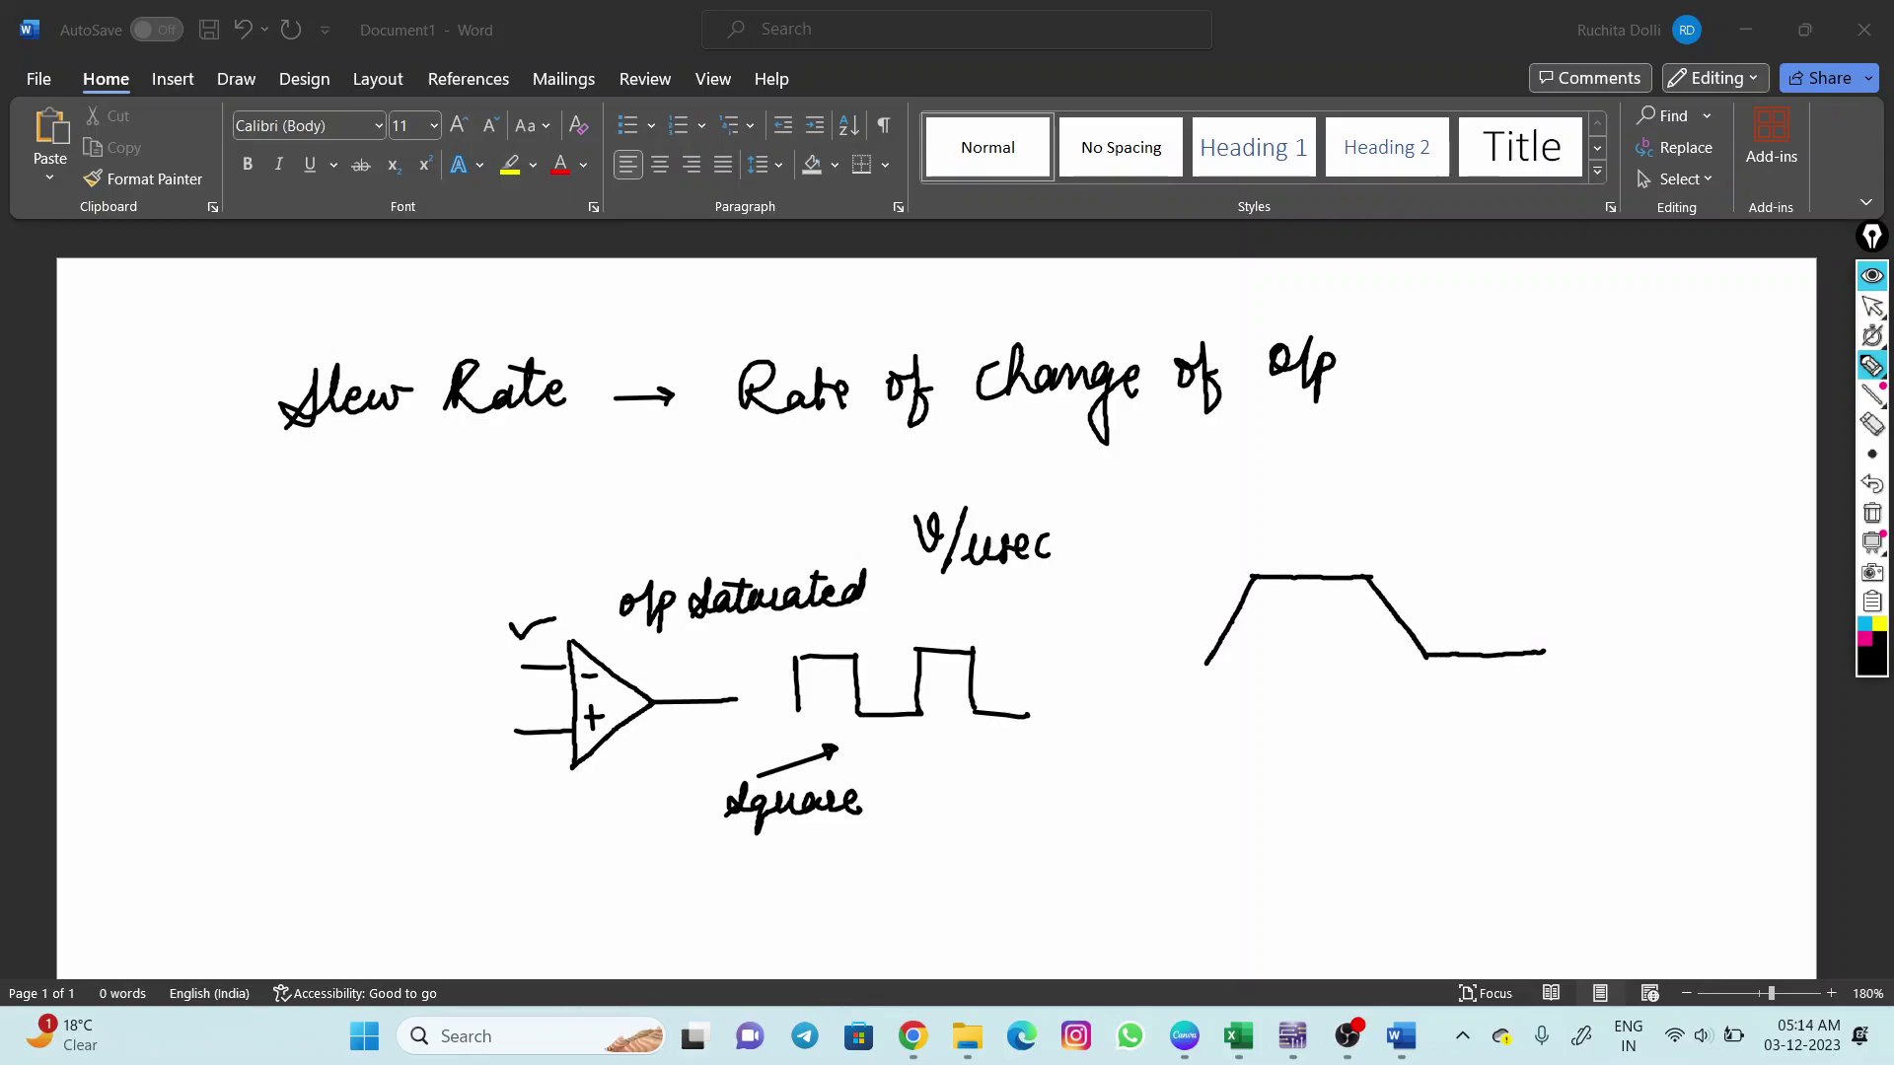
pyautogui.moveTo(1564, 557); pyautogui.dragTo(1544, 651)
pyautogui.moveTo(1565, 559); pyautogui.dragTo(1655, 568)
# Mark the start and end of the waveform's falling edge and second rising edge with vertical lines and double-headed arrows.
pyautogui.moveTo(1365, 555); pyautogui.dragTo(1371, 718)
pyautogui.moveTo(1425, 631); pyautogui.dragTo(1432, 730)
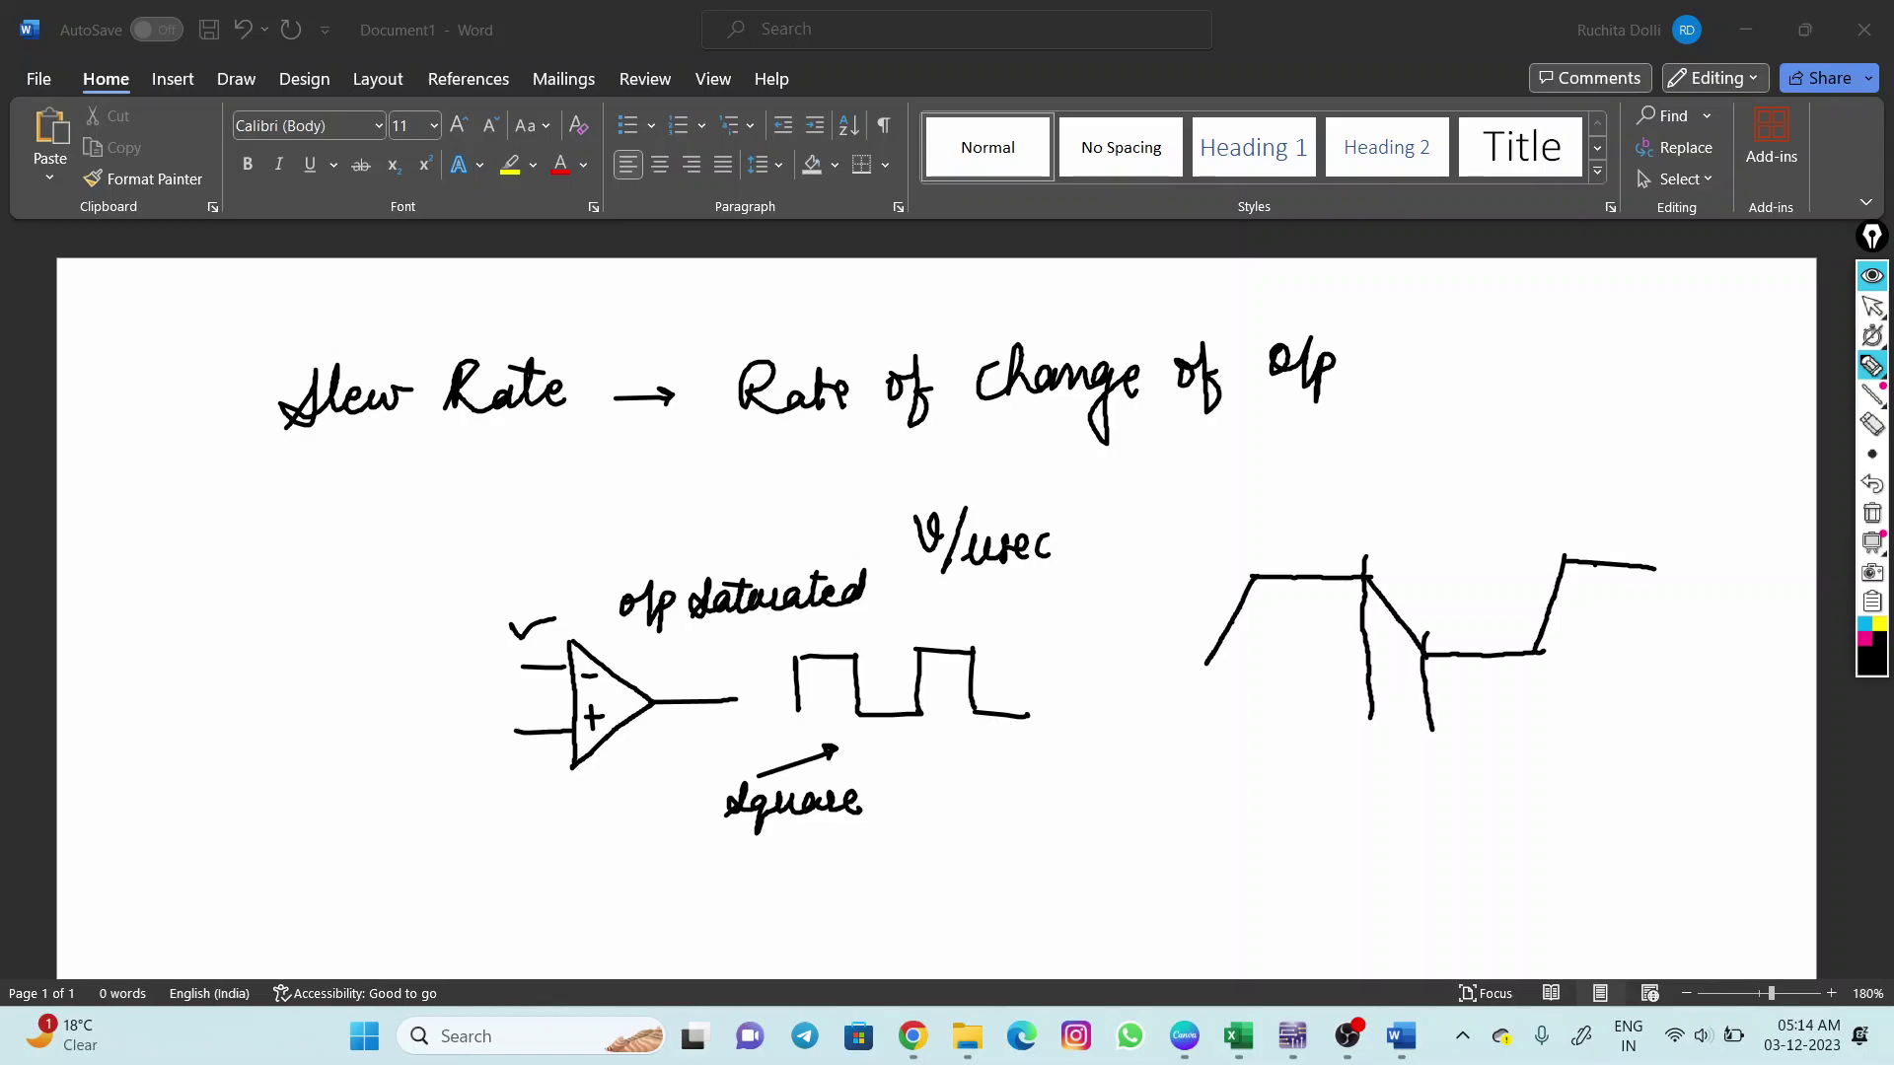
pyautogui.moveTo(1536, 631); pyautogui.dragTo(1533, 683)
pyautogui.moveTo(1561, 532); pyautogui.dragTo(1564, 598)
pyautogui.moveTo(1376, 697)
pyautogui.mouseDown()
pyautogui.moveTo(1422, 699)
pyautogui.moveTo(1374, 697)
pyautogui.mouseUp()
pyautogui.moveTo(1375, 698); pyautogui.dragTo(1399, 705)
pyautogui.moveTo(1562, 582)
pyautogui.mouseDown()
pyautogui.moveTo(1567, 695)
pyautogui.moveTo(1533, 679)
pyautogui.mouseUp()
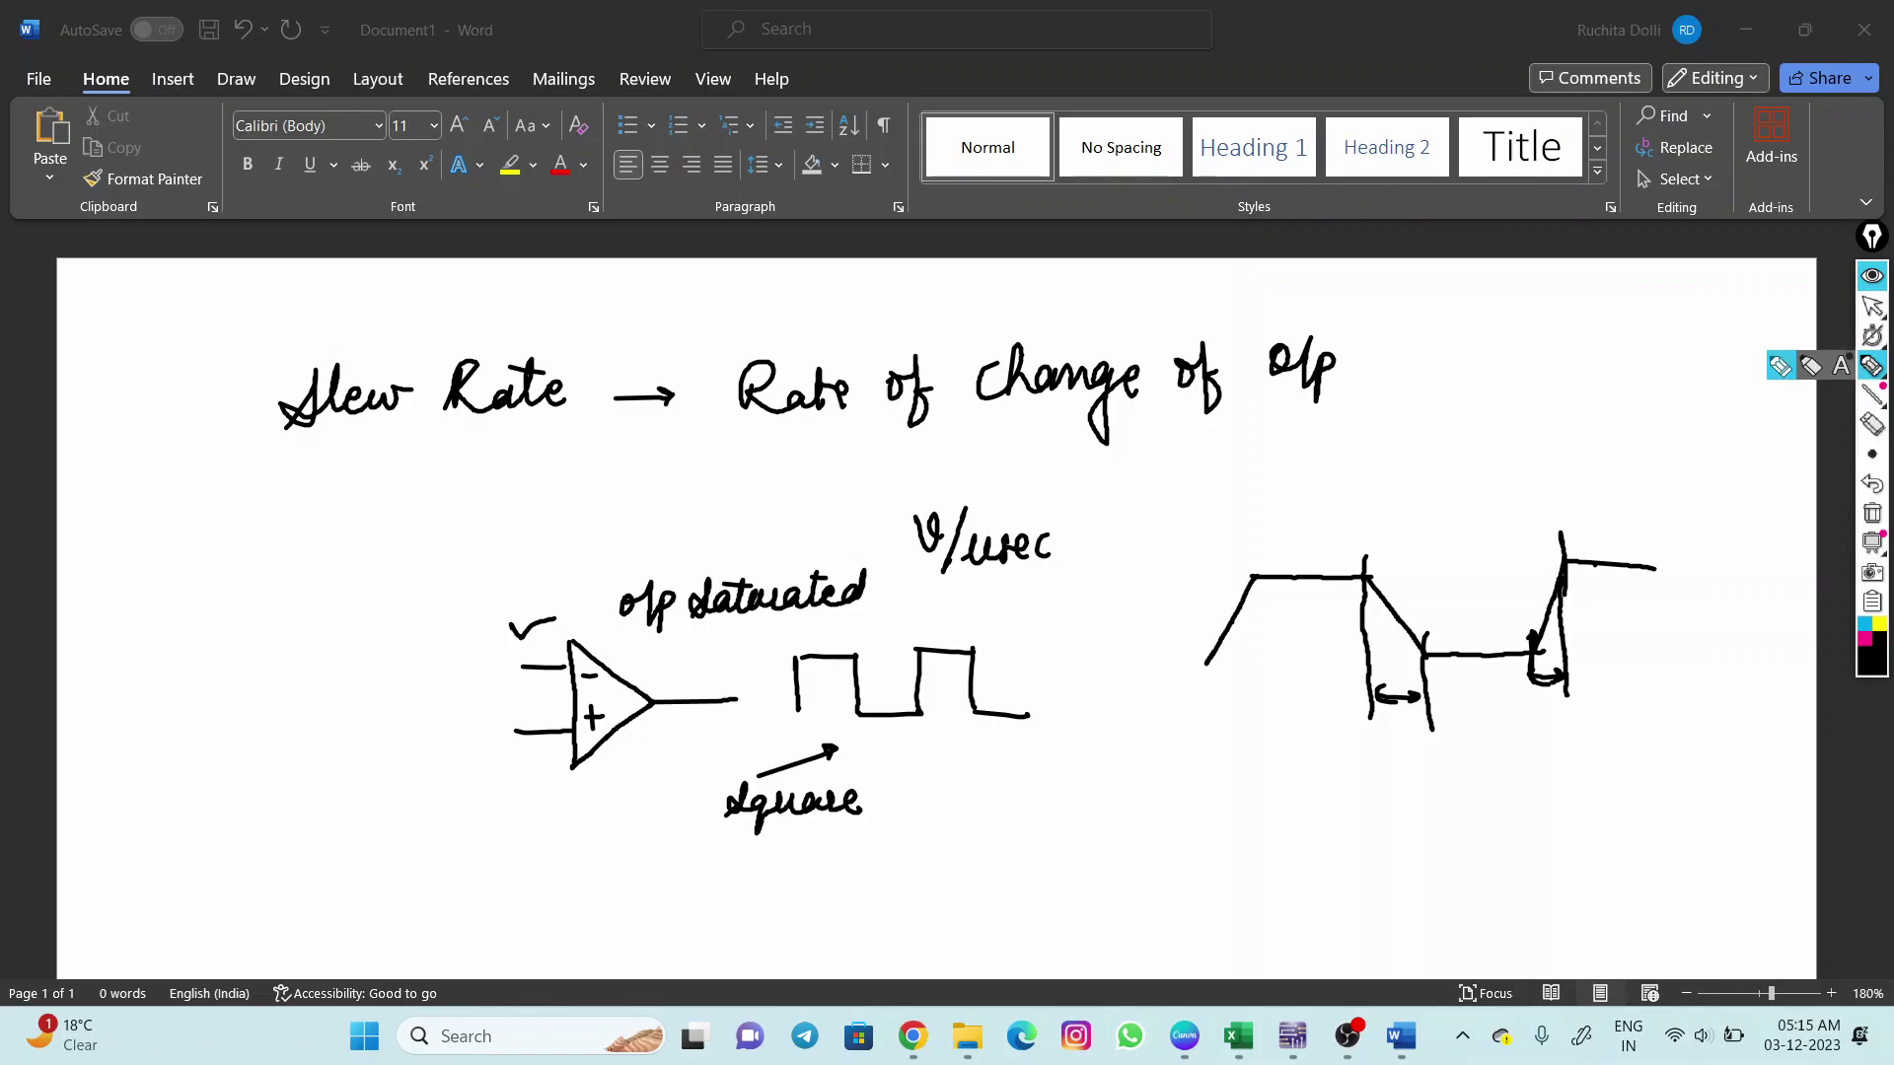
# Switch to the Slew rate design in Multisim, clear the ink and move the XSC1 oscilloscope away from the op-amp circuit.
pyautogui.click(1871, 306)
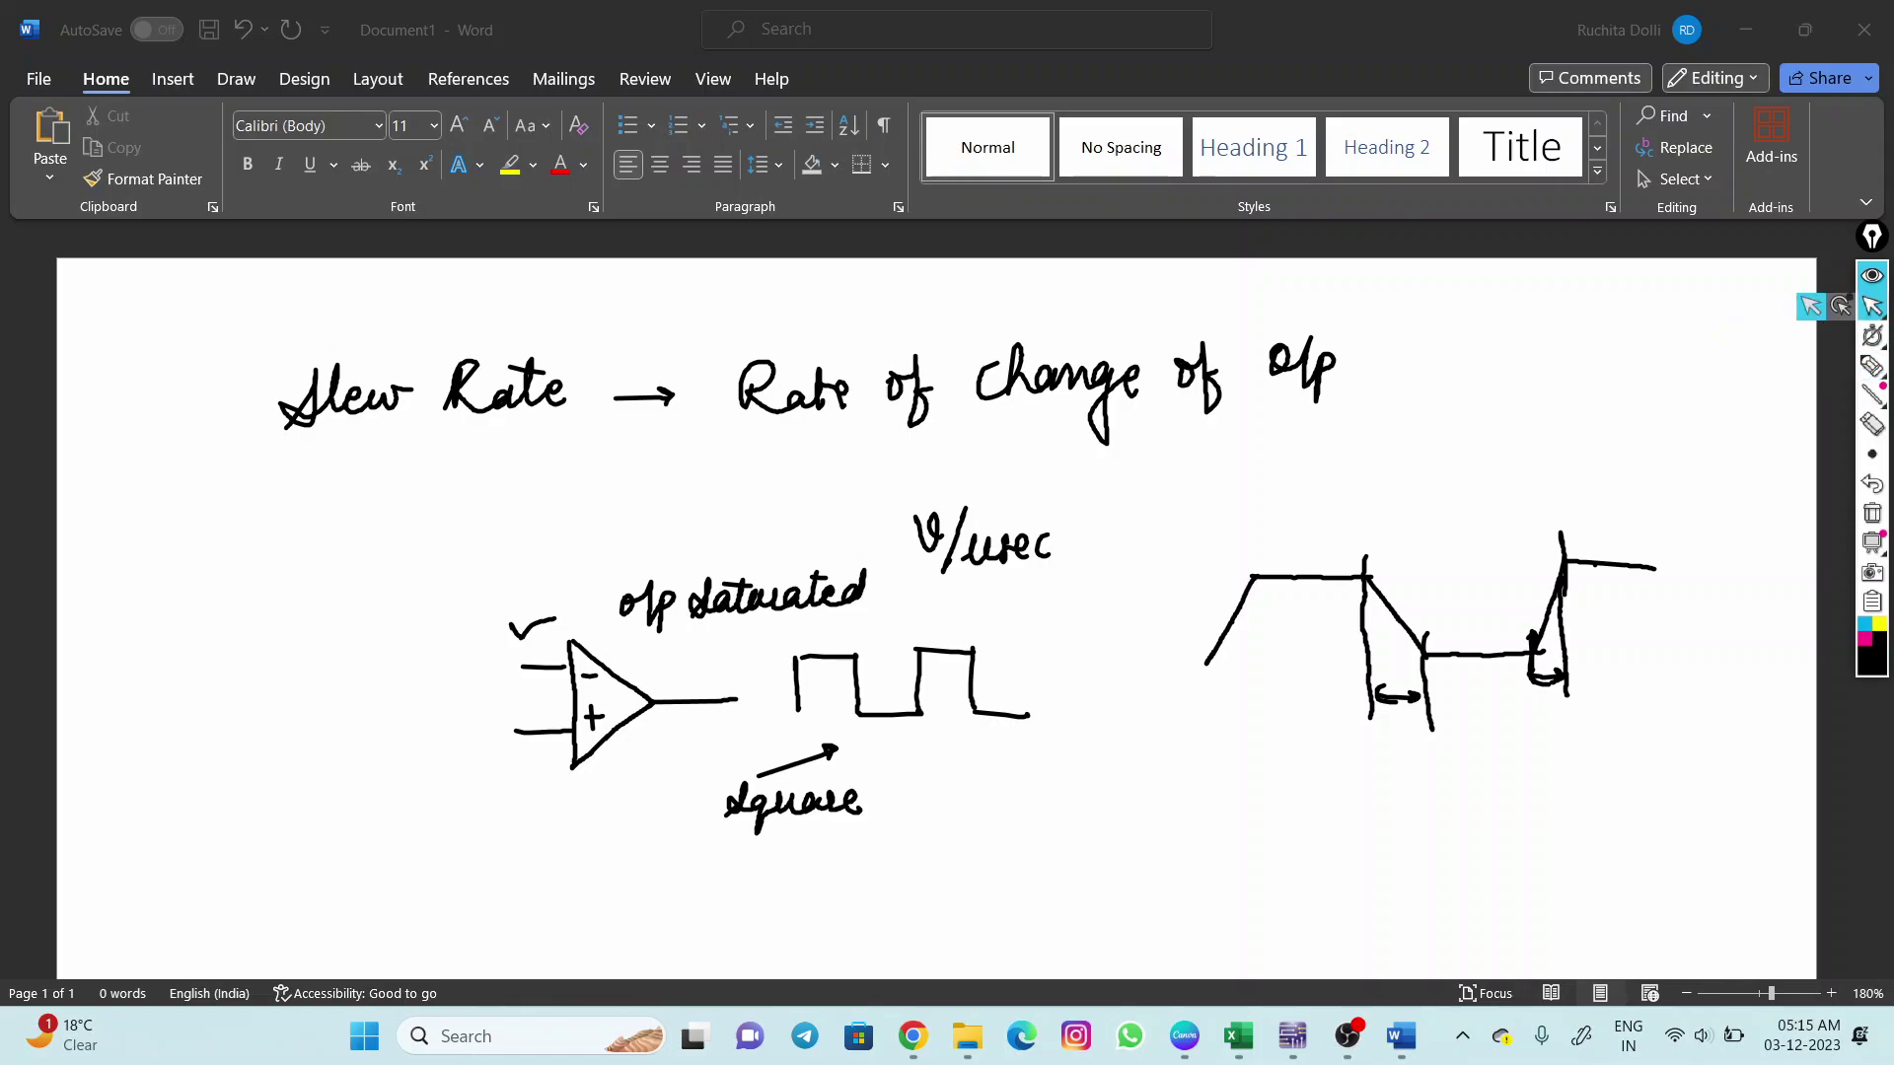
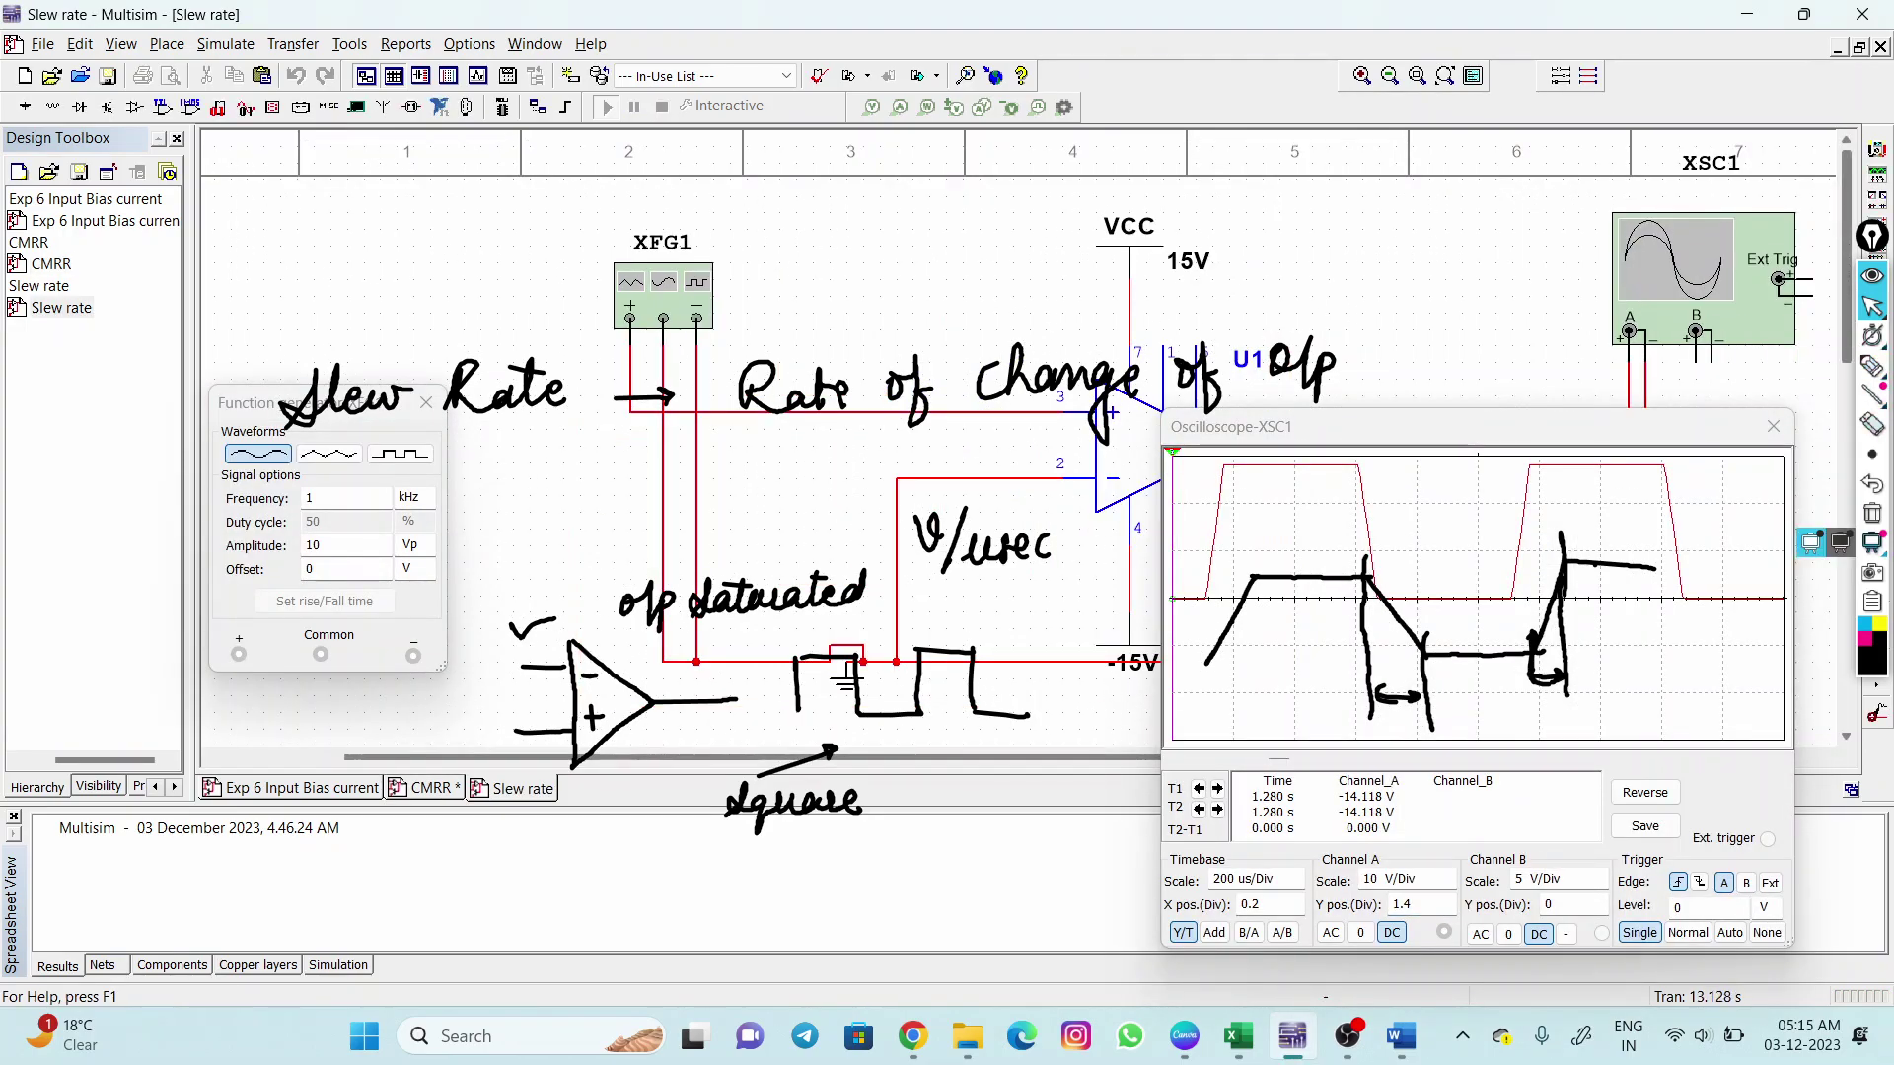
pyautogui.press('Escape')
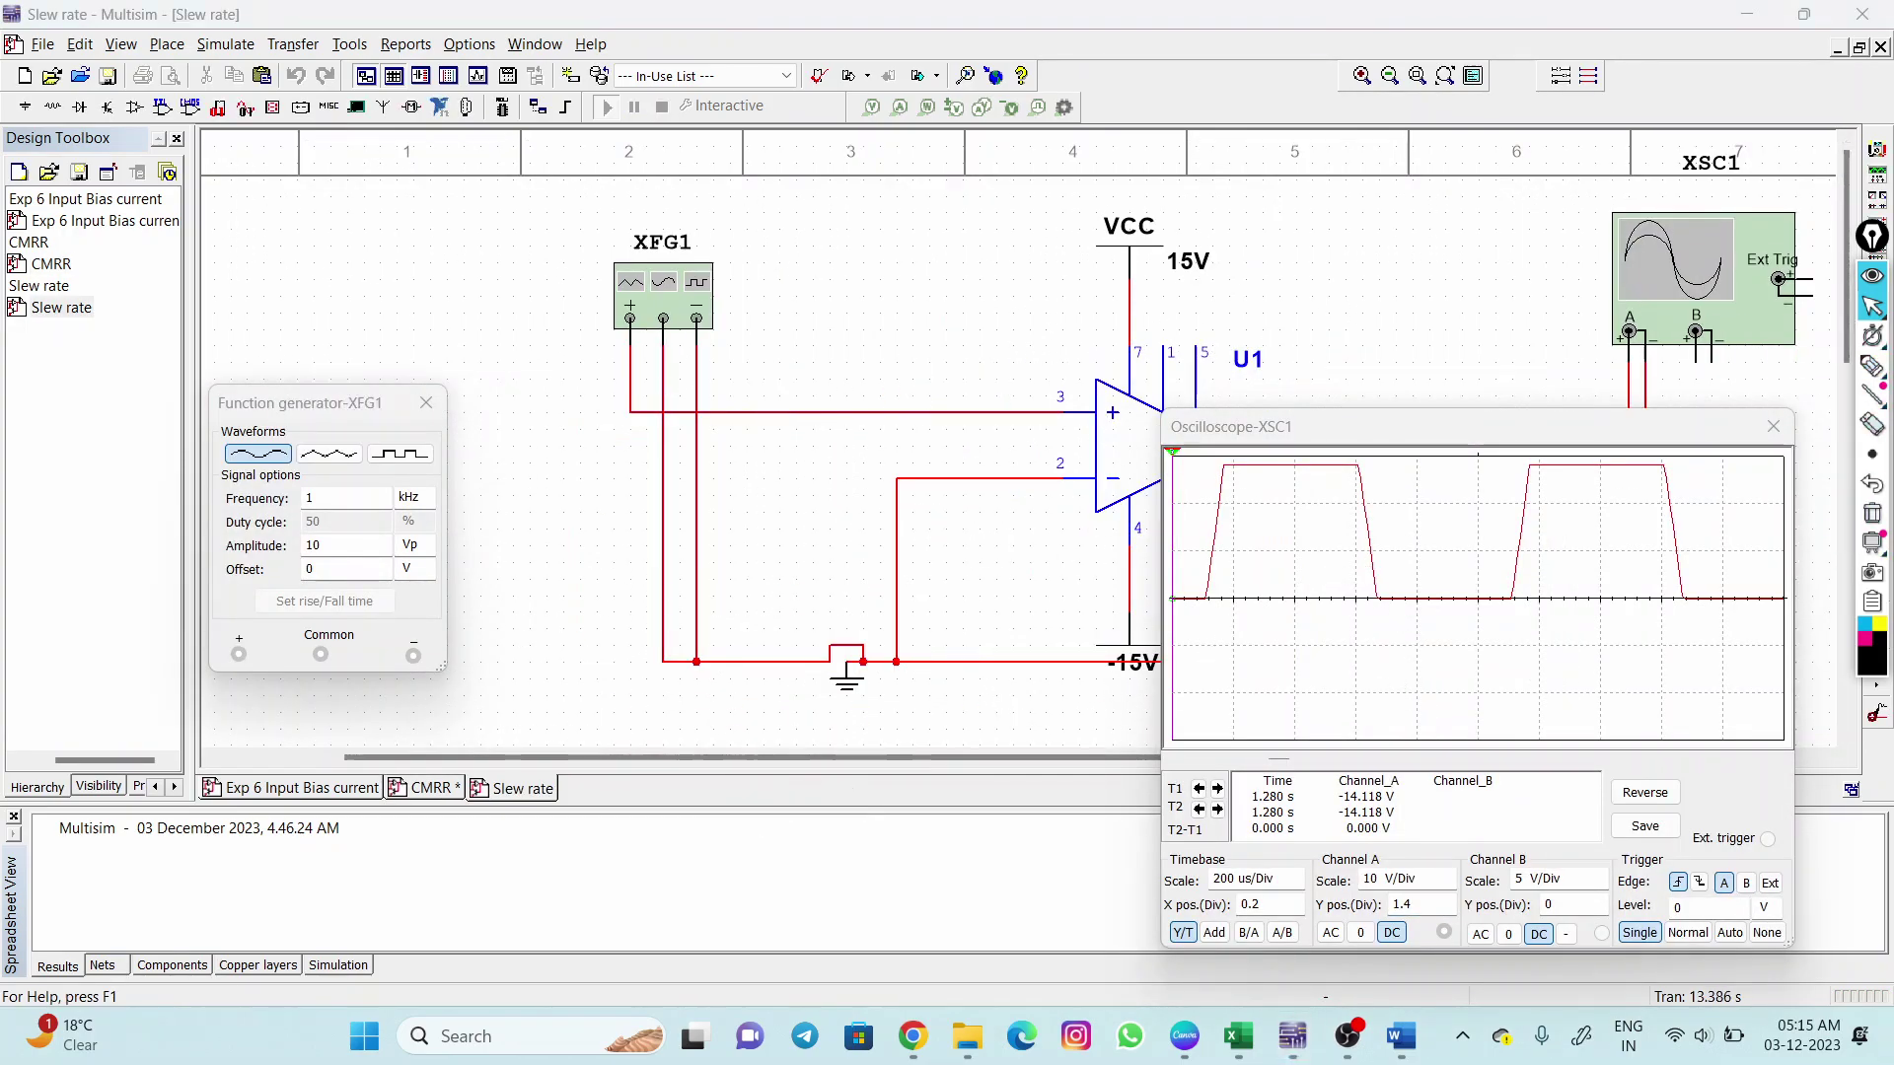
pyautogui.moveTo(1340, 426); pyautogui.dragTo(1423, 584)
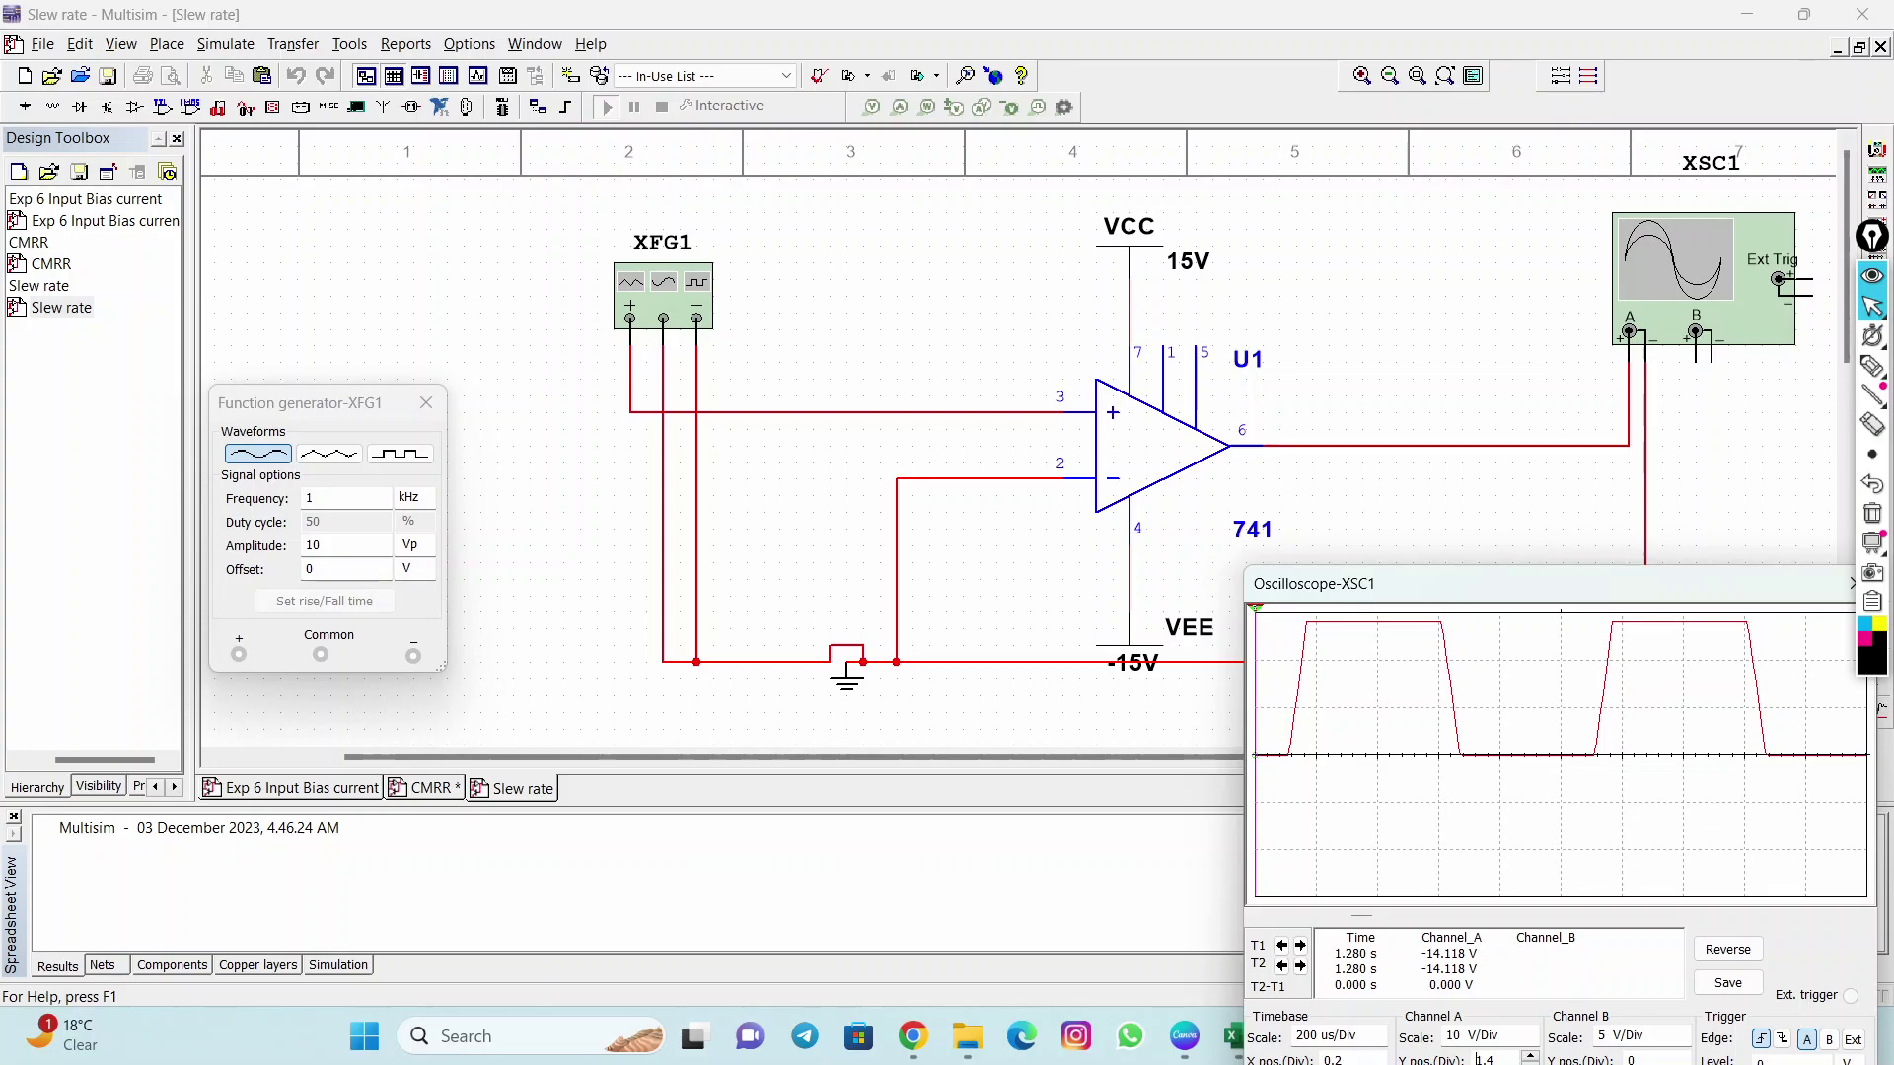
pyautogui.moveTo(1425, 583); pyautogui.dragTo(1395, 499)
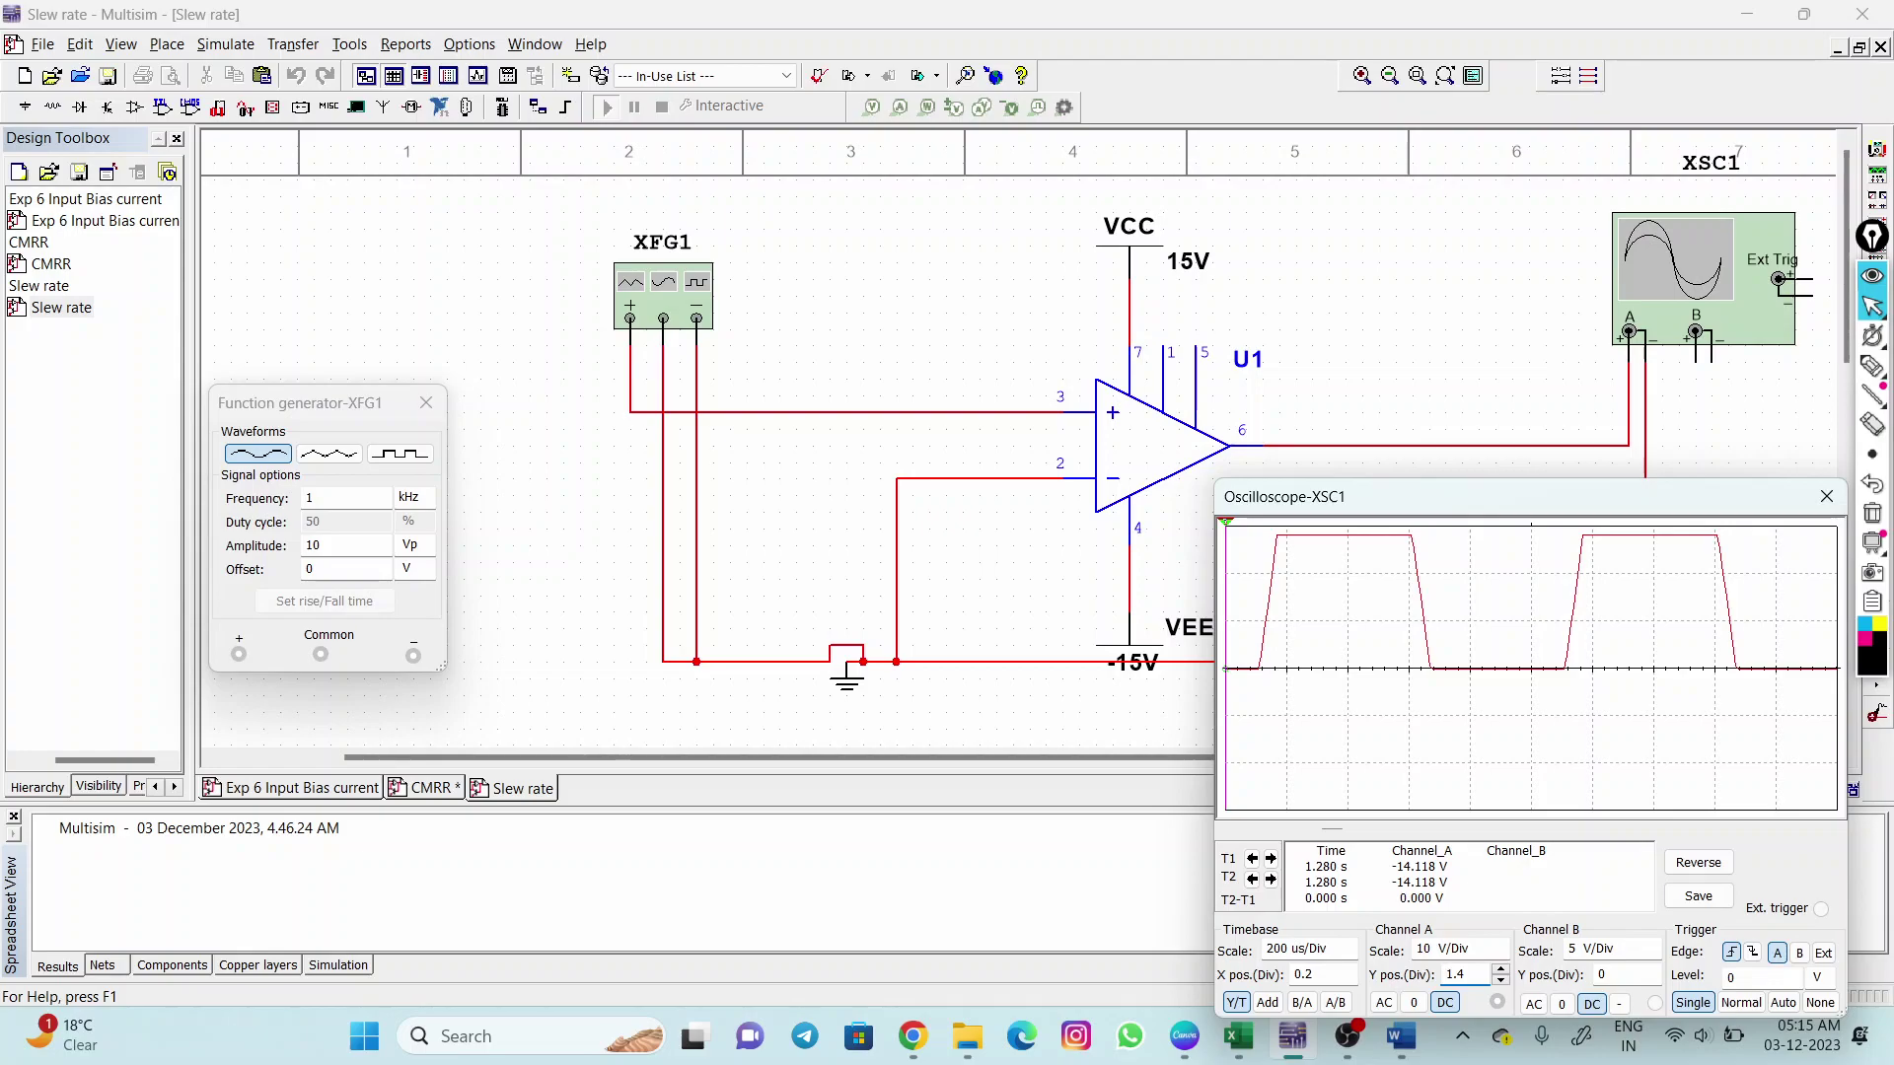
# Trace the top and falling edge of the first pulse on the oscilloscope with the pen and clear the ink.
pyautogui.click(1872, 367)
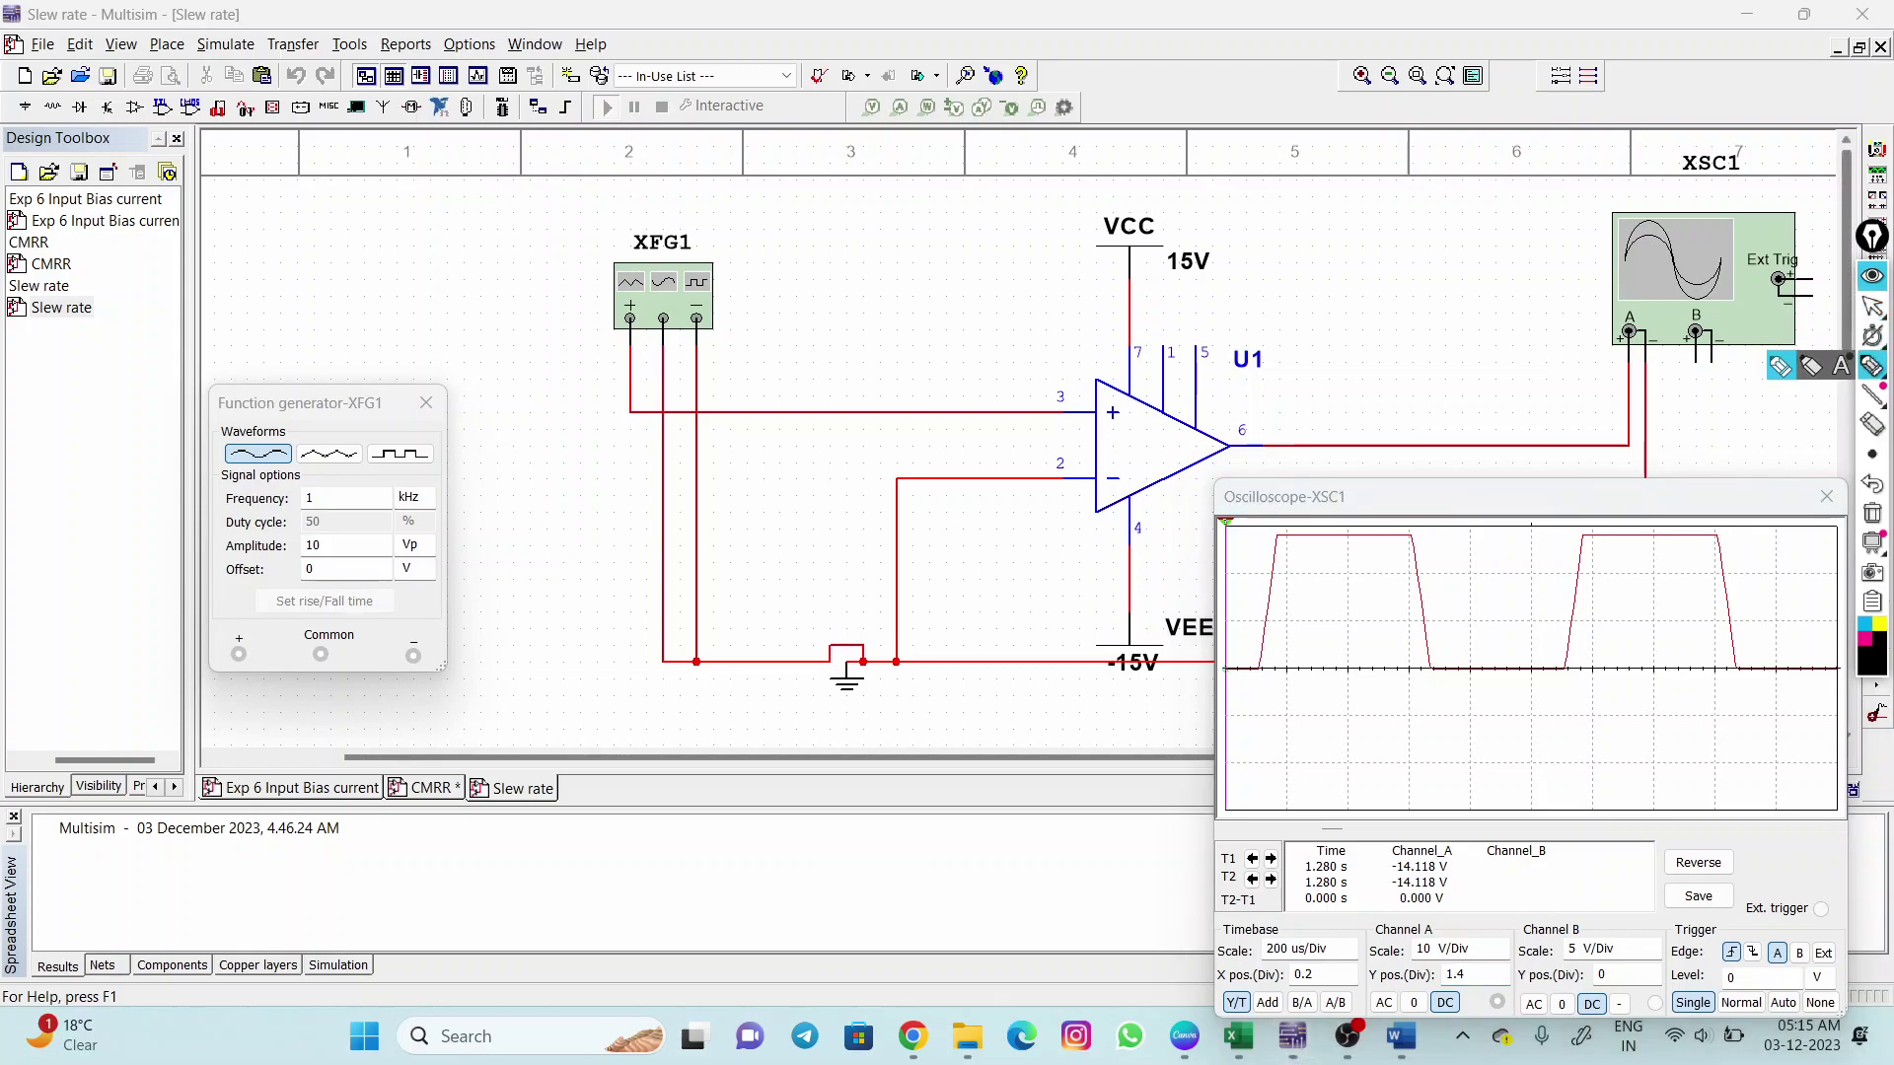
pyautogui.click(1780, 366)
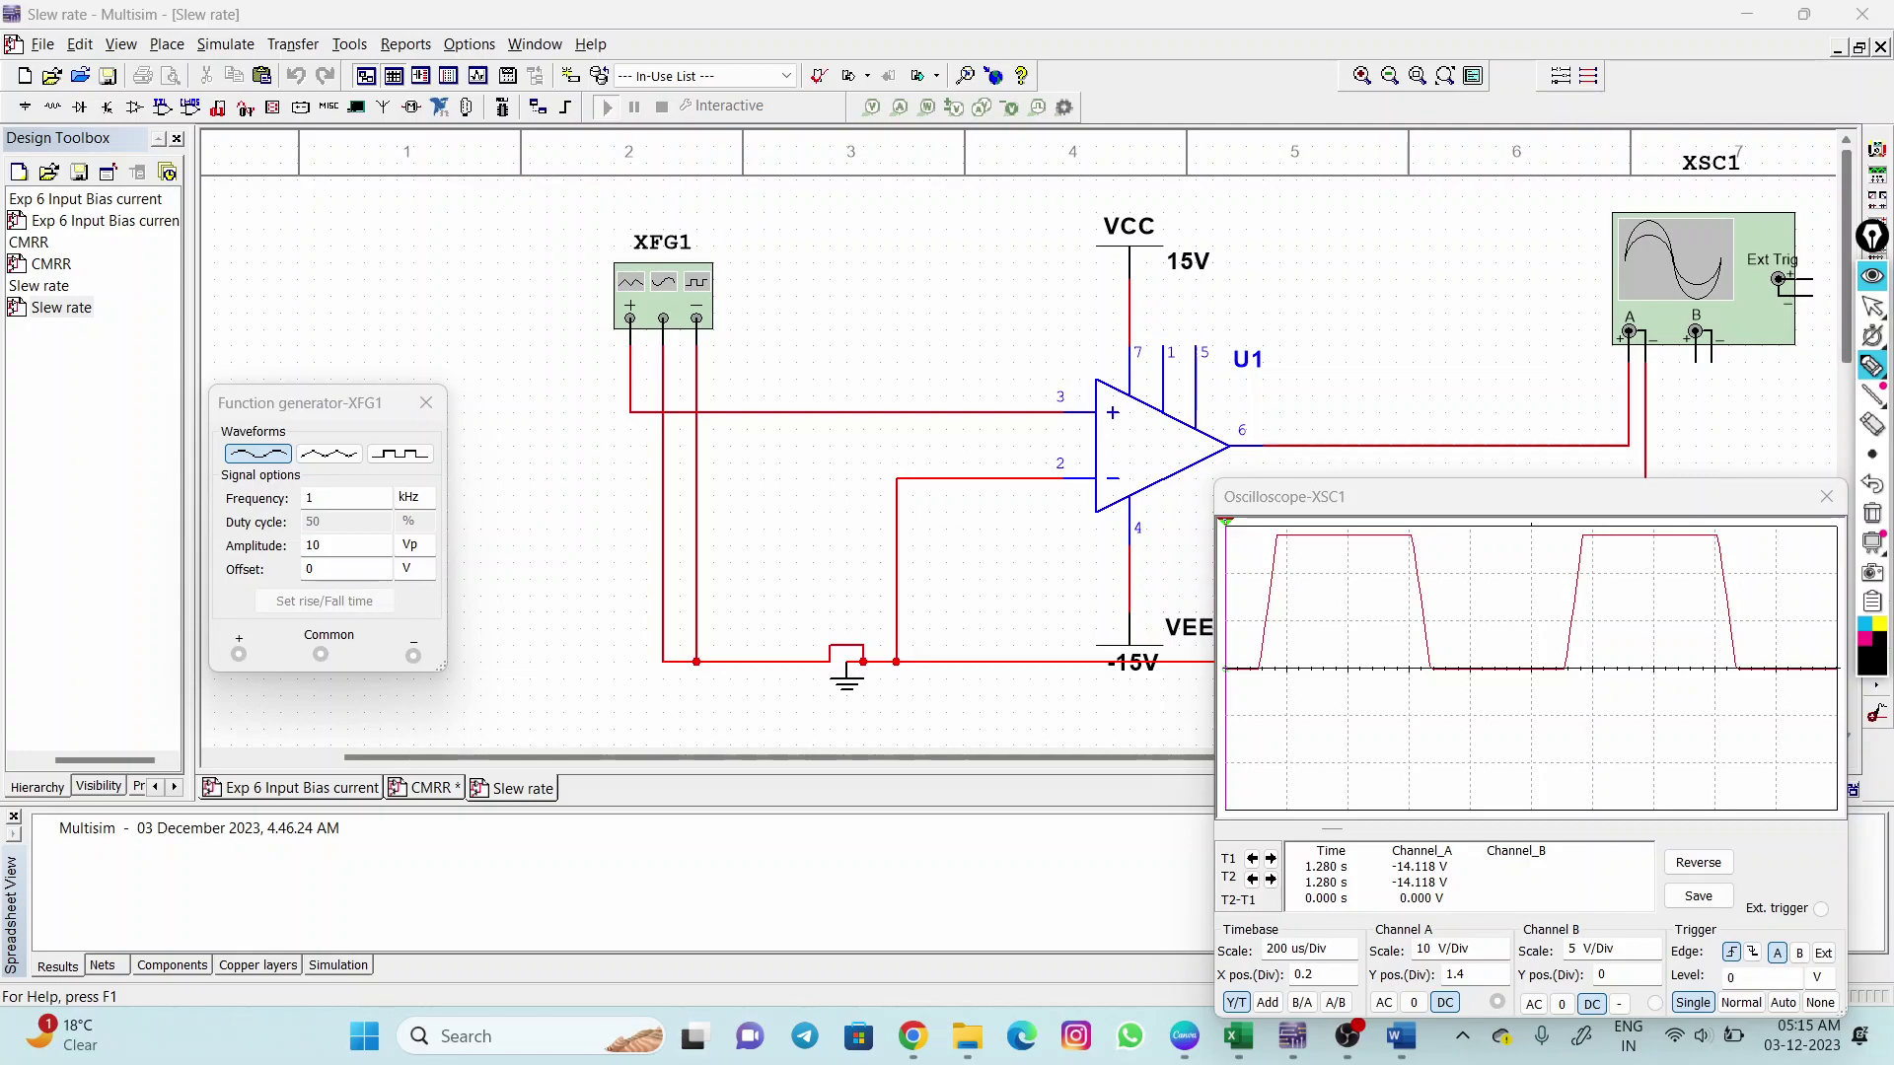
pyautogui.moveTo(1277, 536)
pyautogui.mouseDown()
pyautogui.moveTo(1408, 535)
pyautogui.moveTo(1432, 665)
pyautogui.moveTo(1497, 675)
pyautogui.mouseUp()
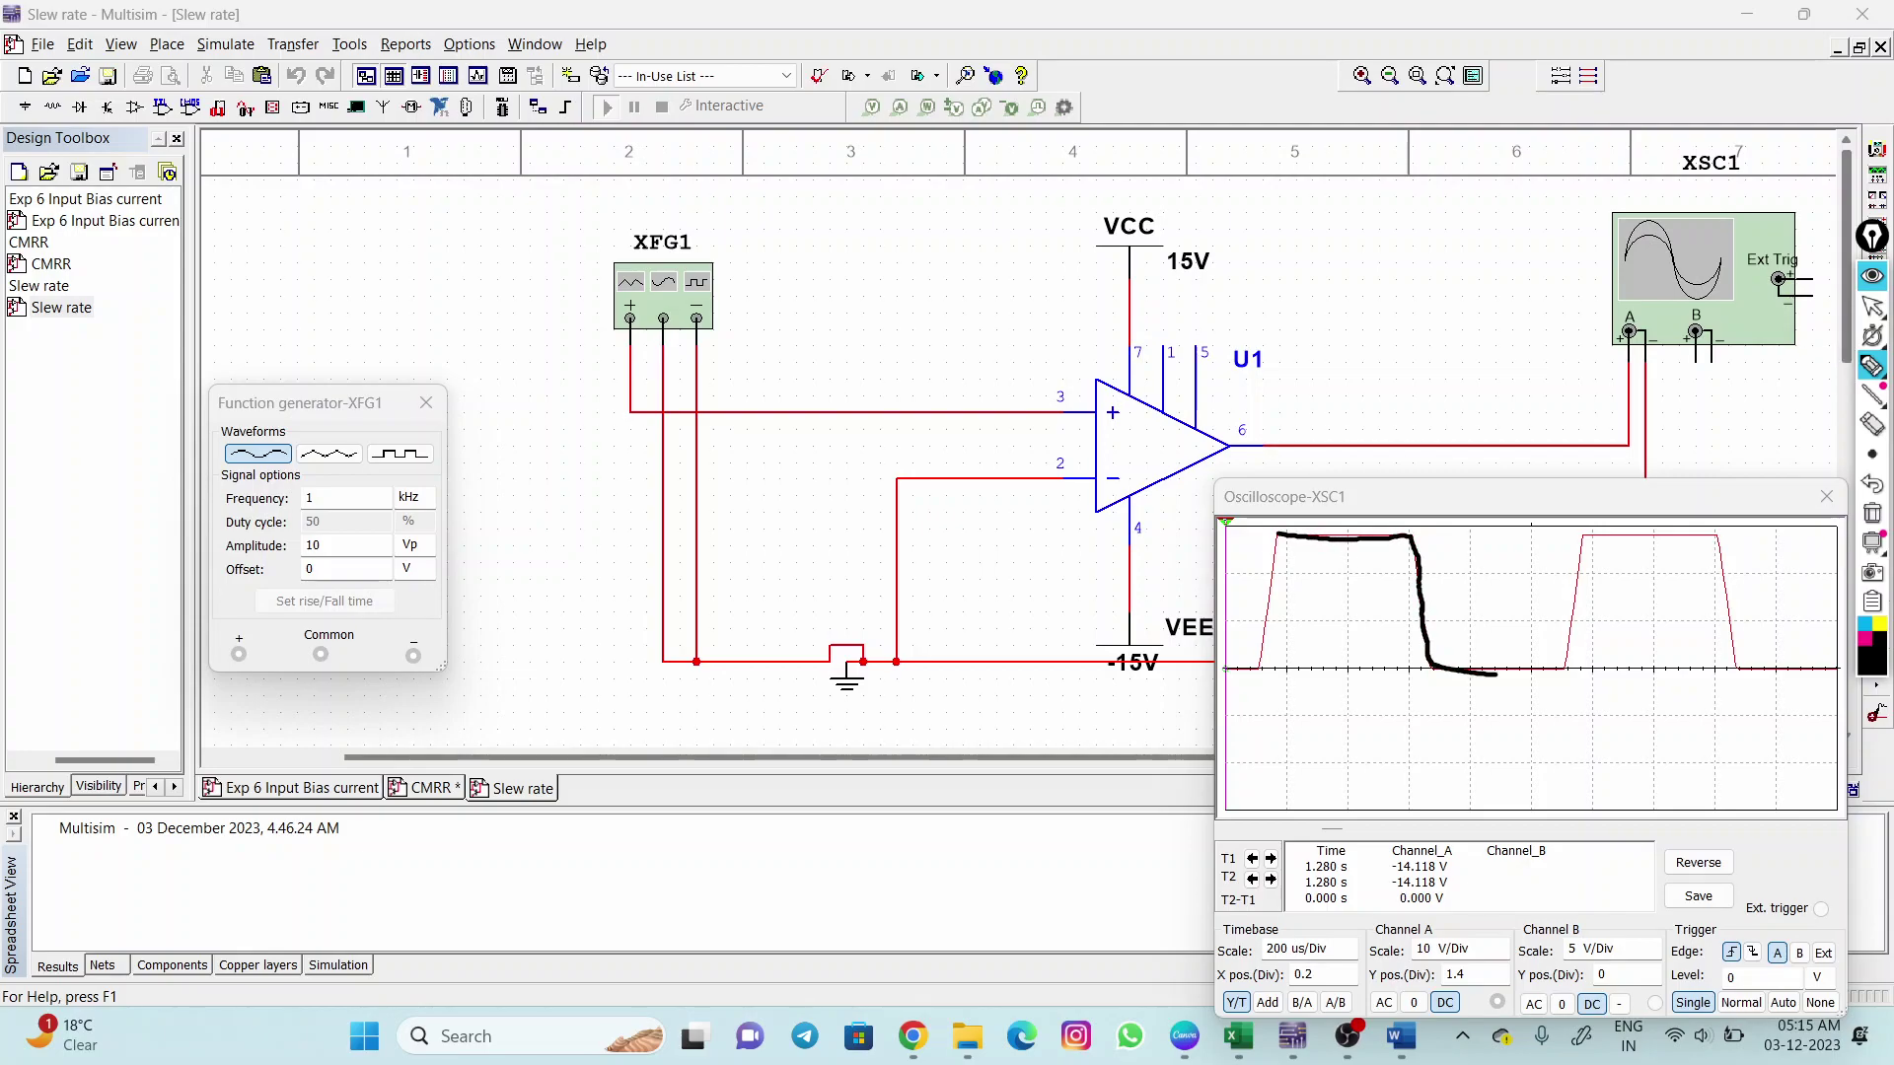
pyautogui.click(1872, 512)
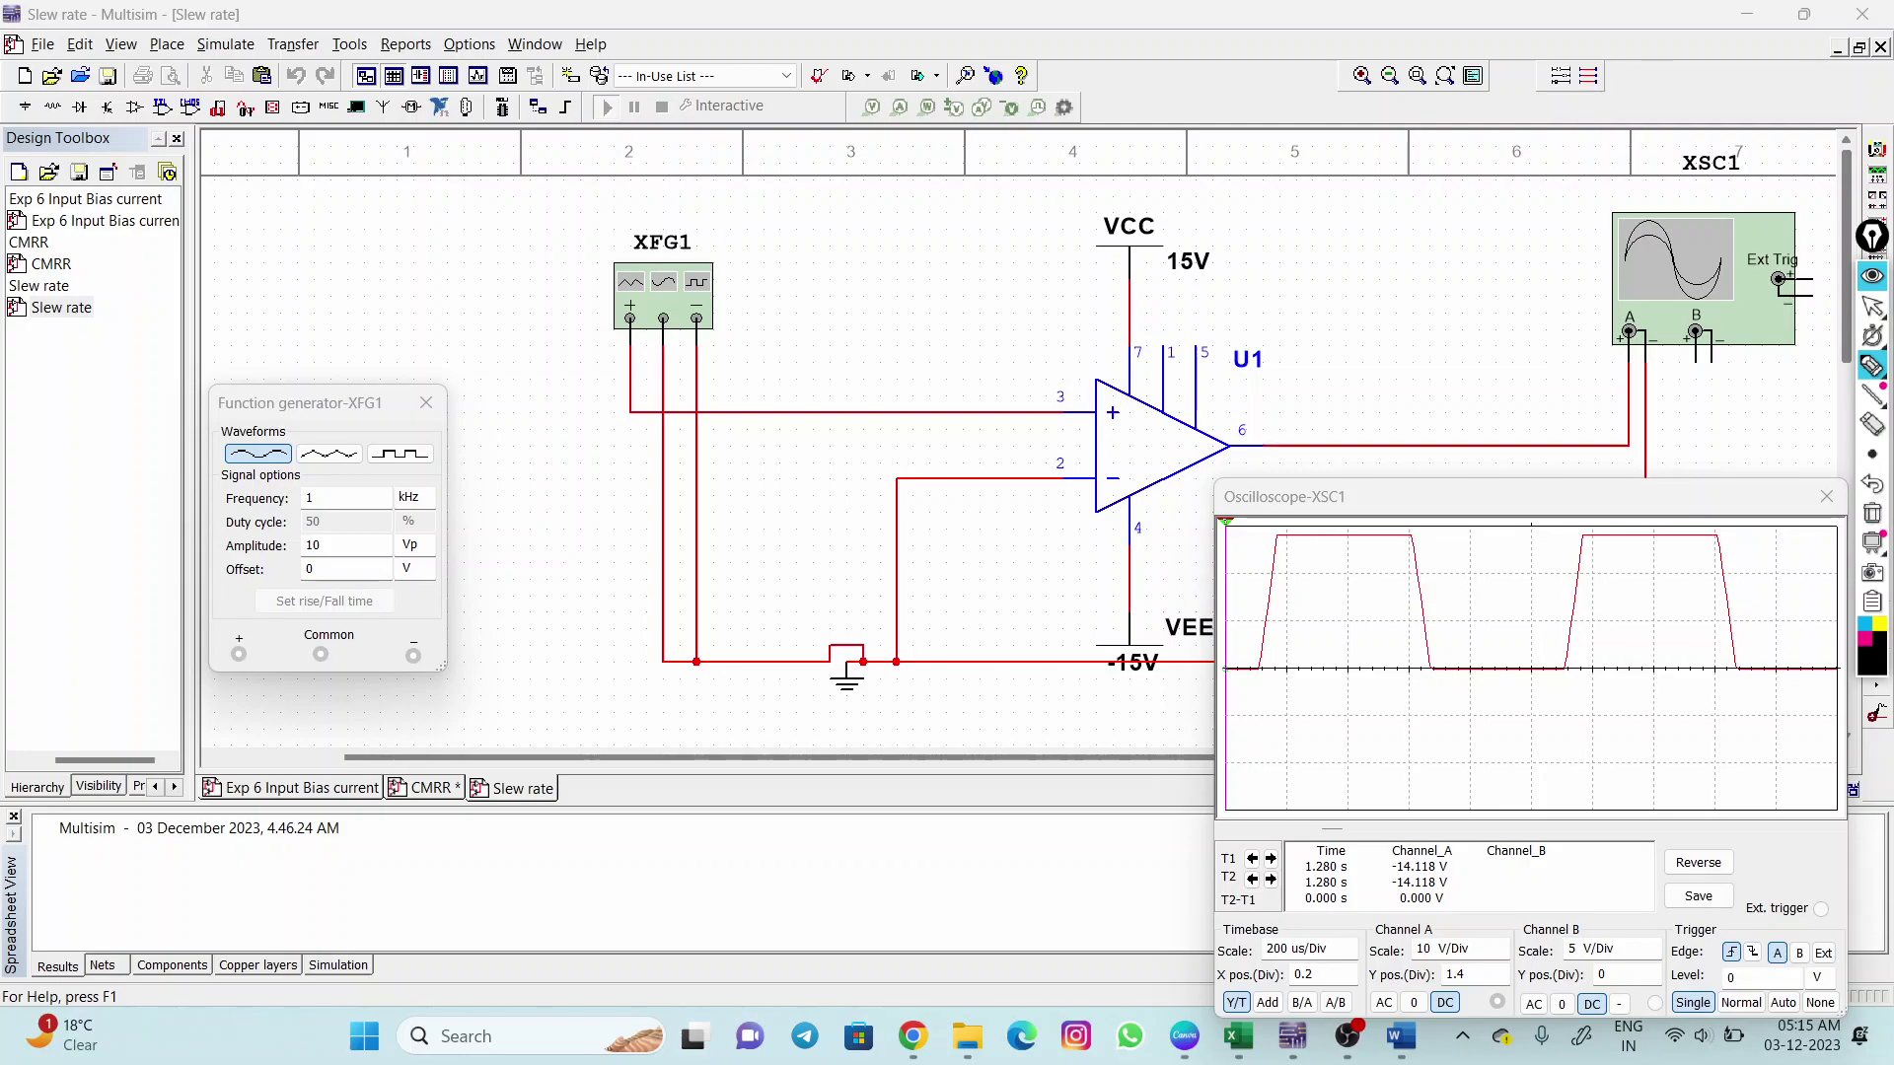
# Mark the first falling edge's start and circle its subdivisions on the time axis, and write "2 subscale" and "0.4 ×" below.
pyautogui.moveTo(1404, 534); pyautogui.dragTo(1409, 541)
pyautogui.moveTo(1435, 658)
pyautogui.mouseDown()
pyautogui.moveTo(1400, 658)
pyautogui.moveTo(1420, 682)
pyautogui.moveTo(1436, 663)
pyautogui.moveTo(1405, 706)
pyautogui.moveTo(1422, 726)
pyautogui.moveTo(1484, 702)
pyautogui.moveTo(1549, 716)
pyautogui.moveTo(1563, 691)
pyautogui.moveTo(1576, 714)
pyautogui.mouseUp()
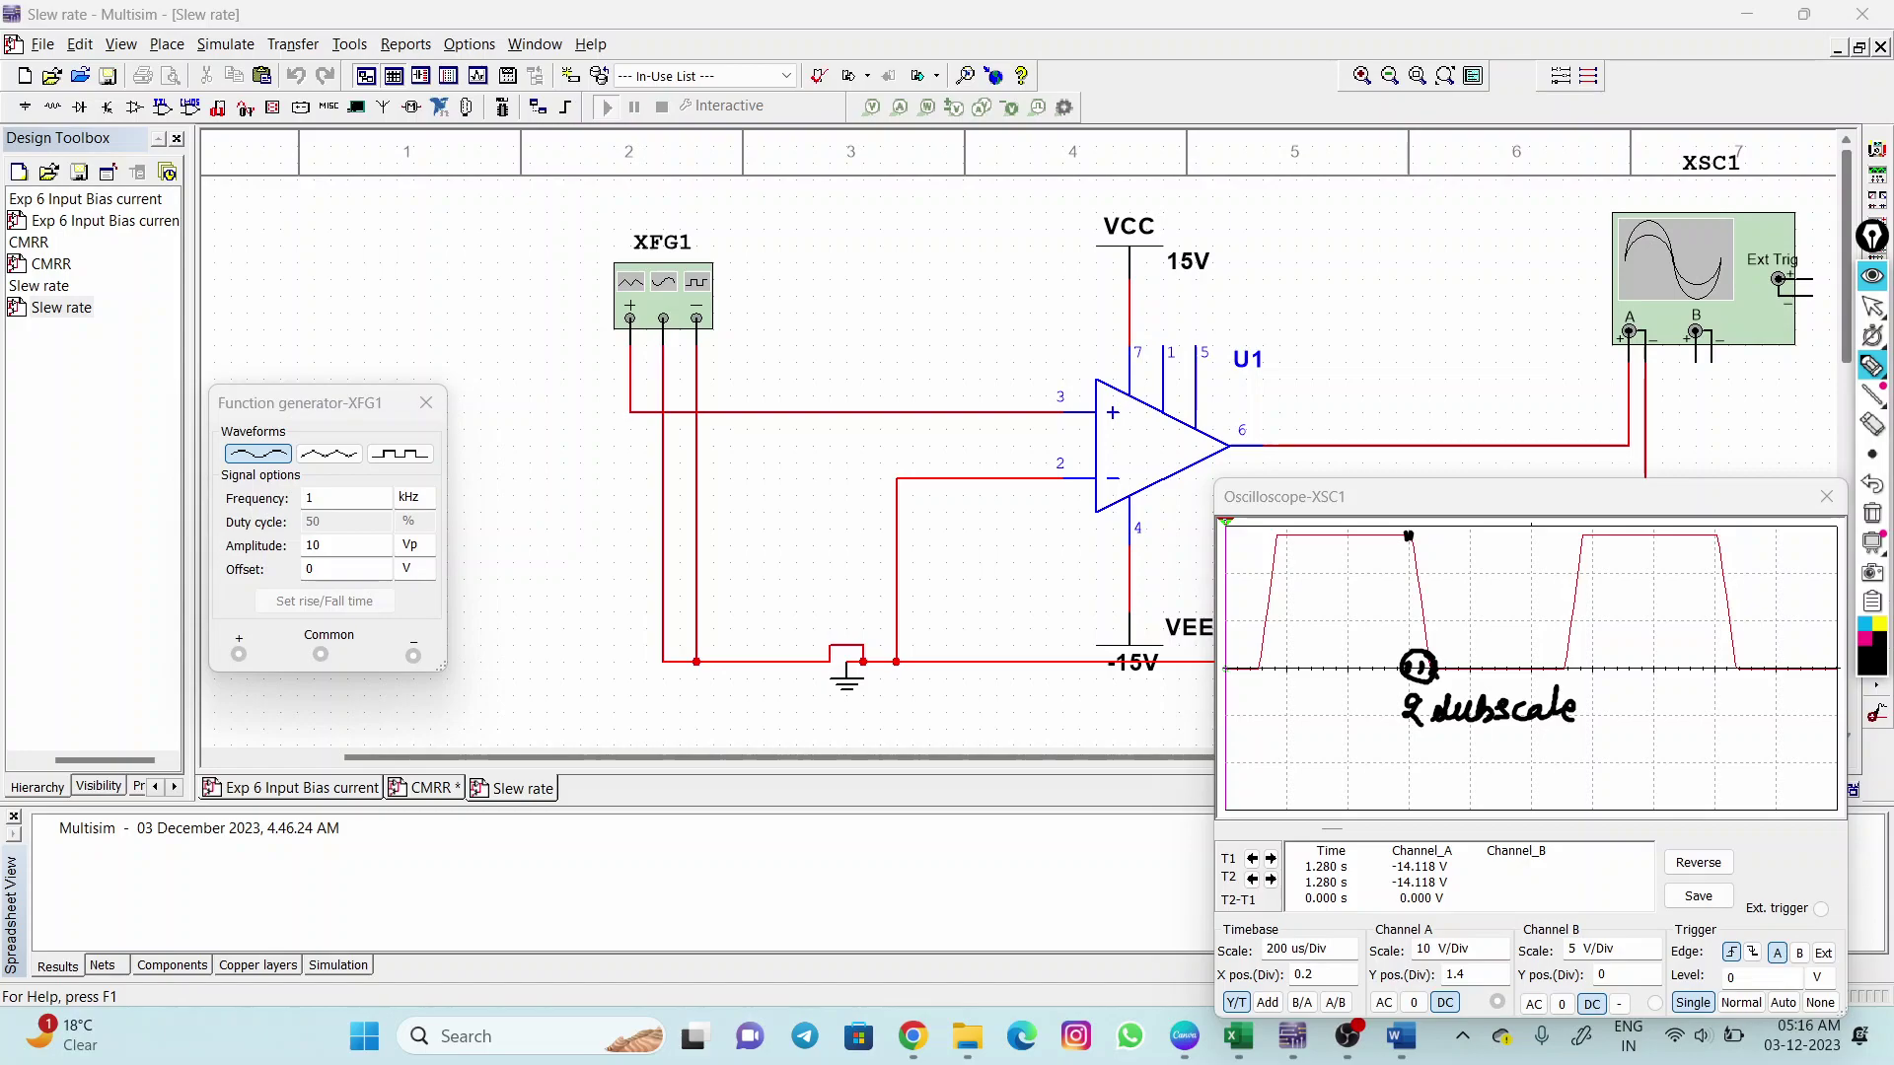
pyautogui.moveTo(1404, 769)
pyautogui.mouseDown()
pyautogui.moveTo(1413, 790)
pyautogui.moveTo(1475, 805)
pyautogui.moveTo(1512, 781)
pyautogui.moveTo(1532, 800)
pyautogui.mouseUp()
pyautogui.moveTo(1528, 774); pyautogui.dragTo(1501, 804)
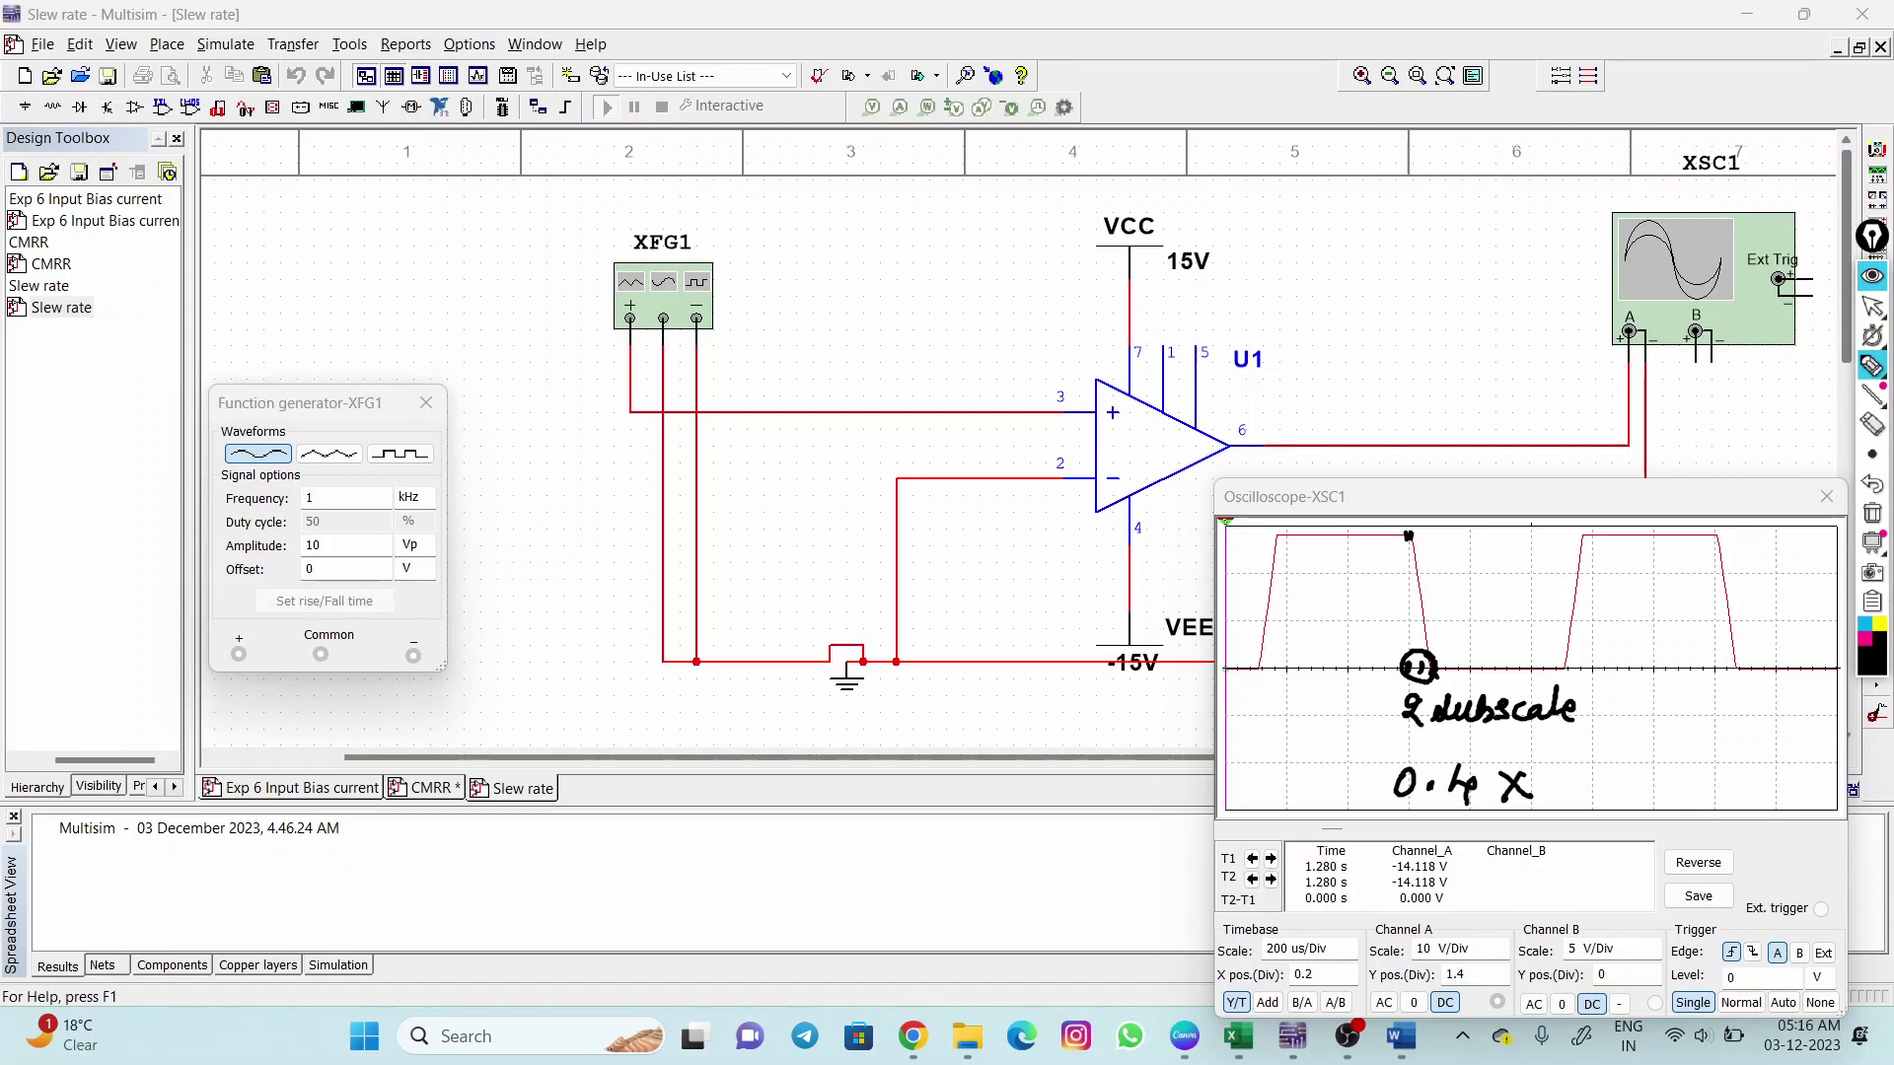
# Circle the oscilloscope's timebase scale and complete the time calculation with "200 µsec = 80 µsec".
pyautogui.moveTo(1317, 926)
pyautogui.mouseDown()
pyautogui.moveTo(1265, 933)
pyautogui.moveTo(1321, 956)
pyautogui.moveTo(1299, 924)
pyautogui.mouseUp()
pyautogui.moveTo(1555, 781)
pyautogui.mouseDown()
pyautogui.moveTo(1547, 809)
pyautogui.moveTo(1590, 783)
pyautogui.mouseUp()
pyautogui.moveTo(1609, 783); pyautogui.dragTo(1709, 806)
pyautogui.click(1624, 801)
pyautogui.moveTo(1676, 716); pyautogui.dragTo(1697, 715)
pyautogui.moveTo(1677, 731)
pyautogui.mouseDown()
pyautogui.moveTo(1734, 708)
pyautogui.moveTo(1721, 733)
pyautogui.moveTo(1760, 702)
pyautogui.mouseUp()
pyautogui.moveTo(1767, 720); pyautogui.dragTo(1843, 696)
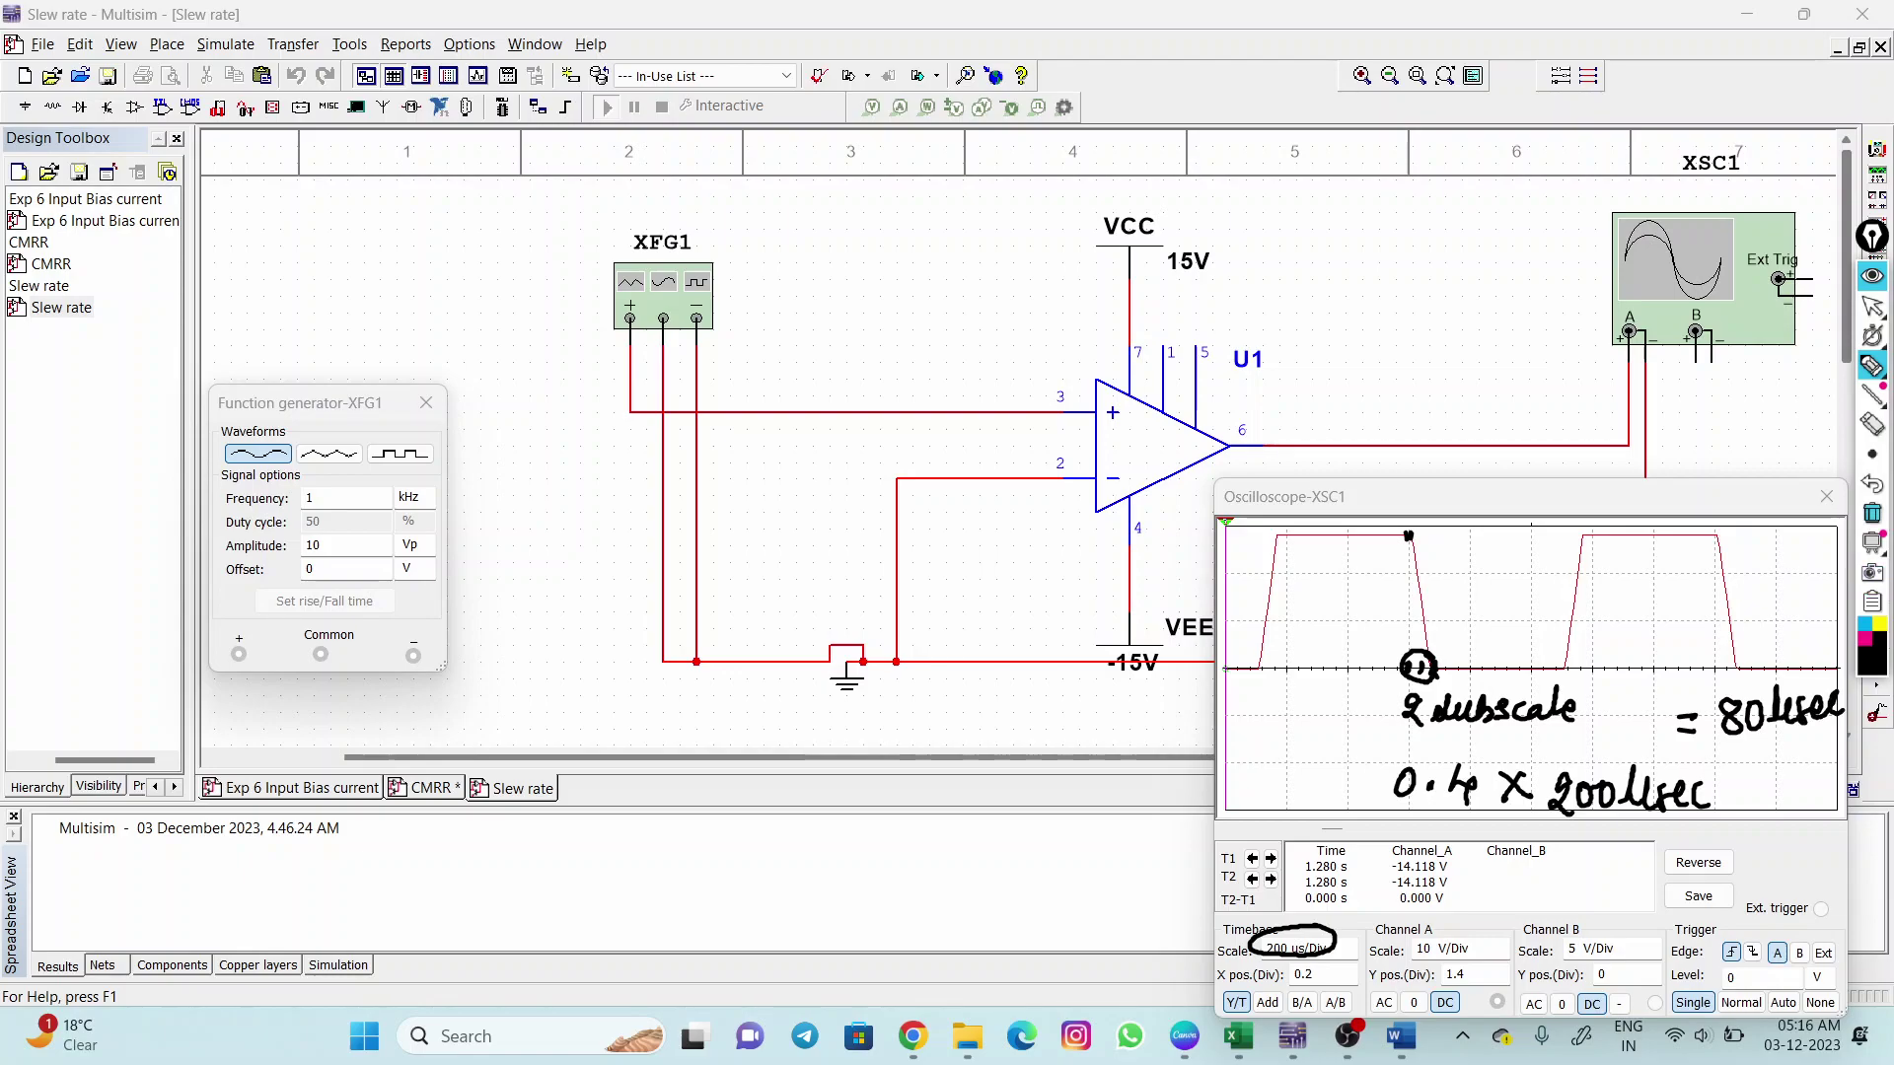
# Clear the ink, switch to the Excel Observation Table and select the Time value on the Slew Rate sheet.
pyautogui.click(1872, 512)
pyautogui.click(1872, 305)
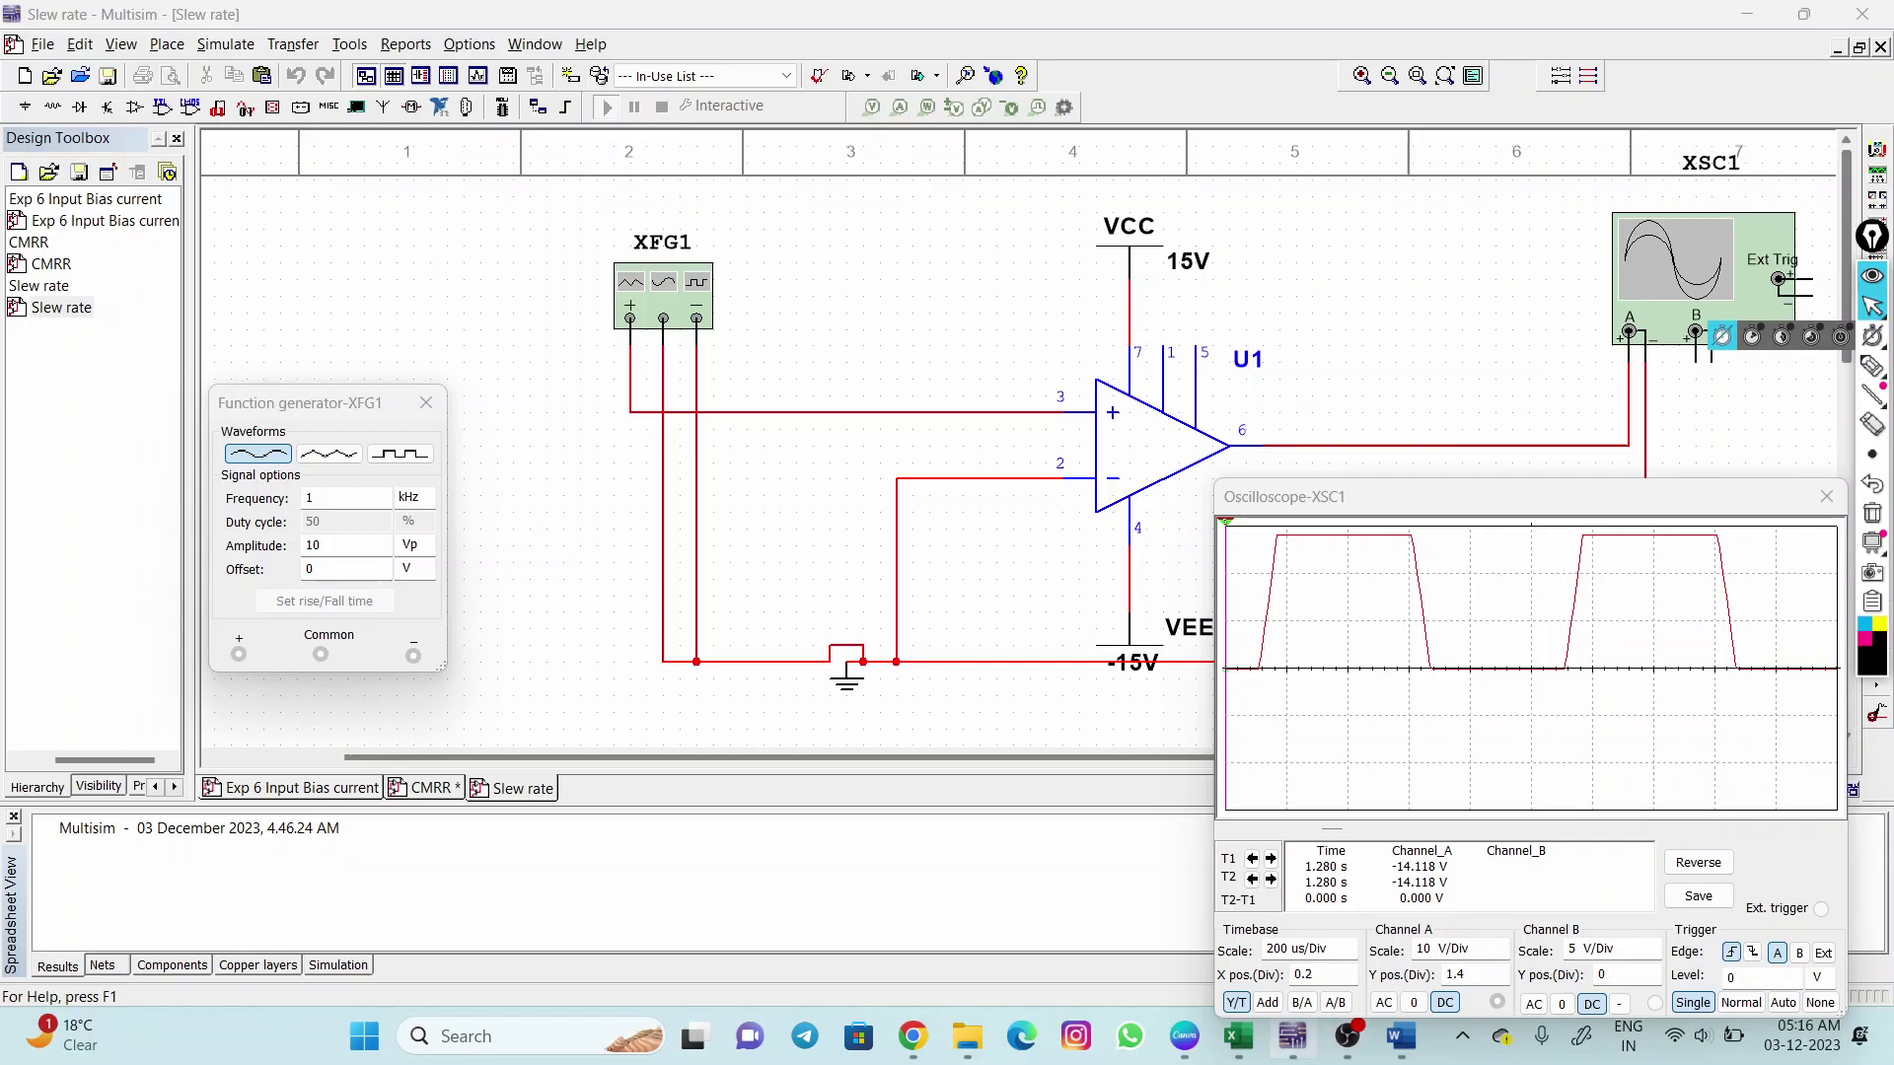
pyautogui.hotkey('alt', 'Tab')
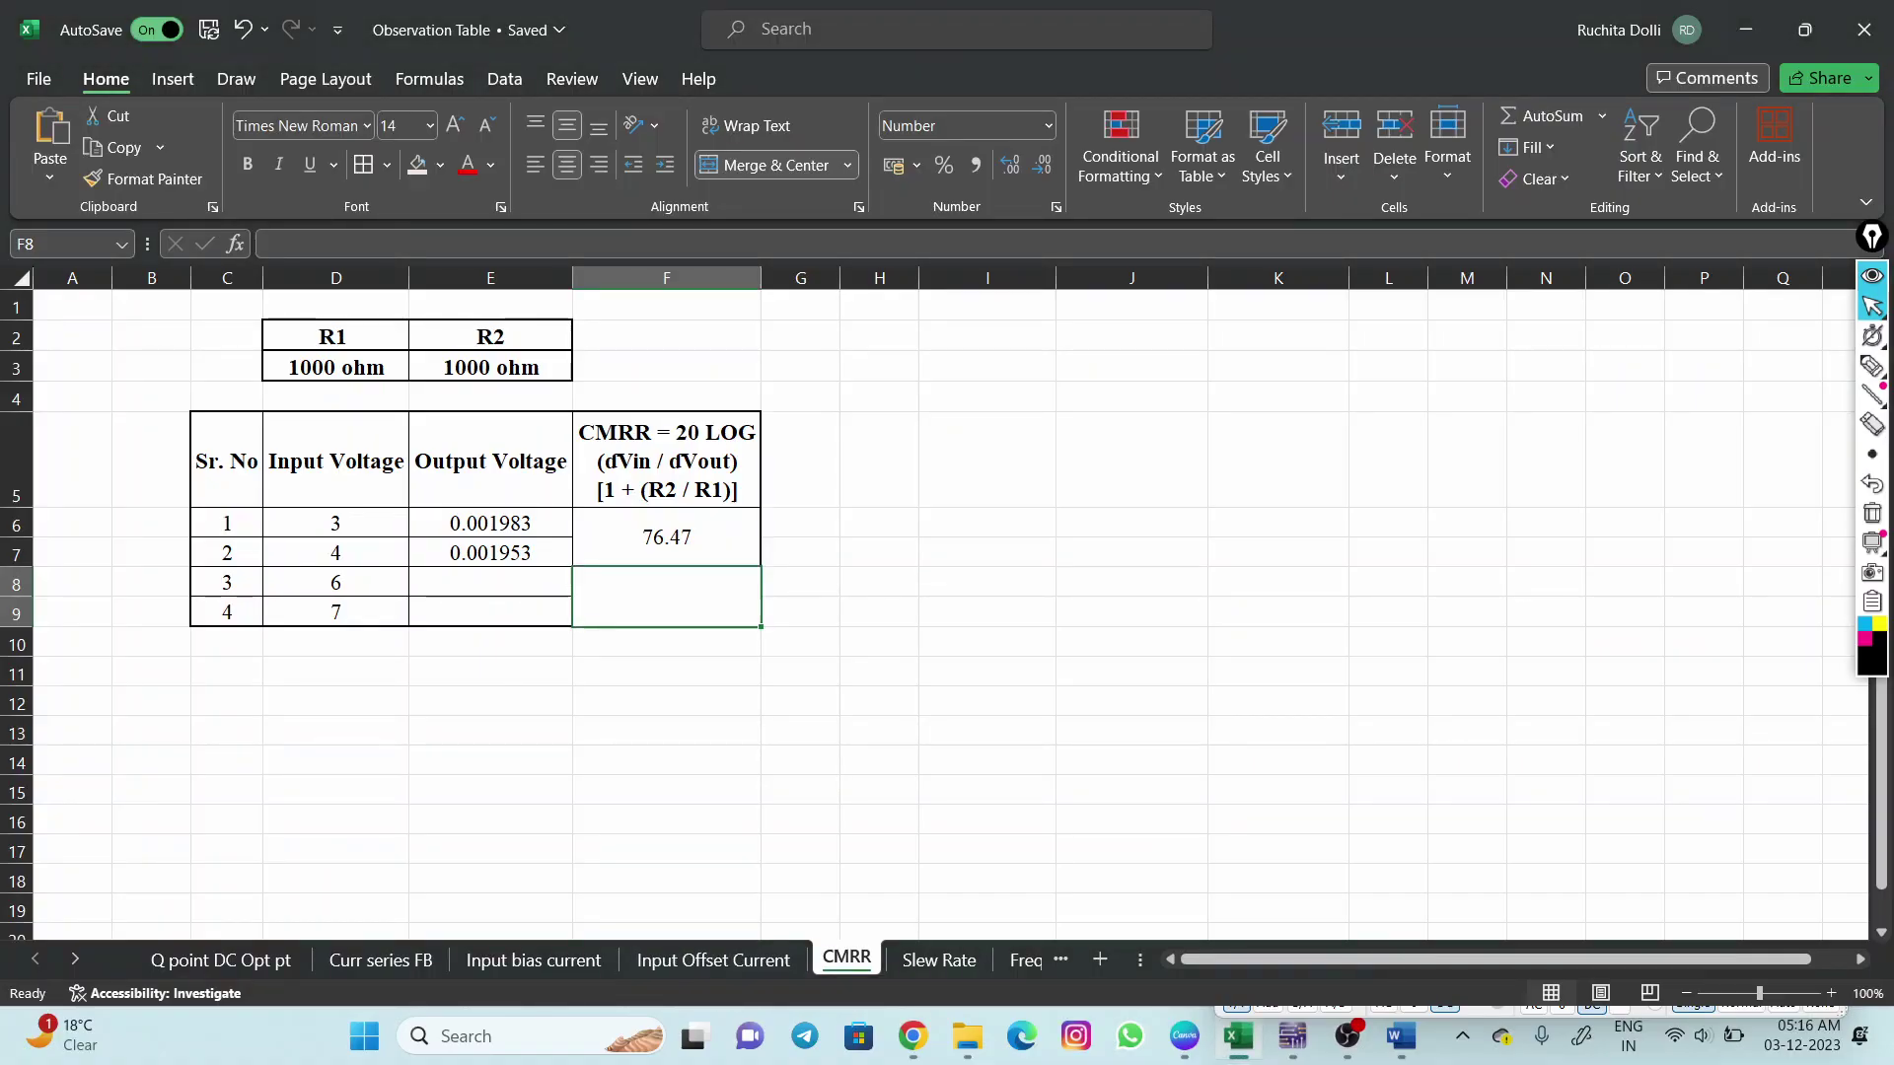
pyautogui.hotkey('ctrl', 'pagedown')
pyautogui.click(336, 394)
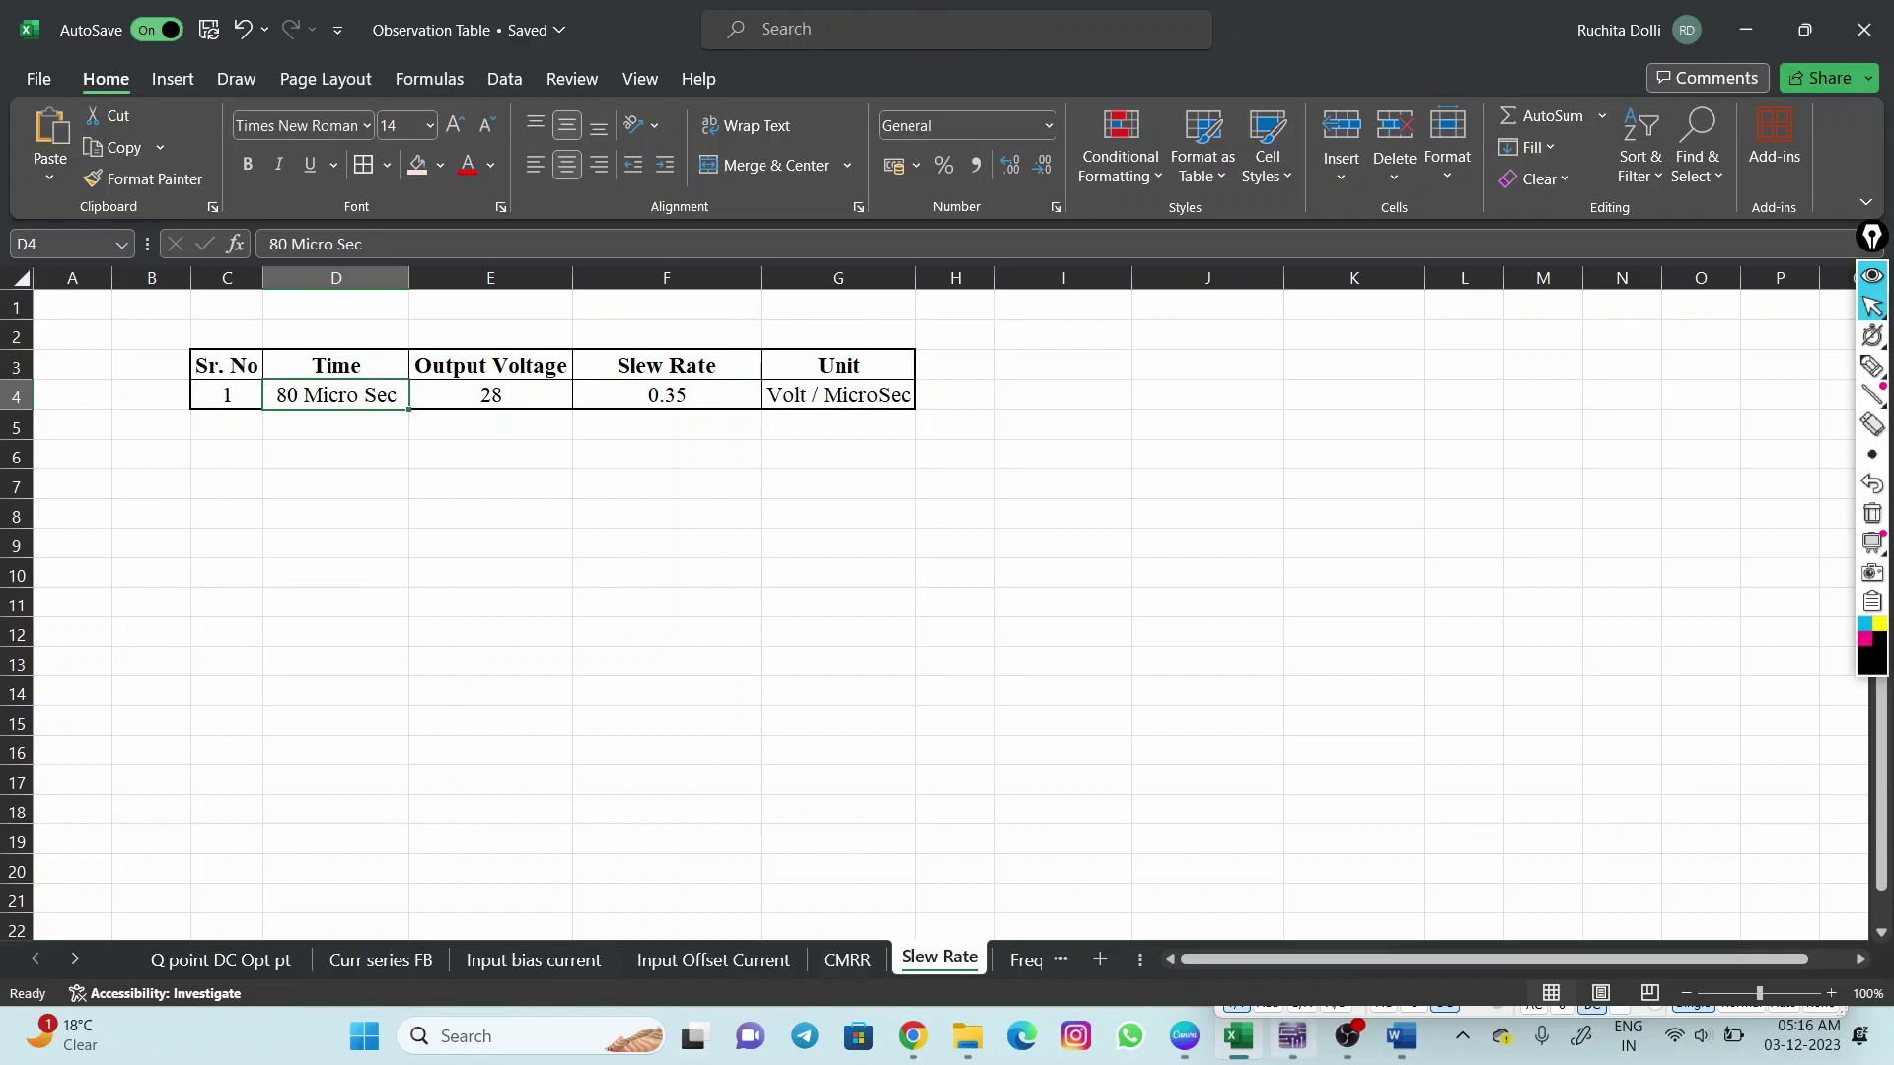
# Return to Multisim, mark the vertical divisions along the first falling edge with short pen lines and number them 1 and 2.
pyautogui.hotkey('alt', 'Tab')
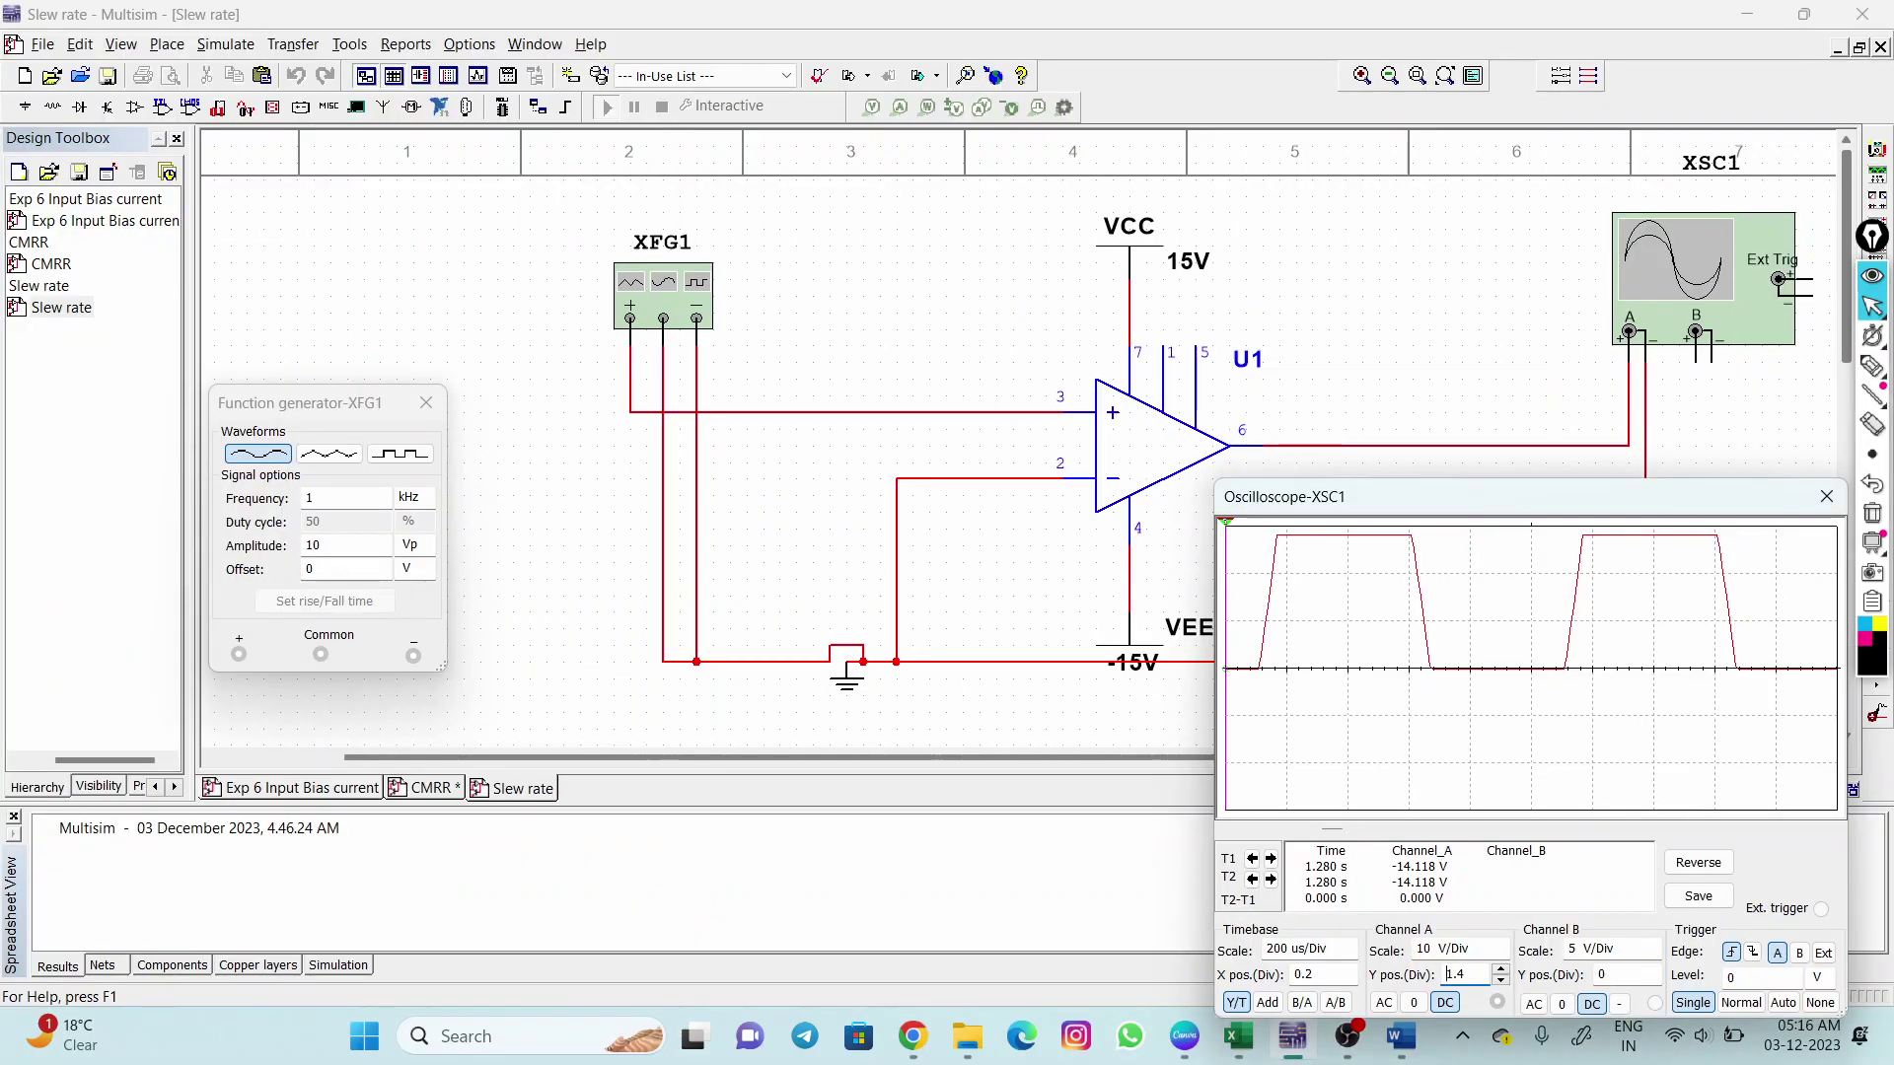
pyautogui.click(1871, 366)
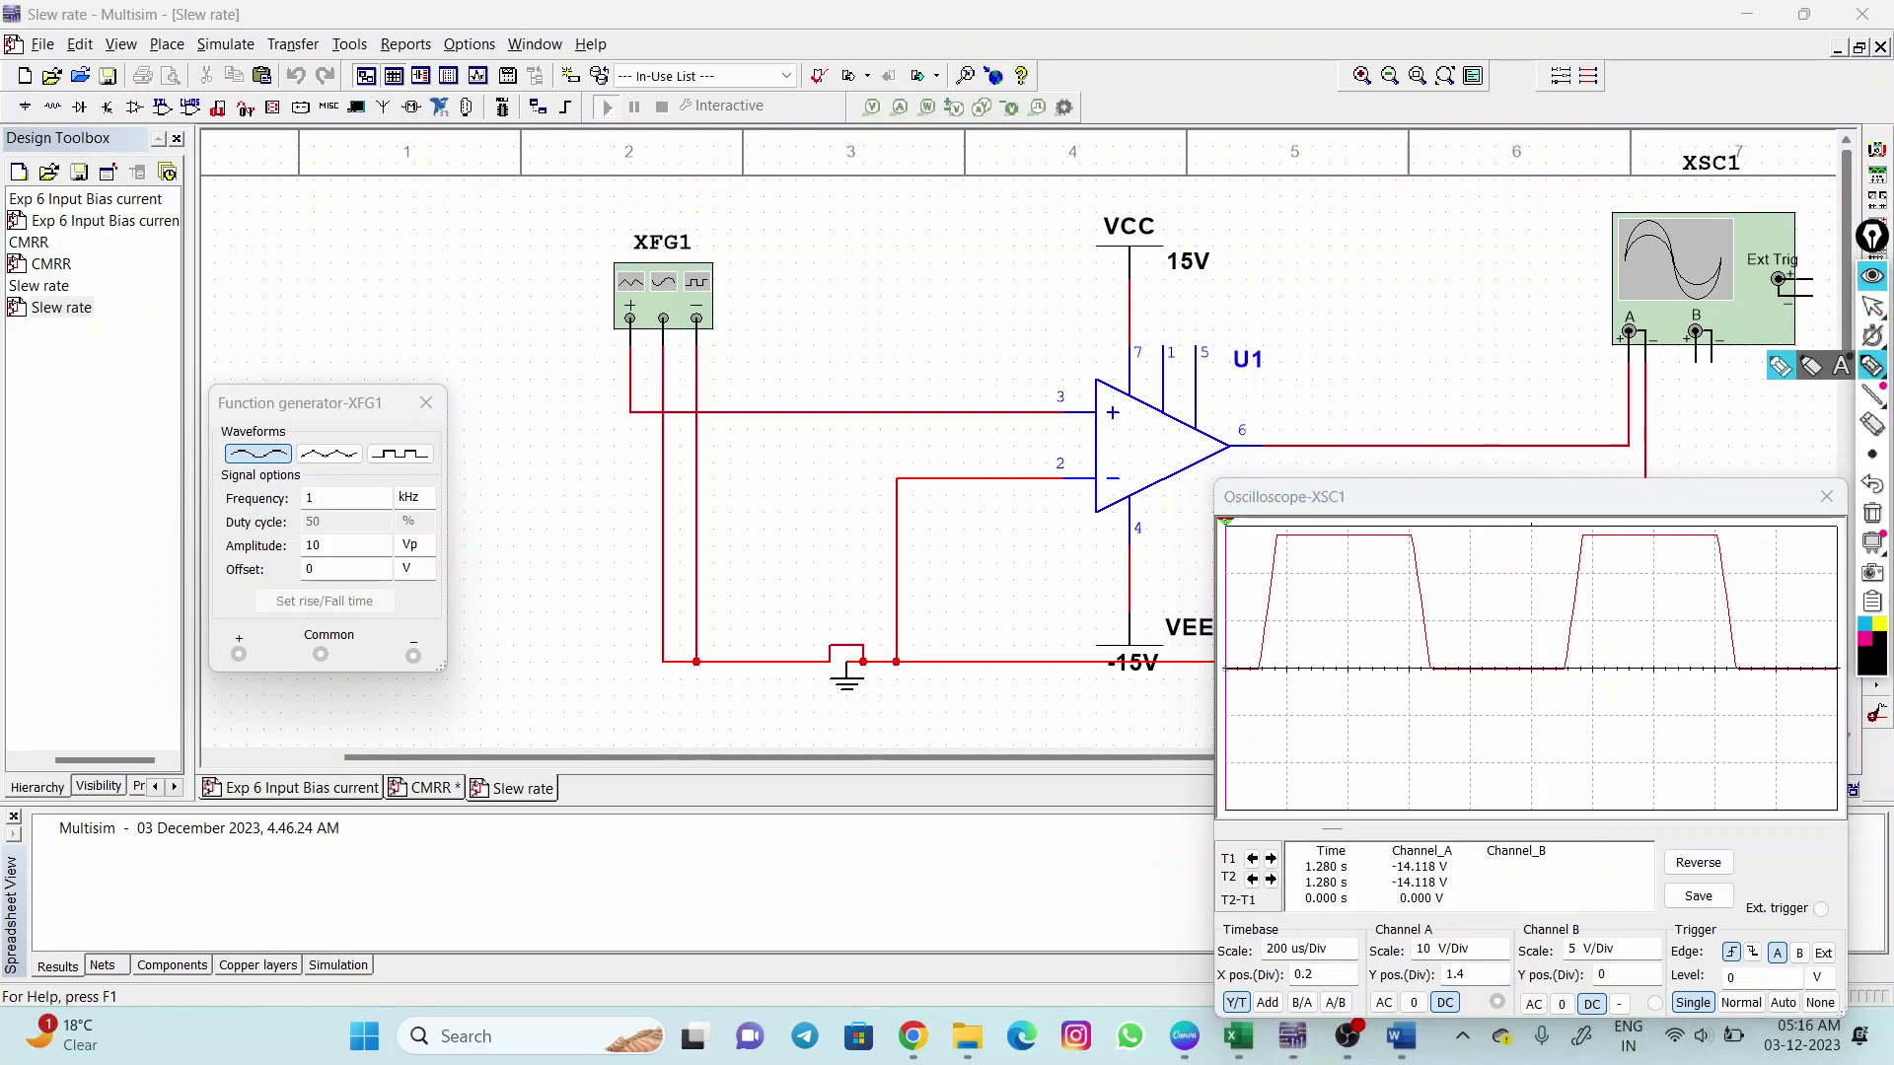
pyautogui.click(1781, 366)
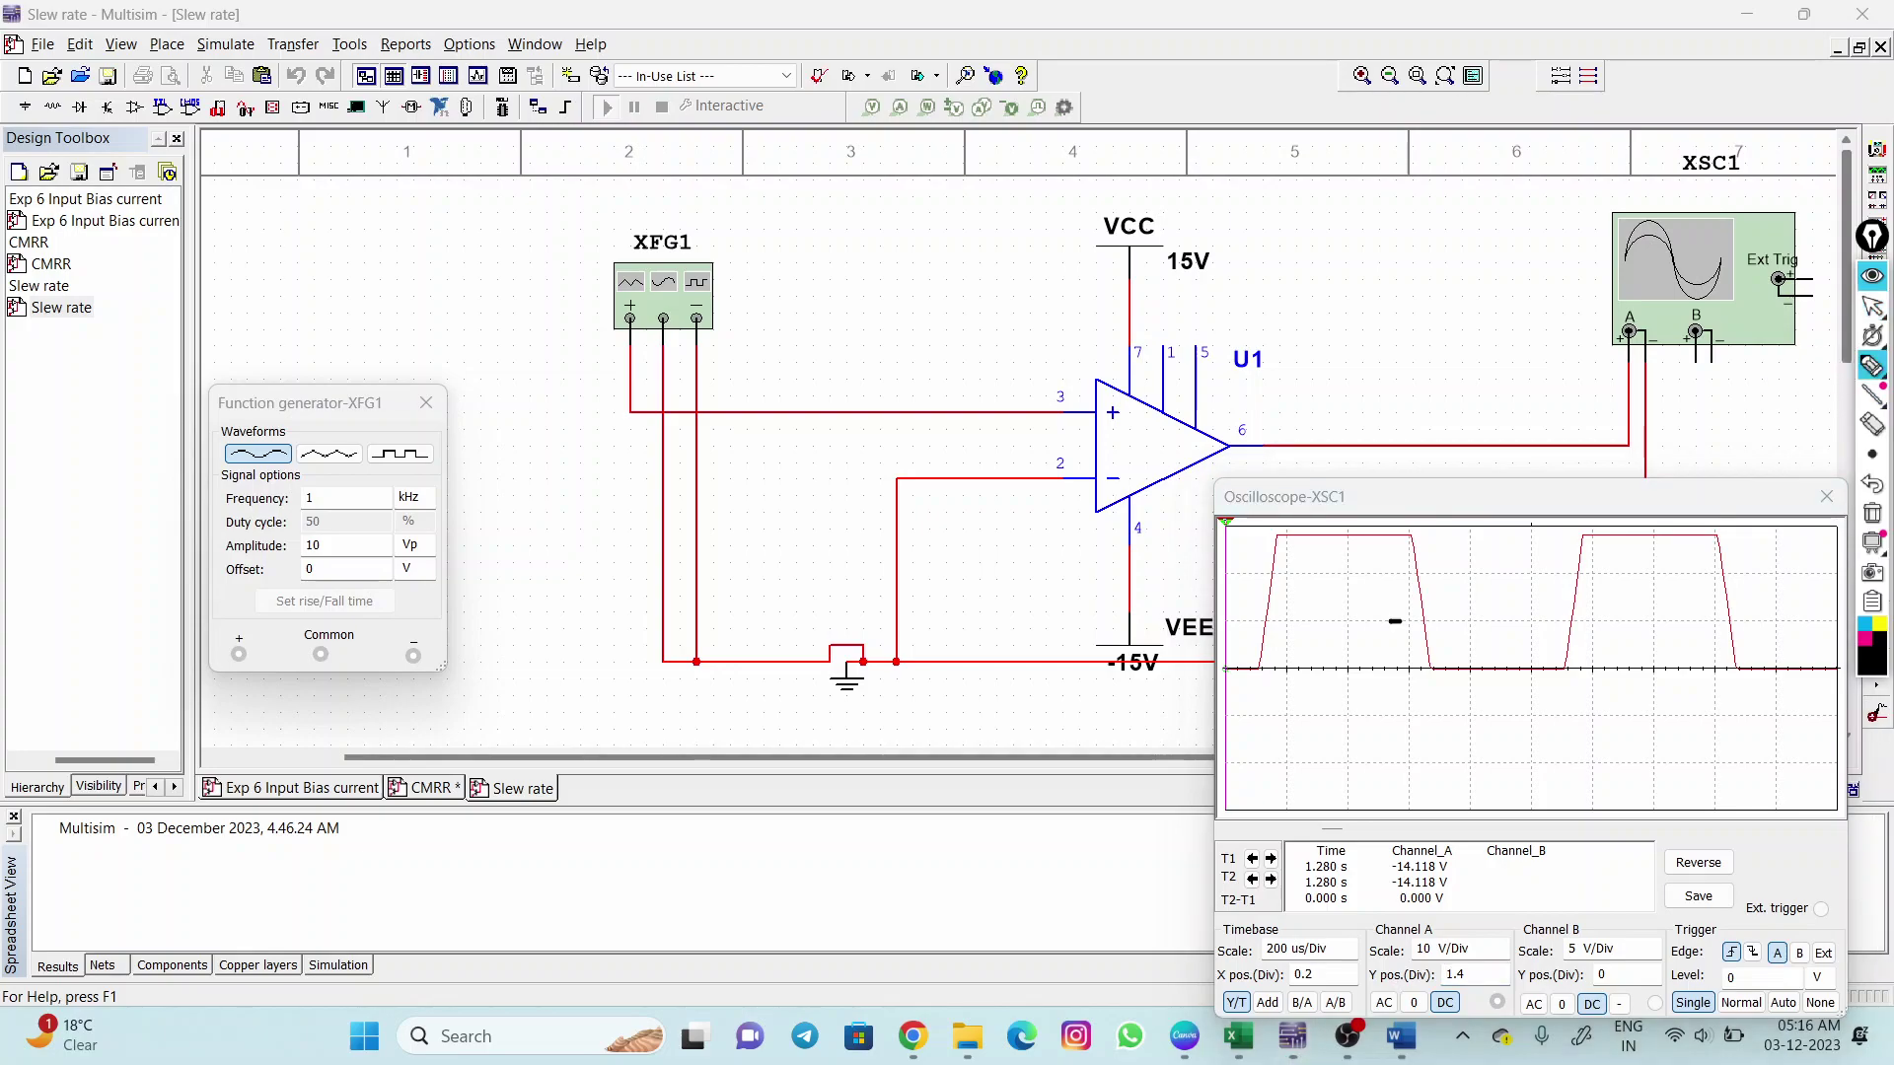
pyautogui.moveTo(1391, 621)
pyautogui.mouseDown()
pyautogui.moveTo(1419, 622)
pyautogui.moveTo(1424, 671)
pyautogui.mouseUp()
pyautogui.moveTo(1397, 570); pyautogui.dragTo(1418, 572)
pyautogui.moveTo(1418, 528); pyautogui.dragTo(1405, 527)
pyautogui.moveTo(1373, 629); pyautogui.dragTo(1387, 600)
pyautogui.moveTo(1402, 534); pyautogui.dragTo(1421, 534)
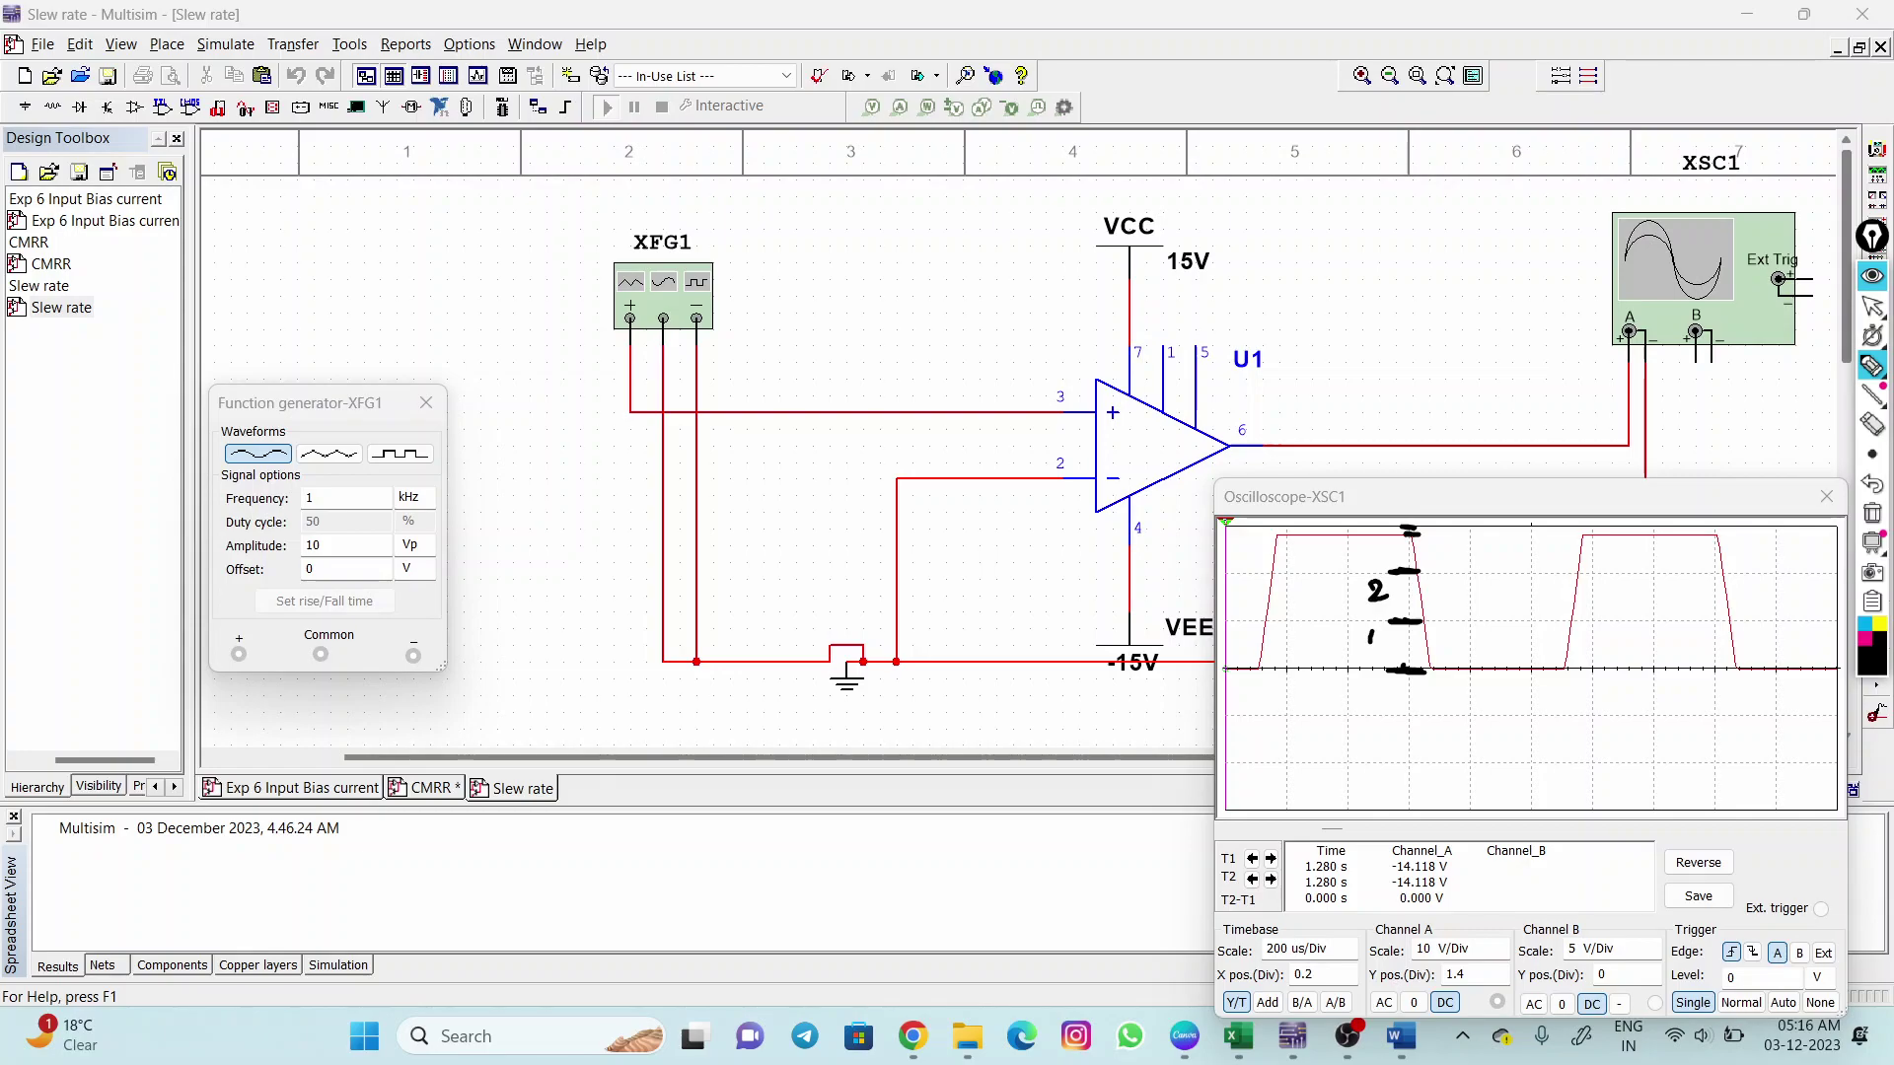
# Circle the Channel A scale and write the output voltage calculation "2.8 × 10 = 28 V" below the trace.
pyautogui.moveTo(1395, 736)
pyautogui.mouseDown()
pyautogui.moveTo(1459, 732)
pyautogui.moveTo(1460, 758)
pyautogui.moveTo(1519, 765)
pyautogui.mouseUp()
pyautogui.moveTo(1516, 736); pyautogui.dragTo(1492, 768)
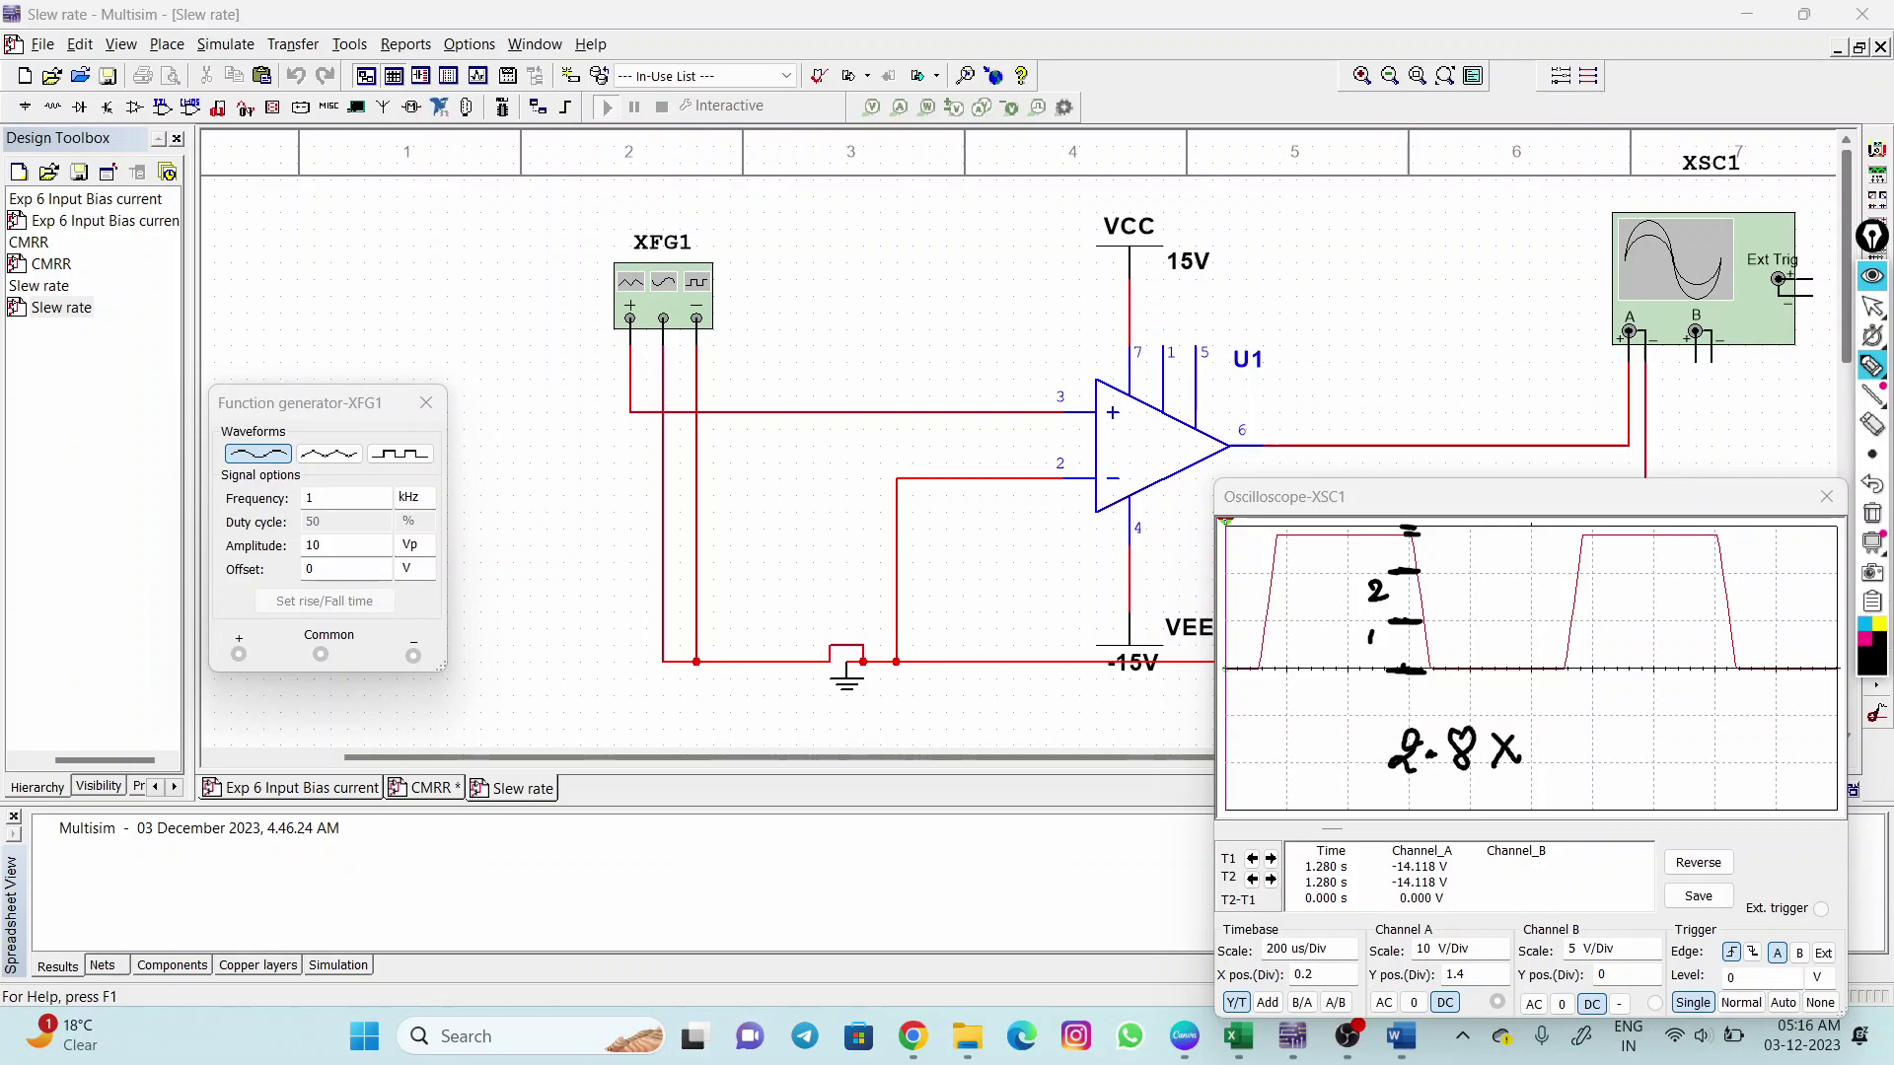
pyautogui.moveTo(1456, 930)
pyautogui.mouseDown()
pyautogui.moveTo(1412, 954)
pyautogui.moveTo(1458, 929)
pyautogui.mouseUp()
pyautogui.moveTo(1538, 730)
pyautogui.mouseDown()
pyautogui.moveTo(1554, 761)
pyautogui.moveTo(1575, 735)
pyautogui.moveTo(1622, 749)
pyautogui.mouseUp()
pyautogui.moveTo(1662, 726)
pyautogui.mouseDown()
pyautogui.moveTo(1677, 755)
pyautogui.moveTo(1694, 724)
pyautogui.moveTo(1736, 721)
pyautogui.mouseUp()
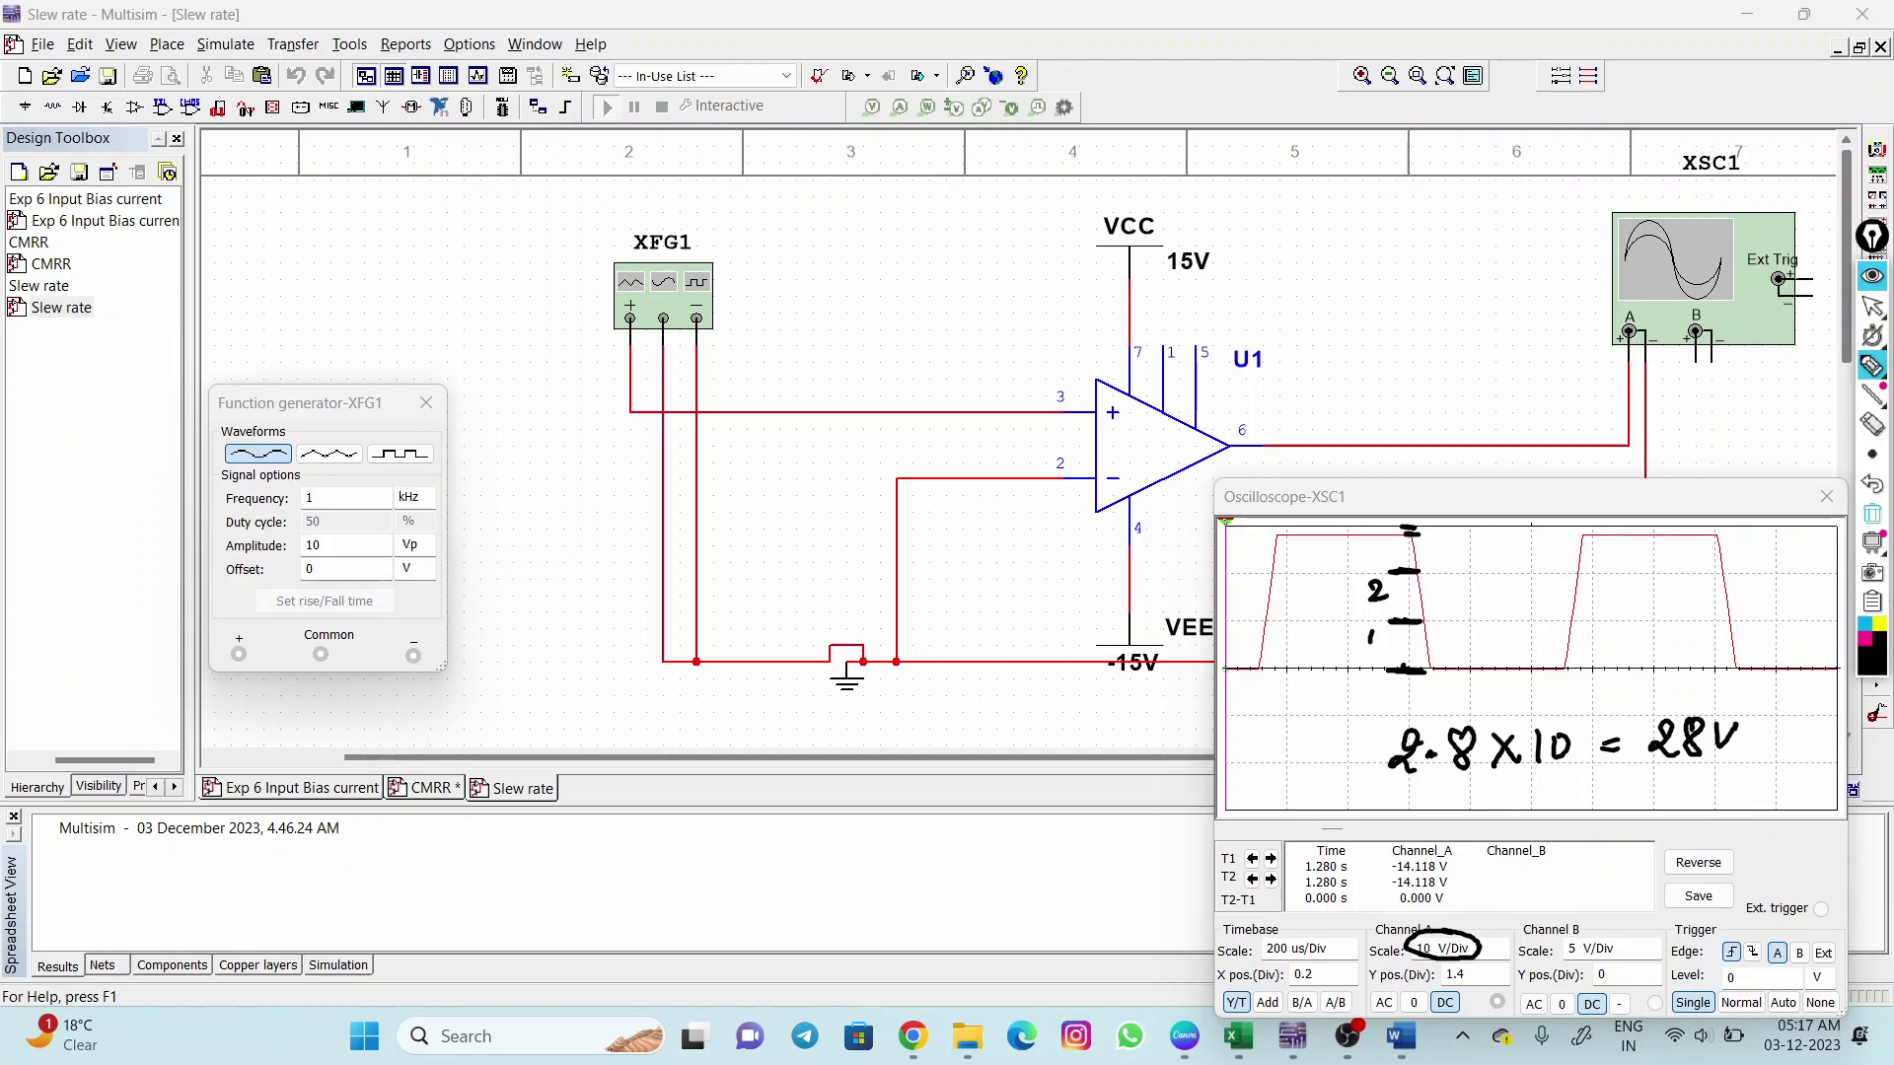
# Clear the ink, switch to Excel and select the Output Voltage value on the Slew Rate sheet.
pyautogui.click(1872, 513)
pyautogui.click(1872, 306)
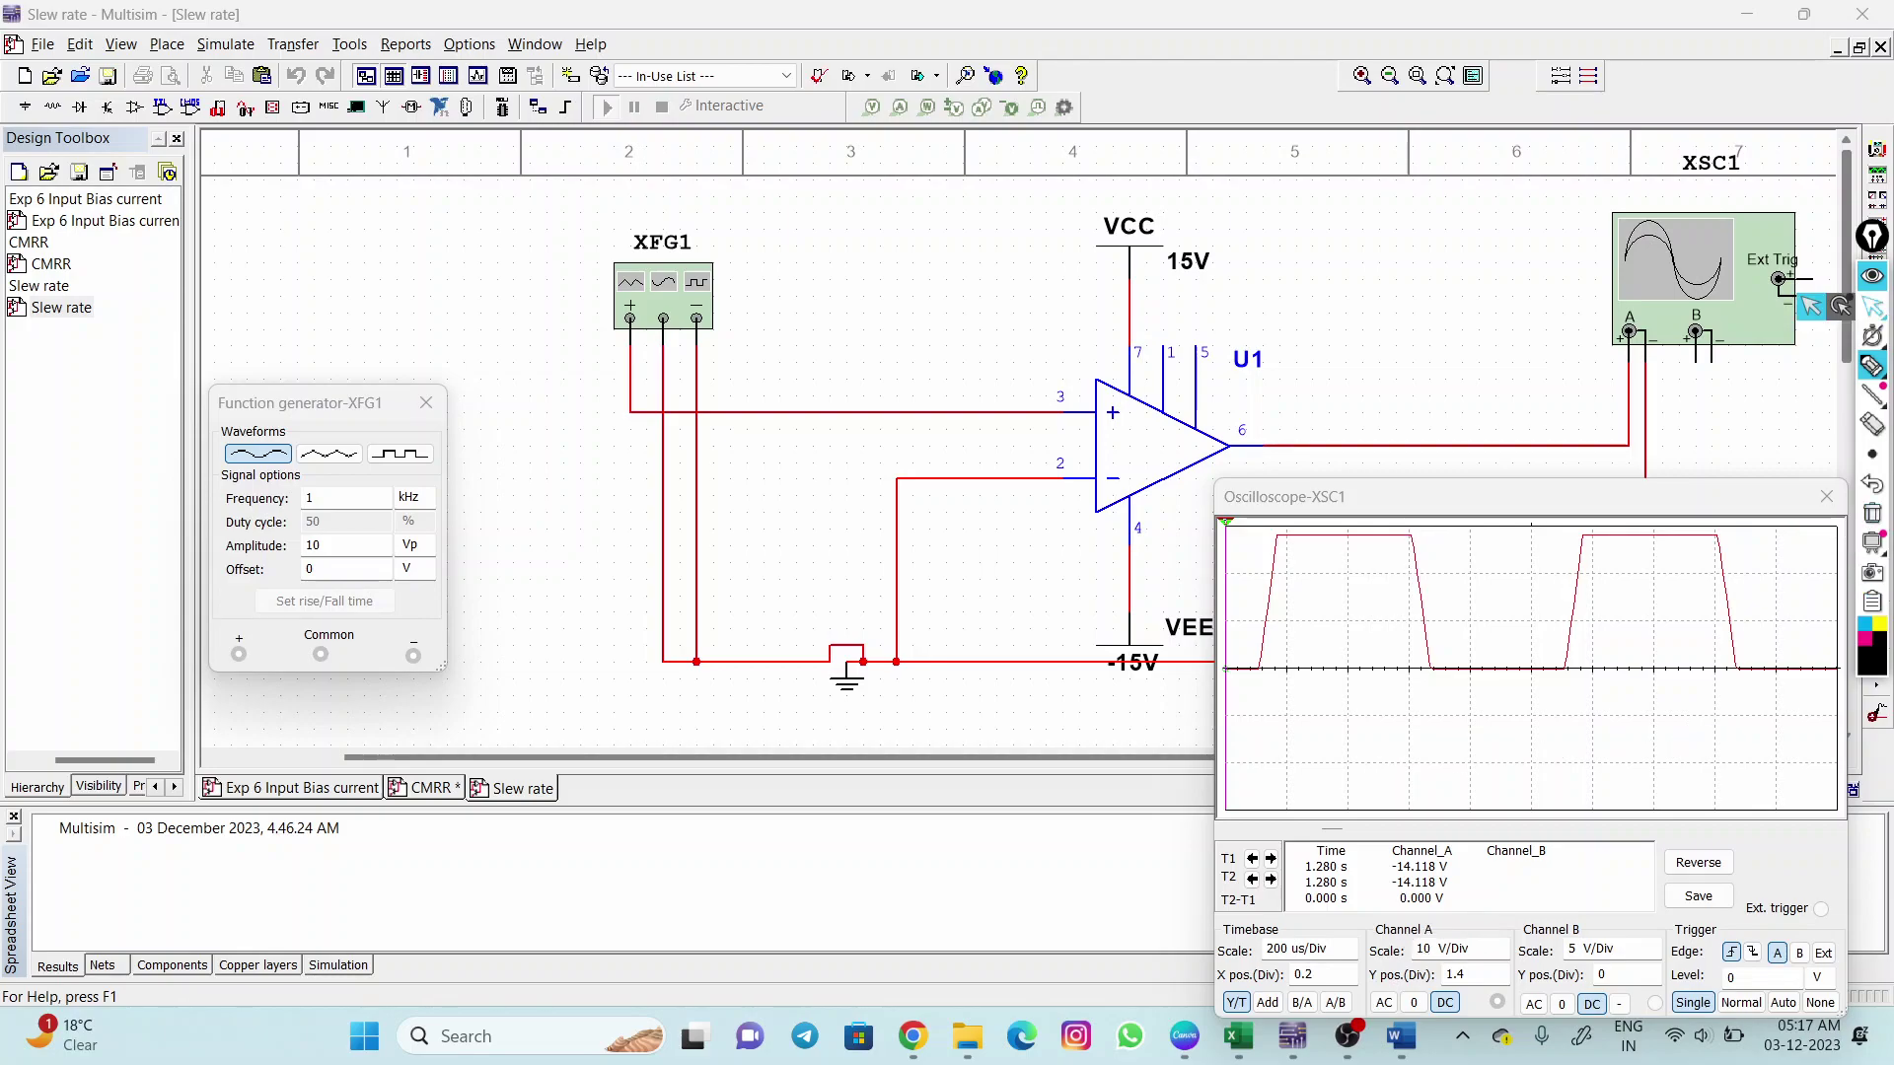
pyautogui.moveTo(1401, 1035)
pyautogui.click(1238, 1036)
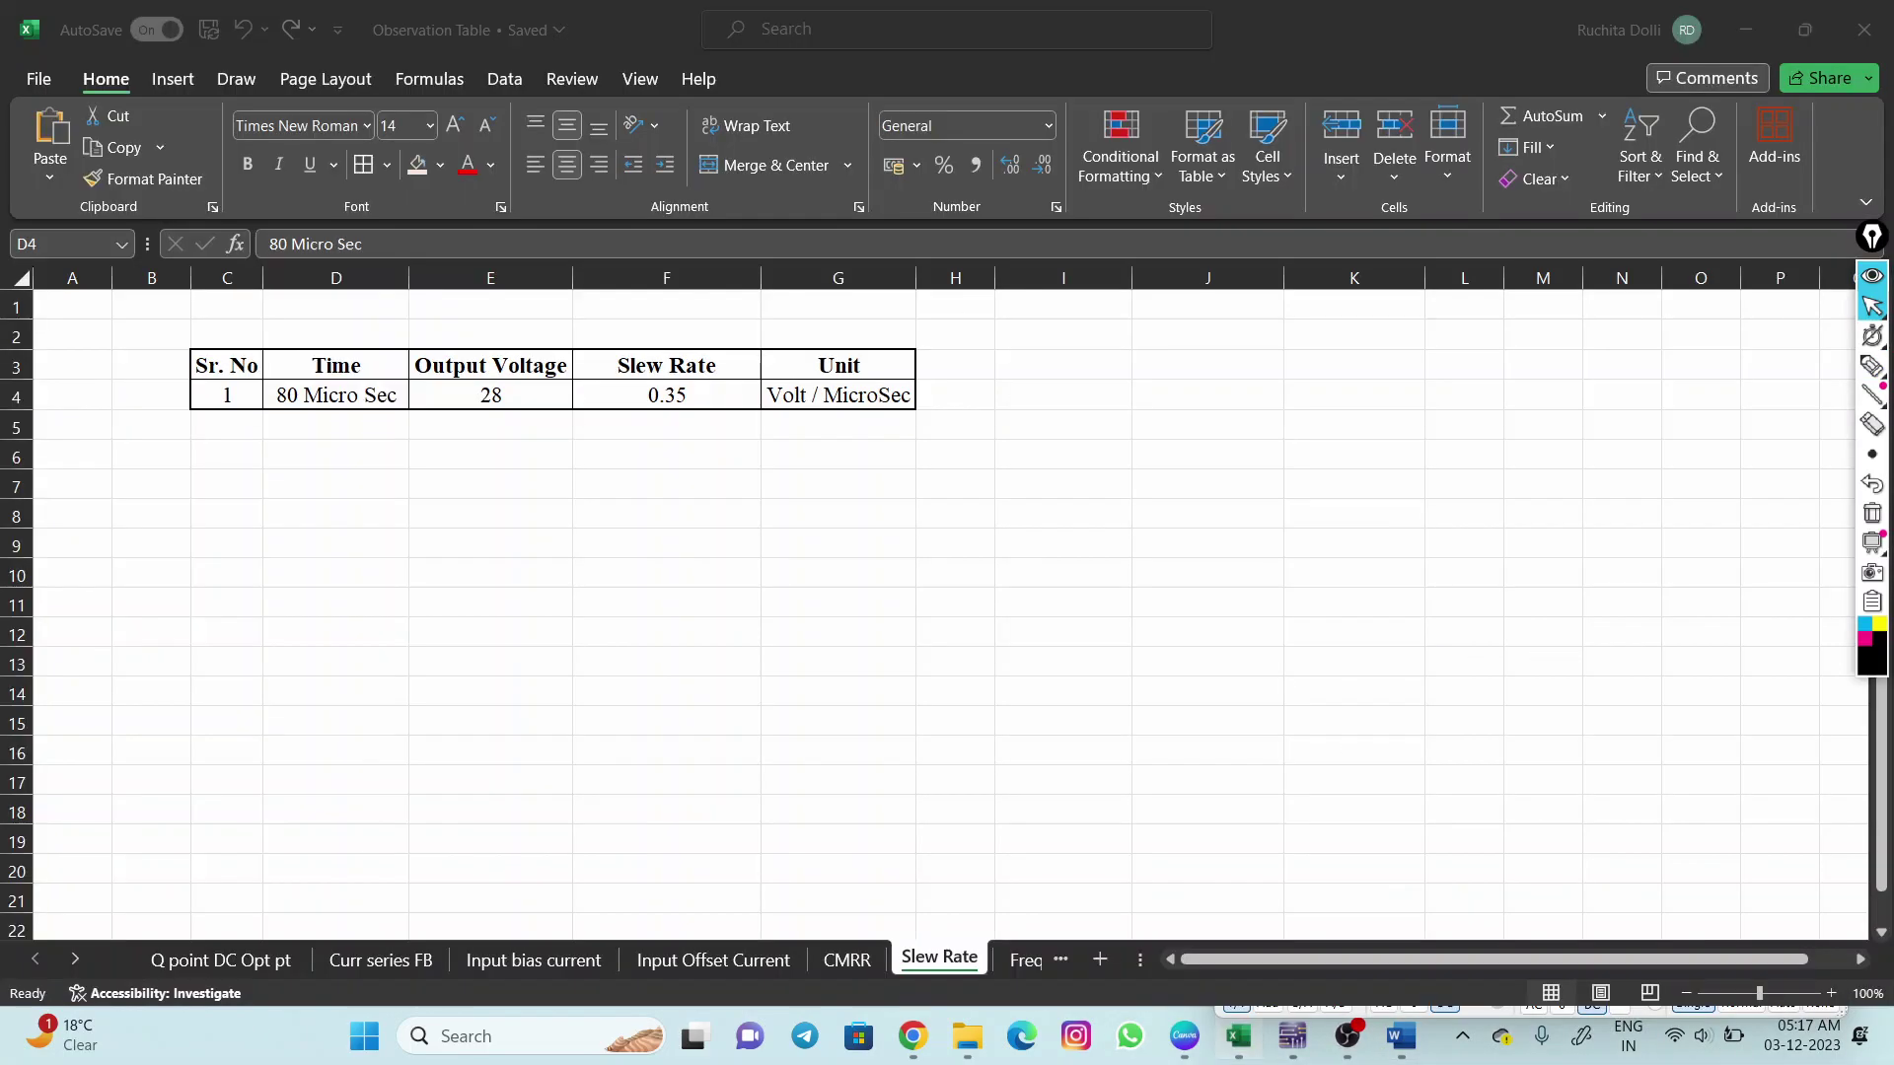
pyautogui.click(490, 395)
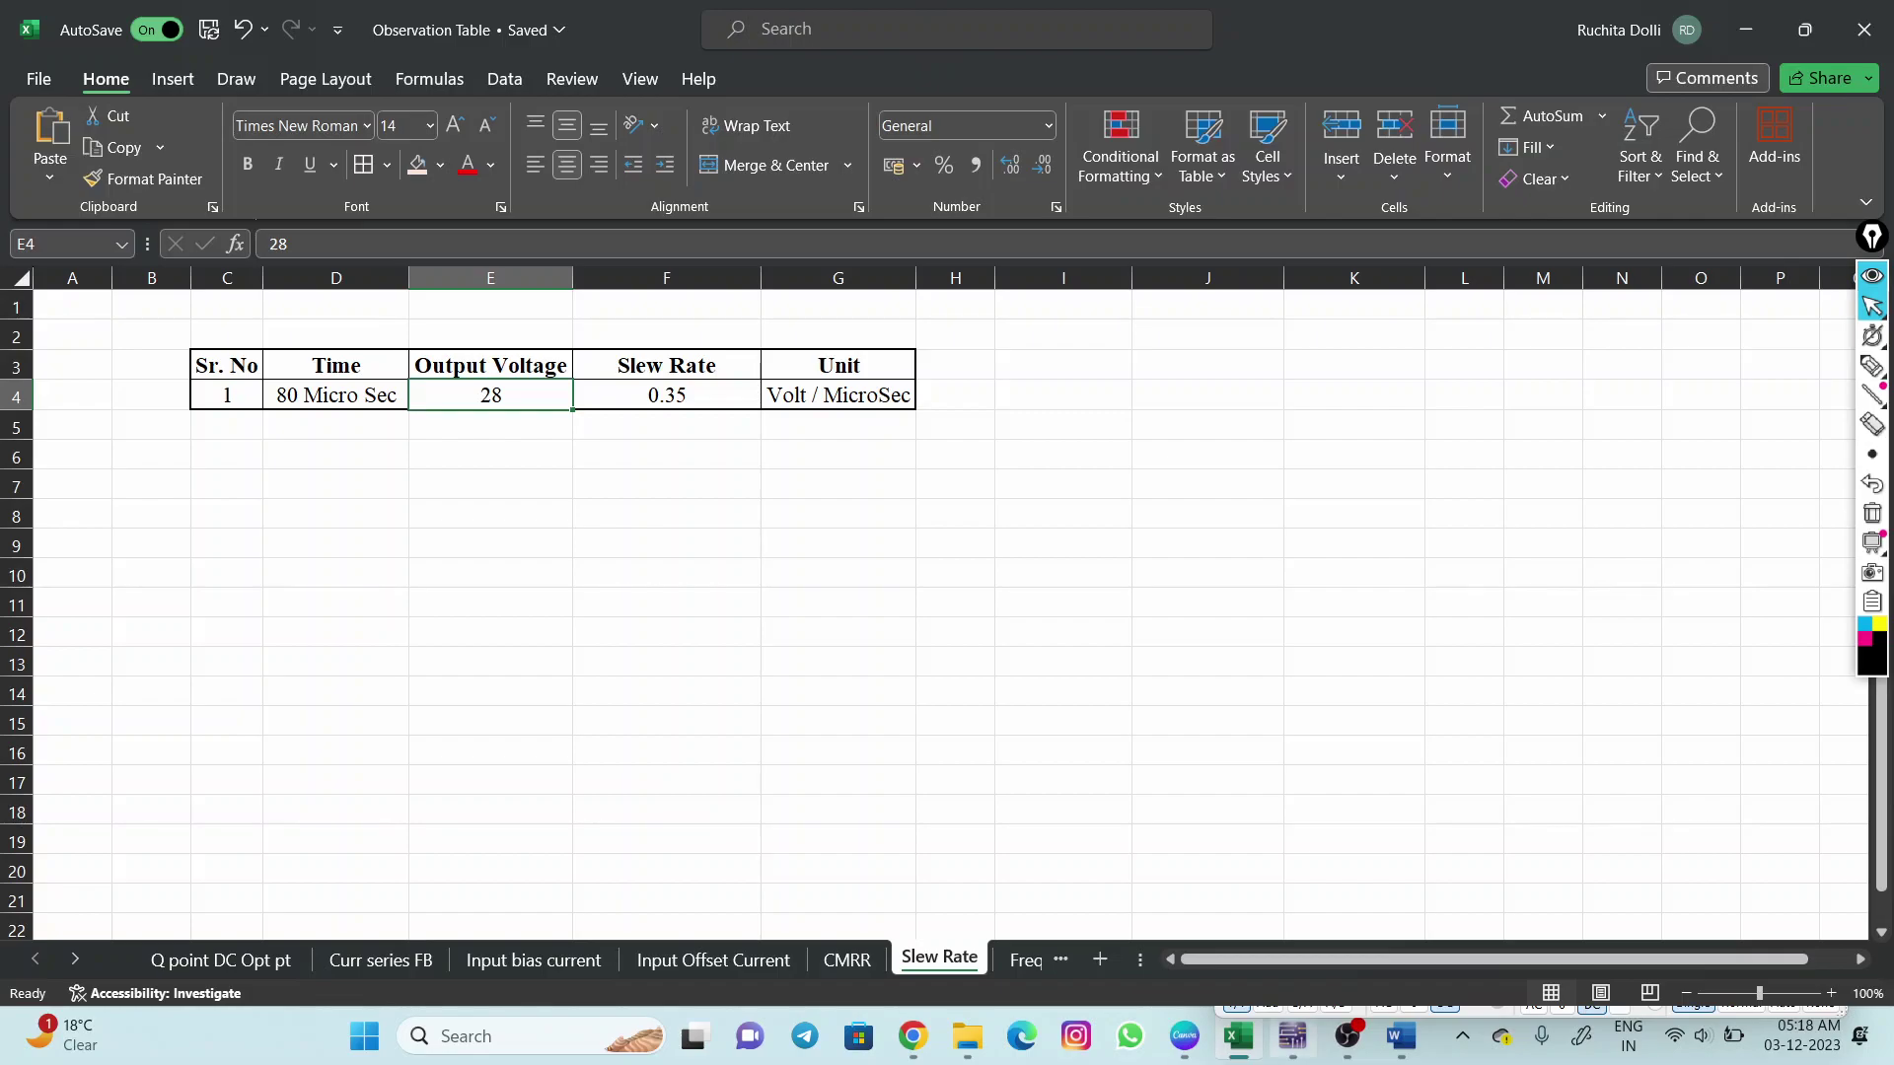
# Switch back to the Slew rate circuit in Multisim.
pyautogui.click(1292, 1036)
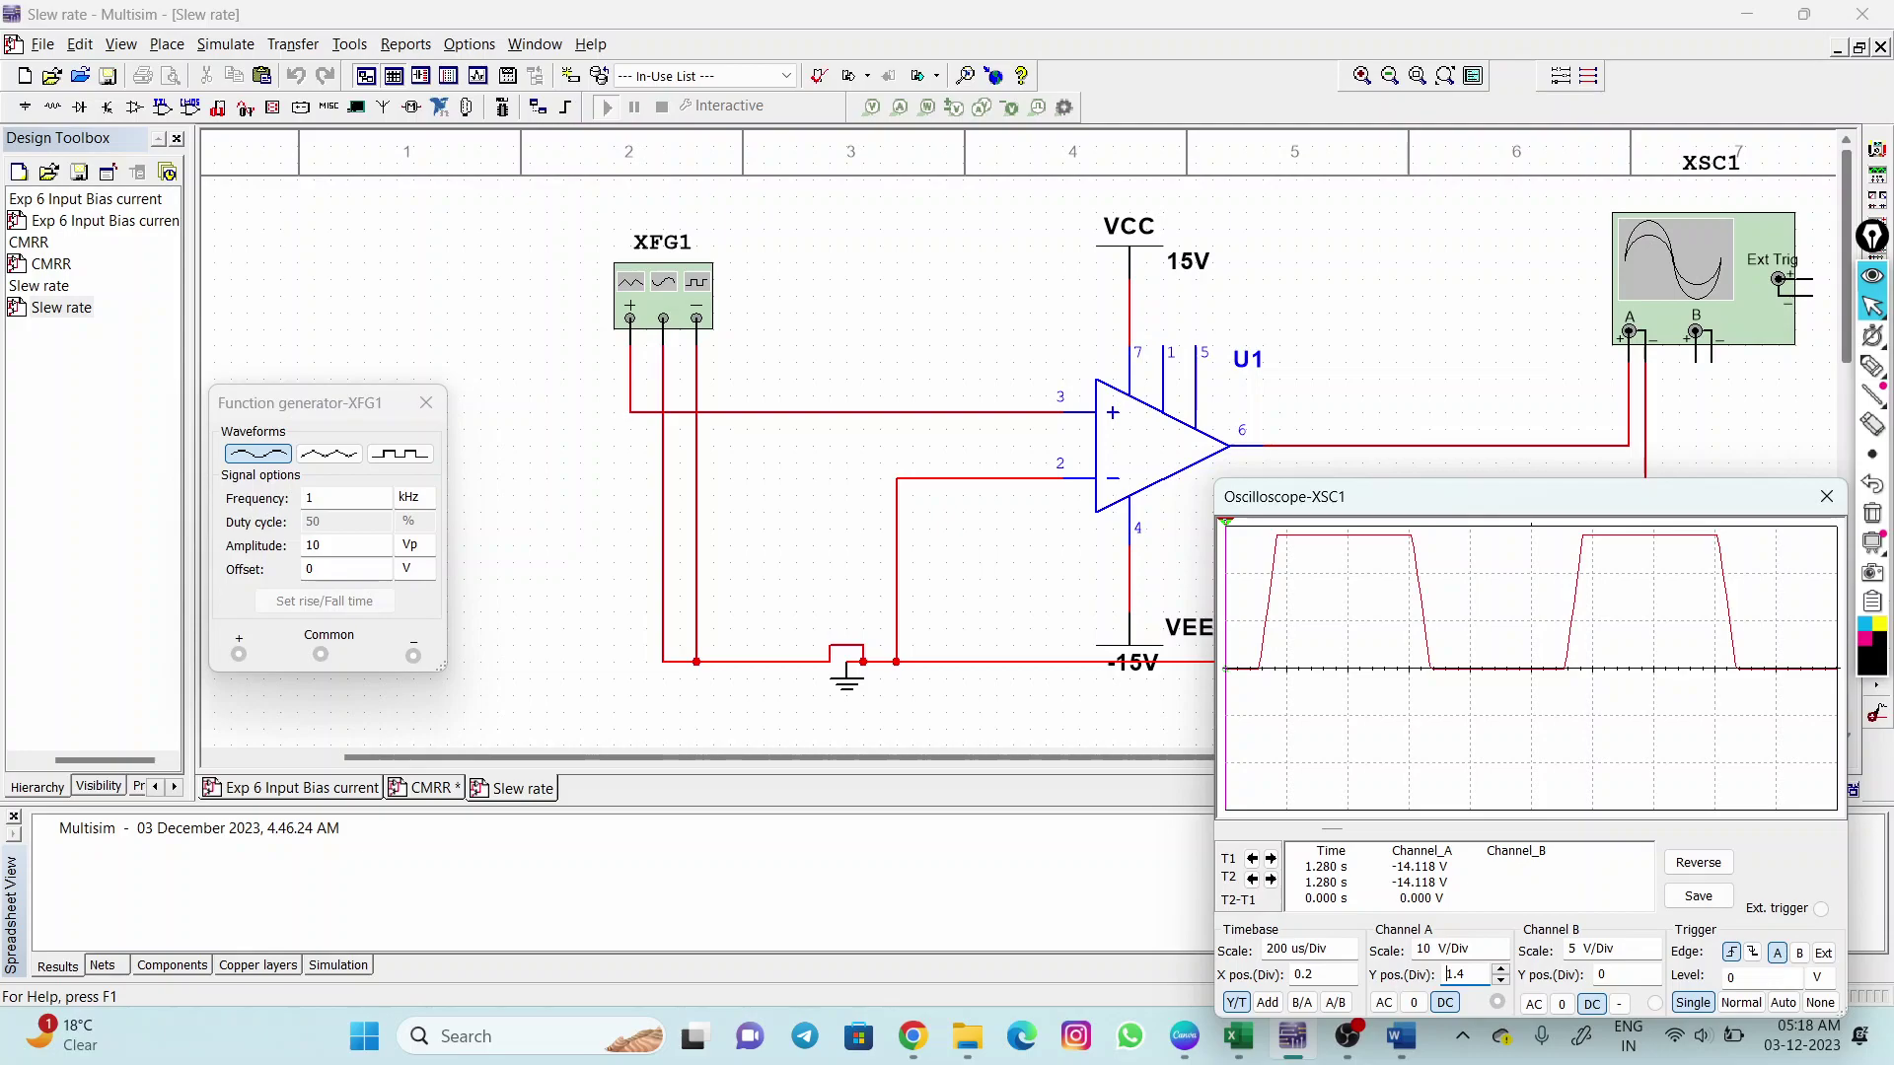
pyautogui.click(1348, 1035)
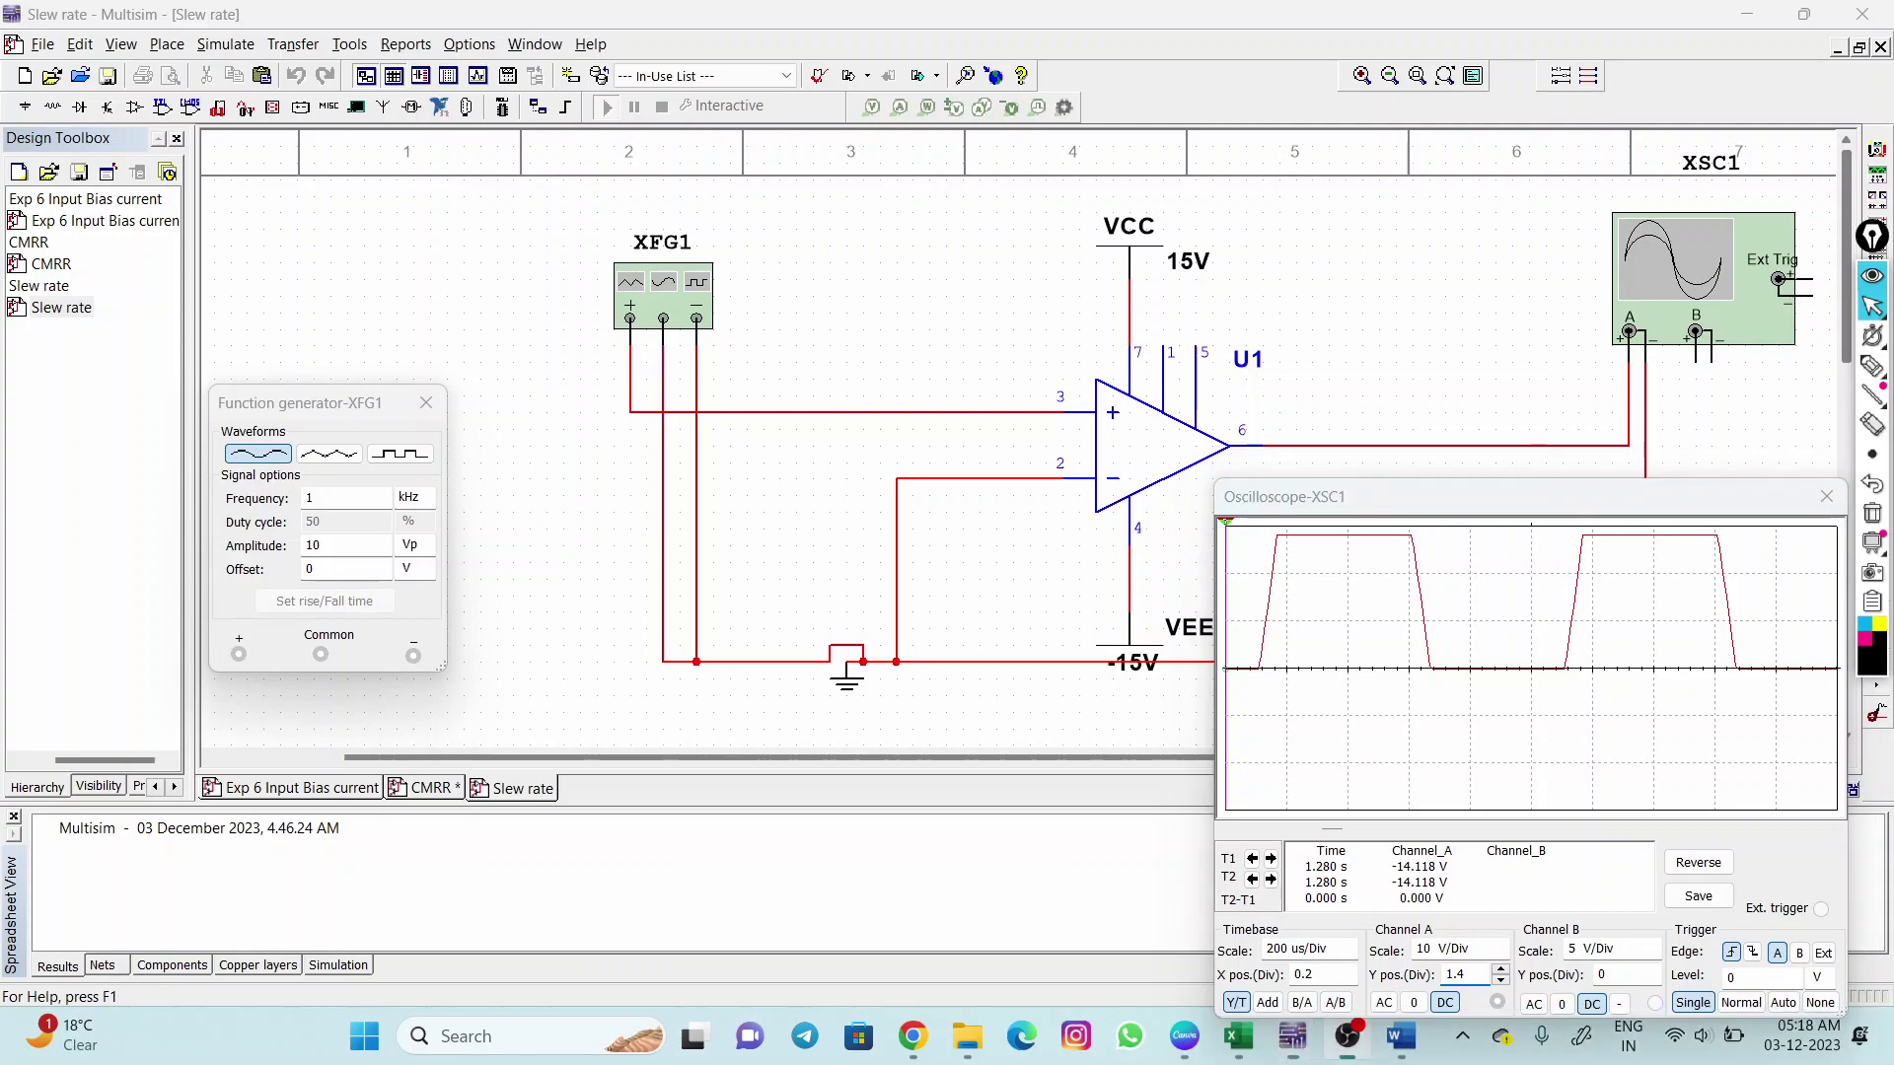